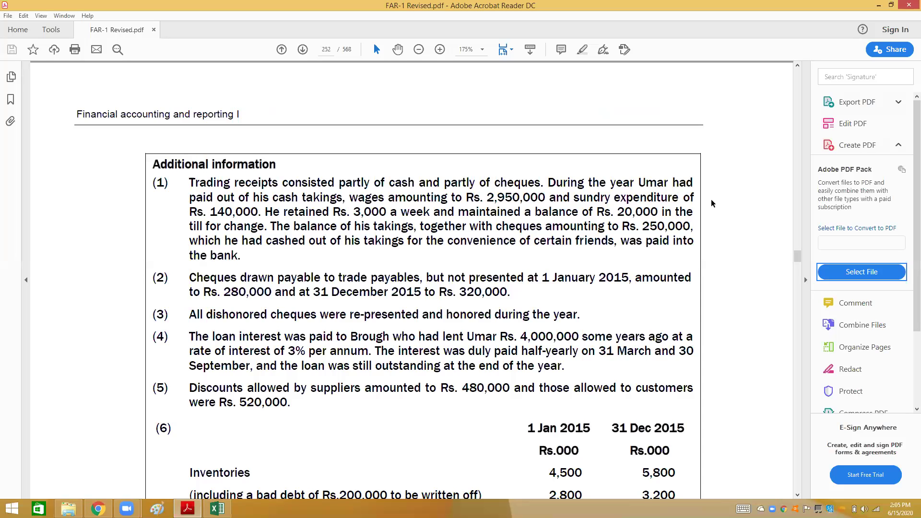
Step: Switch to the Excel workbook, format the whole sheet in comma style without decimals, and set its zoom to 140%
{"action": "scroll", "coordinate": [712, 203], "scroll_direction": "down", "scroll_amount": 3}
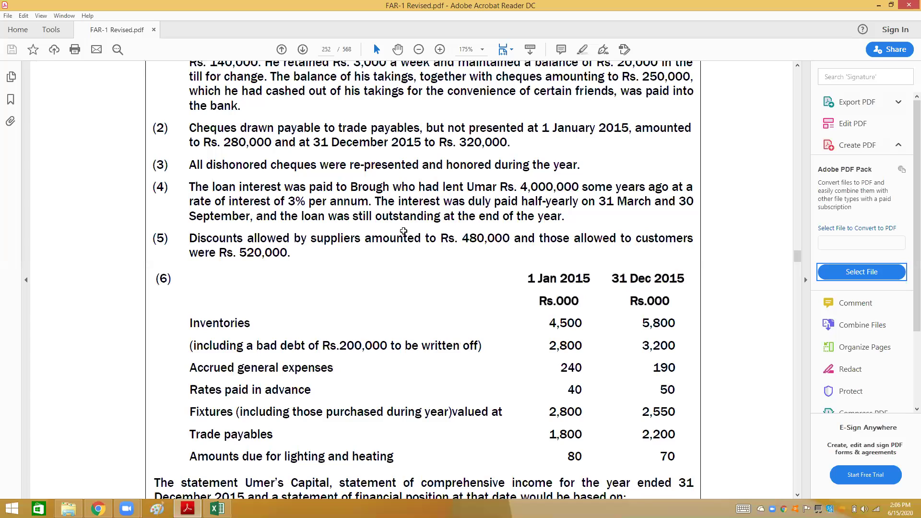
{"action": "key", "text": "alt+Tab"}
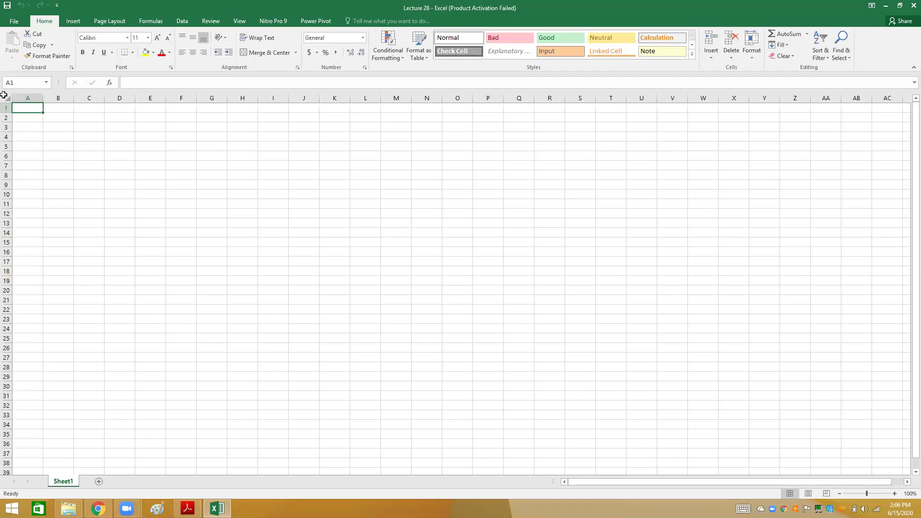
{"action": "key", "text": "ctrl+a"}
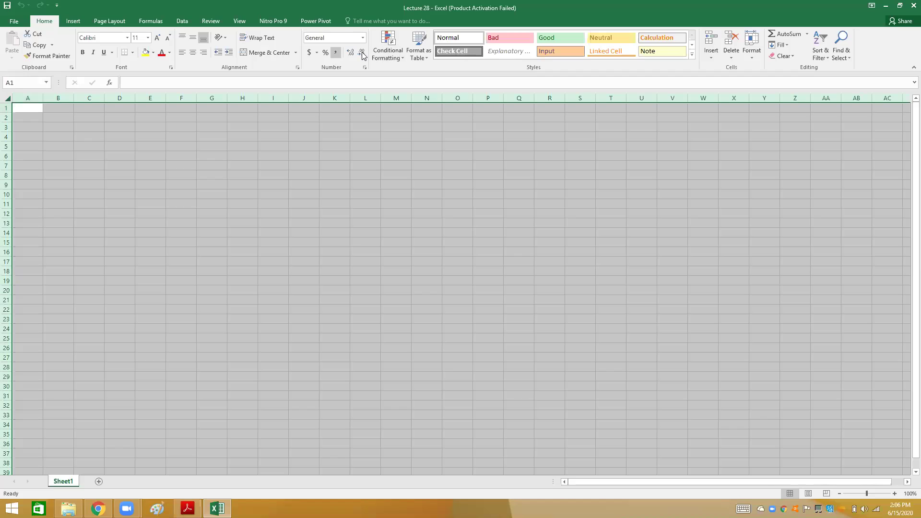
{"action": "left_click", "coordinate": [245, 19]}
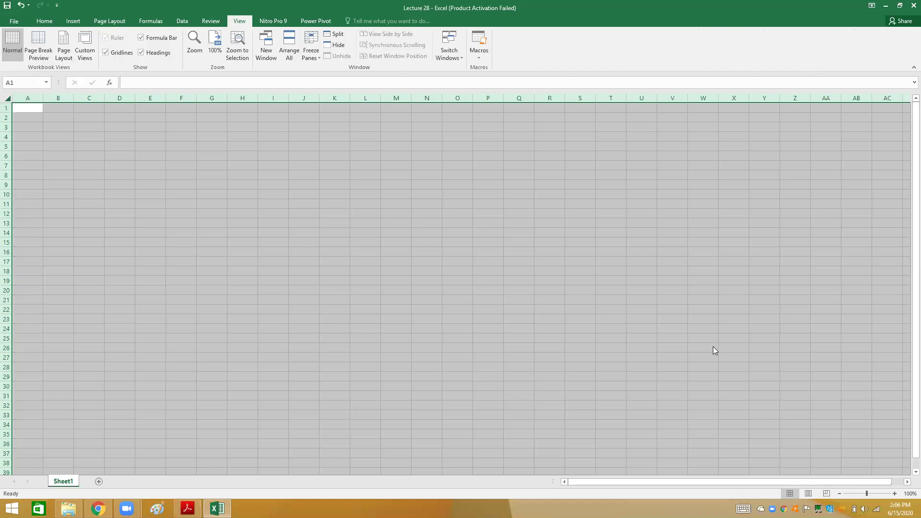
{"action": "key", "text": "alt+w"}
{"action": "key", "text": "q"}
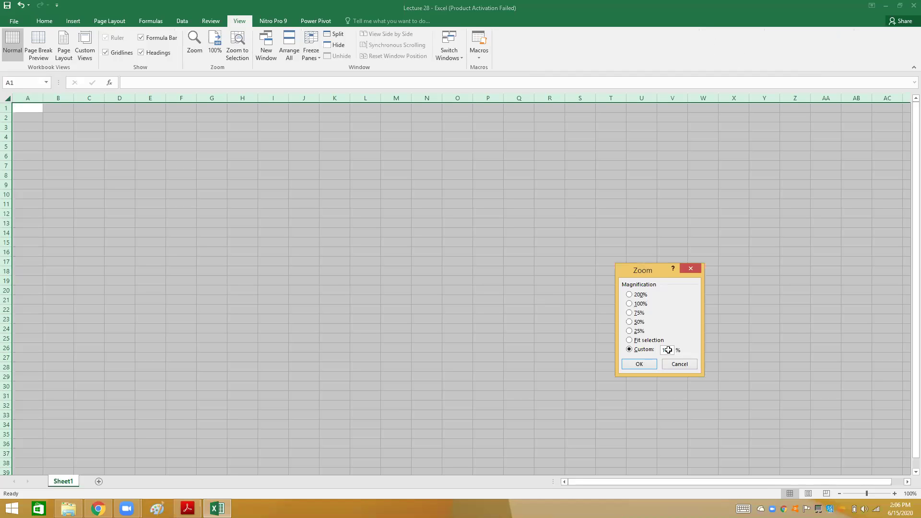
{"action": "key", "text": "Return"}
Step: Enter the business owner's name in A1 and the title "Statement of Comprehensive Income" in A2
{"action": "type", "text": "Umar"}
{"action": "key", "text": "Return"}
{"action": "type", "text": "S"}
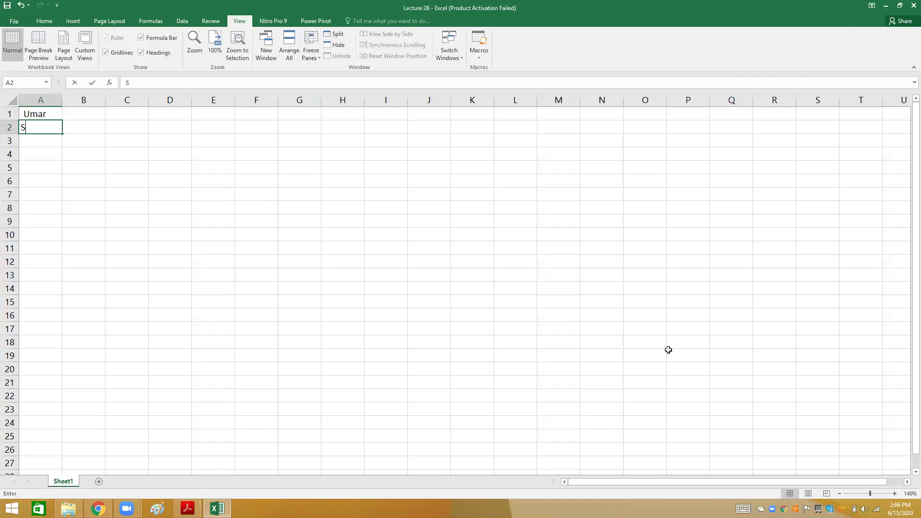
{"action": "type", "text": "tatement"}
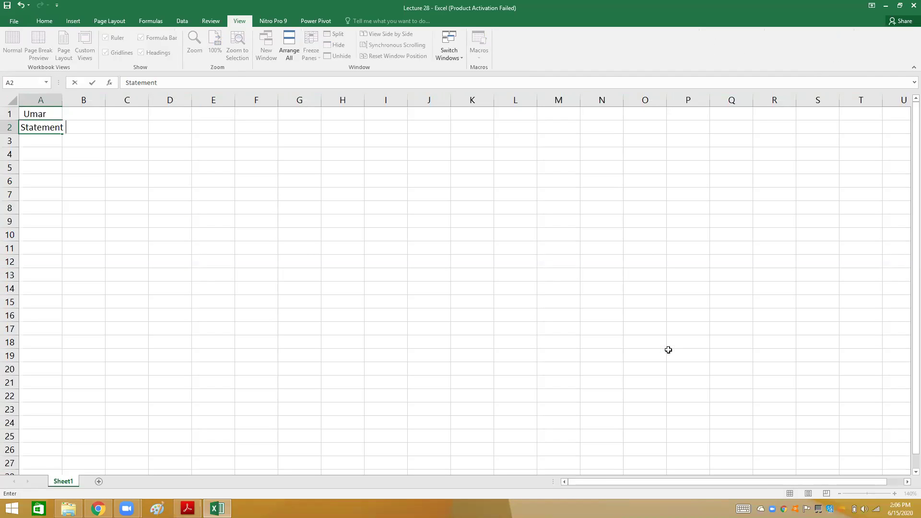
{"action": "type", "text": " of Comprehensive Income"}
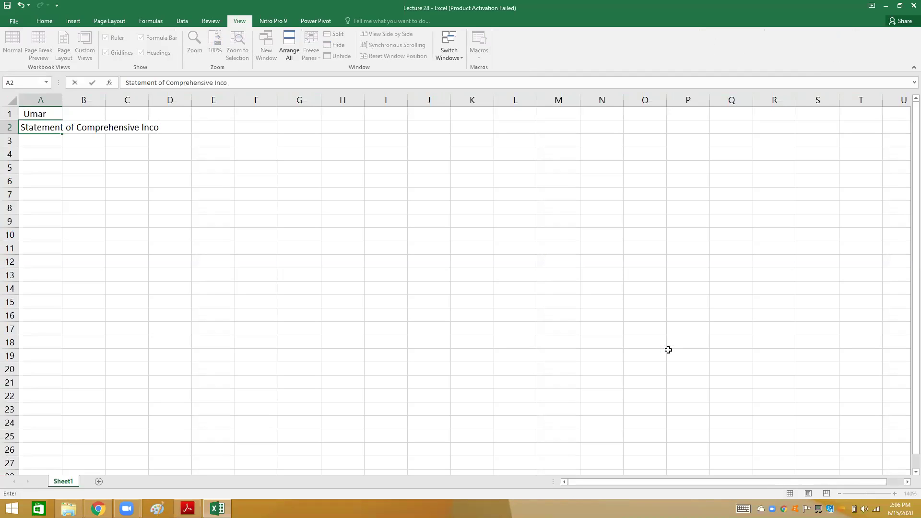
{"action": "key", "text": "Return"}
Step: Enter "For the year ended 31 December 2015" in A3 and widen column A to fit the heading lines
{"action": "type", "text": "For the "}
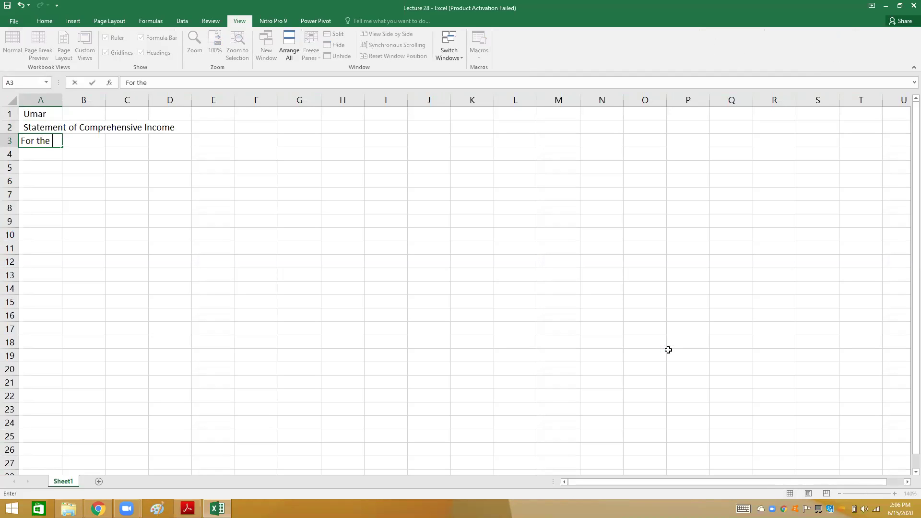
{"action": "type", "text": "year ended"}
{"action": "key", "text": "alt"}
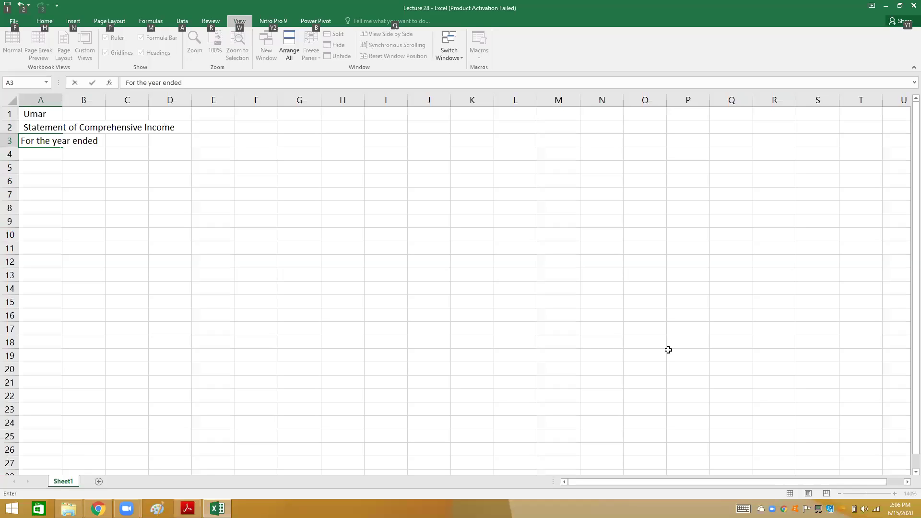
{"action": "type", "text": "31 December 2015"}
{"action": "key", "text": "Return"}
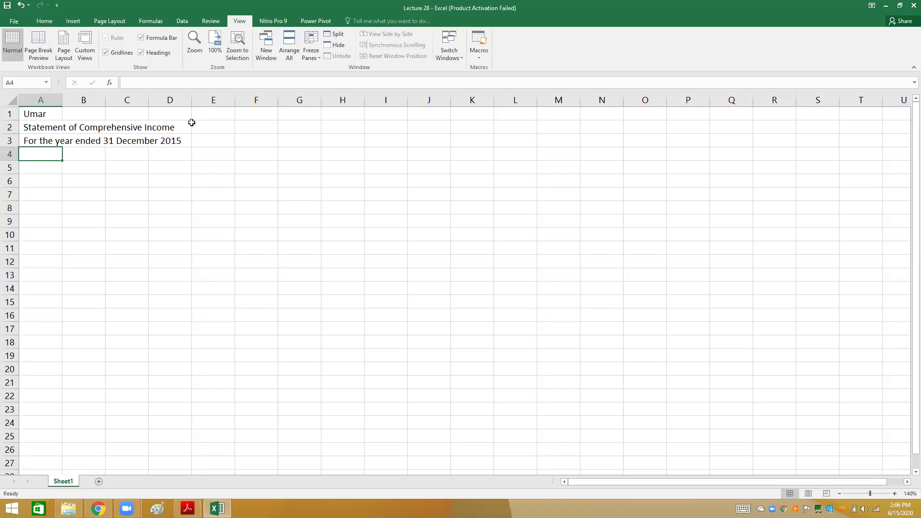
{"action": "left_click_drag", "start_coordinate": [62, 99], "coordinate": [192, 100]}
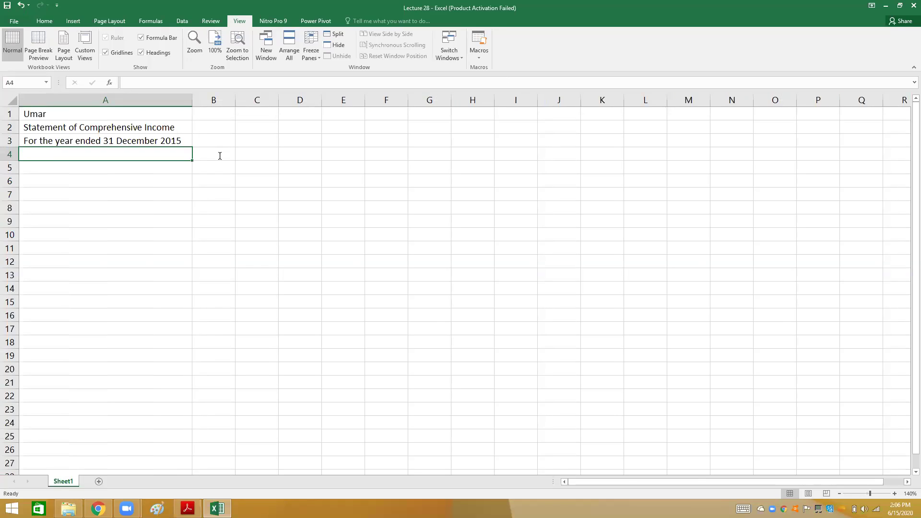
Step: Enter the amount column headers "Rs. 000" in B4 and C4
{"action": "left_click", "coordinate": [219, 156]}
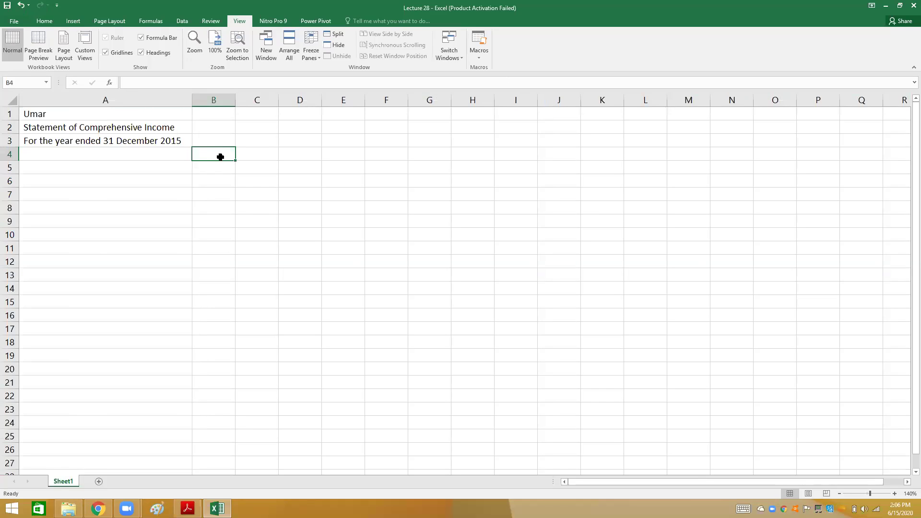
{"action": "key", "text": "alt+Tab"}
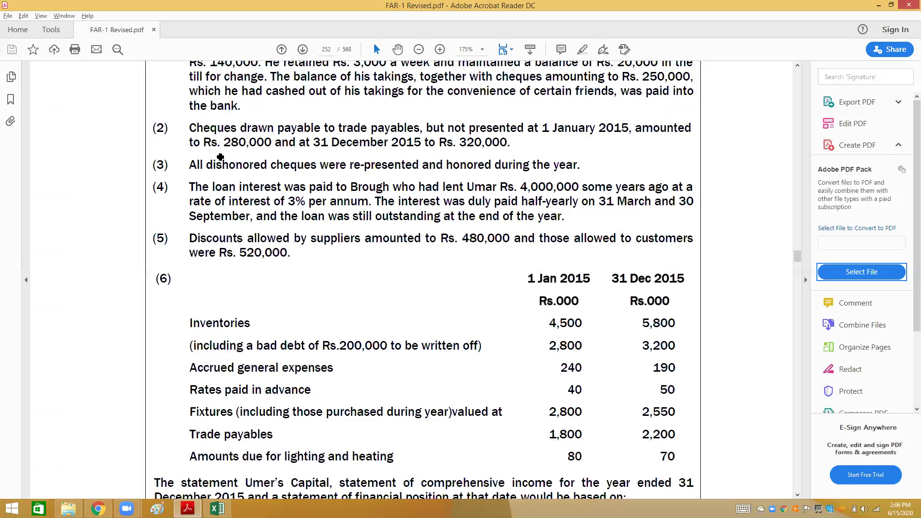
{"action": "key", "text": "alt+Tab"}
{"action": "type", "text": "000"}
{"action": "key", "text": "Return"}
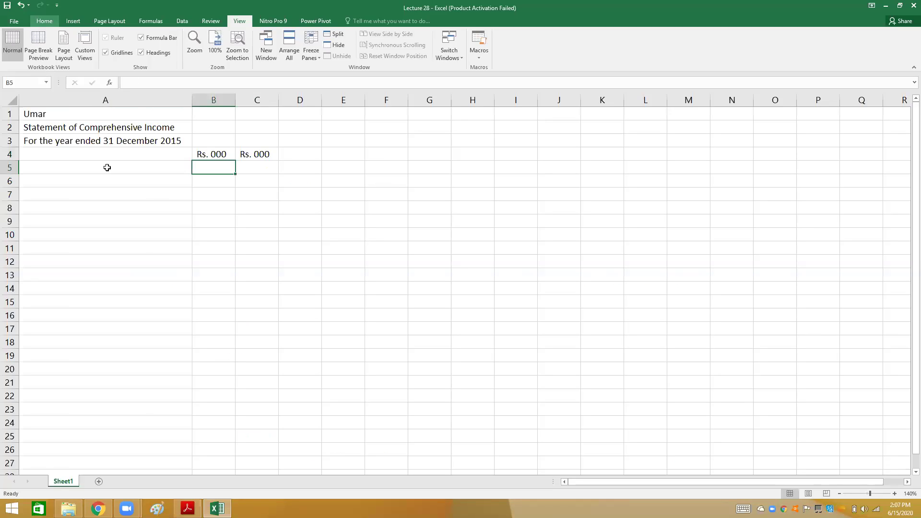
Step: Merge and center each of the three title lines across columns A to C in rows 1 to 3
{"action": "scroll", "coordinate": [63, 64], "scroll_direction": "up", "scroll_amount": 6}
{"action": "left_click", "coordinate": [76, 117]}
{"action": "key", "text": "shift+Right"}
{"action": "key", "text": "shift+Right"}
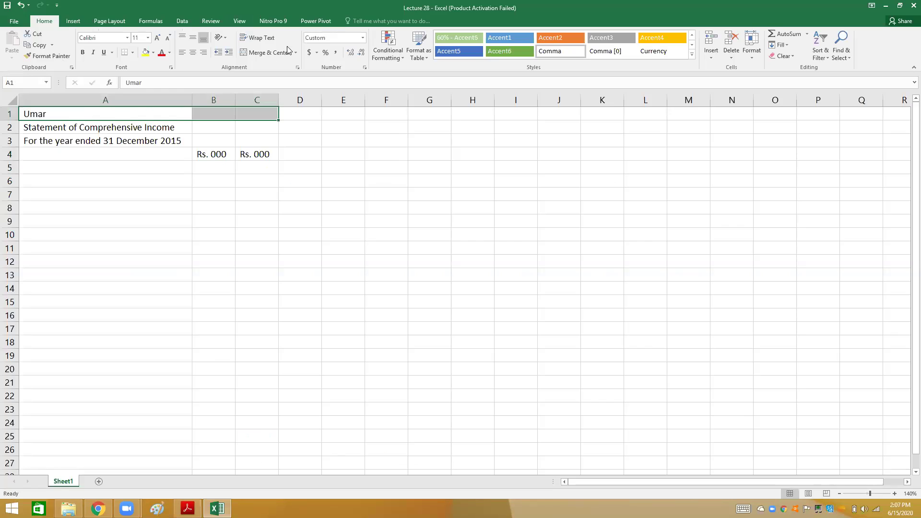
{"action": "left_click", "coordinate": [287, 53]}
{"action": "key", "text": "Down"}
{"action": "key", "text": "shift+Right"}
{"action": "key", "text": "shift+Right"}
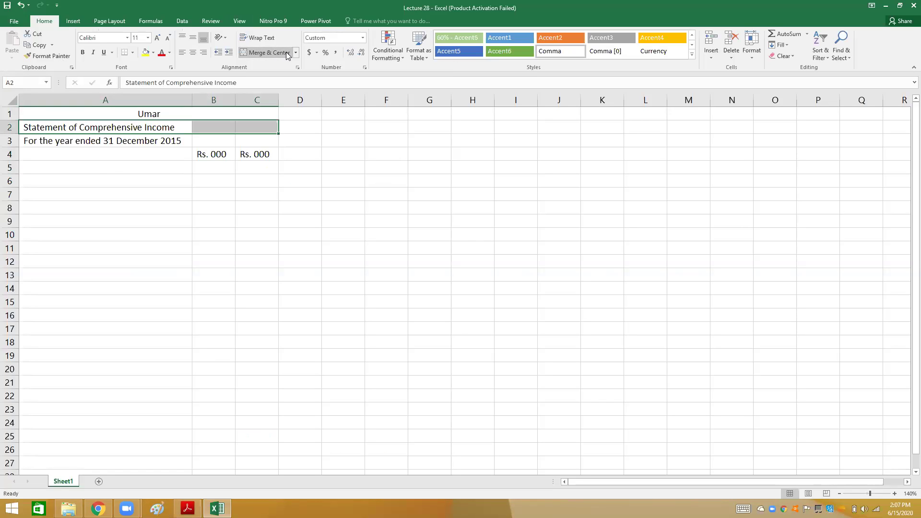
{"action": "left_click", "coordinate": [287, 54]}
{"action": "key", "text": "Down"}
{"action": "key", "text": "shift+Right"}
{"action": "key", "text": "shift+Right"}
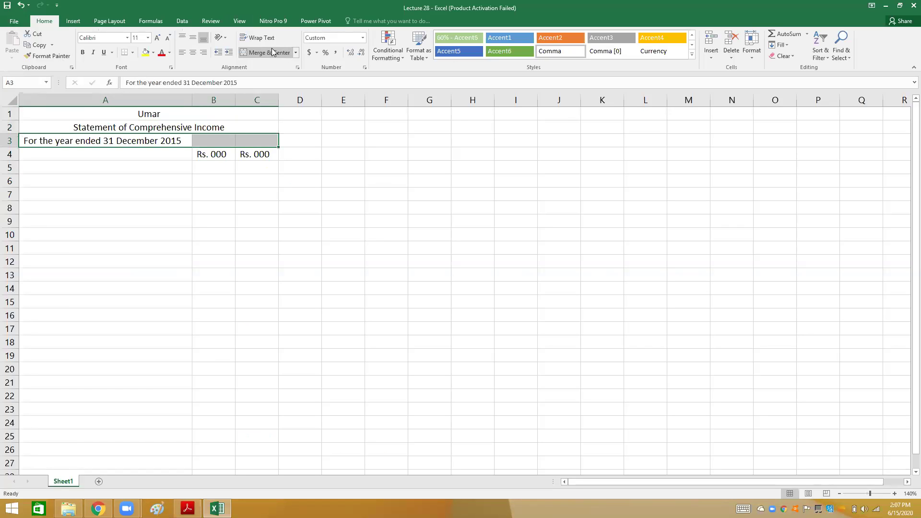
{"action": "left_click", "coordinate": [273, 51]}
Step: Make the three merged title lines in rows 1 to 3 bold
{"action": "key", "text": "Up"}
{"action": "key", "text": "Up"}
{"action": "key", "text": "shift+Down"}
{"action": "key", "text": "shift+Down"}
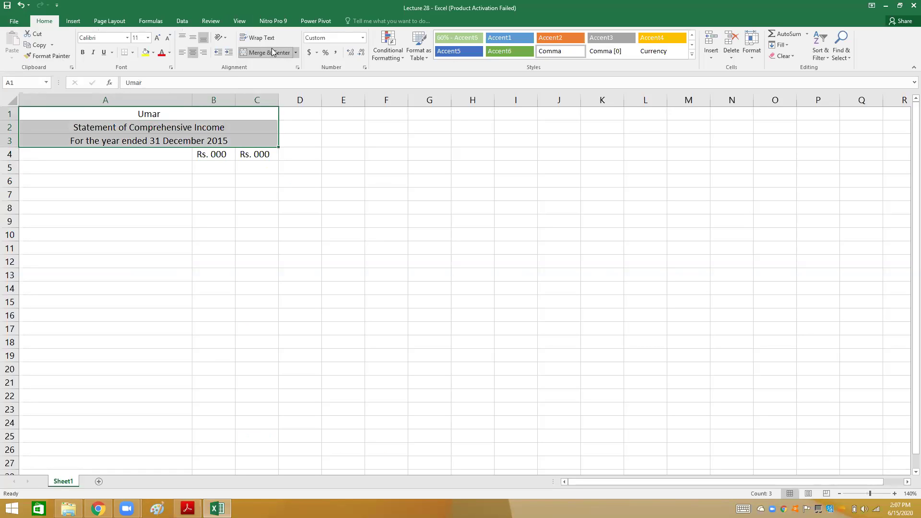
{"action": "key", "text": "ctrl+b"}
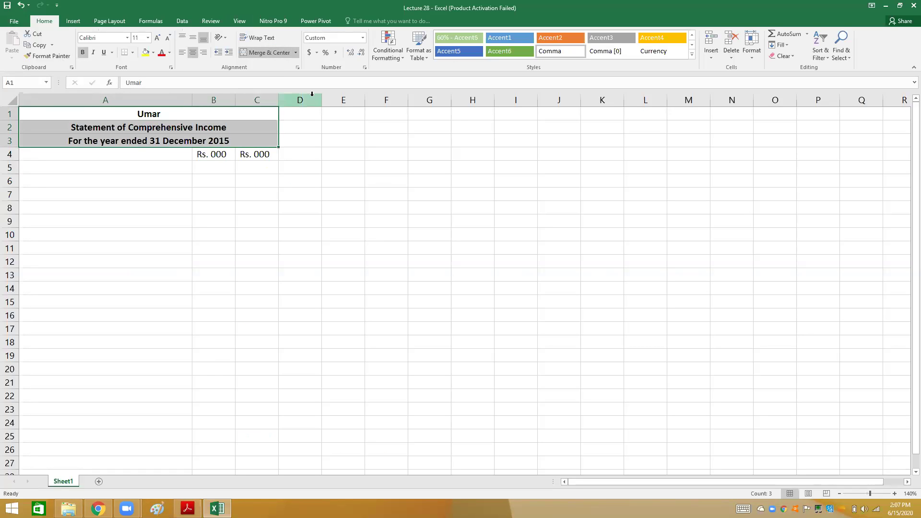
Step: Narrow column D to a thin spacer and make the Rs. 000 headers in B4:C4 bold
{"action": "left_click_drag", "start_coordinate": [321, 99], "coordinate": [280, 97]}
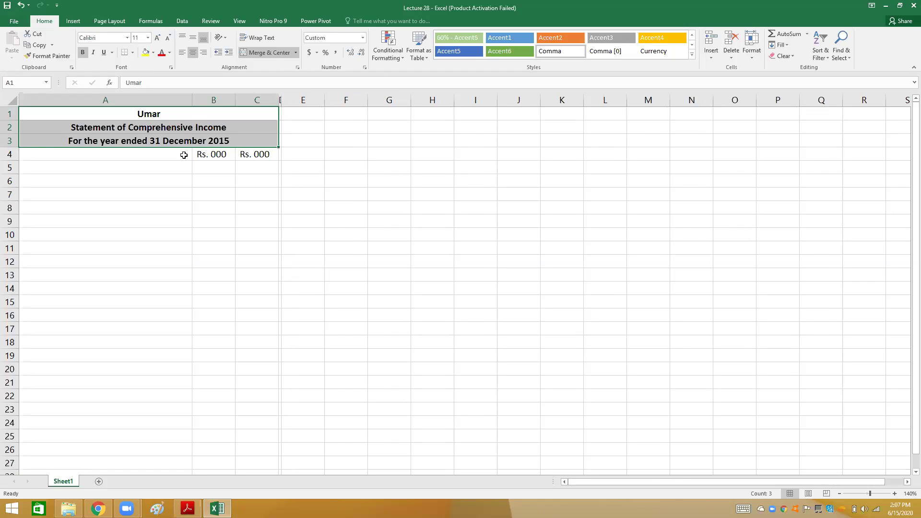
{"action": "left_click_drag", "start_coordinate": [202, 154], "coordinate": [257, 154]}
{"action": "key", "text": "ctrl+b"}
Step: Enter the line item "Sales W-1" in A5 beneath the headings
{"action": "key", "text": "Right"}
{"action": "key", "text": "Down"}
{"action": "key", "text": "Left"}
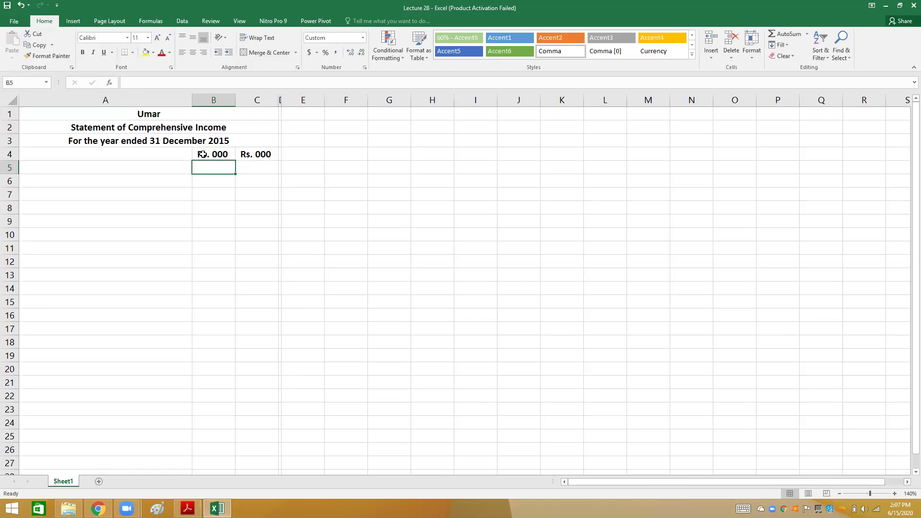
{"action": "key", "text": "Left"}
{"action": "type", "text": "S"}
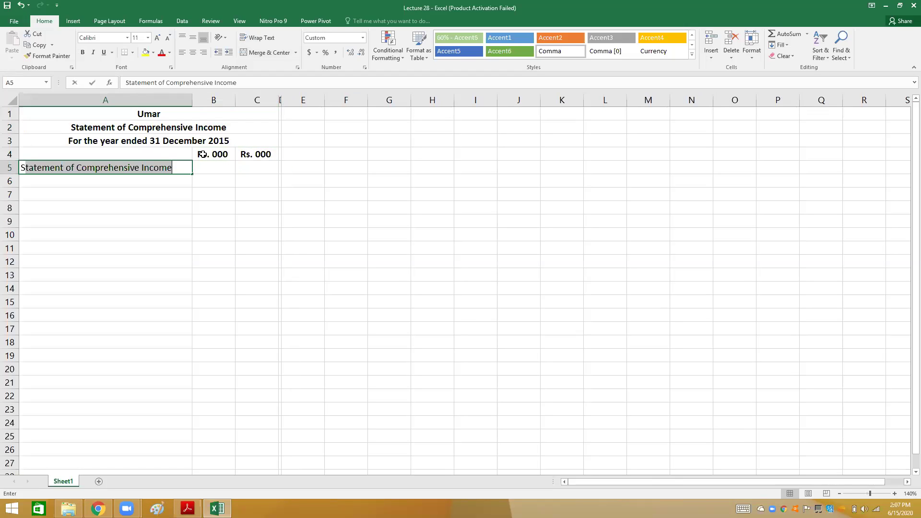
{"action": "type", "text": "ales"}
{"action": "key", "text": "ctrl+Return"}
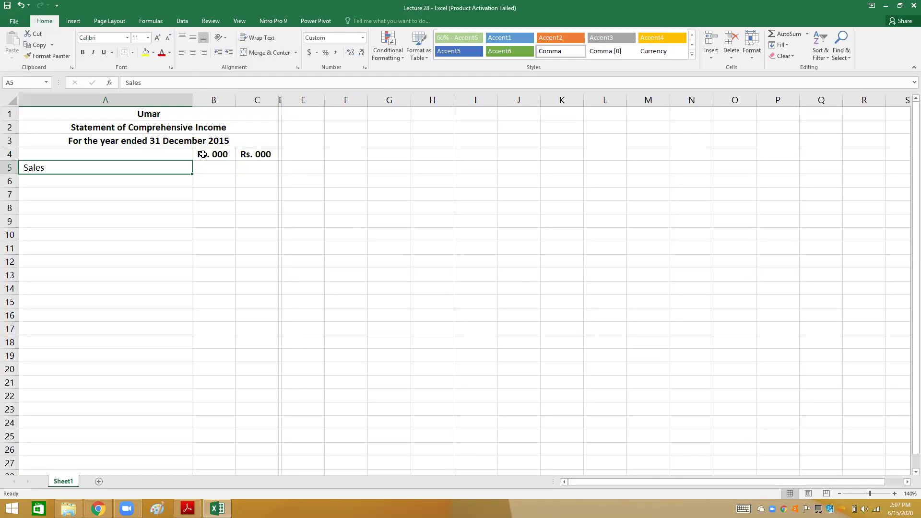
{"action": "key", "text": "F2"}
{"action": "type", "text": "W-1"}
{"action": "key", "text": "Return"}
{"action": "key", "text": "Up"}
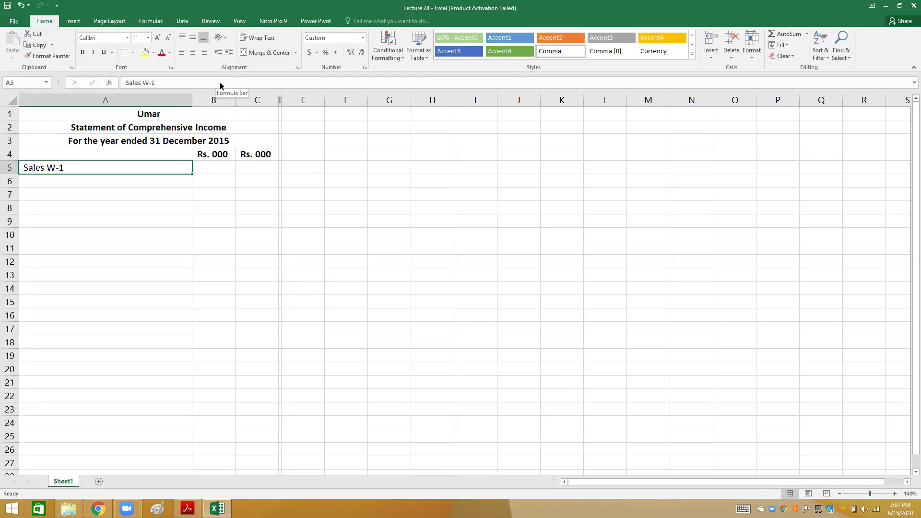
Step: Consult the question in the Acrobat PDF, return to the Excel sheet, and widen columns E and G for a ledger account
{"action": "key", "text": "alt+Tab"}
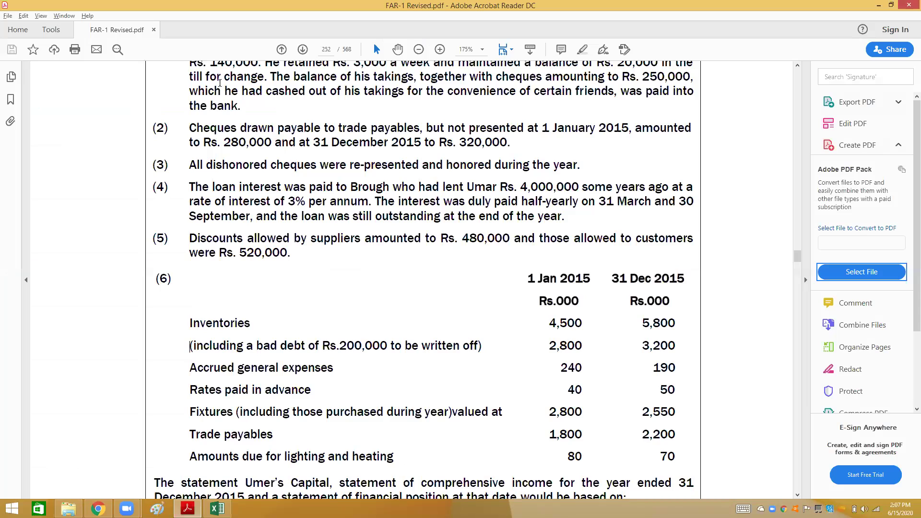
{"action": "key", "text": "Page_Up"}
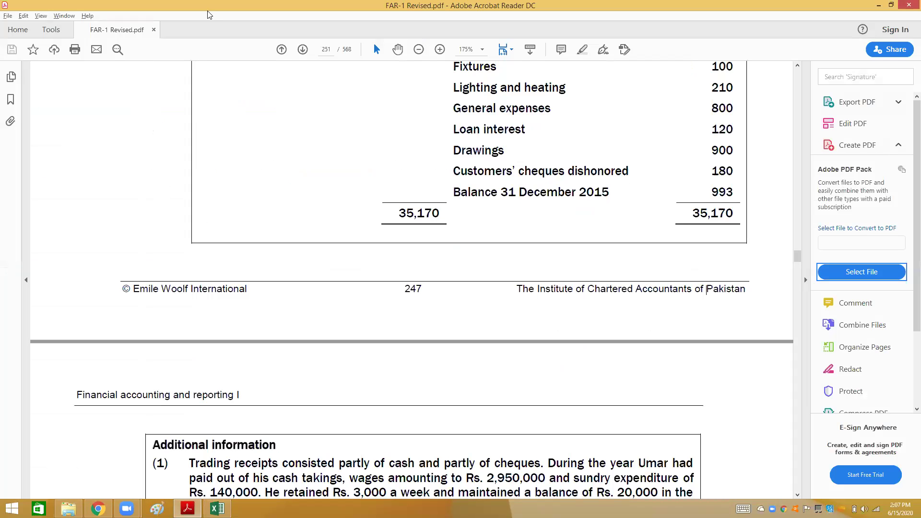
{"action": "key", "text": "Page_Down"}
{"action": "key", "text": "alt+Tab"}
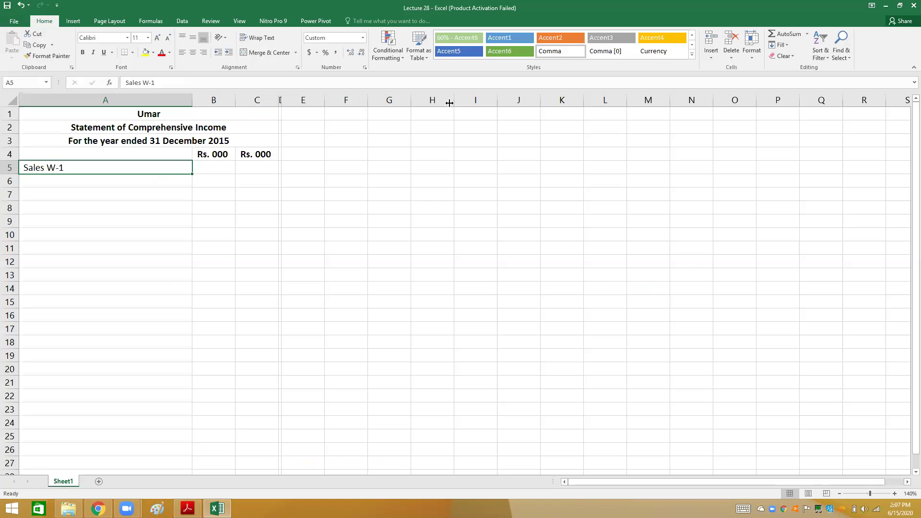
{"action": "left_click_drag", "start_coordinate": [494, 102], "coordinate": [496, 101]}
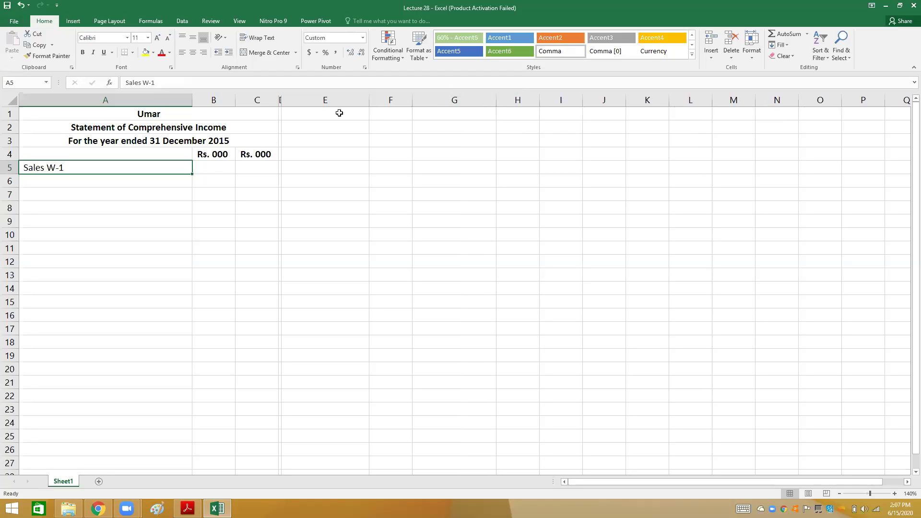
Step: Enter the ledger heading "Trade Receivables" in E1 and merge and center it across E1:G1
{"action": "left_click", "coordinate": [339, 113]}
{"action": "type", "text": "Tr"}
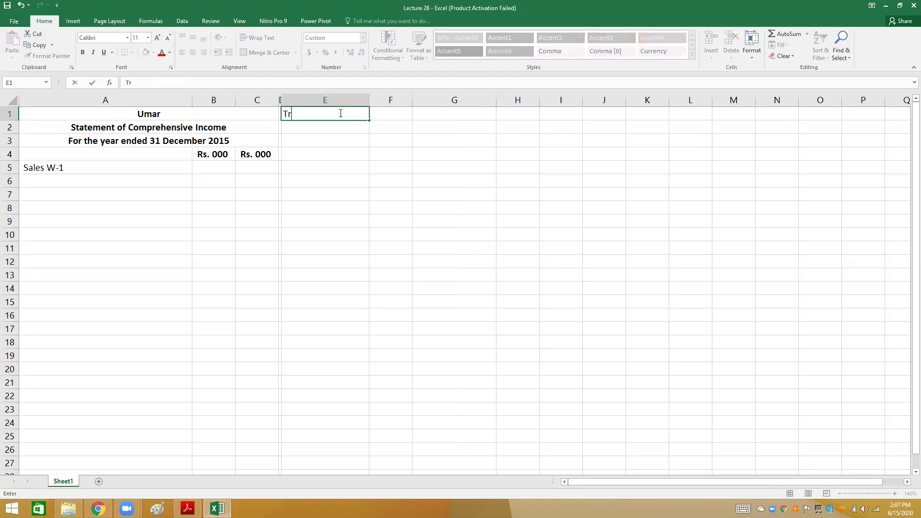
{"action": "type", "text": "ade Receivables"}
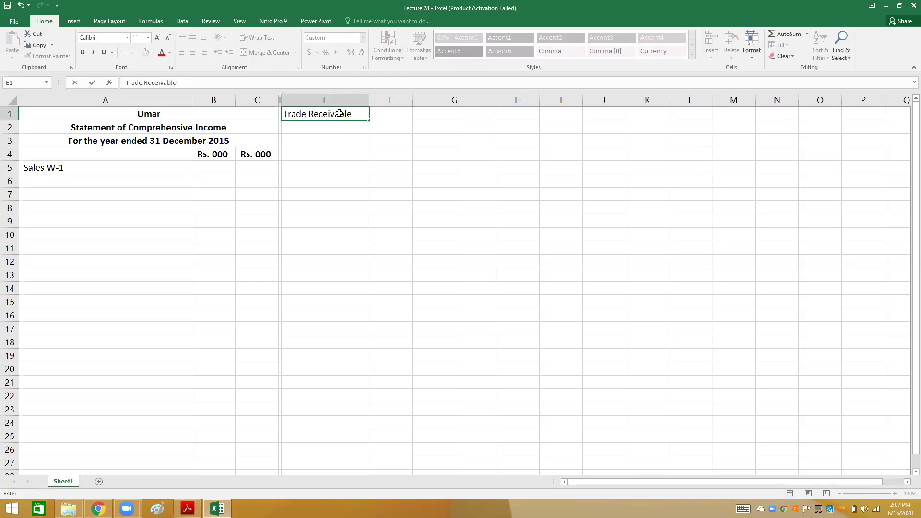
{"action": "key", "text": "shift+Right"}
{"action": "key", "text": "shift+Right"}
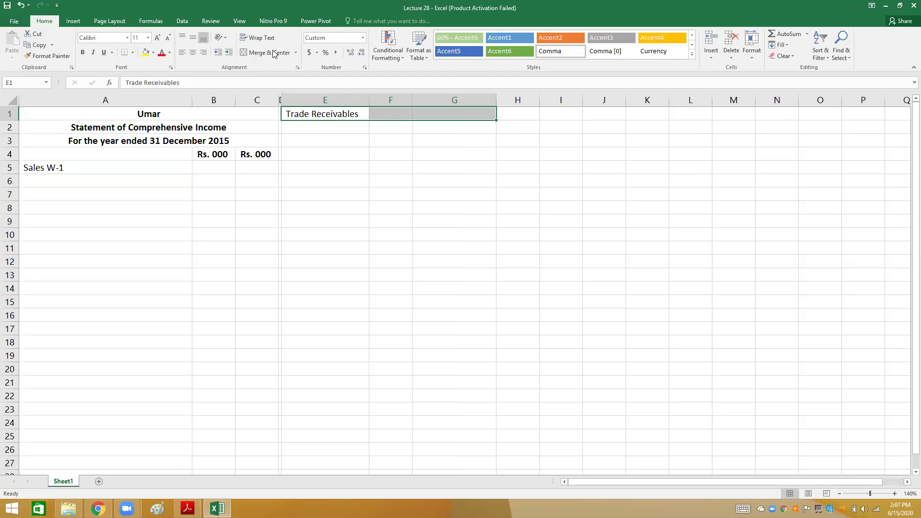
{"action": "left_click", "coordinate": [274, 54]}
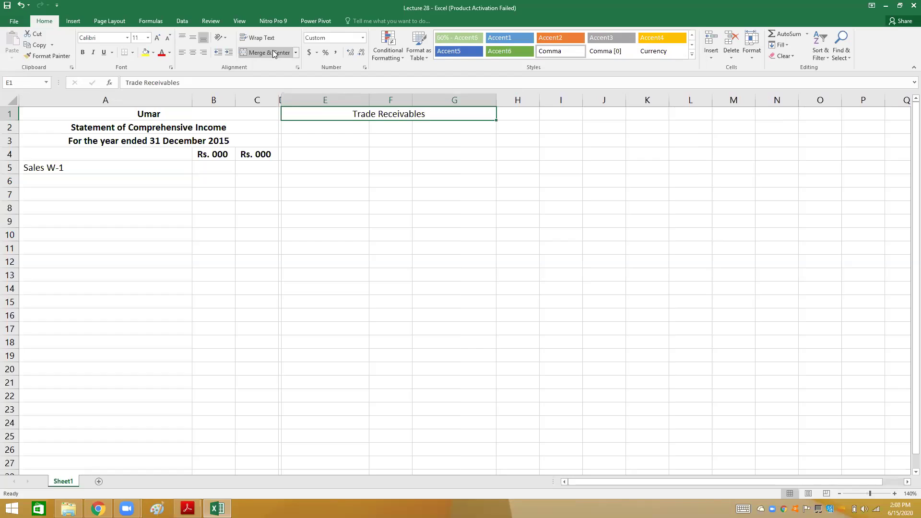
Step: Add a bottom border beneath the merged Trade Receivables heading and move to F2
{"action": "left_click", "coordinate": [126, 54]}
{"action": "key", "text": "Return"}
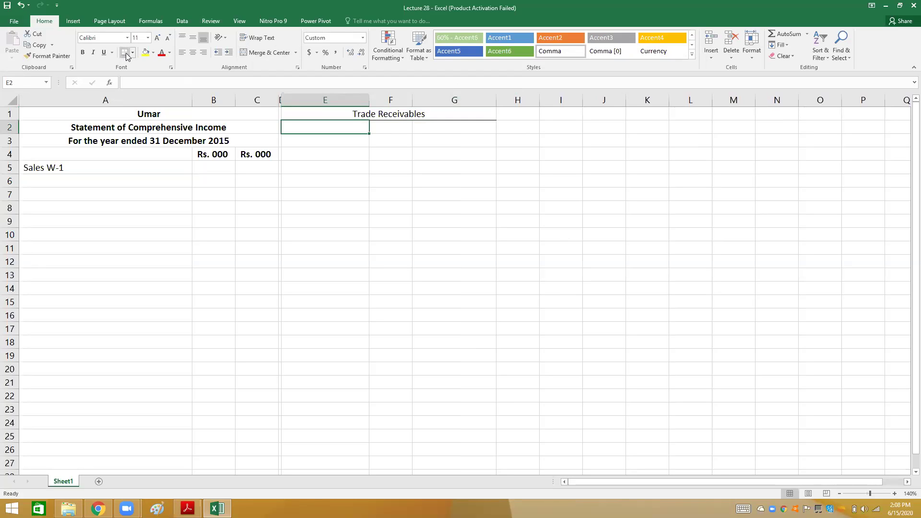
{"action": "key", "text": "Right"}
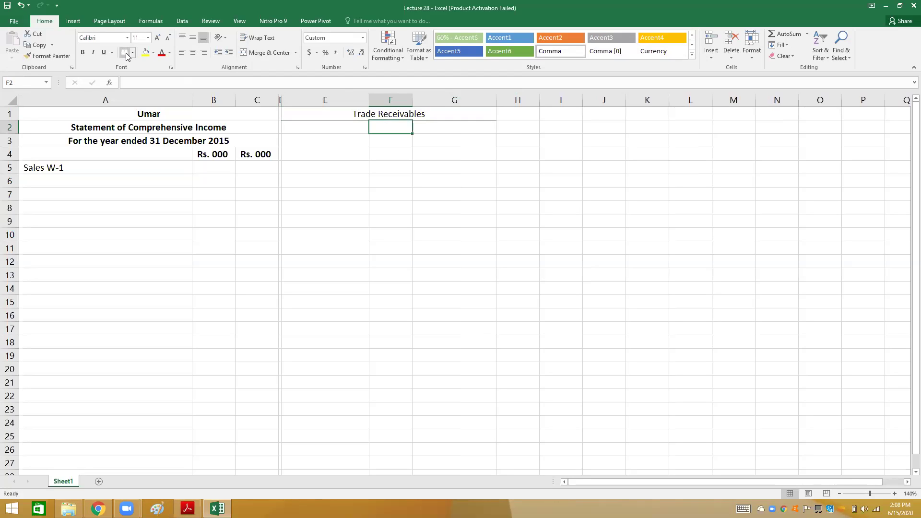
Step: Extend the merged and centered Trade Receivables heading so that it spans E1:H1
{"action": "key", "text": "Up"}
{"action": "key", "text": "shift+Right"}
{"action": "left_click", "coordinate": [267, 52]}
{"action": "left_click", "coordinate": [266, 52]}
{"action": "key", "text": "Down"}
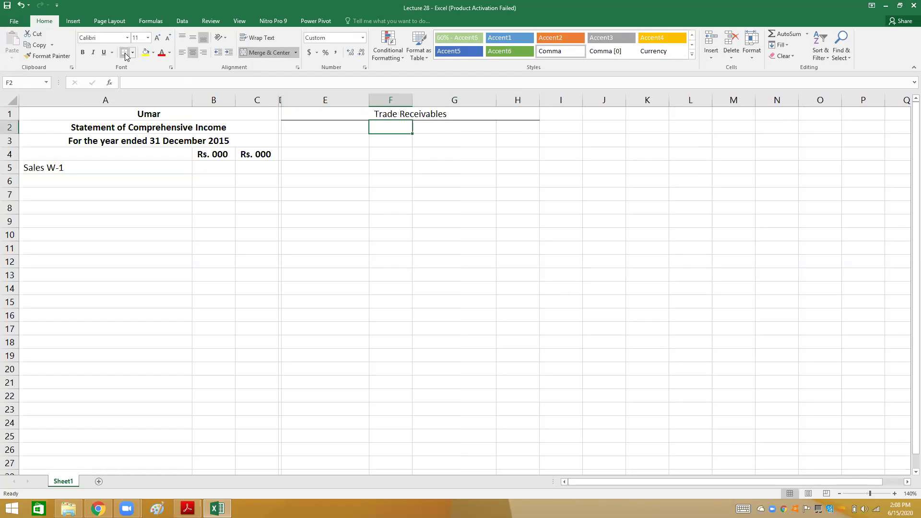
Step: Add a right border to F2:F5 as the centre line of the Trade Receivables account
{"action": "key", "text": "shift+Down"}
{"action": "key", "text": "shift+Down"}
{"action": "key", "text": "shift+Down"}
{"action": "key", "text": "shift+Down"}
{"action": "key", "text": "shift+Up"}
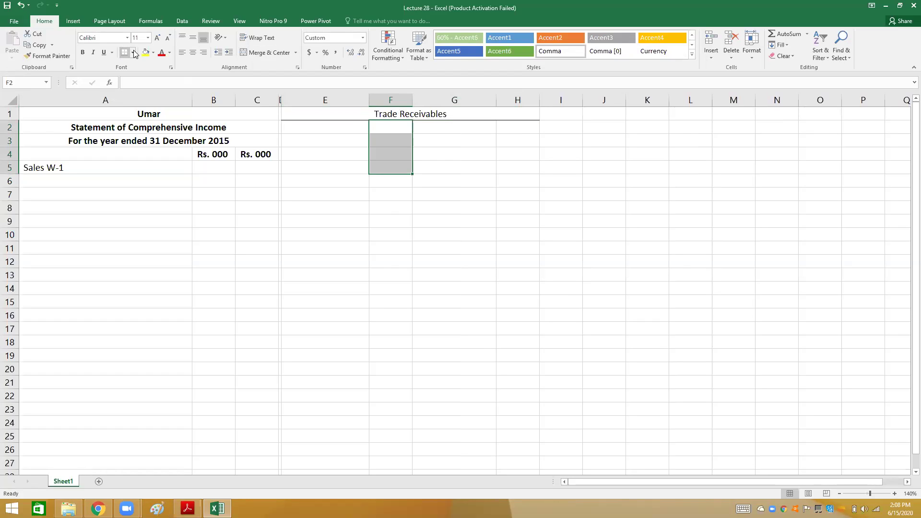
{"action": "left_click", "coordinate": [132, 53]}
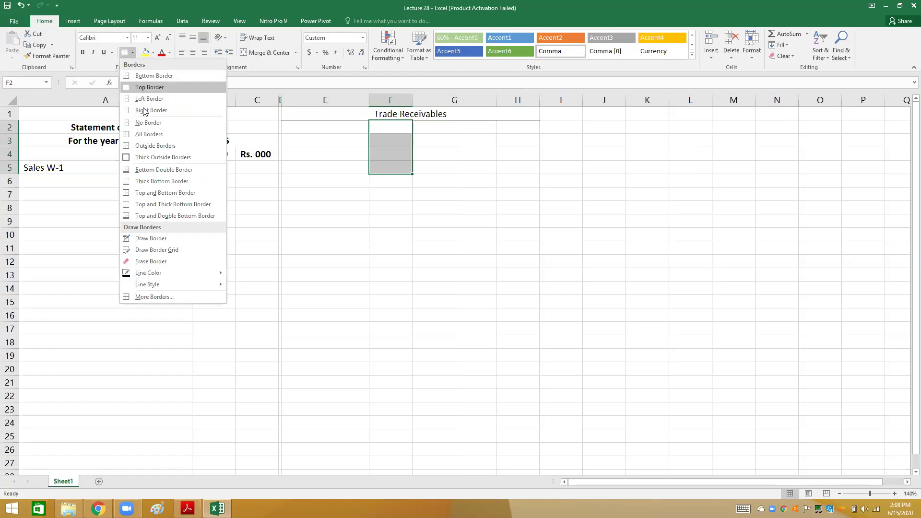
{"action": "left_click", "coordinate": [312, 134]}
{"action": "left_click", "coordinate": [339, 148]}
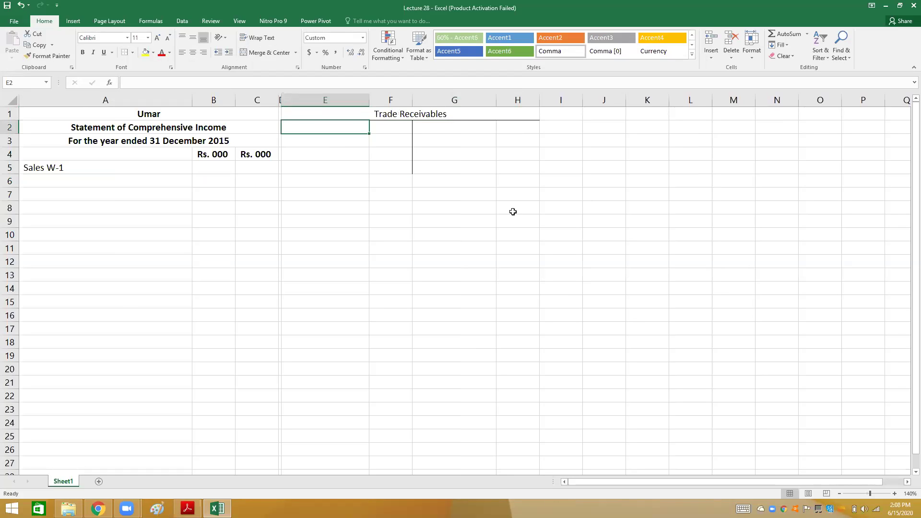
Step: Add a right border to E2:E5 to separate the debit descriptions from their amounts
{"action": "key", "text": "Up"}
{"action": "key", "text": "Right"}
{"action": "key", "text": "shift+Down"}
{"action": "key", "text": "Left"}
{"action": "key", "text": "shift+Down"}
{"action": "key", "text": "shift+Down"}
{"action": "key", "text": "shift+Down"}
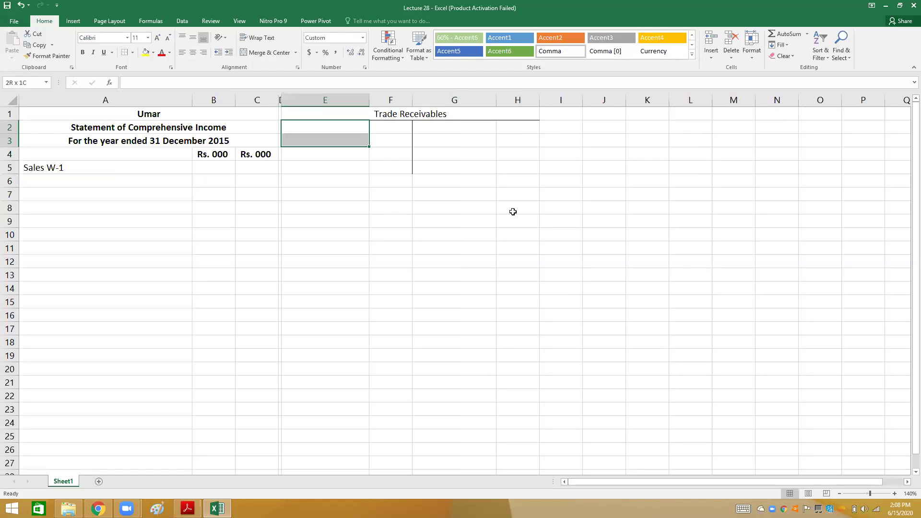
{"action": "left_click", "coordinate": [123, 51]}
Step: Add a right border to H2:H5 as the outer edge of the Trade Receivables account
{"action": "key", "text": "Right"}
{"action": "key", "text": "Right"}
{"action": "key", "text": "Right"}
{"action": "key", "text": "shift+Down"}
{"action": "key", "text": "shift+Down"}
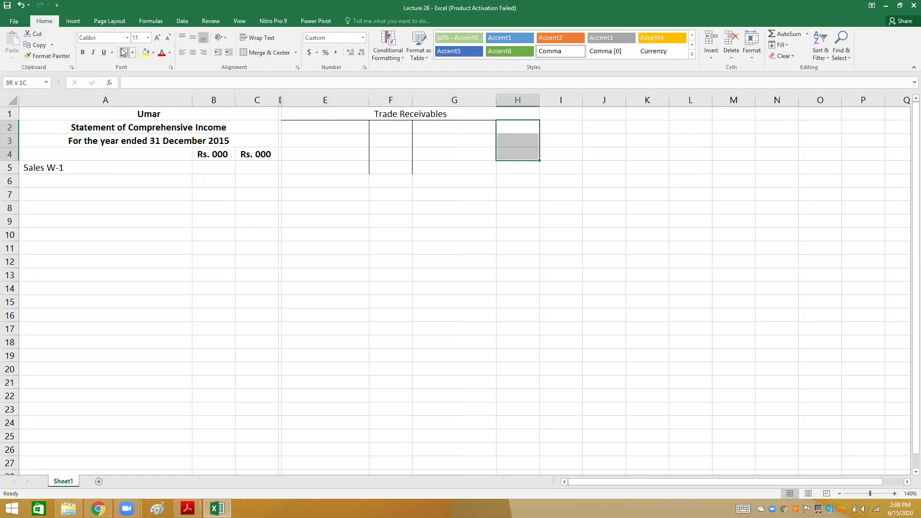
{"action": "key", "text": "shift+Down"}
{"action": "left_click", "coordinate": [124, 51]}
Step: Add a right border to G2:G5 to separate the credit descriptions from their amounts
{"action": "key", "text": "Left"}
{"action": "key", "text": "shift+Down"}
{"action": "key", "text": "shift+Down"}
{"action": "key", "text": "shift+Down"}
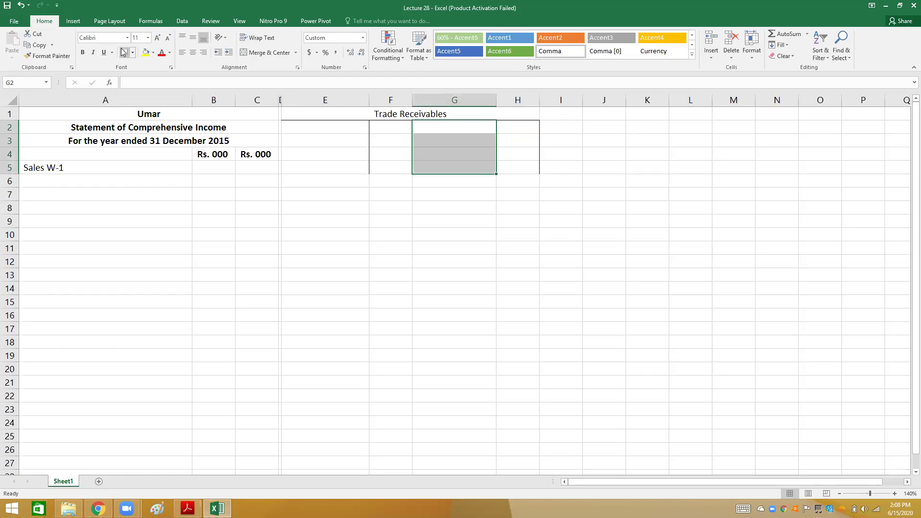
{"action": "key", "text": "shift+Up"}
{"action": "key", "text": "shift+Up"}
{"action": "key", "text": "shift+Up"}
{"action": "key", "text": "Left"}
{"action": "key", "text": "Right"}
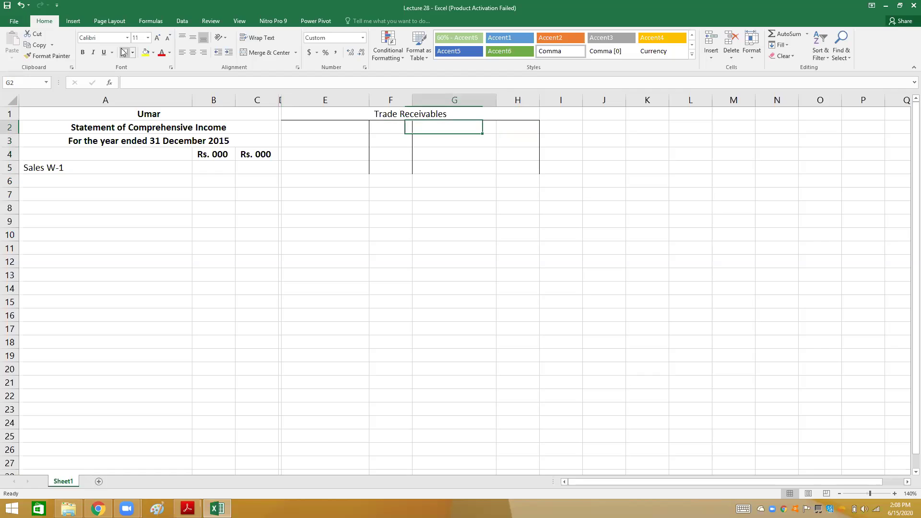
{"action": "key", "text": "shift+Down"}
{"action": "key", "text": "shift+Down"}
{"action": "key", "text": "shift+Down"}
{"action": "left_click", "coordinate": [124, 53]}
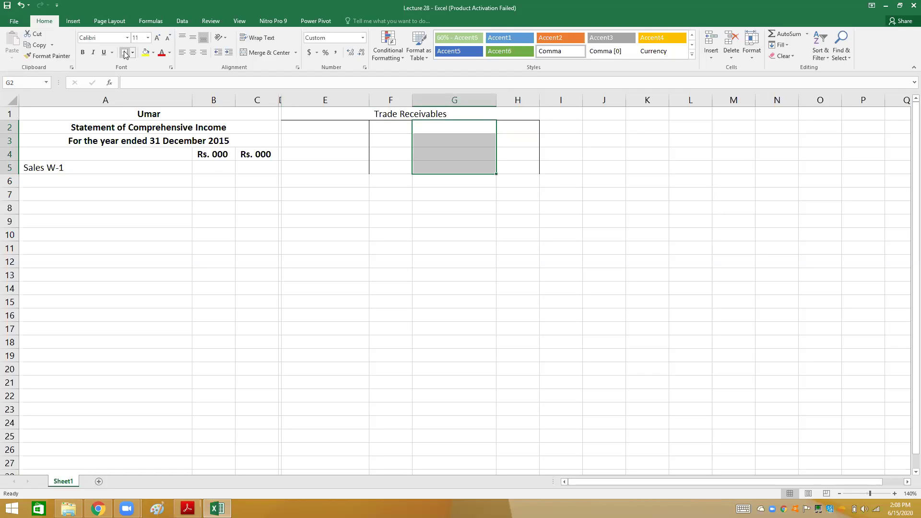
{"action": "left_click", "coordinate": [124, 53]}
Step: Move the whole Trade Receivables account from E1:H5 down one row to start at E2
{"action": "key", "text": "Up"}
{"action": "key", "text": "shift+Down"}
{"action": "key", "text": "shift+Down"}
{"action": "key", "text": "shift+Down"}
{"action": "key", "text": "shift+Down"}
{"action": "key", "text": "ctrl+c"}
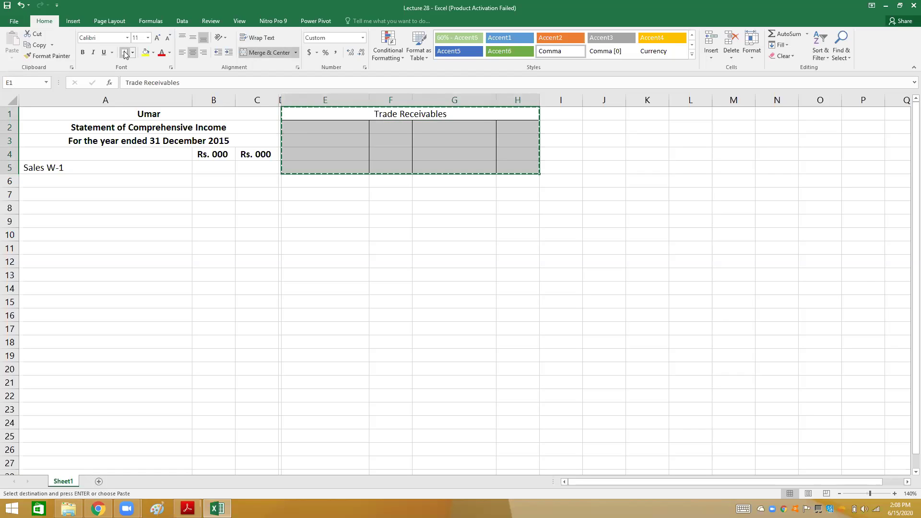
{"action": "key", "text": "Down"}
{"action": "key", "text": "Left"}
{"action": "key", "text": "Left"}
{"action": "key", "text": "Return"}
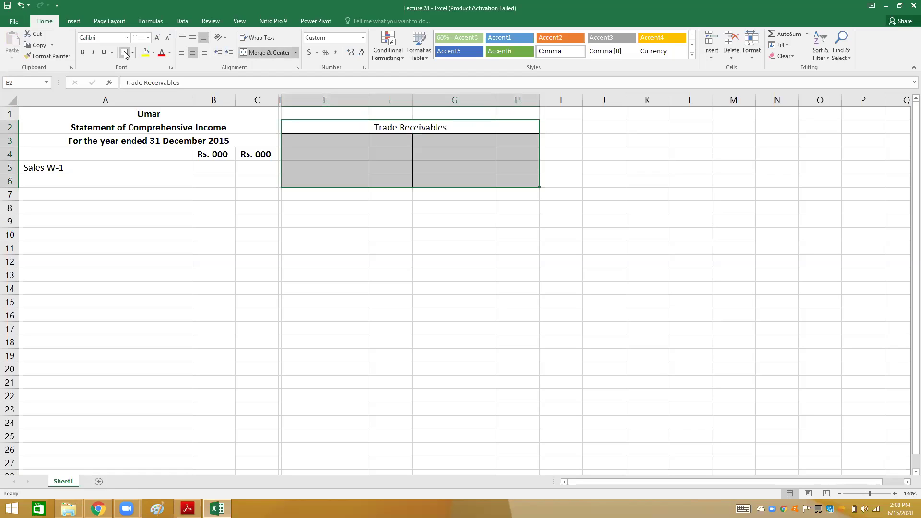
Step: Enter "Note: All working are represented in Rs. 000" in E1 and make it bold and italic
{"action": "key", "text": "Up"}
{"action": "type", "text": "Note"}
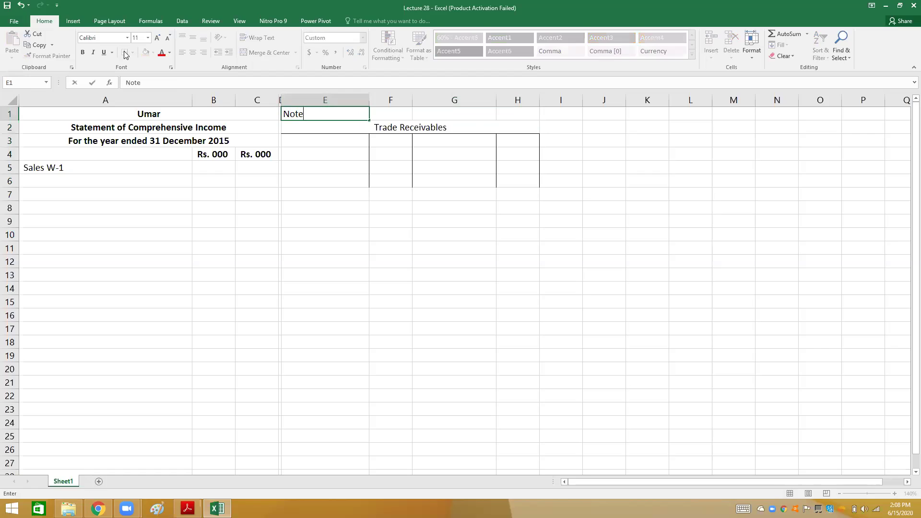
{"action": "type", "text": ":"}
{"action": "key", "text": "BackSpace"}
{"action": "type", "text": ": All working are rep"}
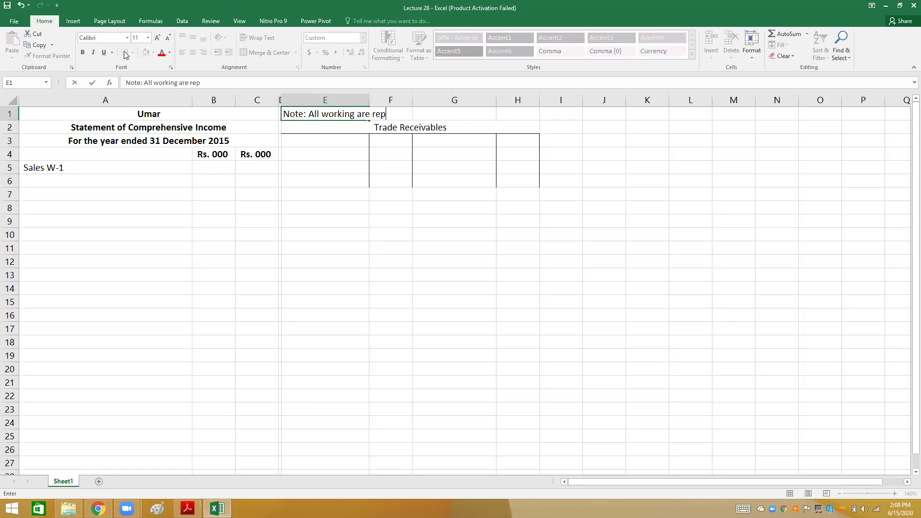
{"action": "key", "text": "BackSpace"}
{"action": "type", "text": "esented in Rs. 000"}
{"action": "key", "text": "ctrl+Return"}
{"action": "key", "text": "ctrl+b"}
{"action": "key", "text": "ctrl+i"}
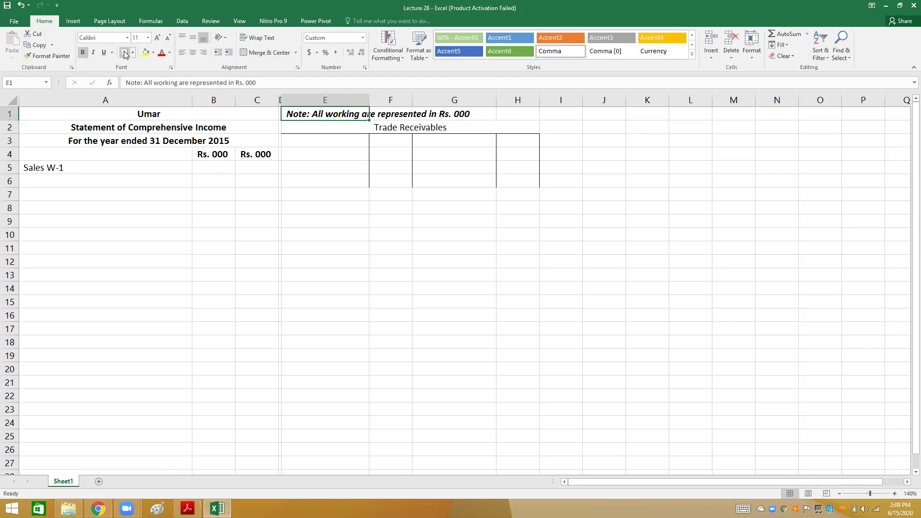
Step: Consult the PDF question and enter "Balance b/d" with 2800 on the debit side in E3:F3
{"action": "key", "text": "Down"}
{"action": "key", "text": "Down"}
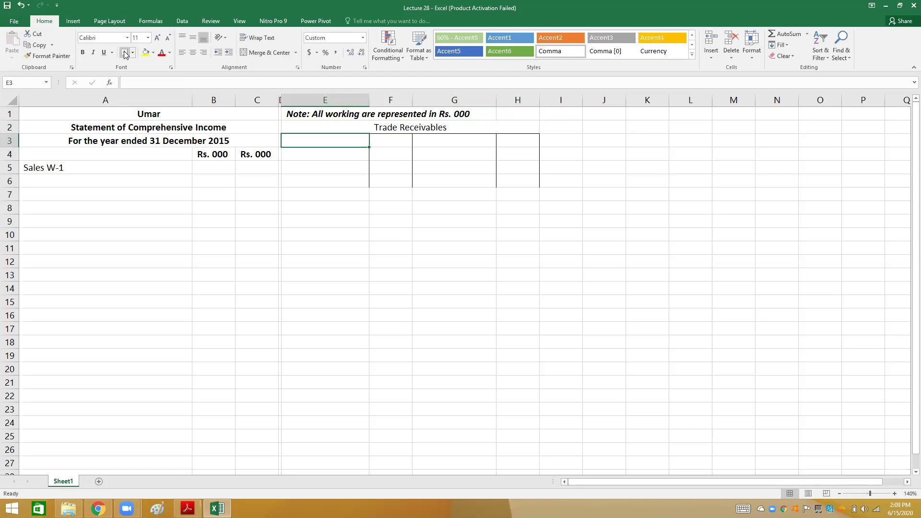
{"action": "left_click", "coordinate": [124, 53]}
{"action": "key", "text": "alt+Tab"}
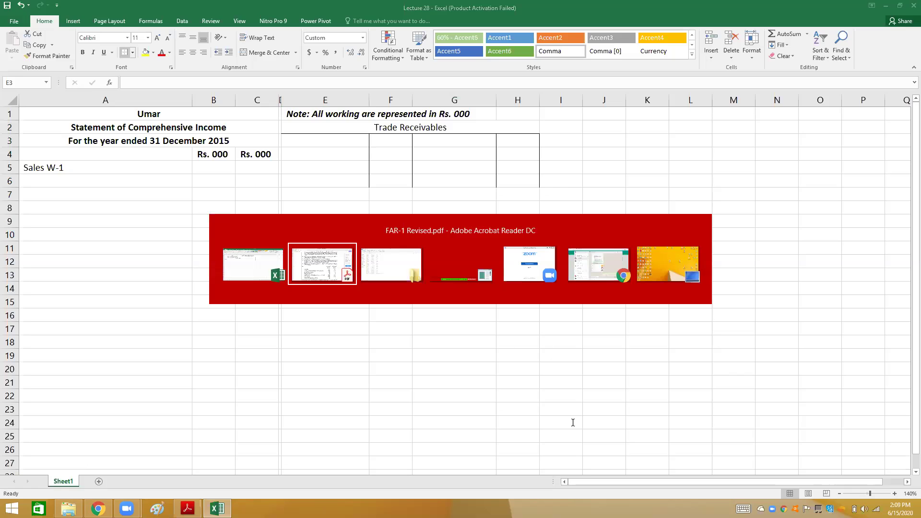
{"action": "key", "text": "alt+Tab"}
{"action": "type", "text": "Ba"}
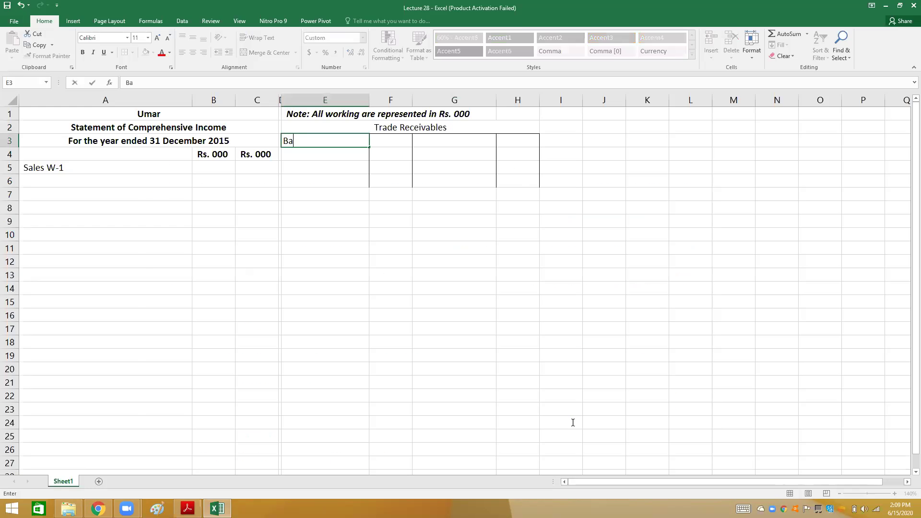
{"action": "type", "text": "lance b/d"}
{"action": "key", "text": "Tab"}
{"action": "type", "text": "2800"}
{"action": "key", "text": "Return"}
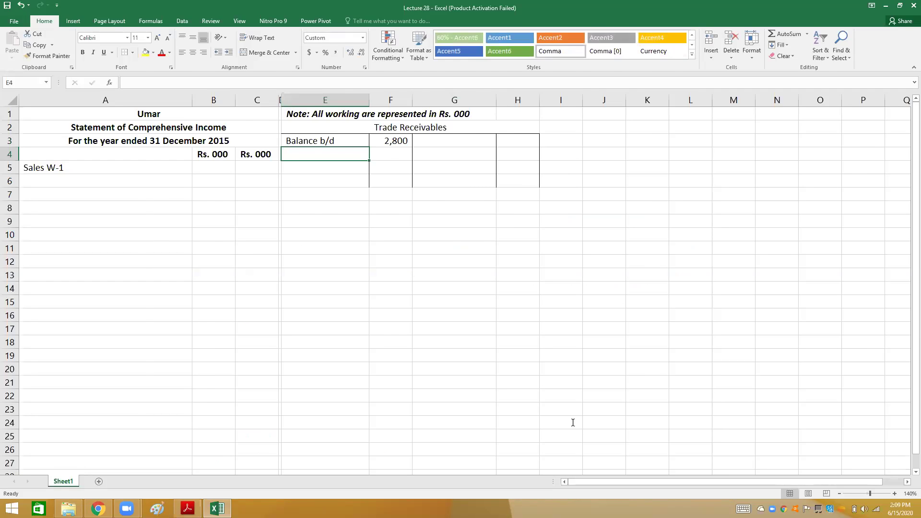
Step: Look up the customers' dishonored cheques in the PDF and enter "Bank" with 180 in E4:F4
{"action": "key", "text": "alt+Tab"}
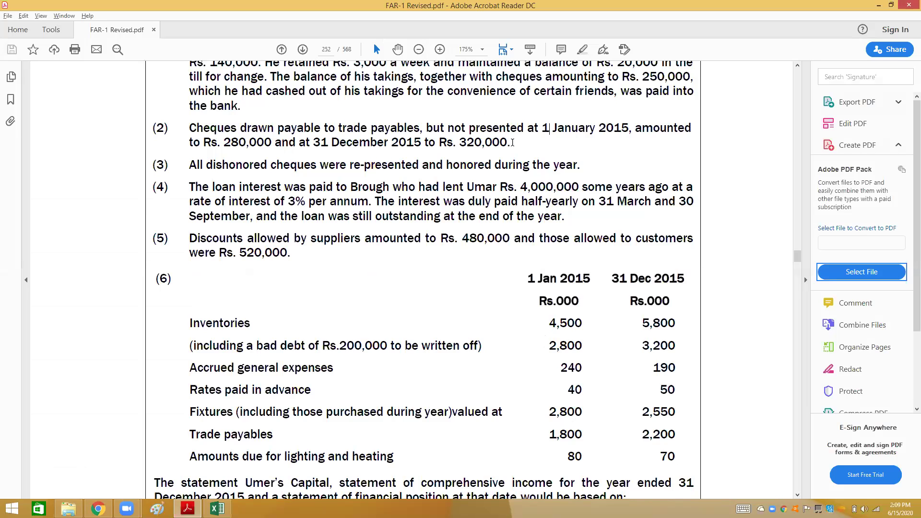
{"action": "scroll", "coordinate": [513, 143], "scroll_direction": "up", "scroll_amount": 1}
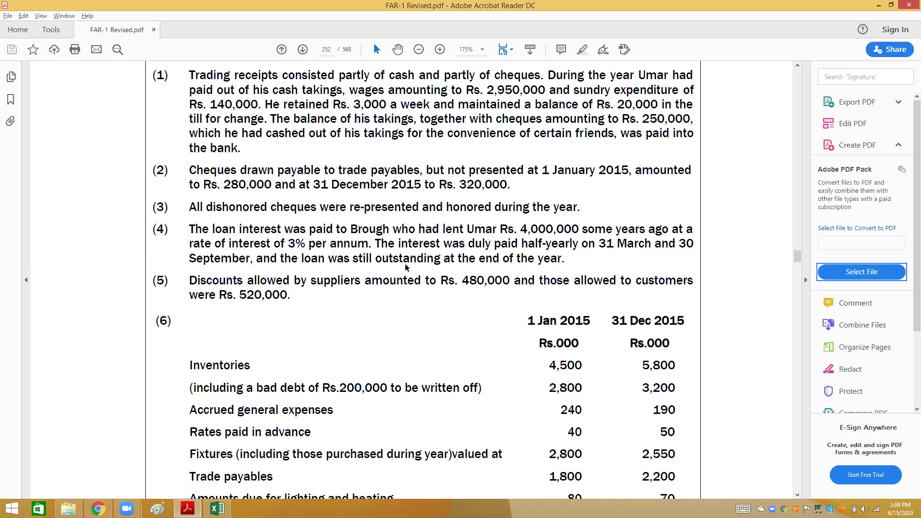
{"action": "key", "text": "Page_Up"}
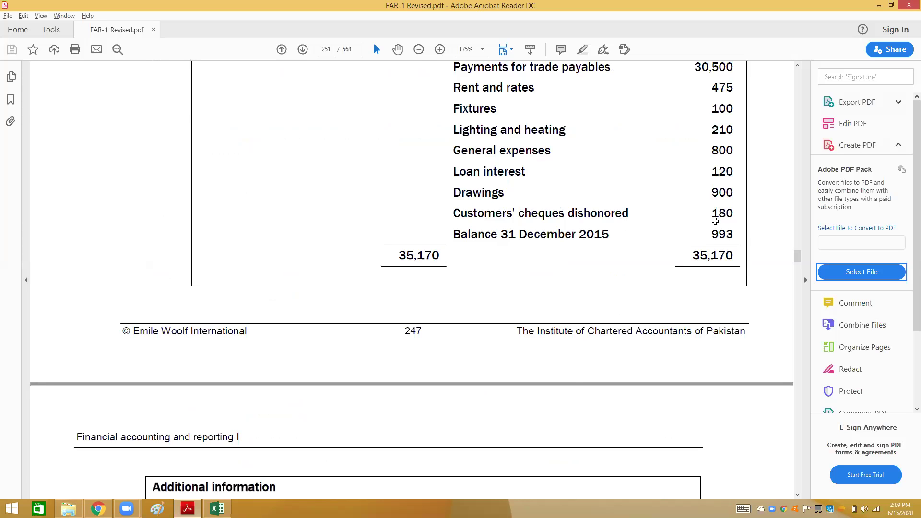
{"action": "key", "text": "alt+Tab"}
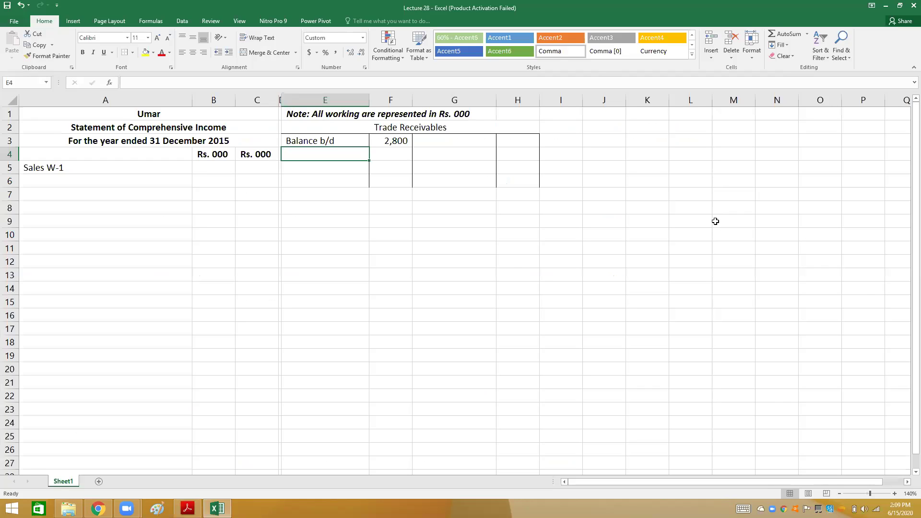
{"action": "type", "text": "Bank"}
{"action": "key", "text": "Tab"}
{"action": "type", "text": "180"}
{"action": "key", "text": "Return"}
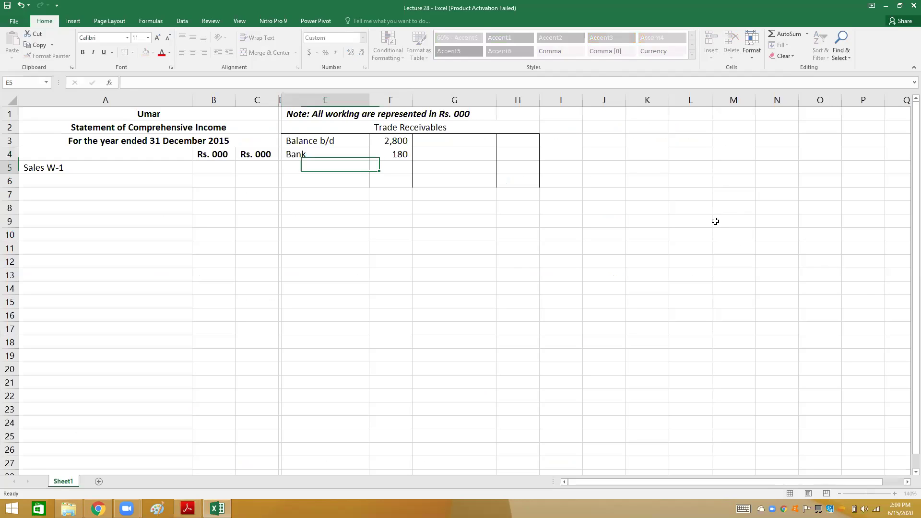
Step: Check the discounts allowed to customers in the PDF and enter "Discount allowed" with 520 in G3:H3
{"action": "key", "text": "Up"}
{"action": "key", "text": "Up"}
{"action": "key", "text": "Right"}
{"action": "key", "text": "Right"}
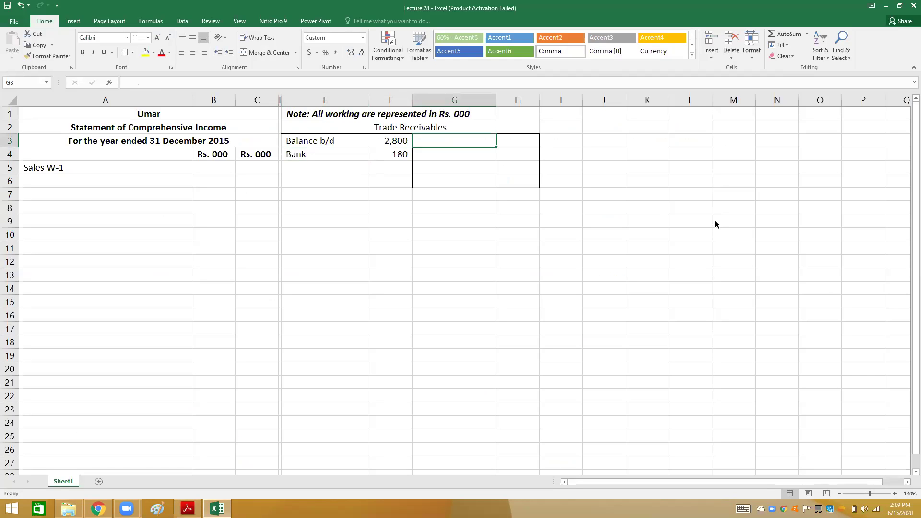
{"action": "key", "text": "alt+Tab"}
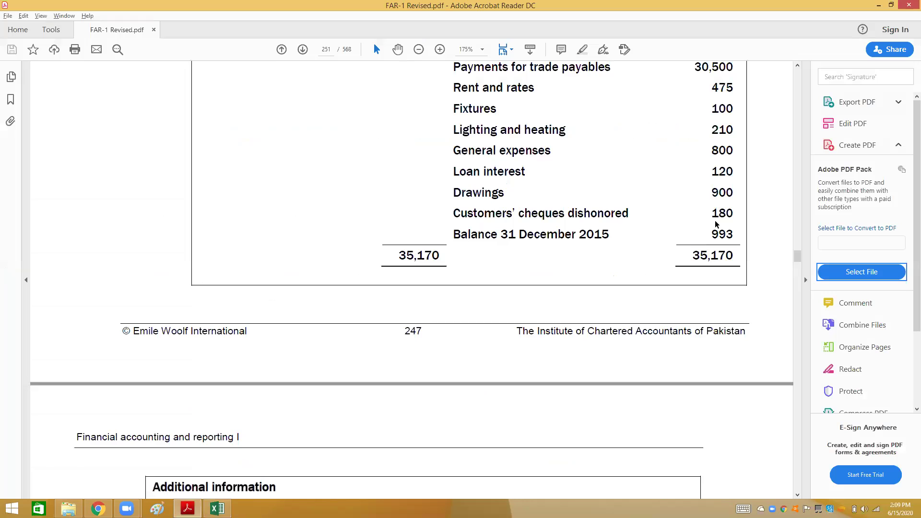
{"action": "scroll", "coordinate": [716, 225], "scroll_direction": "down", "scroll_amount": 10}
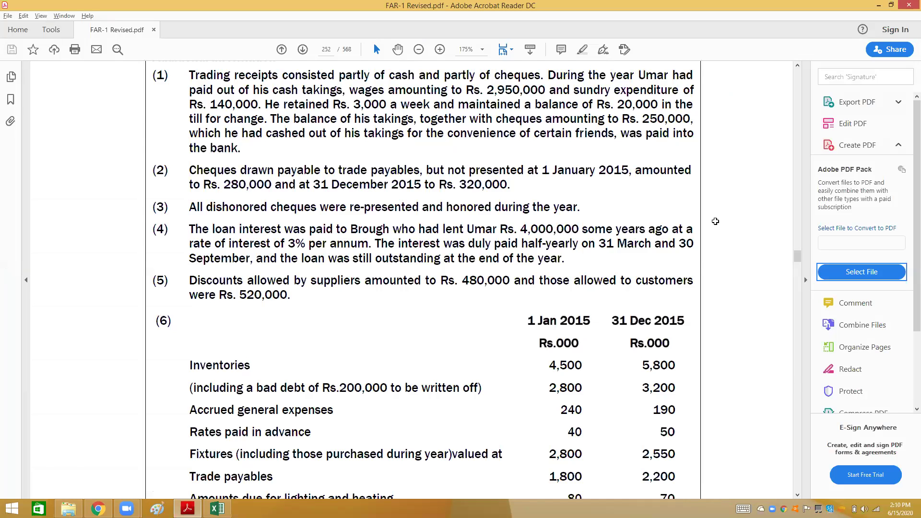
{"action": "key", "text": "alt+Tab"}
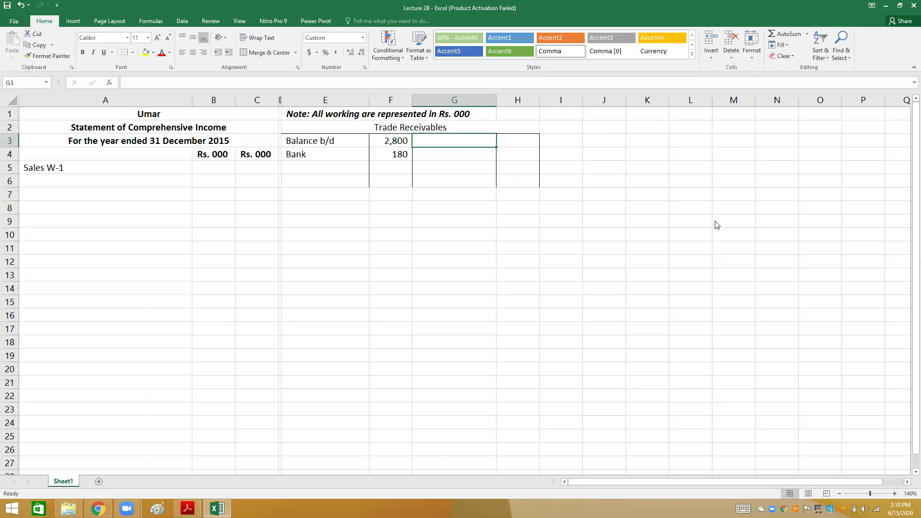
{"action": "type", "text": "Discount allowed"}
{"action": "key", "text": "Tab"}
{"action": "key", "text": "alt+Tab"}
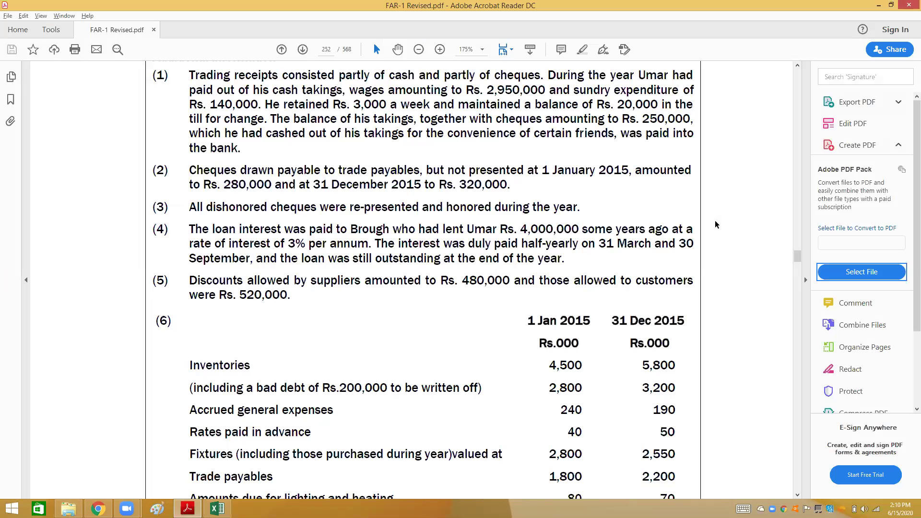
{"action": "key", "text": "alt+Tab"}
{"action": "type", "text": "520"}
{"action": "key", "text": "Return"}
Step: Check the bad debt in the PDF and enter "Bad debts" with 200 in G4:H4
{"action": "key", "text": "alt+Tab"}
{"action": "key", "text": "alt+Tab"}
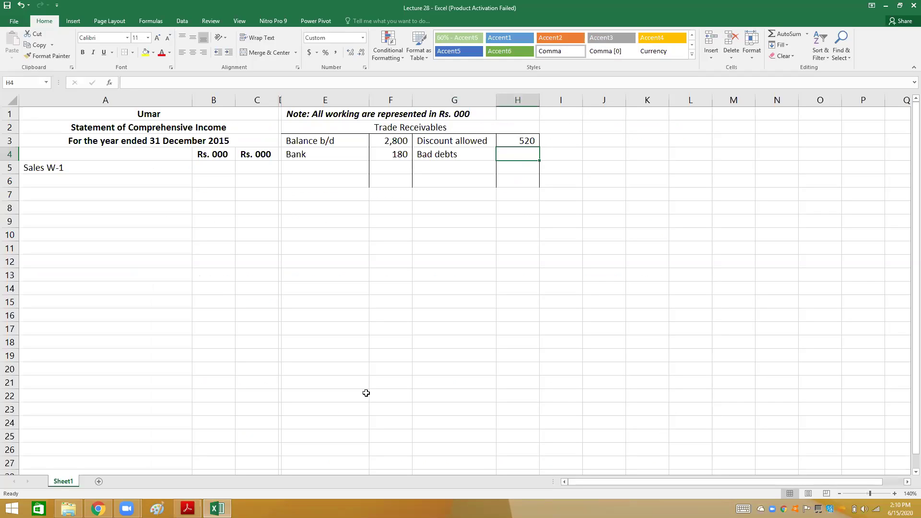
{"action": "type", "text": "200"}
{"action": "key", "text": "Return"}
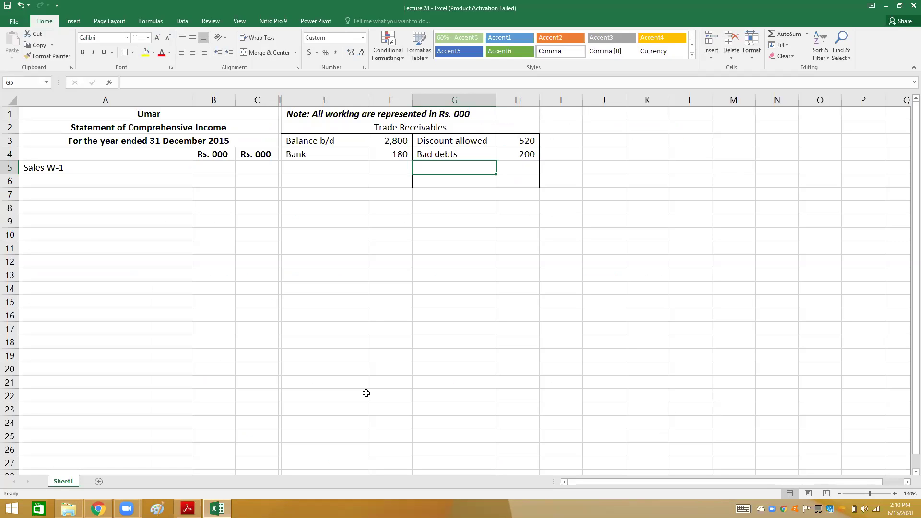
Step: Enter "Cash W-2" as the next credit entry in G5
{"action": "type", "text": "Cash"}
{"action": "key", "text": "ctrl+Return"}
{"action": "left_click", "coordinate": [152, 82]}
{"action": "type", "text": "W-2"}
{"action": "key", "text": "Return"}
Step: Copy the Trade Receivables account E2:H6 and paste it at E9 as the basis for another ledger account
{"action": "key", "text": "Down"}
{"action": "key", "text": "Down"}
{"action": "key", "text": "Up"}
{"action": "key", "text": "Up"}
{"action": "key", "text": "Up"}
{"action": "key", "text": "Up"}
{"action": "key", "text": "Up"}
{"action": "key", "text": "Up"}
{"action": "key", "text": "shift+Down"}
{"action": "key", "text": "shift+Down"}
{"action": "key", "text": "shift+Down"}
{"action": "key", "text": "shift+Down"}
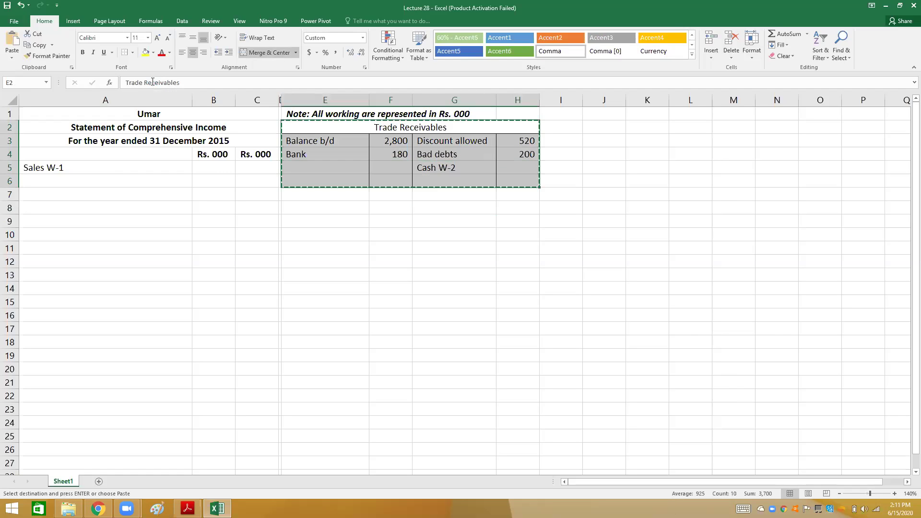
{"action": "key", "text": "ctrl+c"}
{"action": "key", "text": "Down"}
{"action": "key", "text": "Down"}
{"action": "key", "text": "Down"}
{"action": "key", "text": "Down"}
{"action": "key", "text": "Down"}
{"action": "key", "text": "Down"}
{"action": "key", "text": "Down"}
{"action": "key", "text": "Left"}
{"action": "key", "text": "Left"}
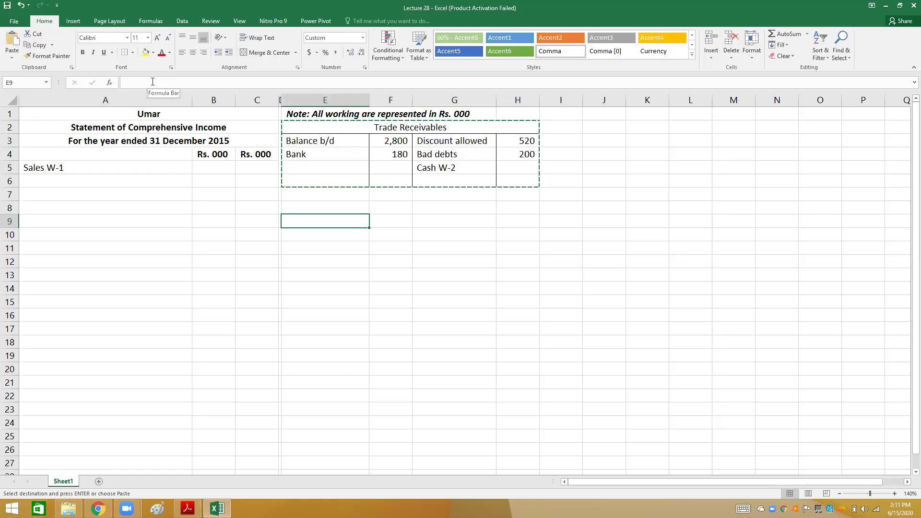
{"action": "key", "text": "Return"}
Step: Change the heading of the copied account in E9 to "Cash"
{"action": "key", "text": "Down"}
{"action": "key", "text": "Up"}
{"action": "type", "text": "Cash"}
{"action": "key", "text": "Return"}
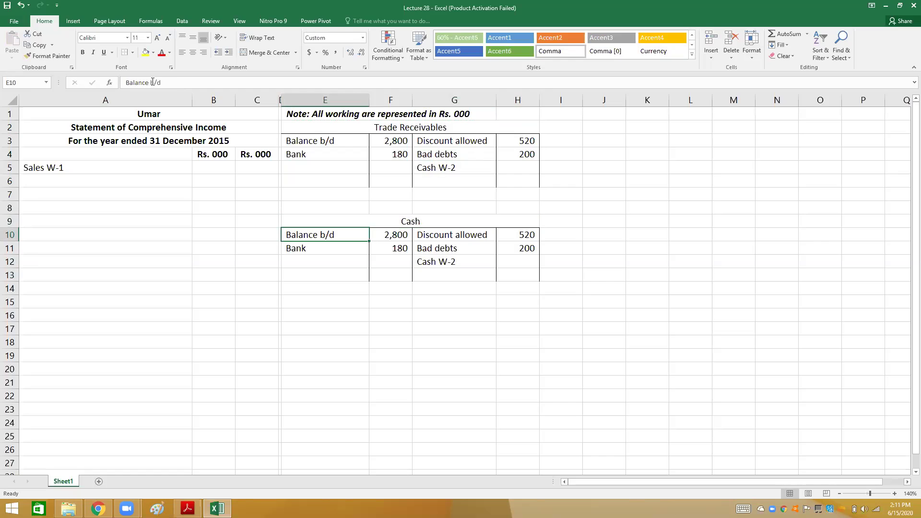
Step: Clear the copied entries in E10:H12 of the Cash account
{"action": "key", "text": "shift+Right"}
{"action": "key", "text": "shift+Right"}
{"action": "key", "text": "shift+Right"}
{"action": "key", "text": "shift+Down"}
{"action": "key", "text": "shift+Down"}
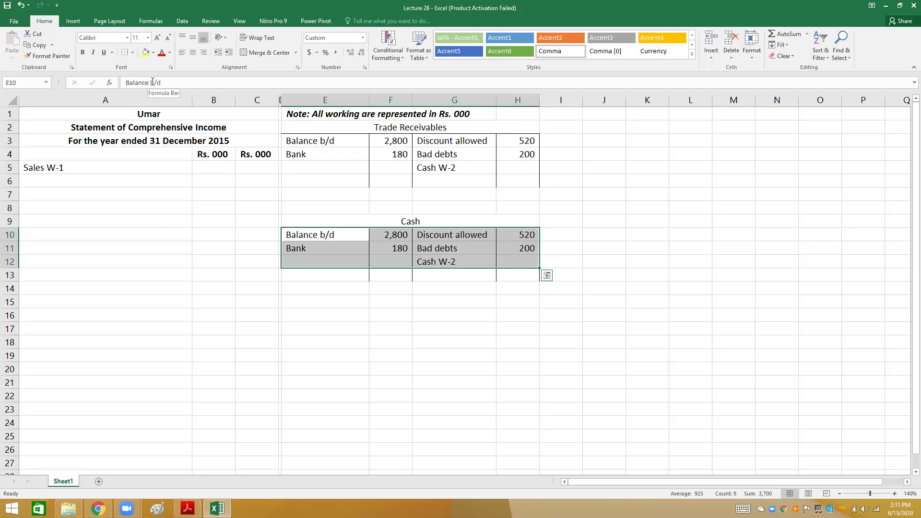
{"action": "key", "text": "Delete"}
Step: Enter "Balance b/d" with 20 as the opening debit entry of the Cash account in E10:F10
{"action": "type", "text": "Balance b"}
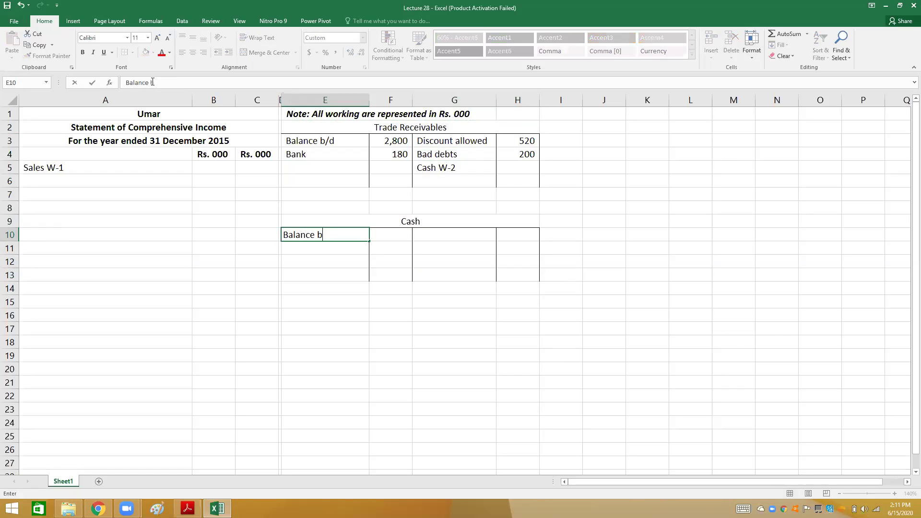
{"action": "type", "text": "/d"}
{"action": "key", "text": "Tab"}
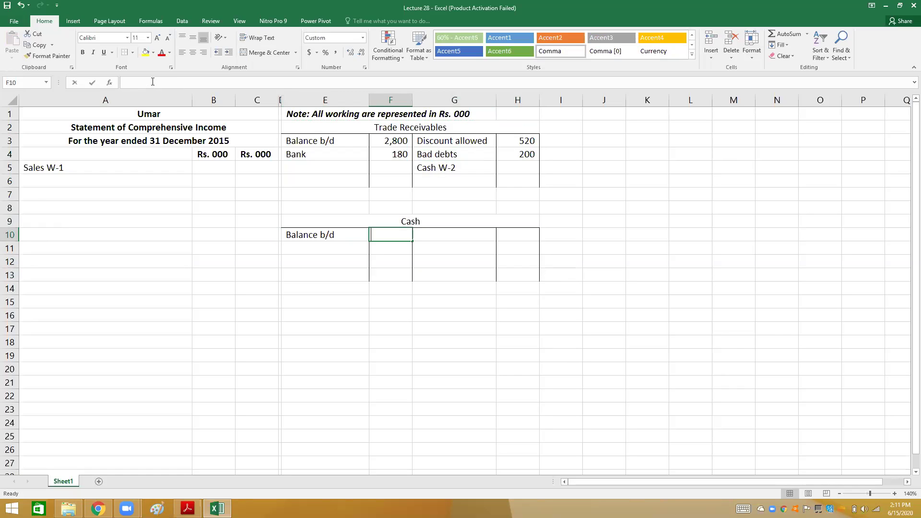
{"action": "type", "text": "20"}
{"action": "key", "text": "Return"}
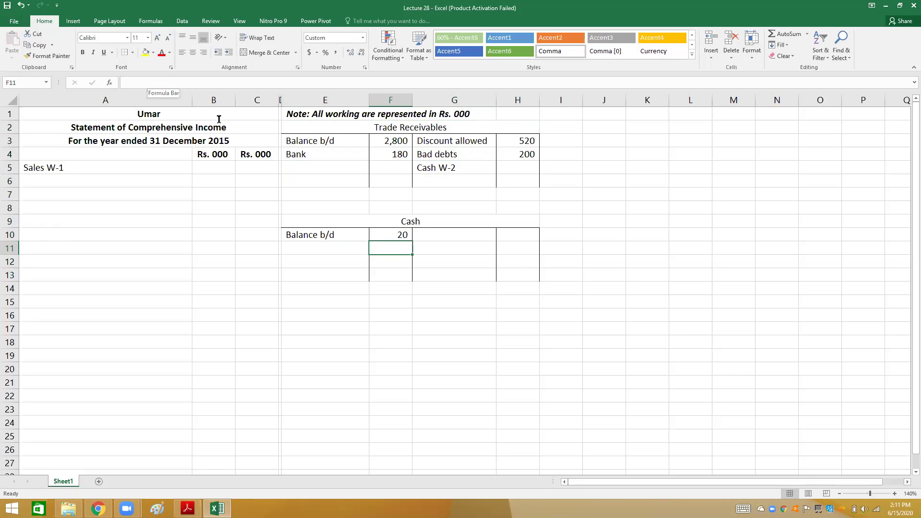
Step: Using note (1) of the PDF question, enter "Wages" with 2,950 on the Cash account's credit side in G10:H10
{"action": "key", "text": "alt+Tab"}
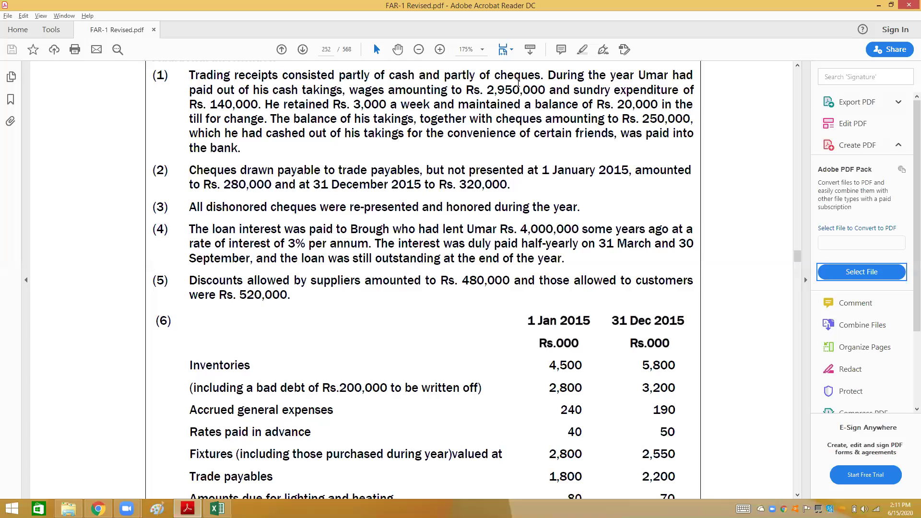
{"action": "key", "text": "alt+Tab"}
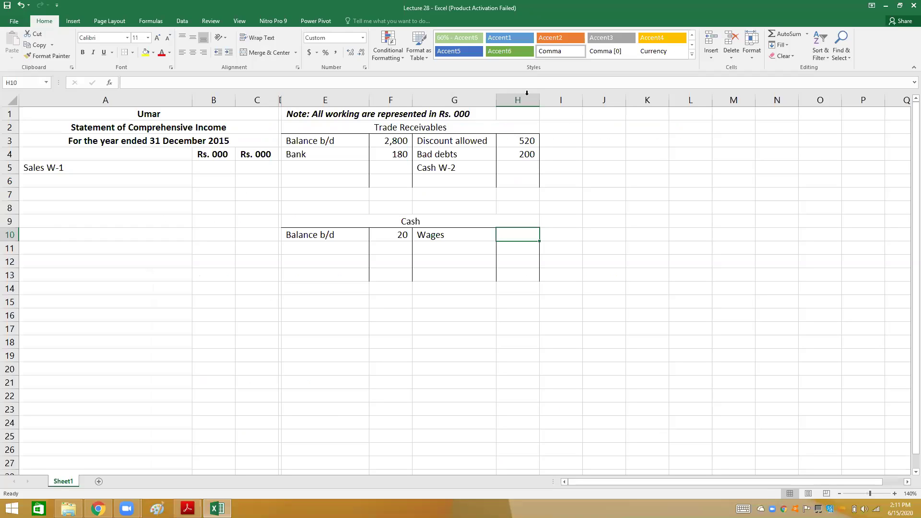
{"action": "key", "text": "alt+Tab"}
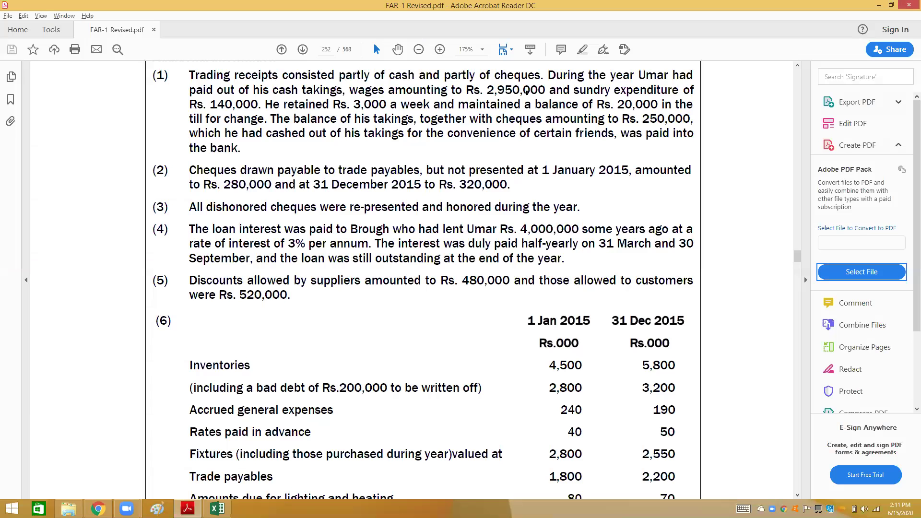
{"action": "key", "text": "alt+Tab"}
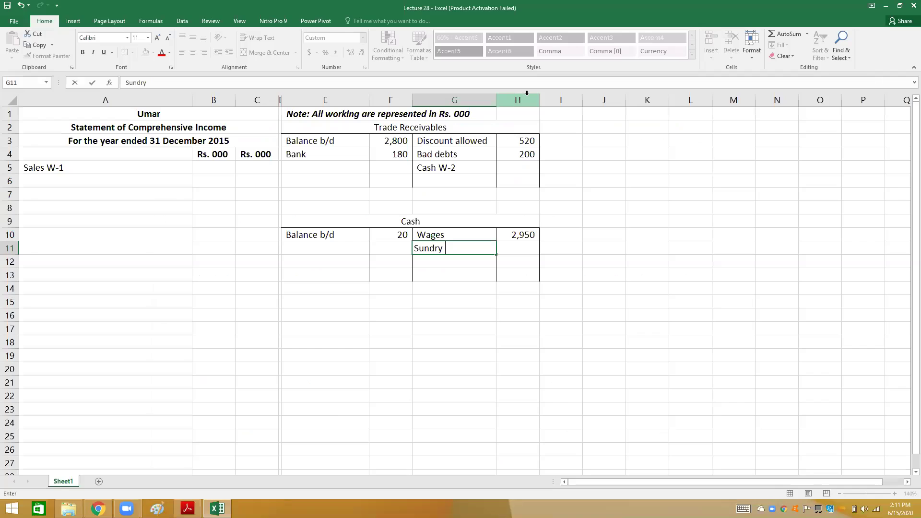
Step: Enter "Sundry exp" with 140 as the next Cash credit entry in G11:H11
{"action": "type", "text": "exp"}
{"action": "key", "text": "Tab"}
{"action": "type", "text": "140"}
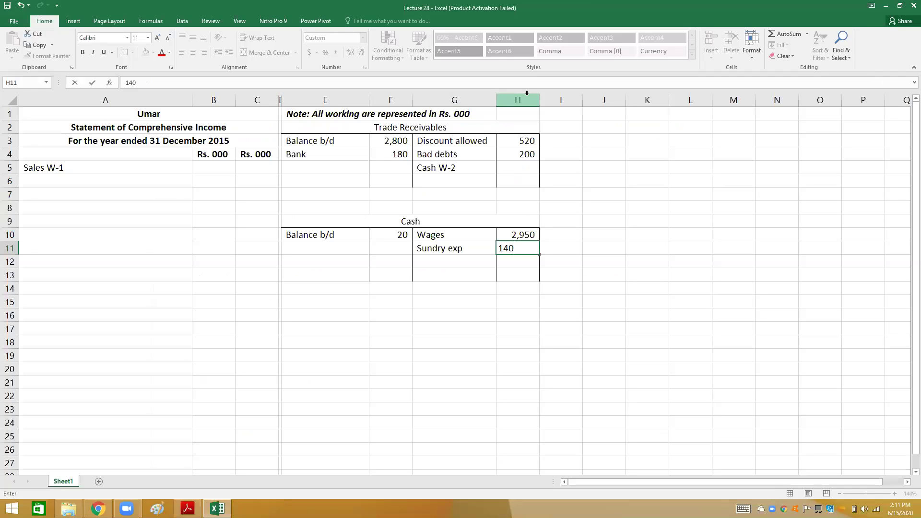
{"action": "key", "text": "Return"}
Step: Enter the weekly cash withdrawals in G12:H12 of the Cash account as "Drawings (3 x 52)" with 156
{"action": "type", "text": "Drawings"}
{"action": "key", "text": "Tab"}
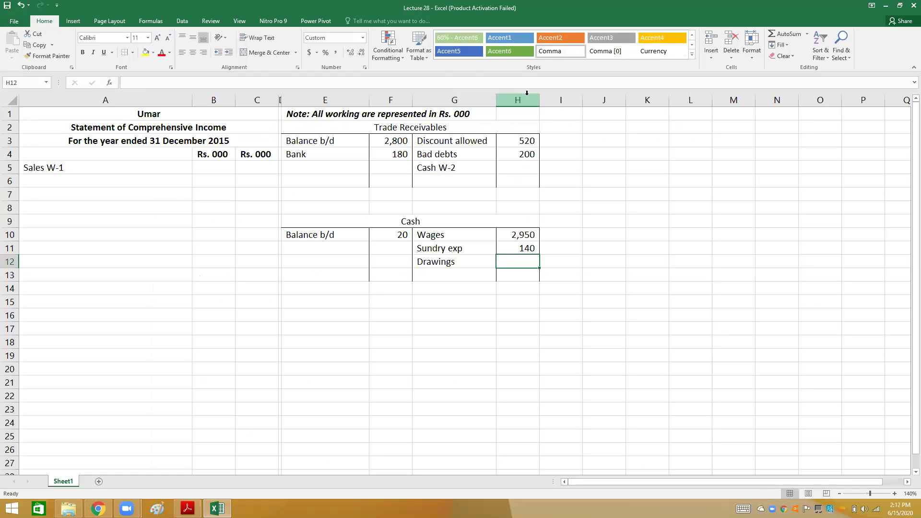
{"action": "type", "text": "156"}
{"action": "key", "text": "shift+Tab"}
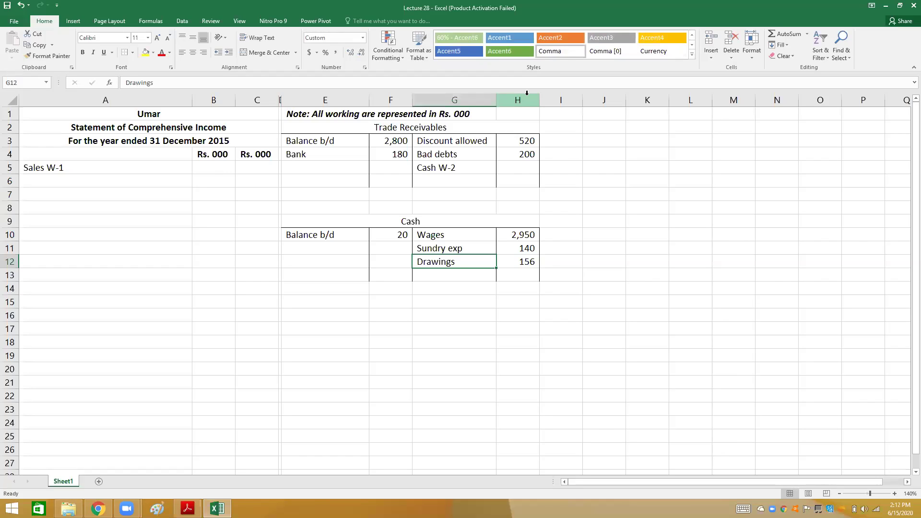
{"action": "left_click", "coordinate": [462, 76]}
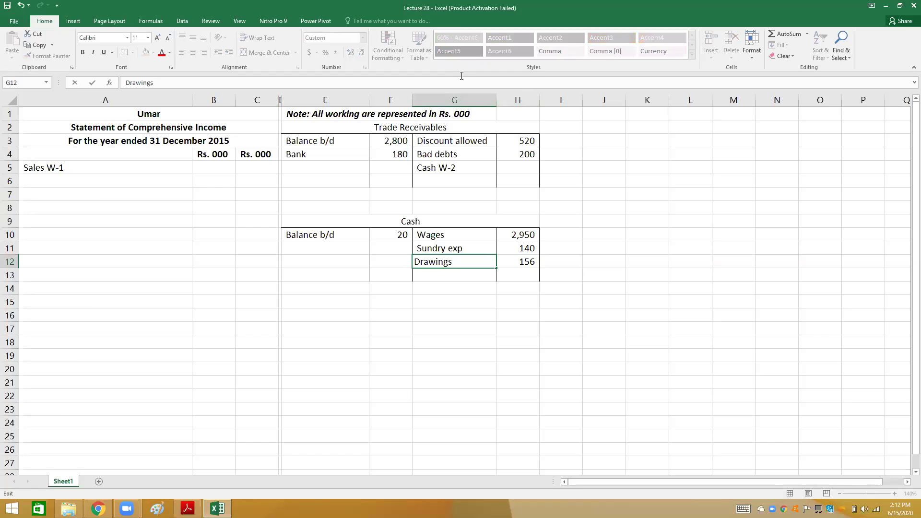
{"action": "type", "text": "("}
{"action": "type", "text": "3 x 52)"}
Step: Check the bank summary and note (1) in the PDF, and enter "Drawings" with 250 as a Cash debit in E11:F11
{"action": "key", "text": "alt+Tab"}
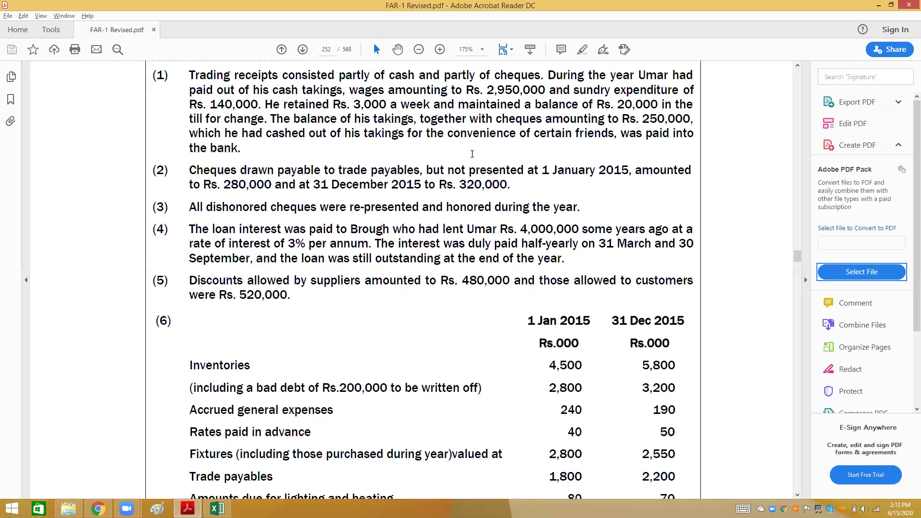
{"action": "key", "text": "Page_Up"}
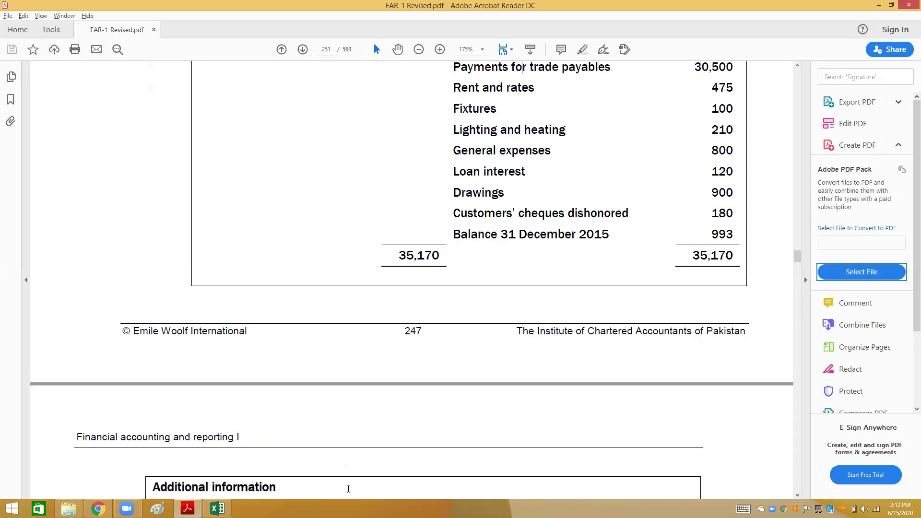
{"action": "key", "text": "Page_Up"}
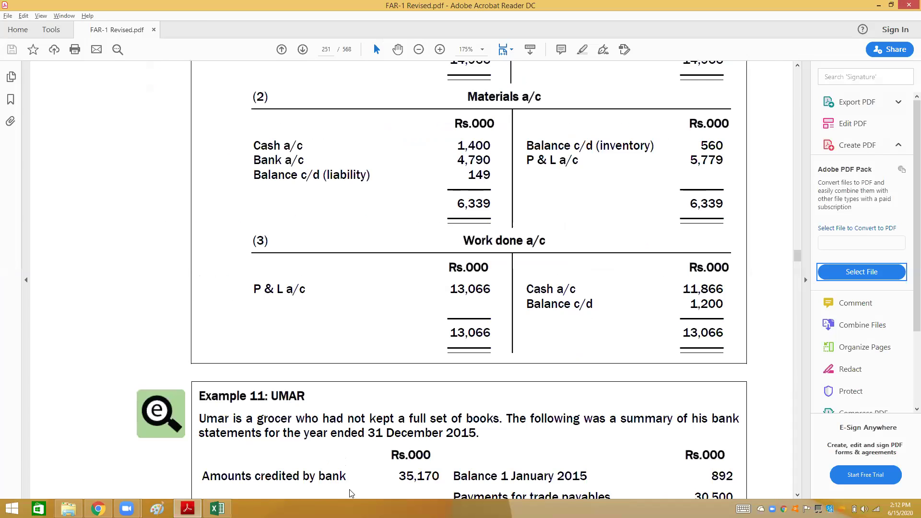
{"action": "key", "text": "alt+Tab"}
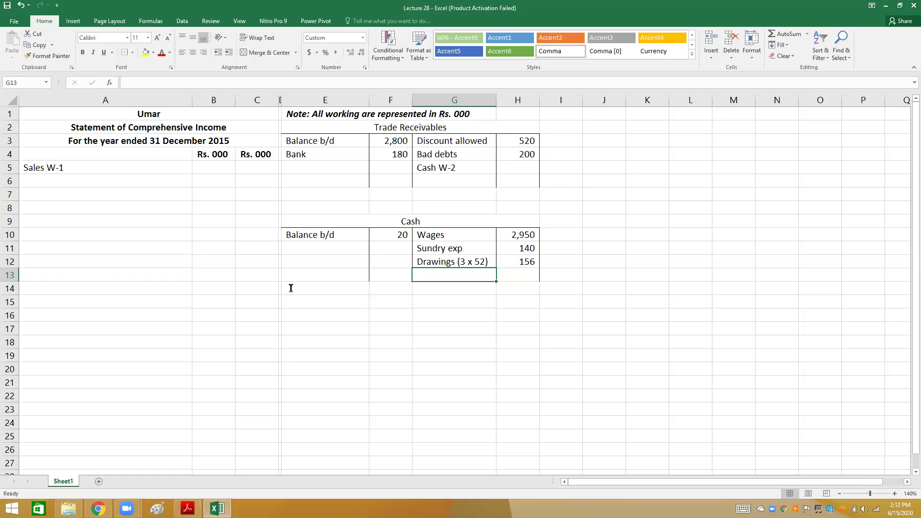
{"action": "key", "text": "alt+Tab"}
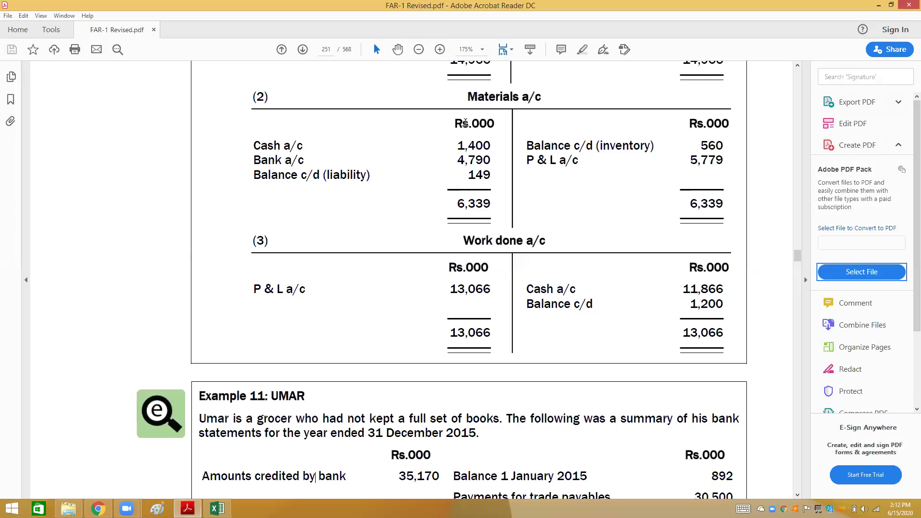
{"action": "scroll", "coordinate": [465, 123], "scroll_direction": "down", "scroll_amount": 10}
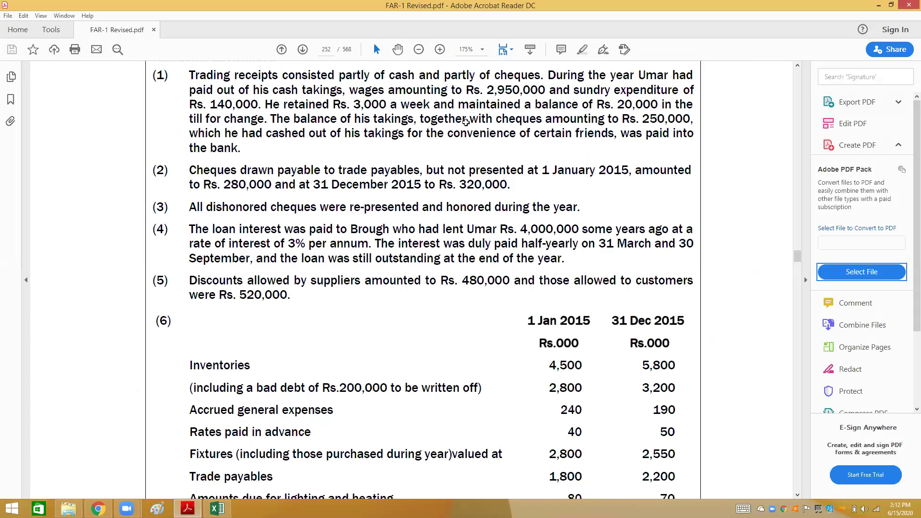
{"action": "key", "text": "alt+Tab"}
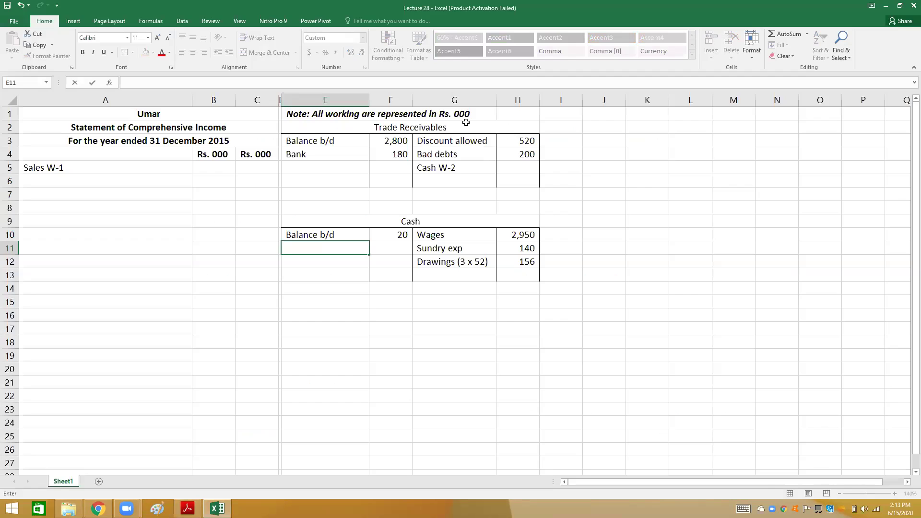
{"action": "type", "text": "Drawings"}
{"action": "key", "text": "Tab"}
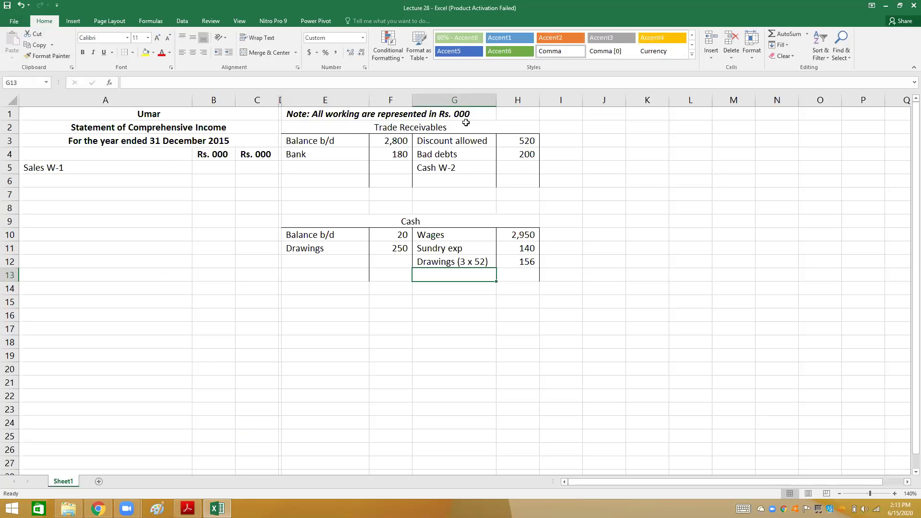
Step: Enter "Bank" with 35170 as the next Cash credit entry in G13:H13
{"action": "type", "text": "Bank"}
{"action": "key", "text": "Tab"}
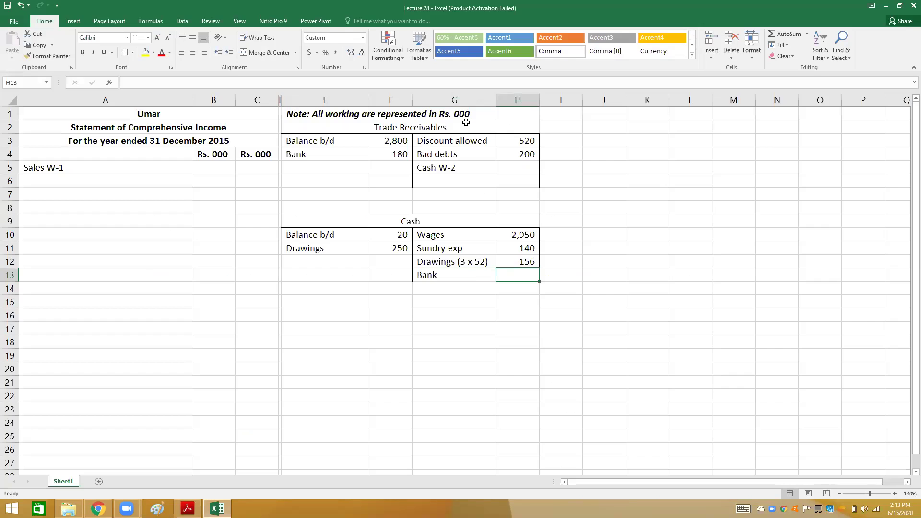
{"action": "type", "text": "35170"}
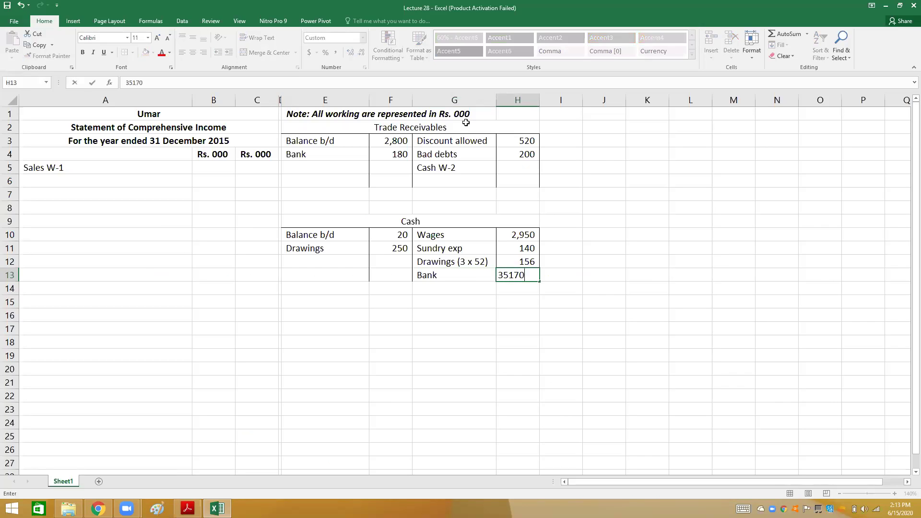
{"action": "key", "text": "Return"}
{"action": "key", "text": "Up"}
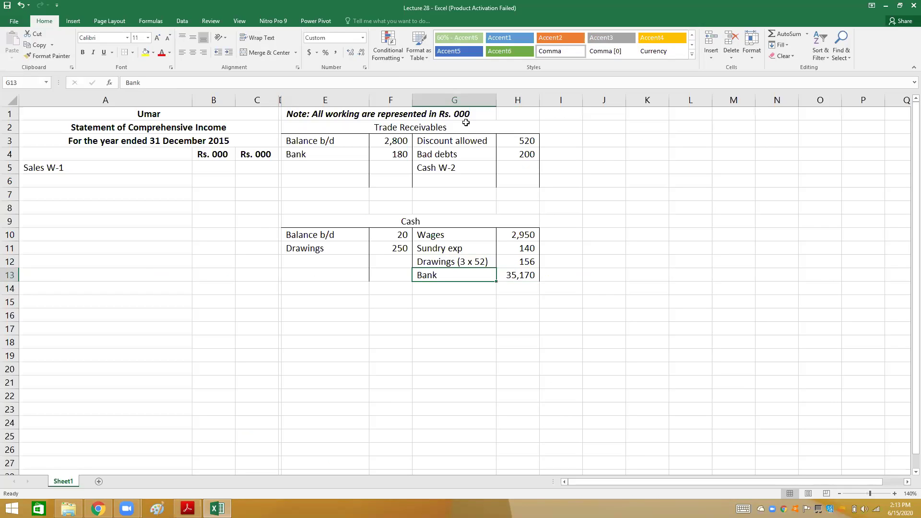
Step: Extend the Cash account's central divider by copying cell F13 down through F15
{"action": "key", "text": "Left"}
{"action": "key", "text": "Left"}
{"action": "key", "text": "Right"}
{"action": "key", "text": "shift+Down"}
{"action": "key", "text": "shift+Up"}
{"action": "key", "text": "ctrl+c"}
{"action": "key", "text": "shift+Down"}
{"action": "key", "text": "shift+Down"}
{"action": "key", "text": "Return"}
{"action": "key", "text": "Right"}
{"action": "key", "text": "Right"}
{"action": "key", "text": "Right"}
{"action": "key", "text": "Left"}
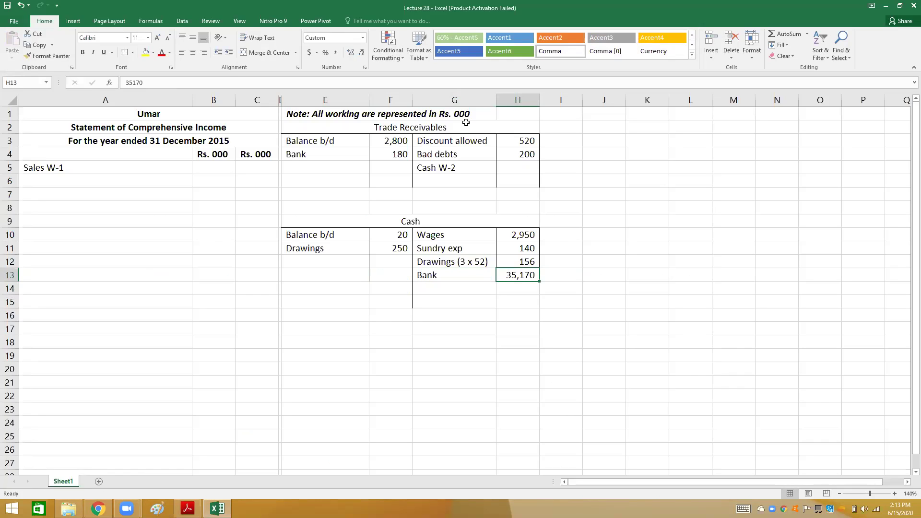
Step: Extend the Cash account's outer border by copying H13 down through H15, and clear the duplicated amounts in H14:H15
{"action": "key", "text": "ctrl+c"}
{"action": "key", "text": "shift+Down"}
{"action": "key", "text": "shift+Down"}
{"action": "key", "text": "shift+Down"}
{"action": "key", "text": "shift+Up"}
{"action": "key", "text": "Return"}
{"action": "key", "text": "shift+Down"}
{"action": "key", "text": "Delete"}
{"action": "key", "text": "Down"}
{"action": "key", "text": "Up"}
{"action": "key", "text": "Left"}
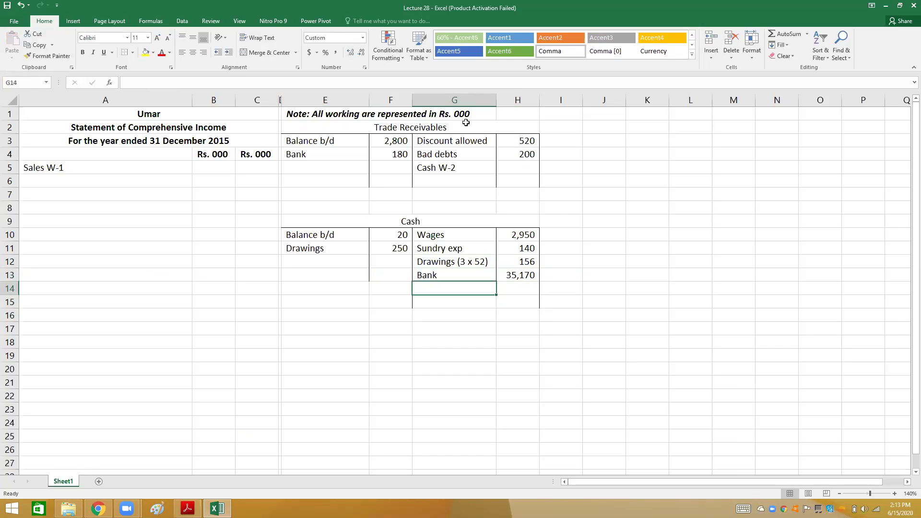
{"action": "key", "text": "shift+Down"}
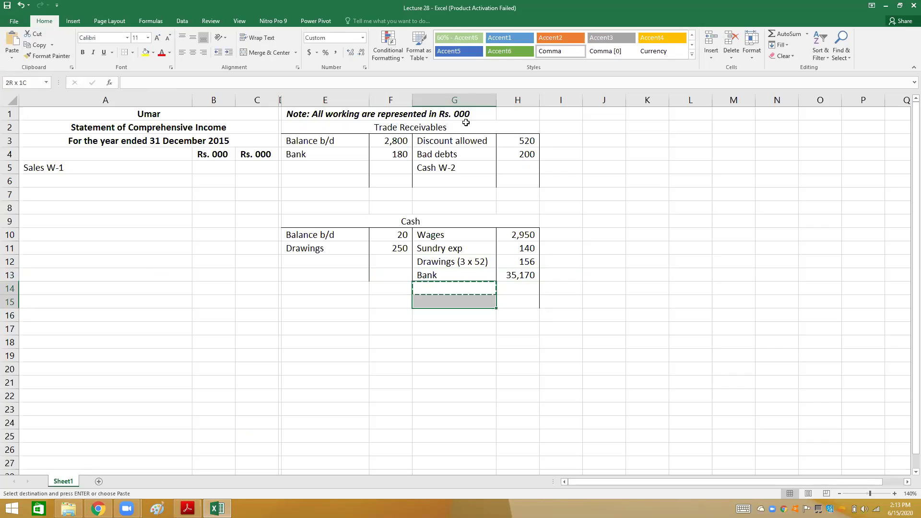
{"action": "key", "text": "Left"}
{"action": "key", "text": "Left"}
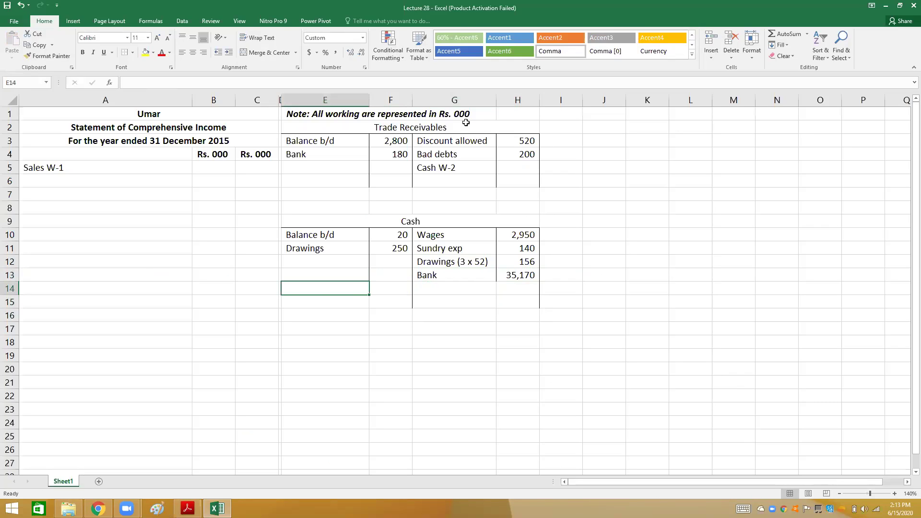
{"action": "key", "text": "shift+Down"}
{"action": "key", "text": "Down"}
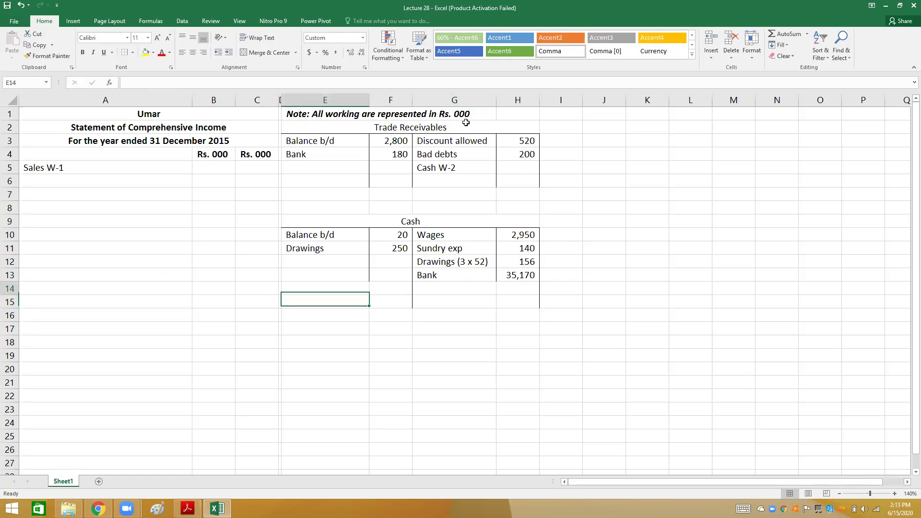
Step: Extend the divider beside the debit descriptions of the Cash account by copying E13 down through E15
{"action": "key", "text": "Up"}
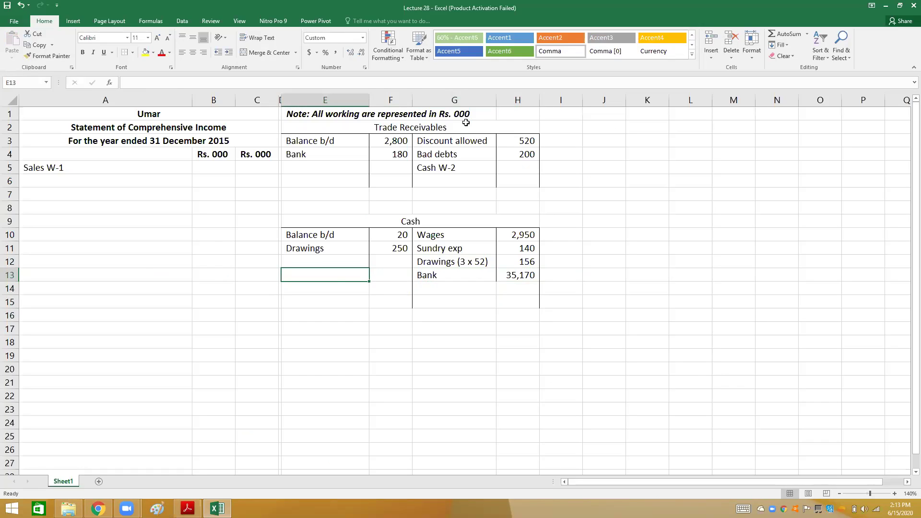
{"action": "key", "text": "shift+Down"}
{"action": "key", "text": "Down"}
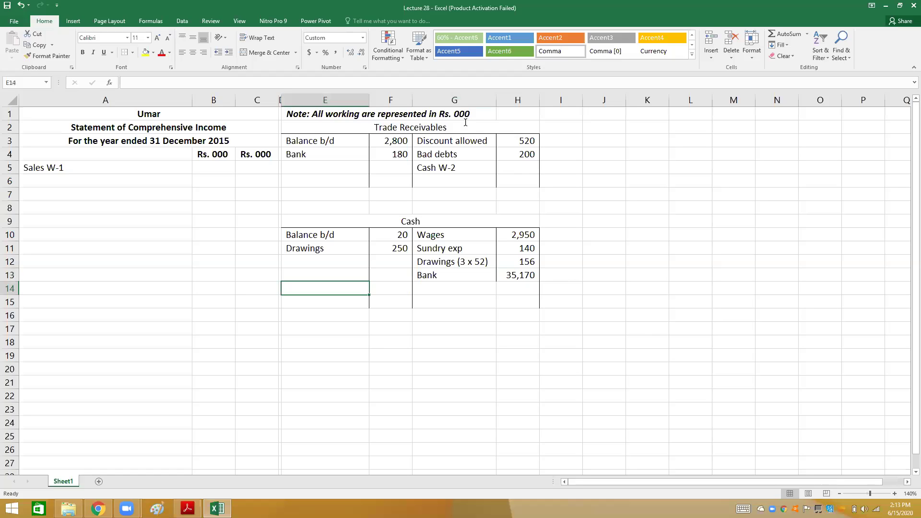
Step: Reread the PDF question's note (1) on cash takings and the cheques cashed for friends
{"action": "key", "text": "alt+Tab"}
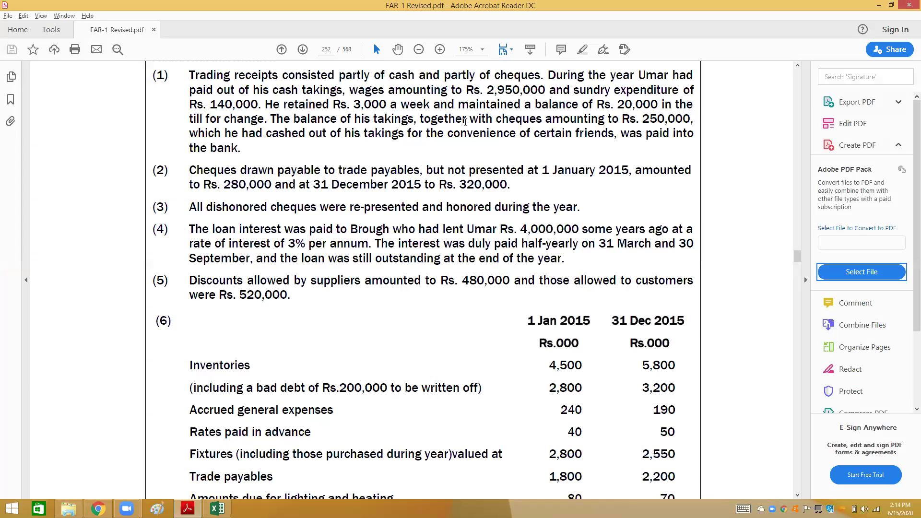
{"action": "scroll", "coordinate": [465, 122], "scroll_direction": "up", "scroll_amount": 5}
{"action": "scroll", "coordinate": [466, 122], "scroll_direction": "down", "scroll_amount": 5}
{"action": "key", "text": "alt+Tab"}
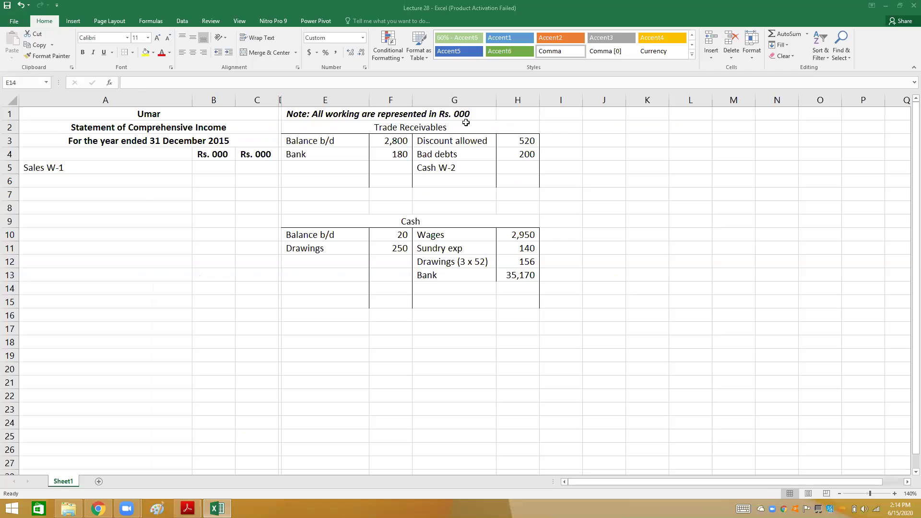
Step: Extend the credit-side divider by copying G13 down through G15, and clear the duplicated text in G14:G15
{"action": "key", "text": "Right"}
{"action": "key", "text": "Right"}
{"action": "key", "text": "Up"}
{"action": "key", "text": "ctrl+c"}
{"action": "key", "text": "shift+Down"}
{"action": "key", "text": "shift+Down"}
{"action": "key", "text": "Return"}
{"action": "key", "text": "Down"}
{"action": "key", "text": "shift+Down"}
{"action": "key", "text": "Delete"}
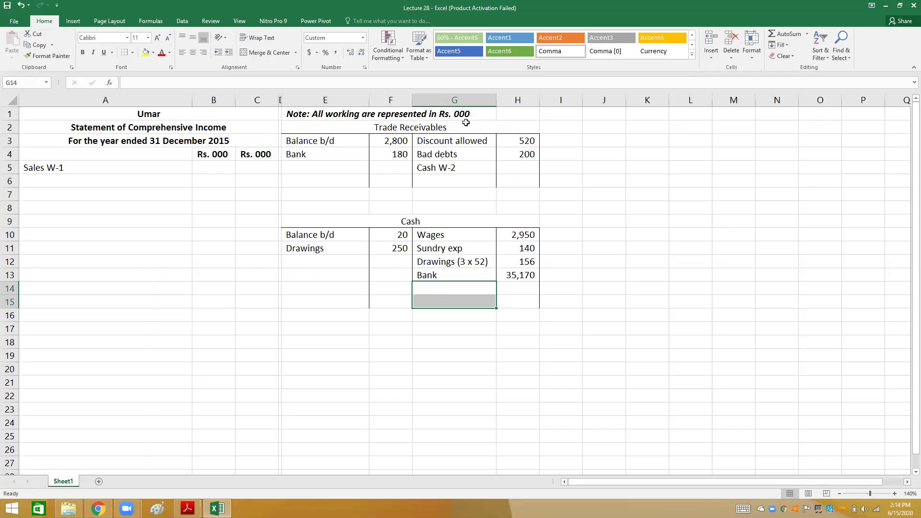
Step: Clear the "Drawings" debit entry and its amount from E11:F11 of the Cash account
{"action": "key", "text": "Up"}
{"action": "key", "text": "Up"}
{"action": "key", "text": "Up"}
{"action": "key", "text": "Left"}
{"action": "key", "text": "Left"}
{"action": "key", "text": "shift+Right"}
{"action": "key", "text": "Delete"}
{"action": "key", "text": "Down"}
{"action": "key", "text": "Down"}
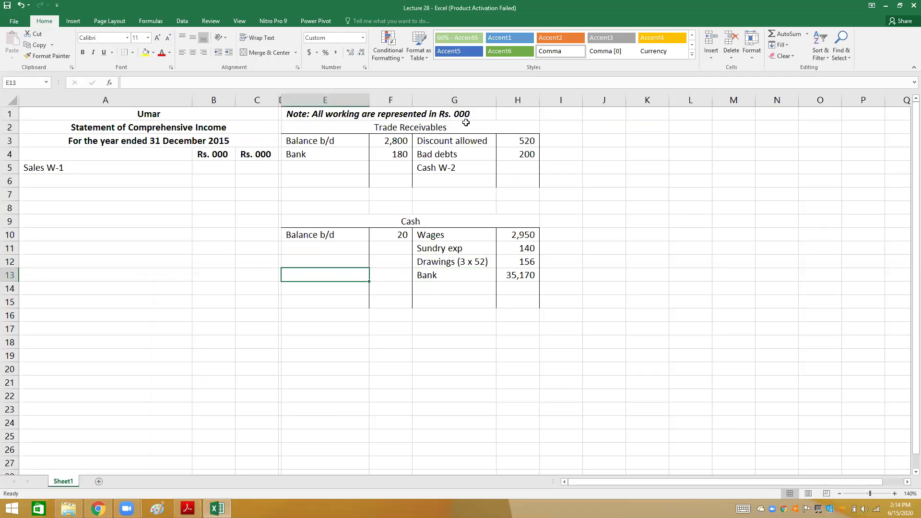
{"action": "key", "text": "Right"}
{"action": "key", "text": "Right"}
{"action": "key", "text": "Right"}
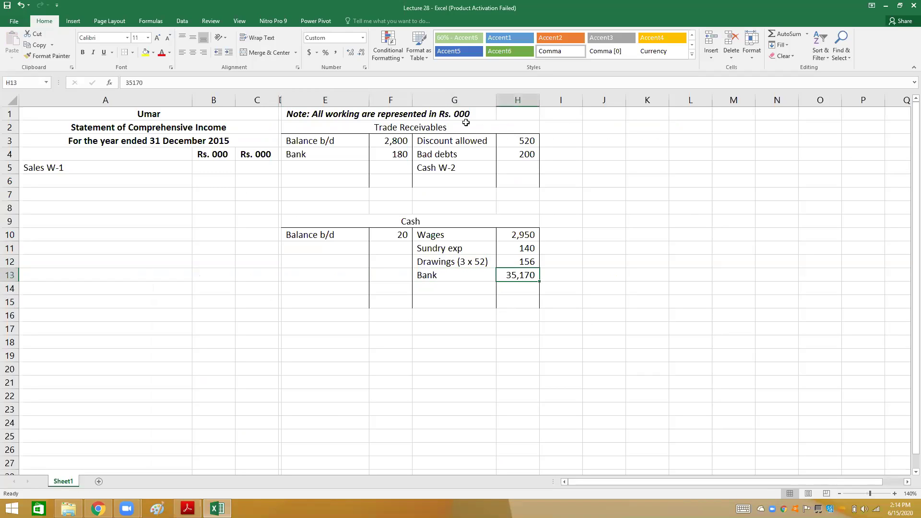
{"action": "key", "text": "Down"}
{"action": "key", "text": "Left"}
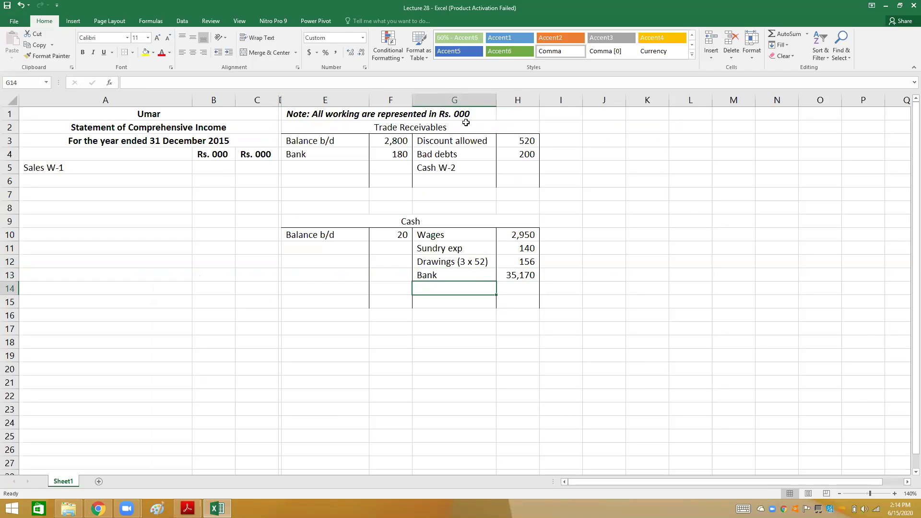
Step: Enter a "Balance c/d" entry of 20 on the credit side of the Cash account in G14:H14
{"action": "type", "text": "Balance c/d"}
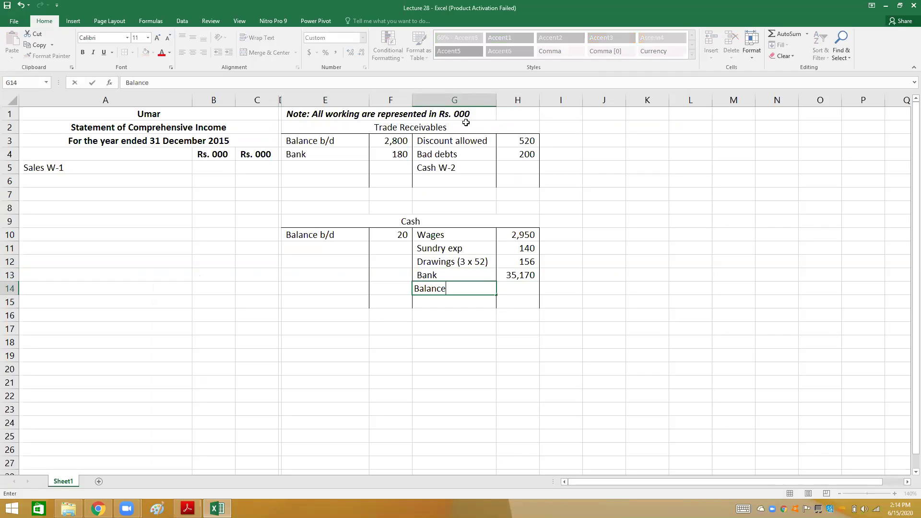
{"action": "key", "text": "Tab"}
{"action": "type", "text": "20"}
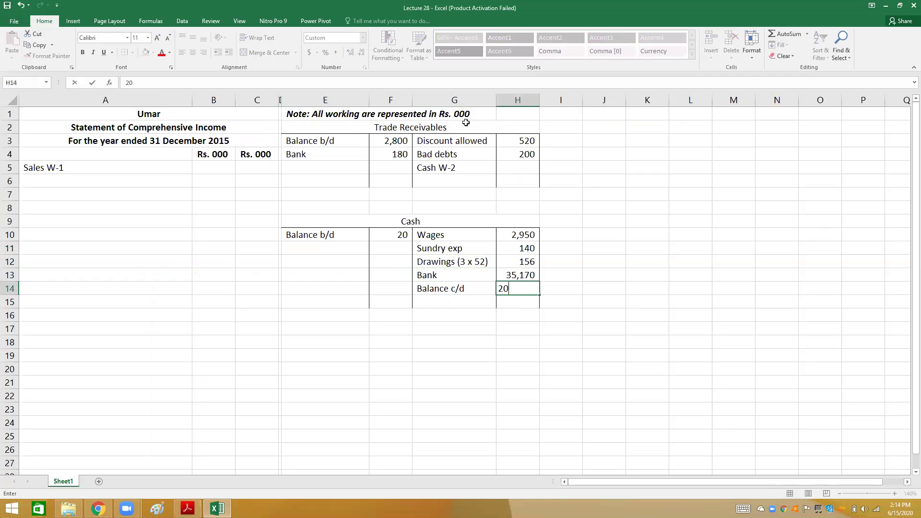
{"action": "key", "text": "Return"}
Step: Give the Cash account's total cell H15 a top and thick bottom border, and copy that formatting to F15
{"action": "key", "text": "Left"}
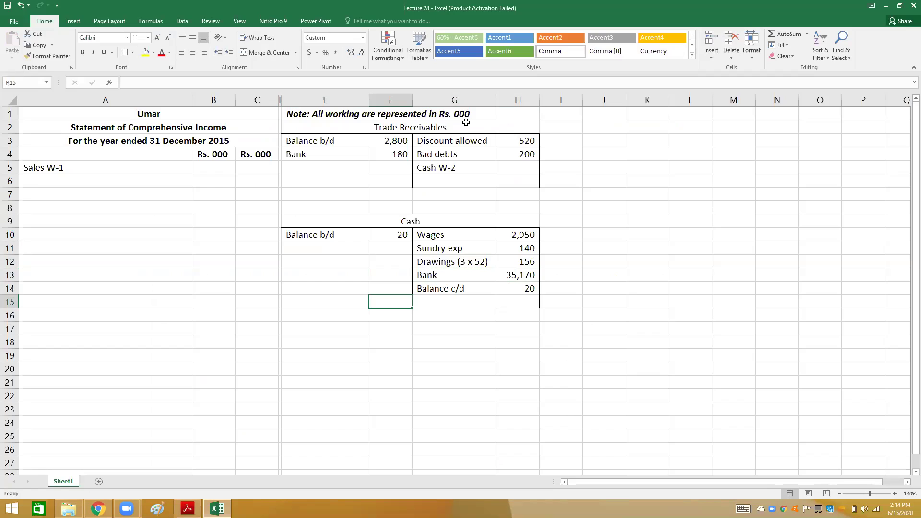
{"action": "key", "text": "Right"}
{"action": "key", "text": "Right"}
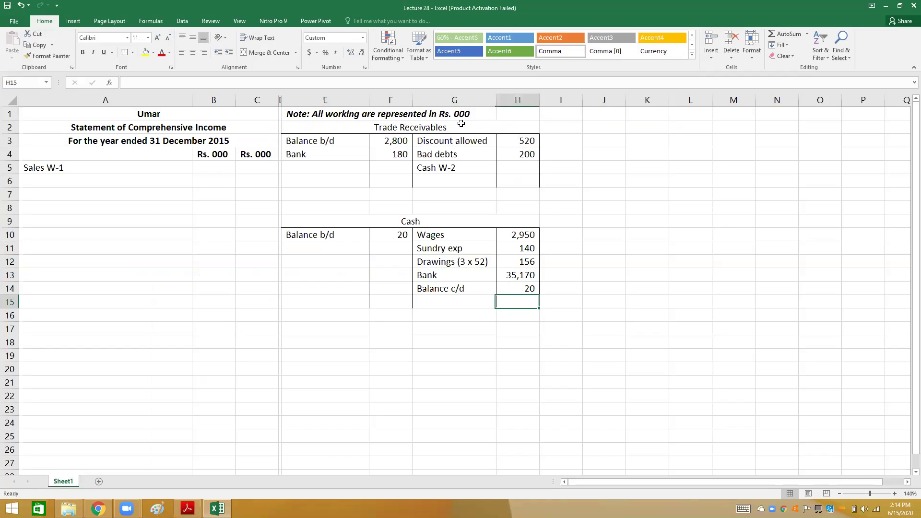
{"action": "left_click", "coordinate": [132, 52]}
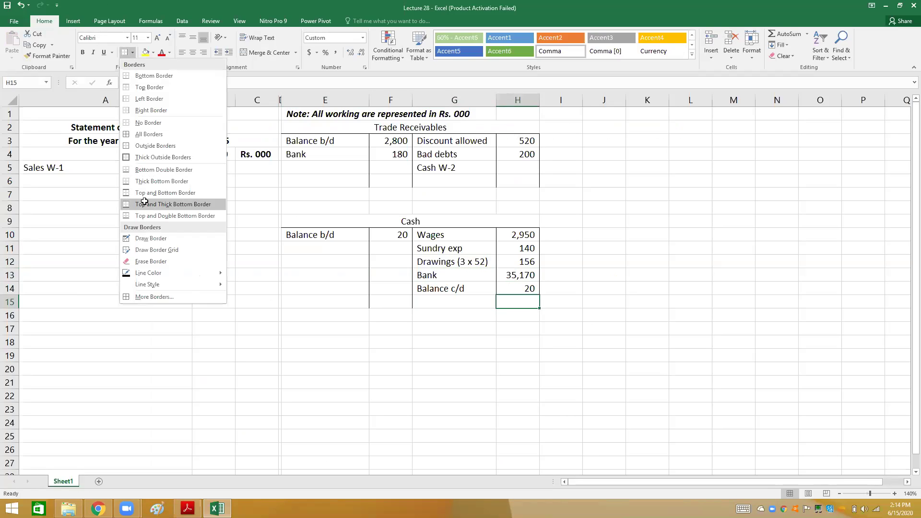
{"action": "left_click", "coordinate": [144, 204]}
{"action": "key", "text": "Left"}
{"action": "key", "text": "Left"}
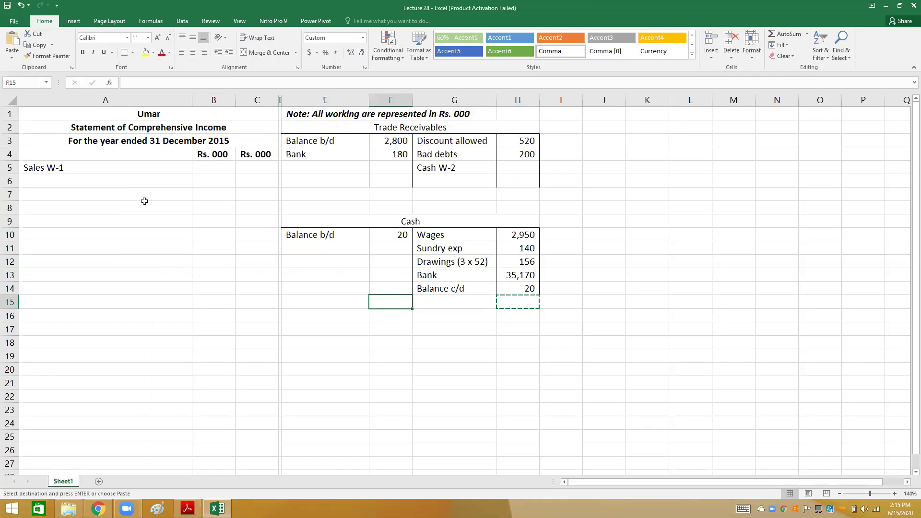
{"action": "key", "text": "Right"}
{"action": "key", "text": "Right"}
Step: Total the Cash account's credit entries H10:H14 with a SUM formula in H15
{"action": "type", "text": "="}
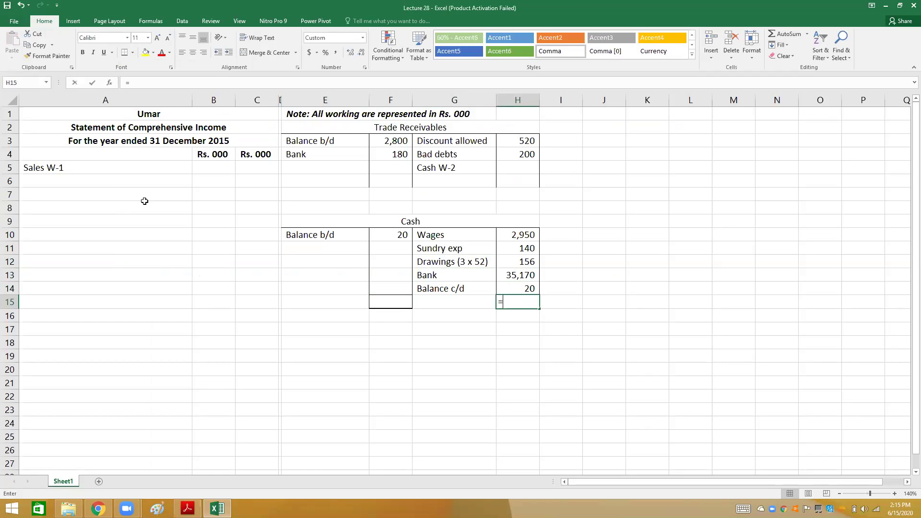
{"action": "type", "text": "sum("}
{"action": "key", "text": "Up"}
{"action": "key", "text": "Up"}
{"action": "key", "text": "Up"}
{"action": "key", "text": "Up"}
{"action": "key", "text": "Up"}
{"action": "key", "text": "shift+Down"}
{"action": "key", "text": "shift+Down"}
{"action": "key", "text": "shift+Down"}
{"action": "key", "text": "shift+Down"}
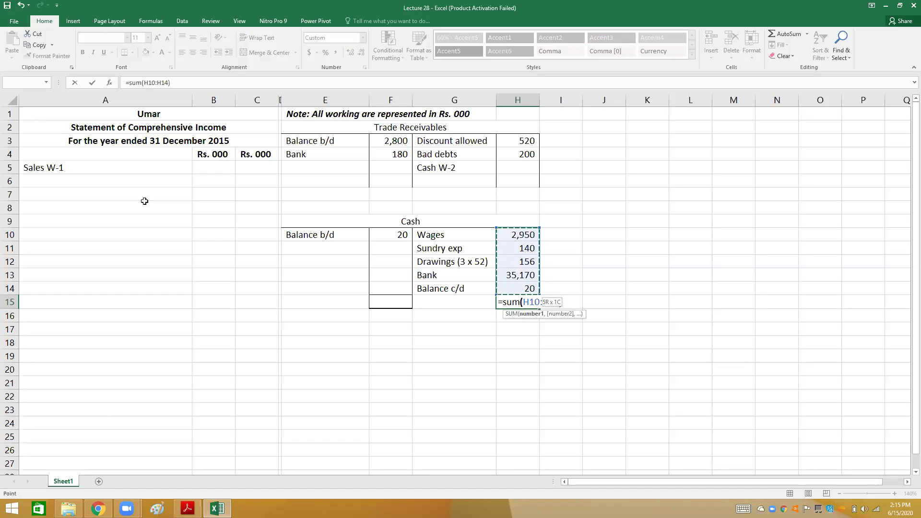
{"action": "key", "text": "Return"}
Step: Set the Cash account's debit total in F15 equal to the credit total in H15
{"action": "key", "text": "Up"}
{"action": "key", "text": "Left"}
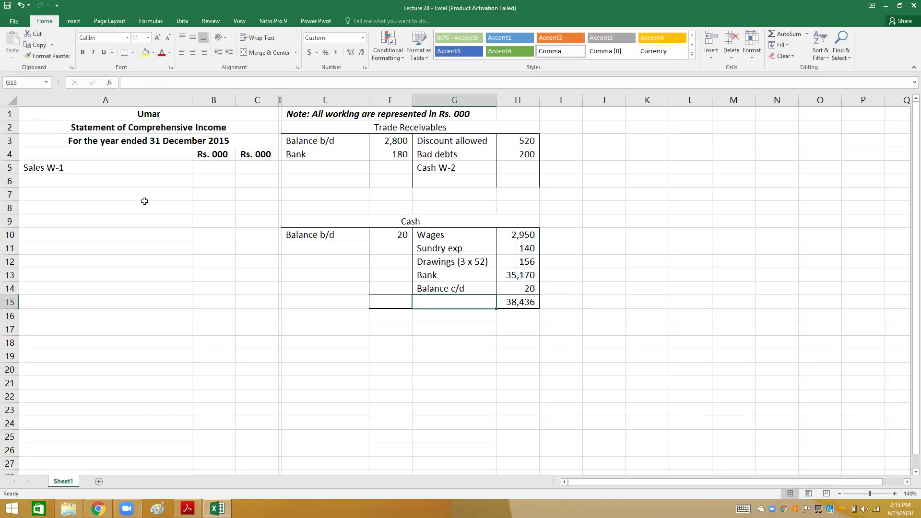
{"action": "key", "text": "Left"}
{"action": "type", "text": "="}
{"action": "key", "text": "Right"}
{"action": "key", "text": "Right"}
{"action": "key", "text": "Return"}
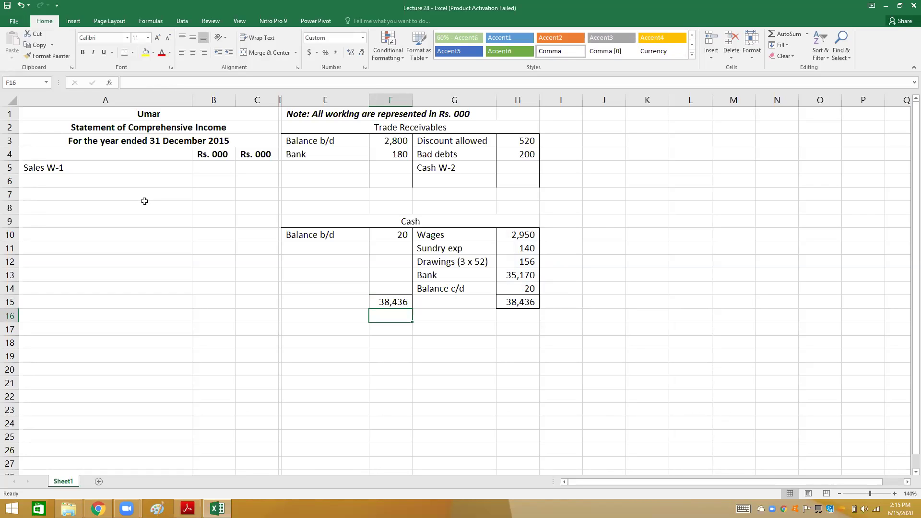
{"action": "key", "text": "Down"}
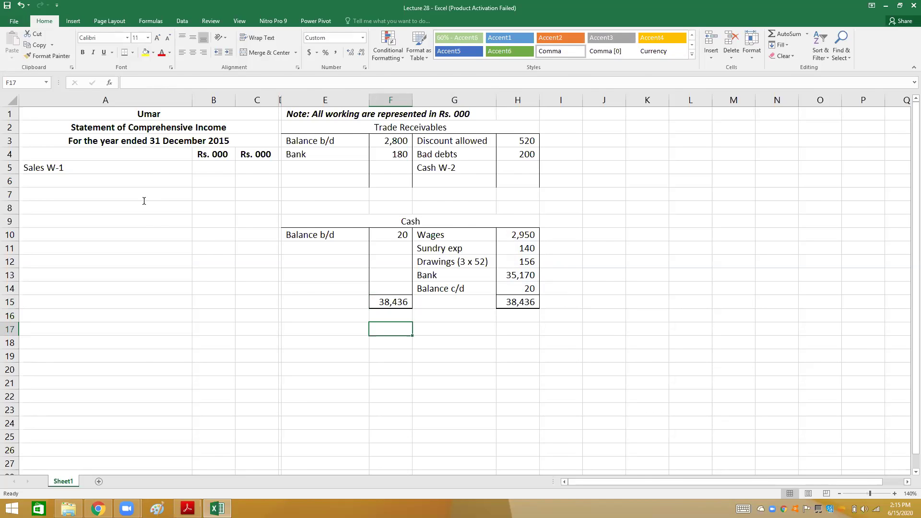
Step: Switch to the PDF question to review note (1) and the bank statement summary, and return to the workbook
{"action": "key", "text": "alt+Tab"}
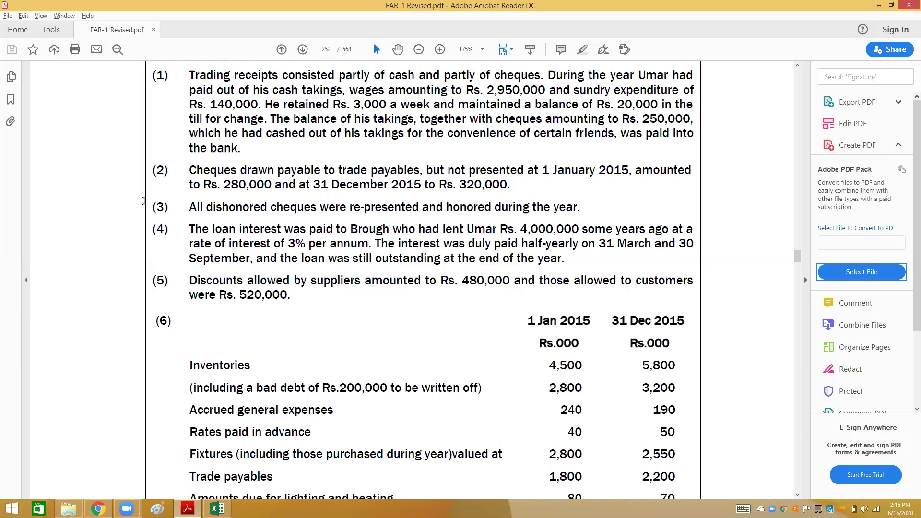
{"action": "left_click", "coordinate": [438, 111]}
{"action": "scroll", "coordinate": [438, 116], "scroll_direction": "up", "scroll_amount": 10}
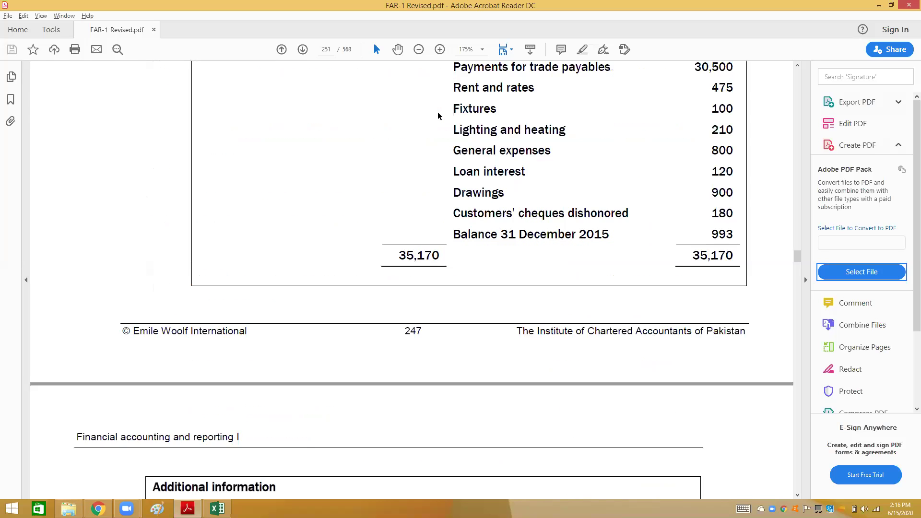
{"action": "scroll", "coordinate": [438, 116], "scroll_direction": "up", "scroll_amount": 10}
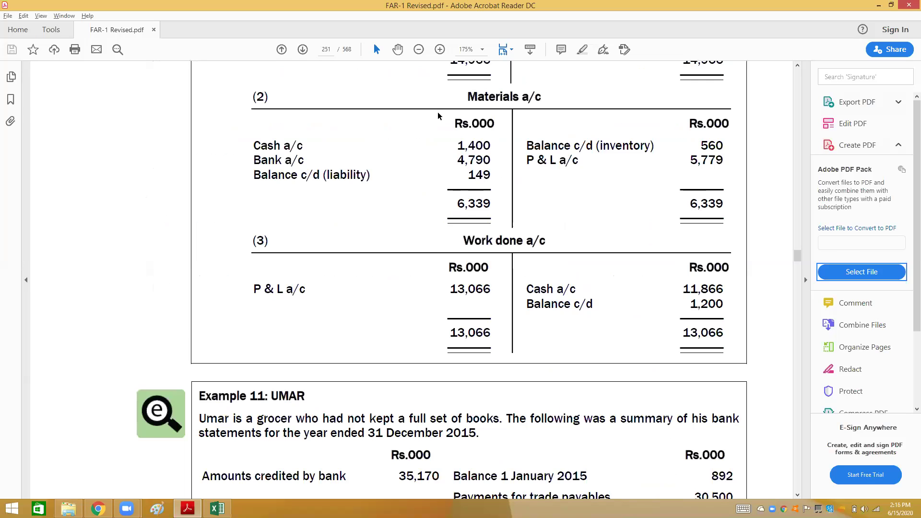
{"action": "scroll", "coordinate": [439, 116], "scroll_direction": "down", "scroll_amount": 10}
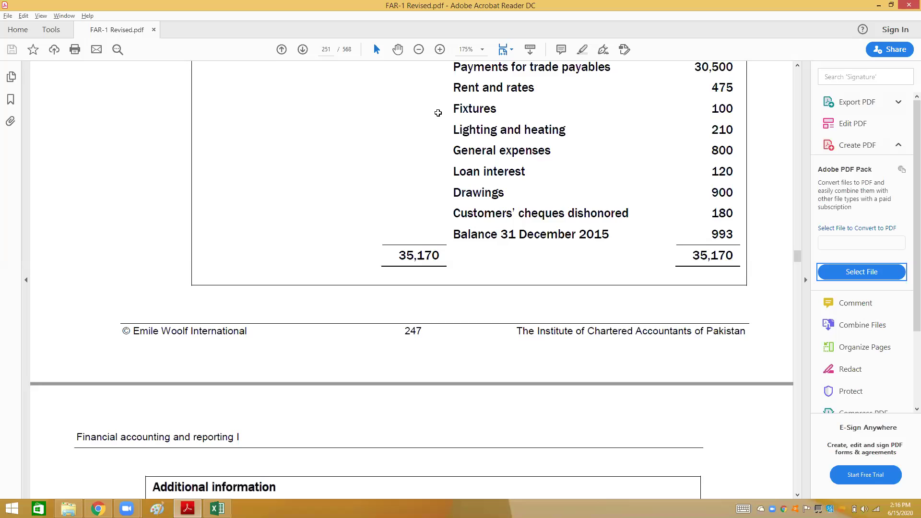
{"action": "key", "text": "alt+Tab"}
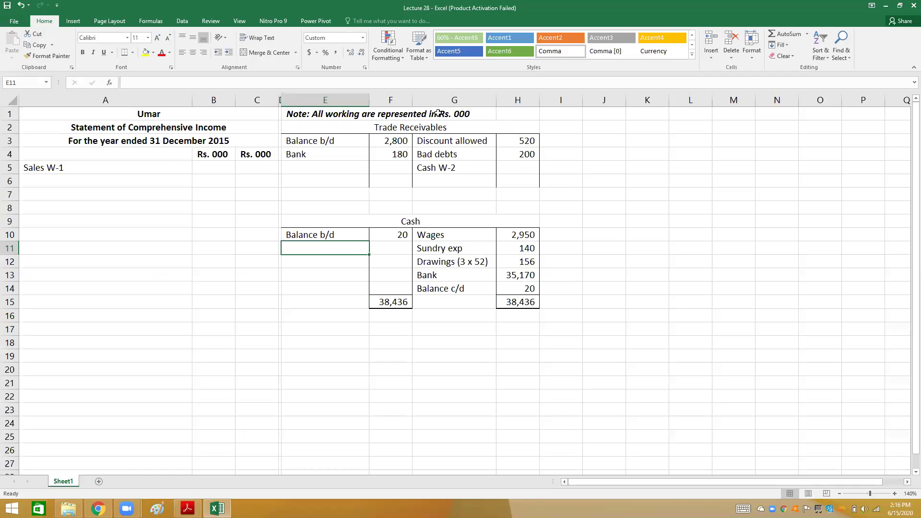
Step: Enter "Receivables" in E11 of the Cash account and calculate its balancing amount in F11 as =F15-F10
{"action": "type", "text": "Receivables"}
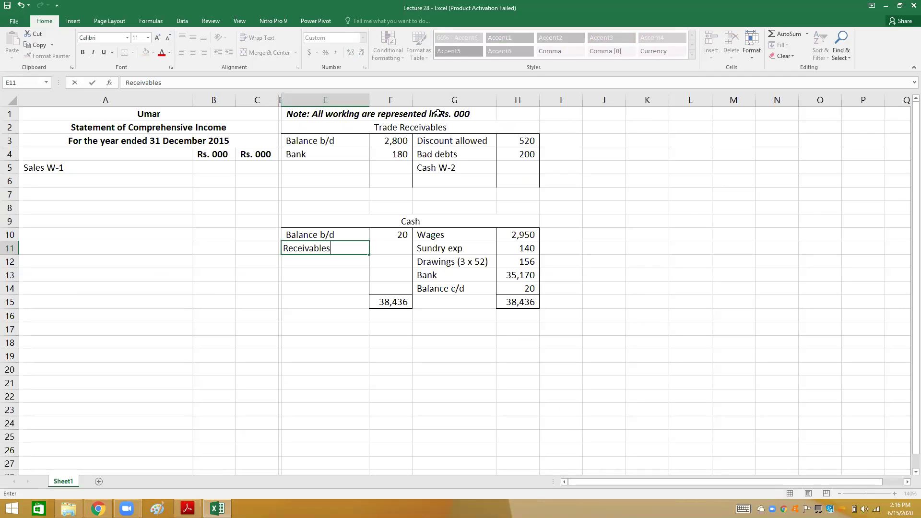
{"action": "key", "text": "Tab"}
{"action": "type", "text": "=F15-F10"}
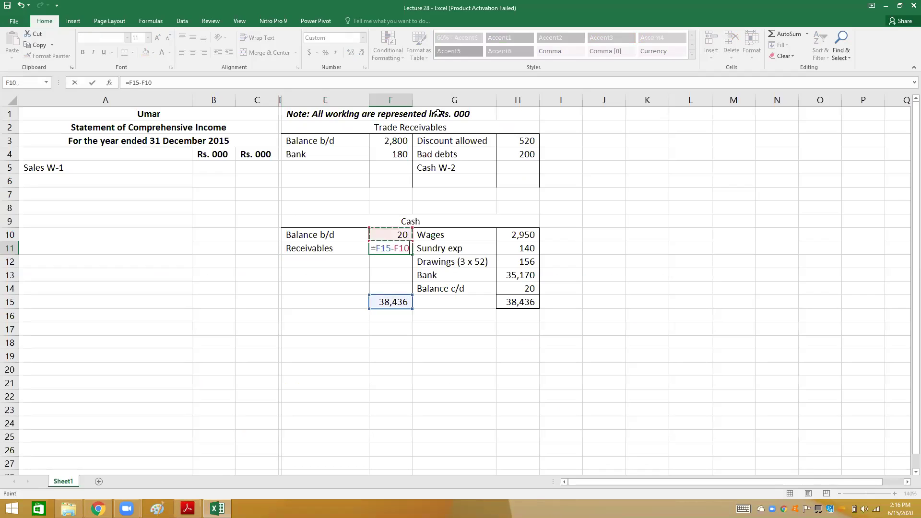
{"action": "key", "text": "Return"}
Step: Format the Receivables entry and its amount in E11:F11 as bold italic
{"action": "key", "text": "Up"}
{"action": "key", "text": "shift+Right"}
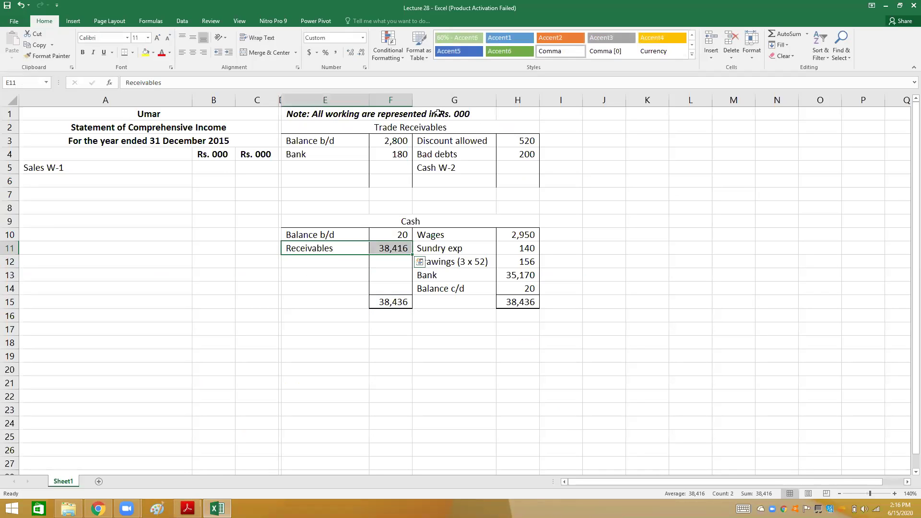
{"action": "key", "text": "ctrl+b"}
{"action": "key", "text": "ctrl+i"}
{"action": "key", "text": "shift+Left"}
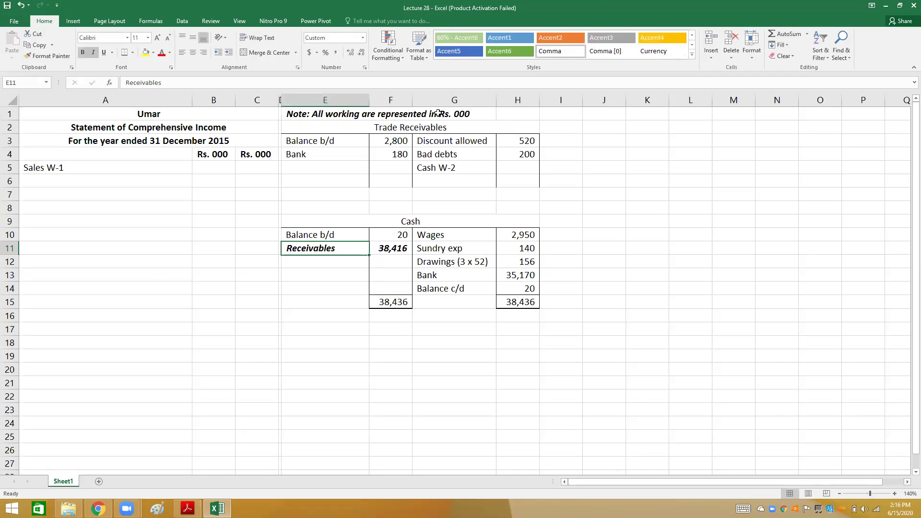
Step: Link the Cash W-2 amount in H5 of the Trade Receivables account to the Receivables figure in F11
{"action": "key", "text": "Up"}
{"action": "key", "text": "Up"}
{"action": "key", "text": "Up"}
{"action": "key", "text": "Up"}
{"action": "key", "text": "Up"}
{"action": "key", "text": "Up"}
{"action": "key", "text": "Right"}
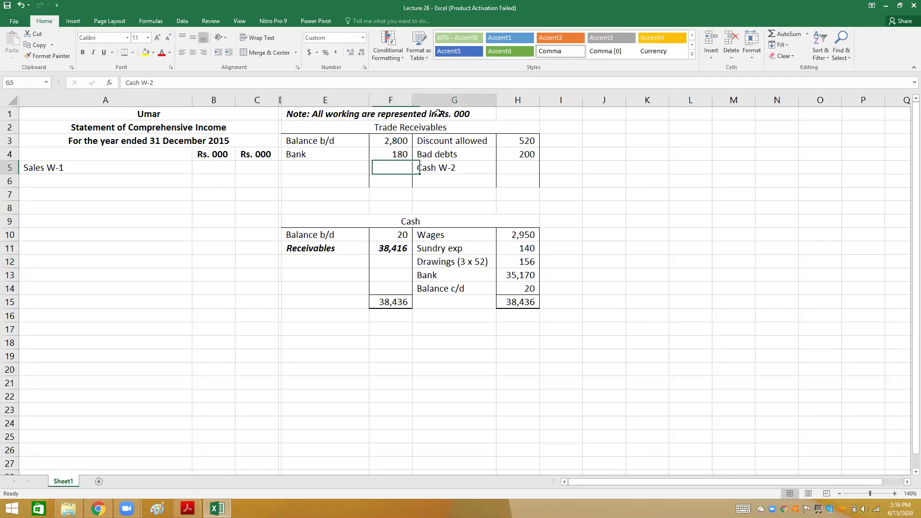
{"action": "key", "text": "Right"}
{"action": "key", "text": "Right"}
{"action": "type", "text": "3"}
{"action": "key", "text": "BackSpace"}
{"action": "type", "text": "="}
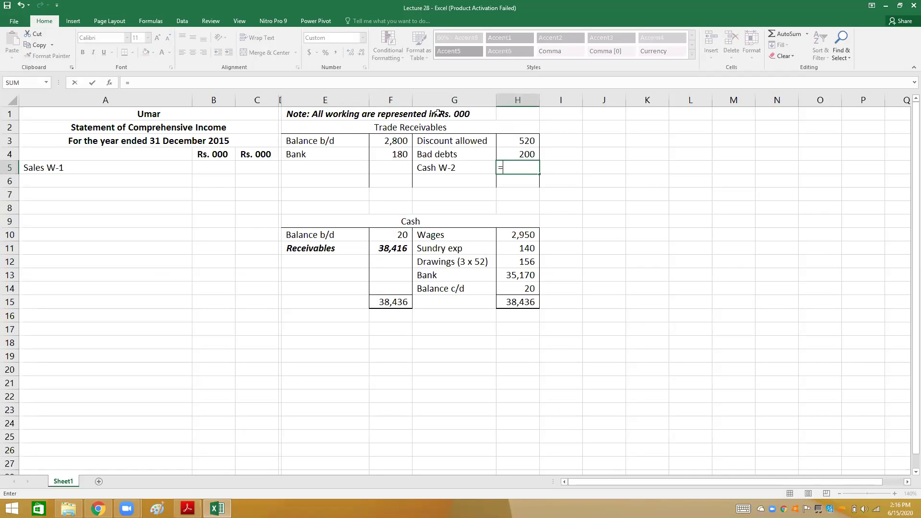
{"action": "left_click", "coordinate": [386, 250]}
{"action": "key", "text": "Return"}
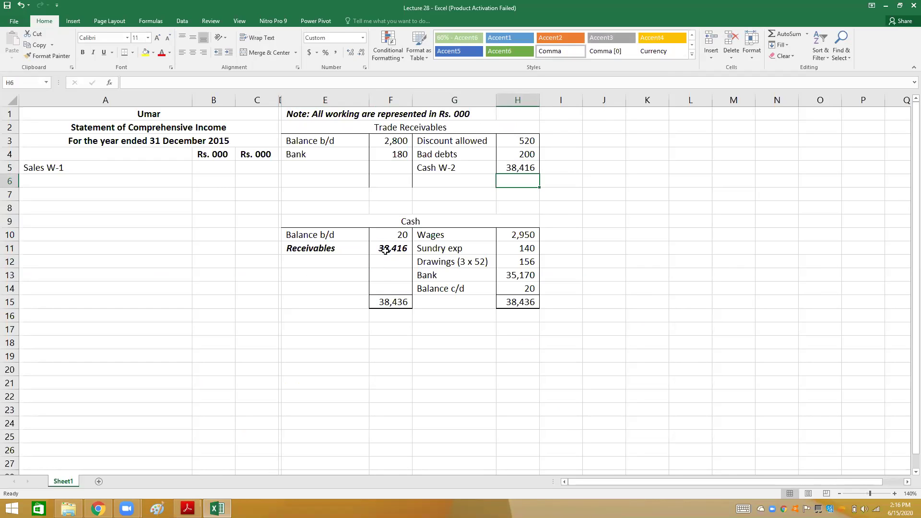
Step: Check the closing receivables in the PDF question and enter "Balance c/d" of 3,000 in G6:H6 of Trade Receivables
{"action": "key", "text": "Left"}
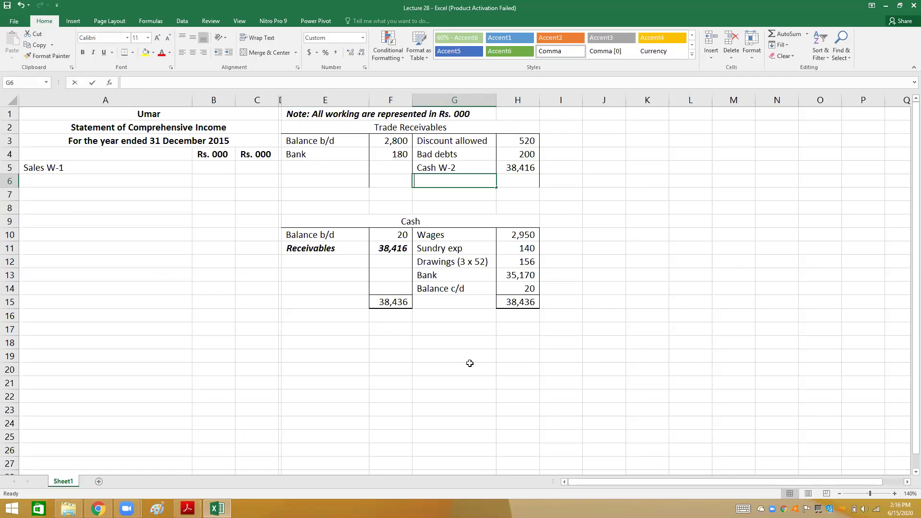
{"action": "type", "text": "Balance c/d"}
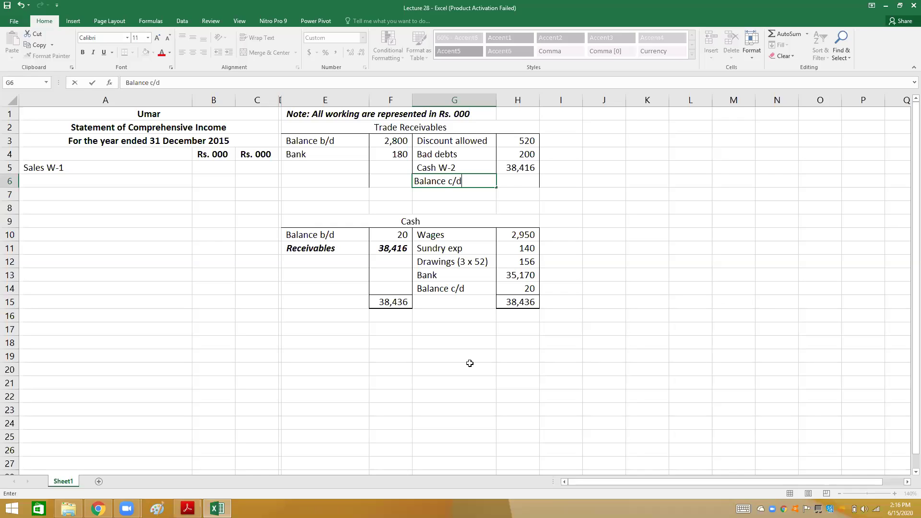
{"action": "key", "text": "Tab"}
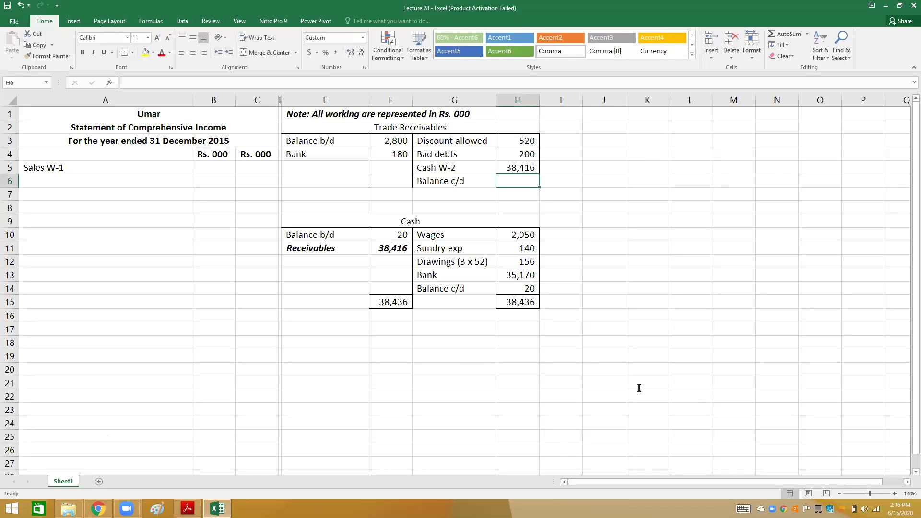
{"action": "key", "text": "alt+Tab"}
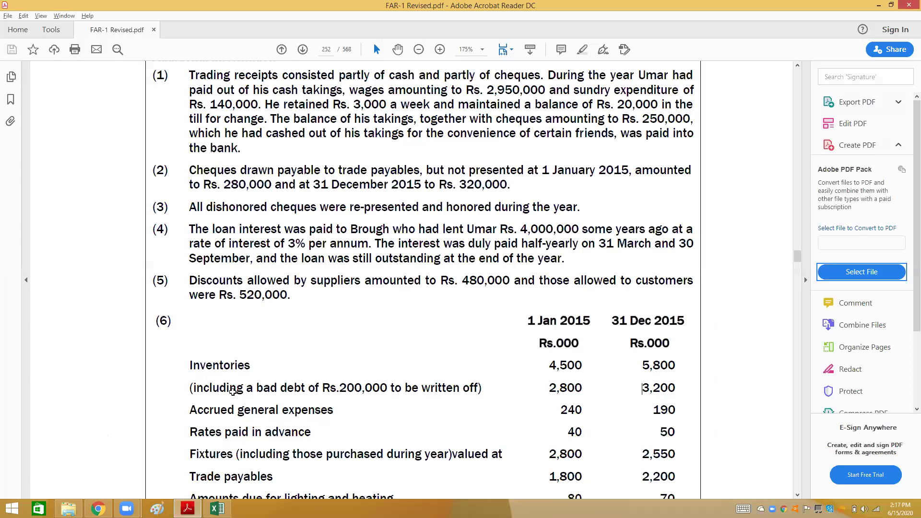
{"action": "key", "text": "alt+Tab"}
{"action": "type", "text": "3000"}
{"action": "key", "text": "Return"}
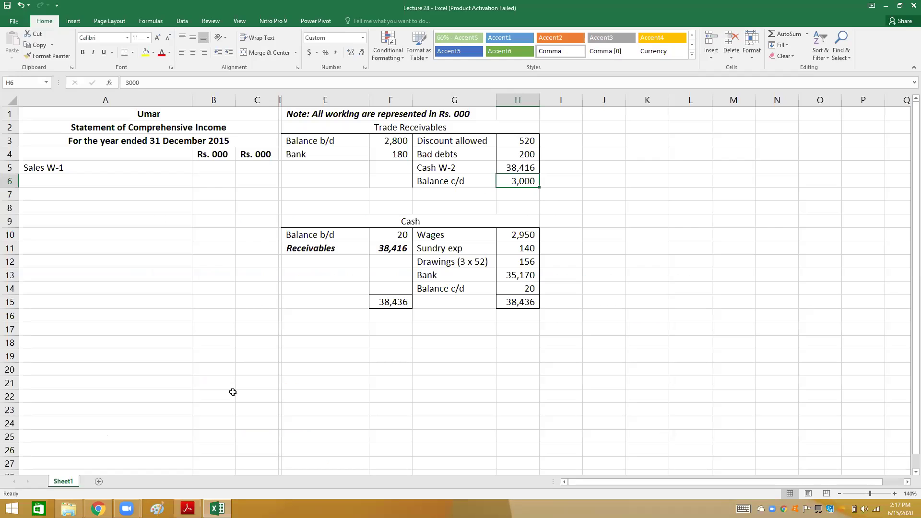
Step: Apply top and thick bottom borders to the Trade Receivables total cells F7 and H7
{"action": "key", "text": "Left"}
{"action": "key", "text": "Left"}
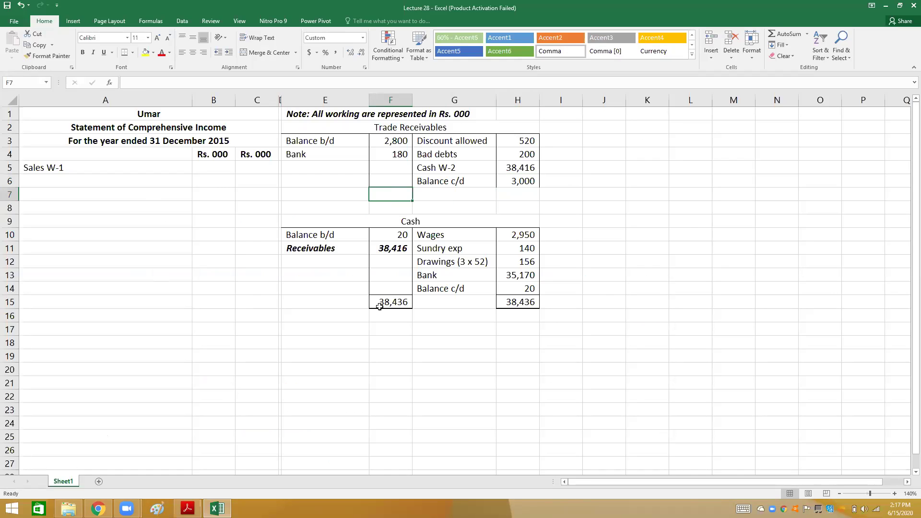
{"action": "left_click", "coordinate": [124, 54]}
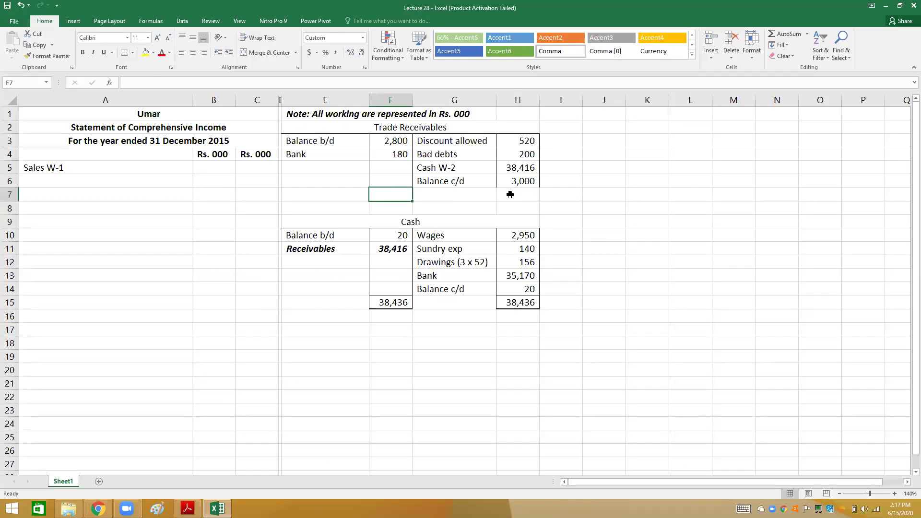
{"action": "key", "text": "Right"}
{"action": "key", "text": "Right"}
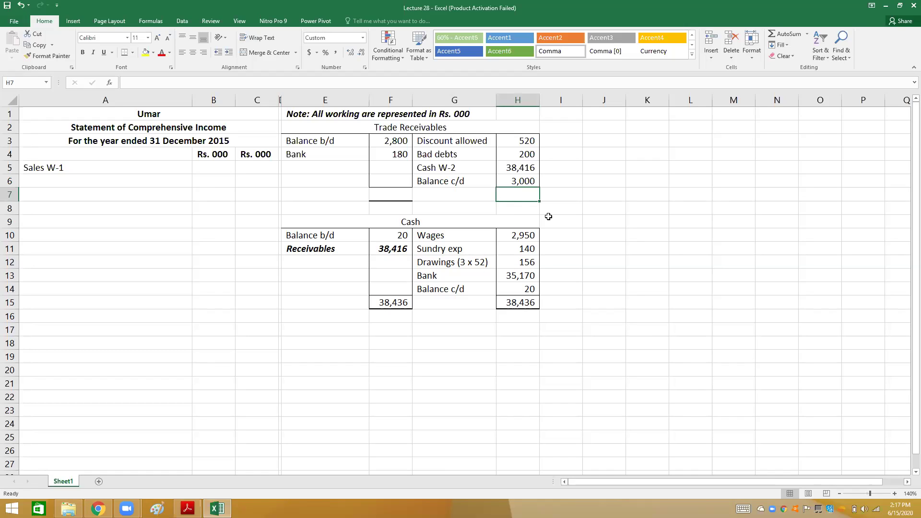
Step: Add the working note "(3,200-200)" in I6 beside the Trade Receivables closing balance
{"action": "left_click", "coordinate": [557, 181]}
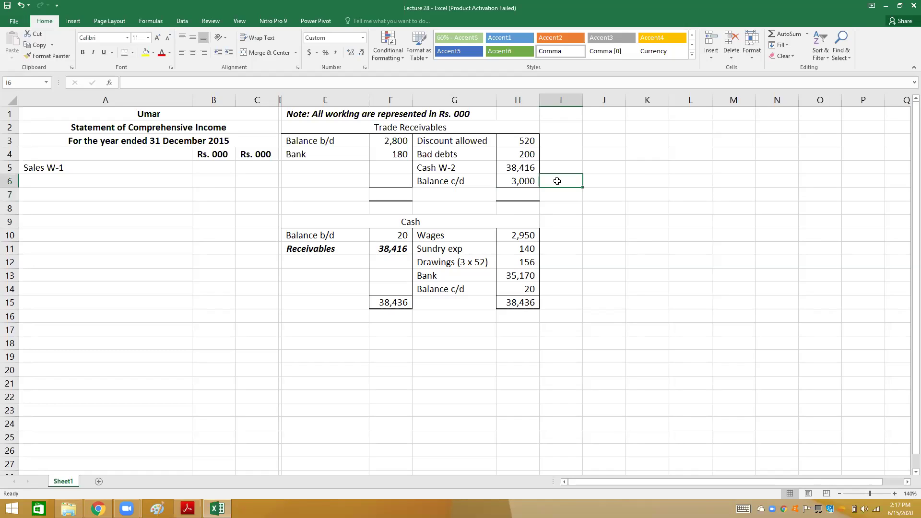
{"action": "double_click", "coordinate": [557, 181]}
{"action": "type", "text": "'("}
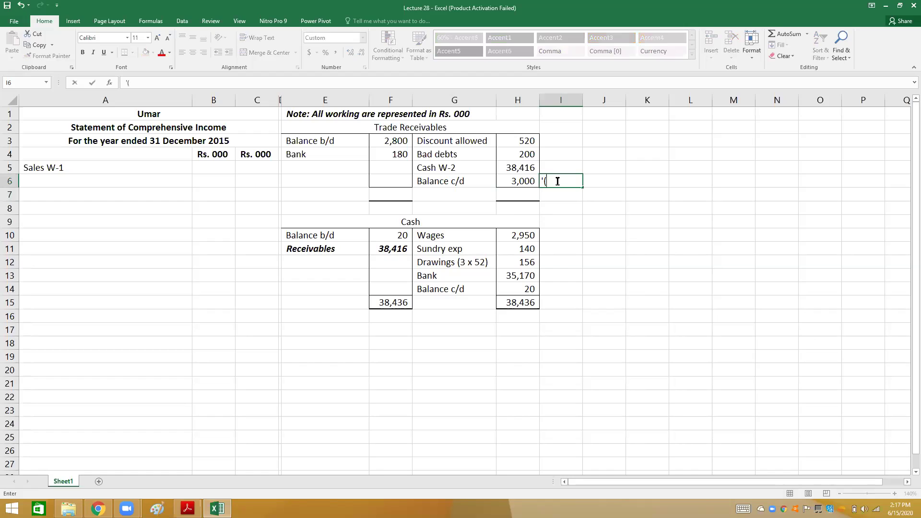
{"action": "type", "text": "3,200-200)"}
{"action": "key", "text": "Return"}
{"action": "key", "text": "Up"}
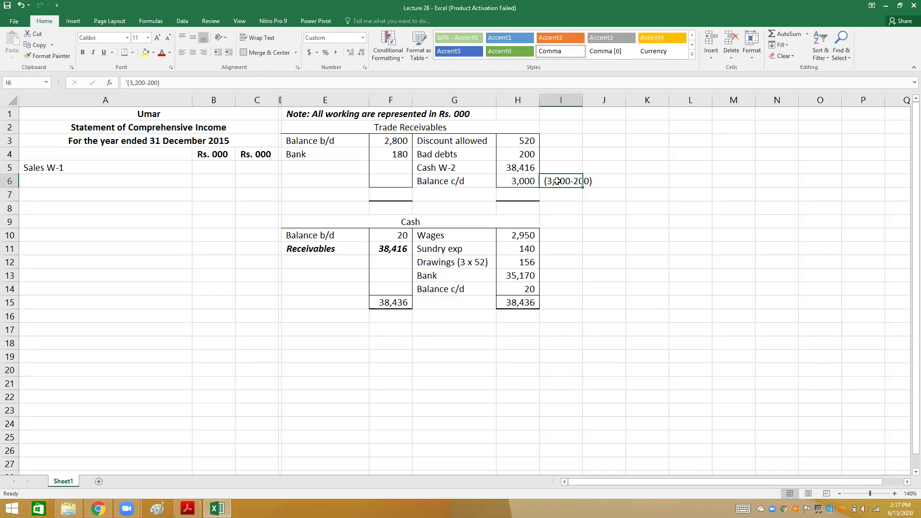
{"action": "key", "text": "Left"}
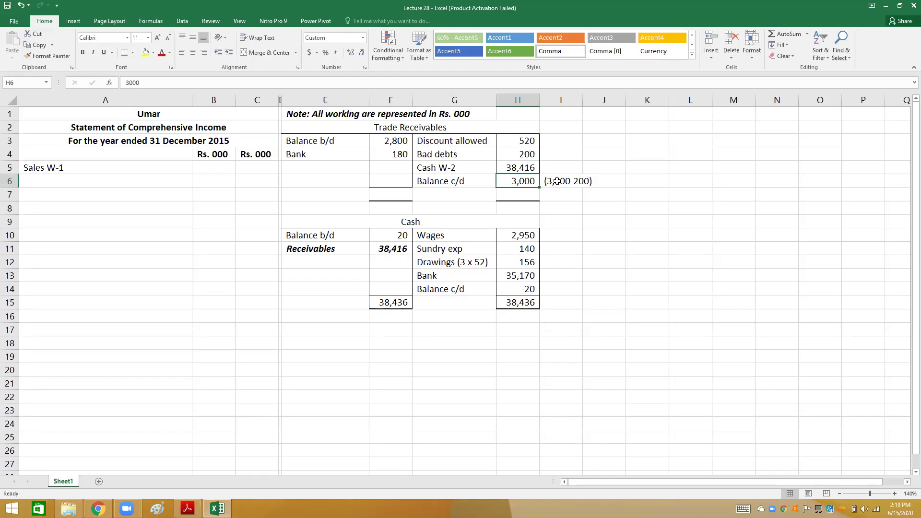
Step: Total the credit side of the Trade Receivables account in H7 by summing H3:H6
{"action": "key", "text": "Down"}
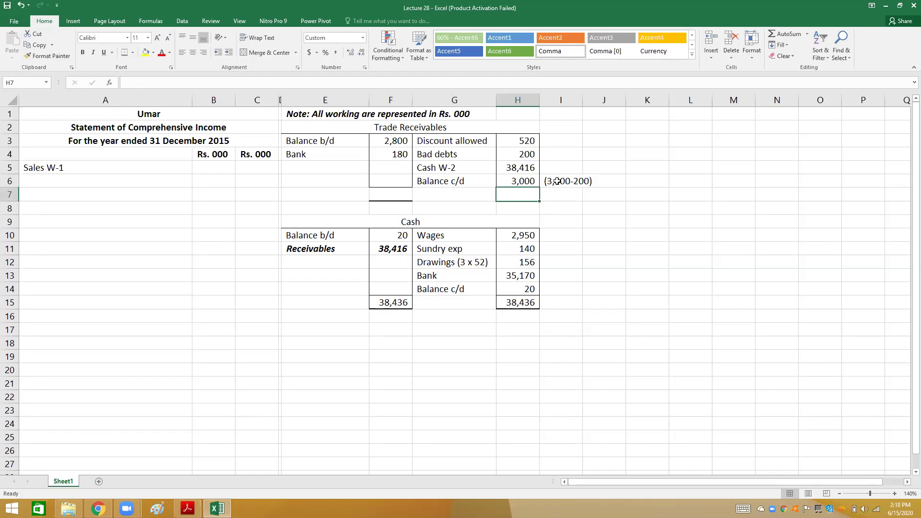
{"action": "type", "text": "=sum("}
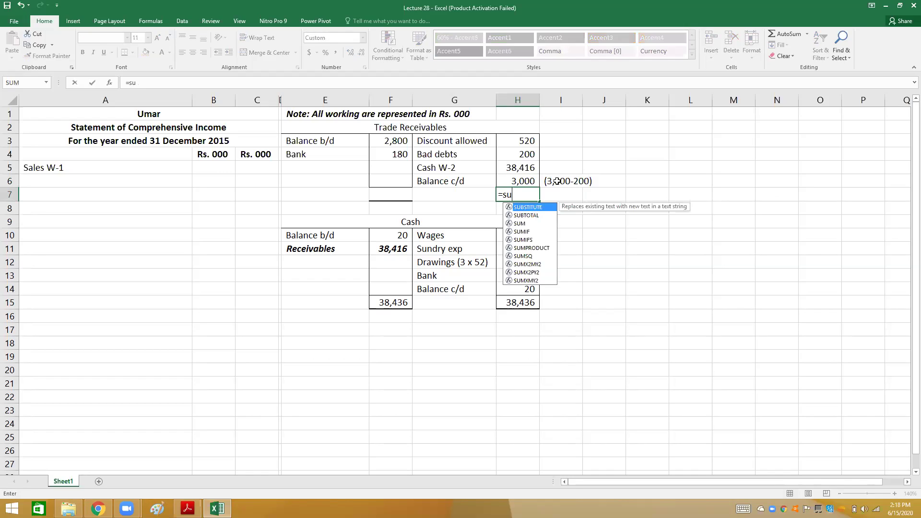
{"action": "key", "text": "Up"}
{"action": "key", "text": "Up"}
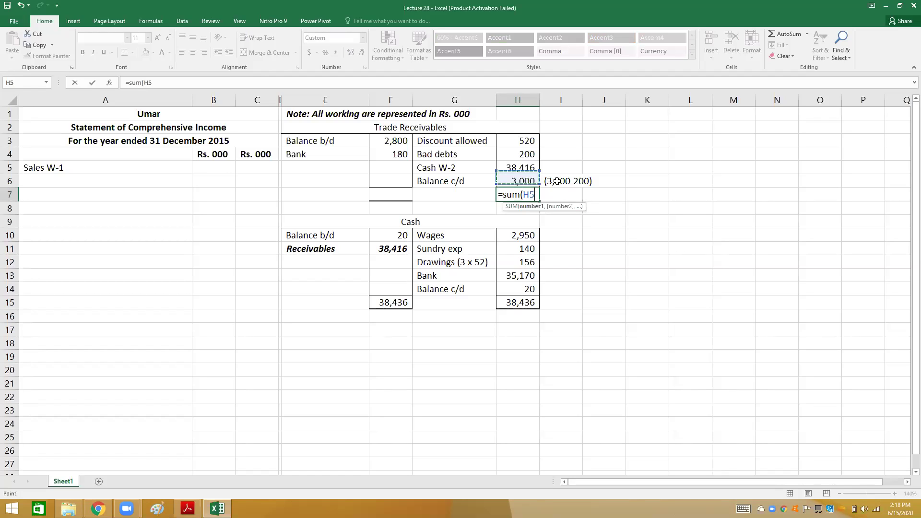
{"action": "key", "text": "shift+Up"}
{"action": "key", "text": "shift+Up"}
{"action": "key", "text": "shift+Up"}
{"action": "key", "text": "Return"}
Step: Set the debit-side total in F7 of Trade Receivables equal to H7
{"action": "key", "text": "Up"}
{"action": "key", "text": "Left"}
{"action": "key", "text": "Left"}
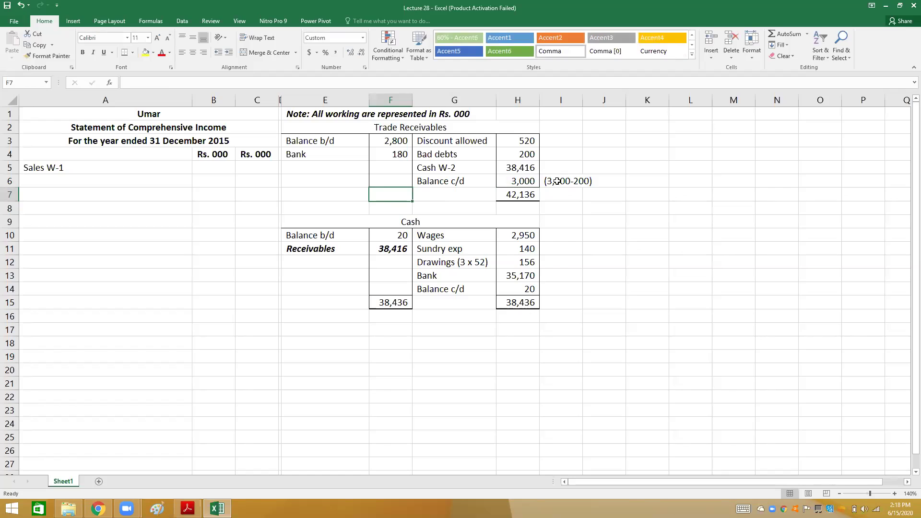
{"action": "type", "text": "="}
{"action": "key", "text": "Right"}
{"action": "key", "text": "Right"}
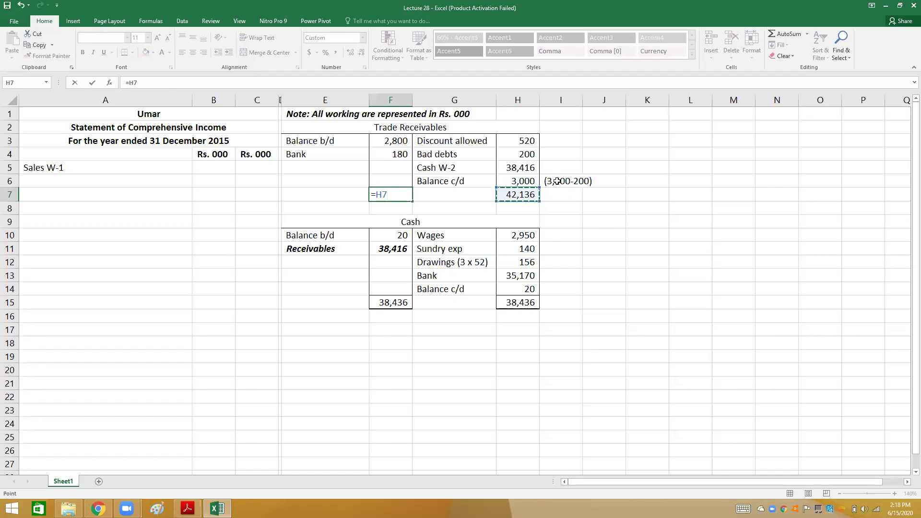
{"action": "key", "text": "Return"}
Step: Enter the label "Sales" in E5 on the debit side of the Trade Receivables account
{"action": "key", "text": "Up"}
{"action": "key", "text": "Up"}
{"action": "key", "text": "Up"}
{"action": "key", "text": "Left"}
{"action": "type", "text": "Sales"}
{"action": "key", "text": "Tab"}
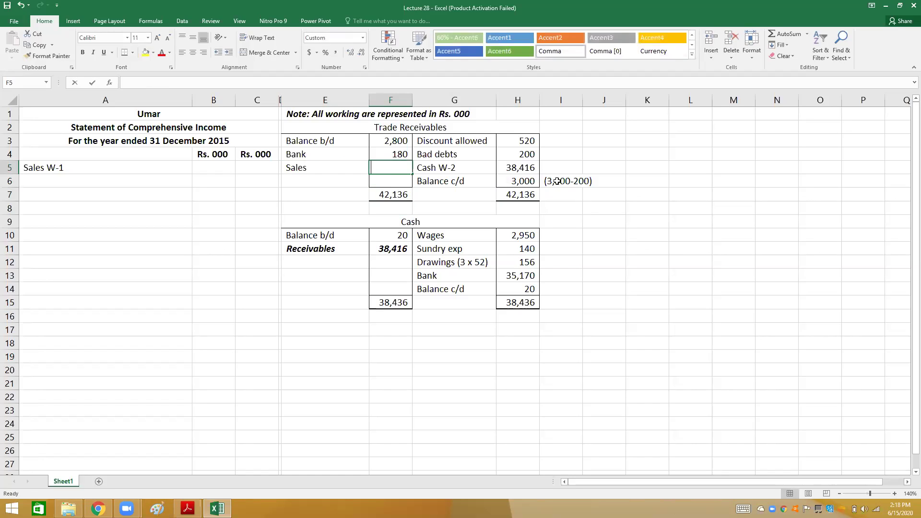
Step: Calculate the balancing Sales figure in F5 as the total F7 minus F3 and F4
{"action": "type", "text": "="}
{"action": "key", "text": "Down"}
{"action": "key", "text": "Down"}
{"action": "type", "text": "-"}
{"action": "key", "text": "Up"}
{"action": "key", "text": "Up"}
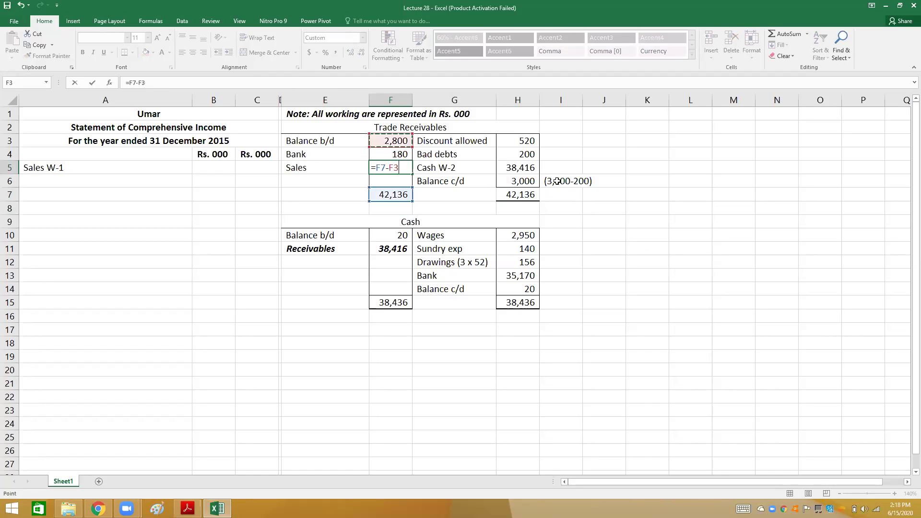
{"action": "type", "text": "-"}
{"action": "key", "text": "Up"}
{"action": "key", "text": "Return"}
Step: Format the Sales label and amount in E5:F5 as bold italic
{"action": "key", "text": "Up"}
{"action": "key", "text": "Left"}
{"action": "key", "text": "shift+Right"}
{"action": "key", "text": "ctrl+b"}
{"action": "key", "text": "ctrl+i"}
{"action": "key", "text": "Down"}
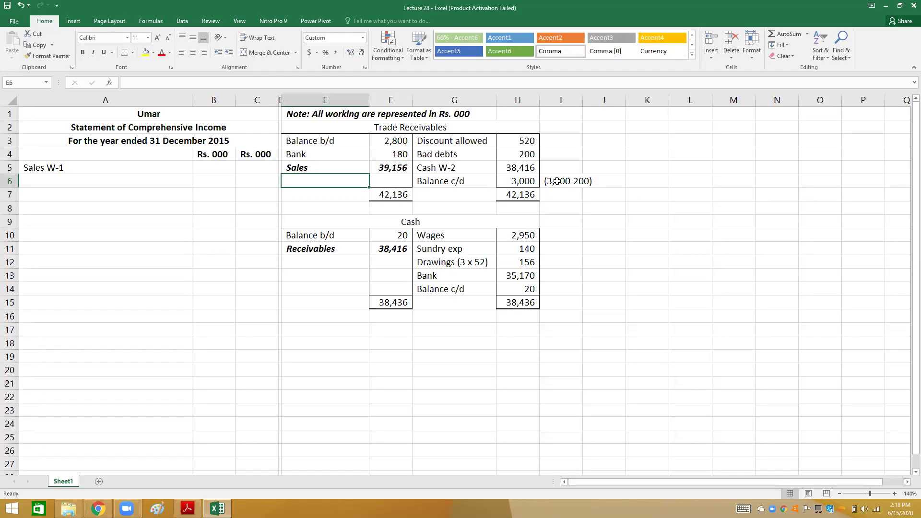
Step: Link the Sales W-1 amount in C5 of the income statement to the derived figure in F5
{"action": "key", "text": "Up"}
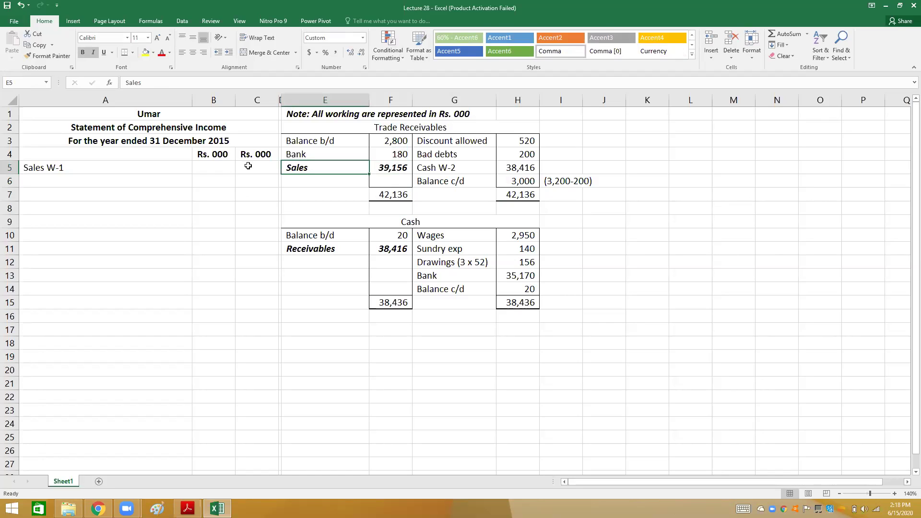
{"action": "key", "text": "Left"}
{"action": "key", "text": "Left"}
{"action": "type", "text": "39"}
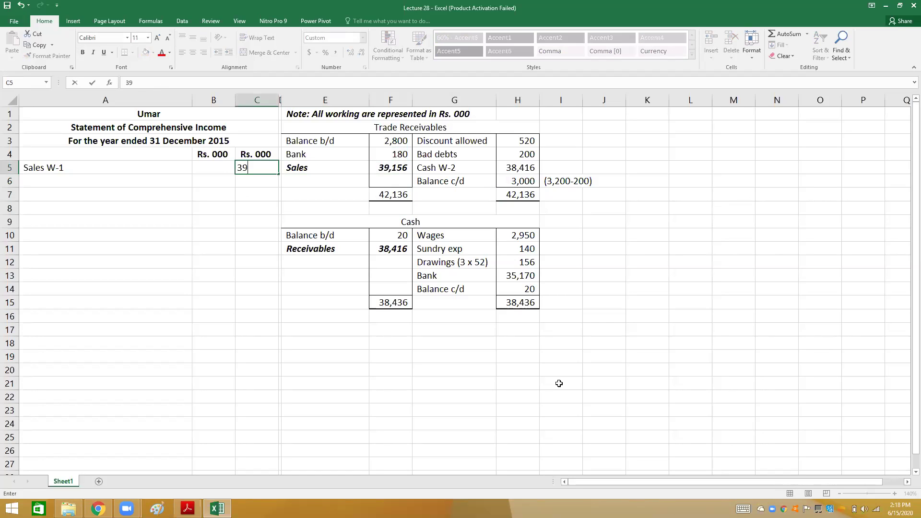
{"action": "key", "text": "BackSpace"}
{"action": "key", "text": "BackSpace"}
{"action": "type", "text": "=F5"}
{"action": "key", "text": "Return"}
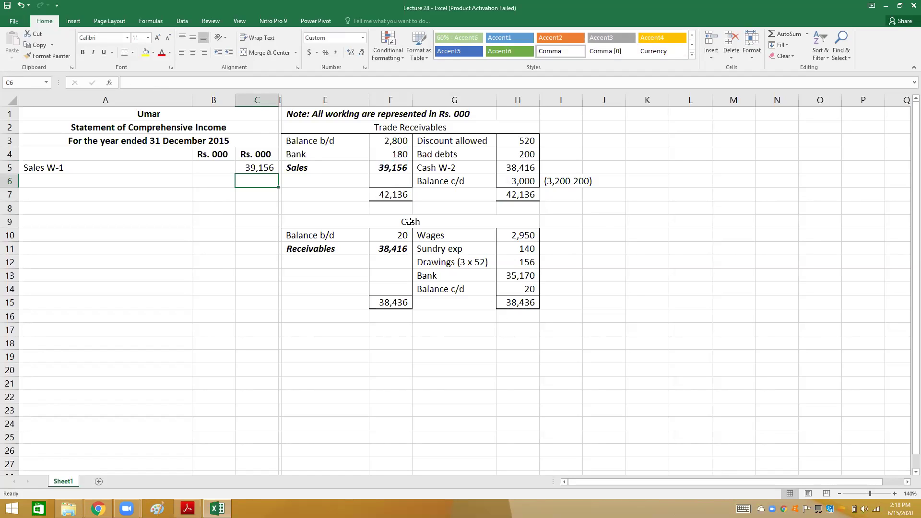
Step: Delete blank row 8 between the Trade Receivables and Cash accounts
{"action": "left_click", "coordinate": [9, 221]}
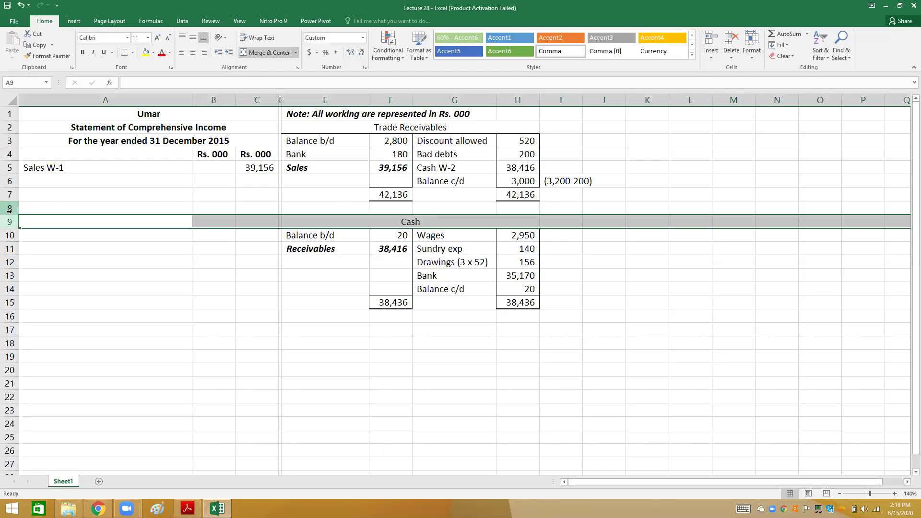
{"action": "right_click", "coordinate": [9, 210]}
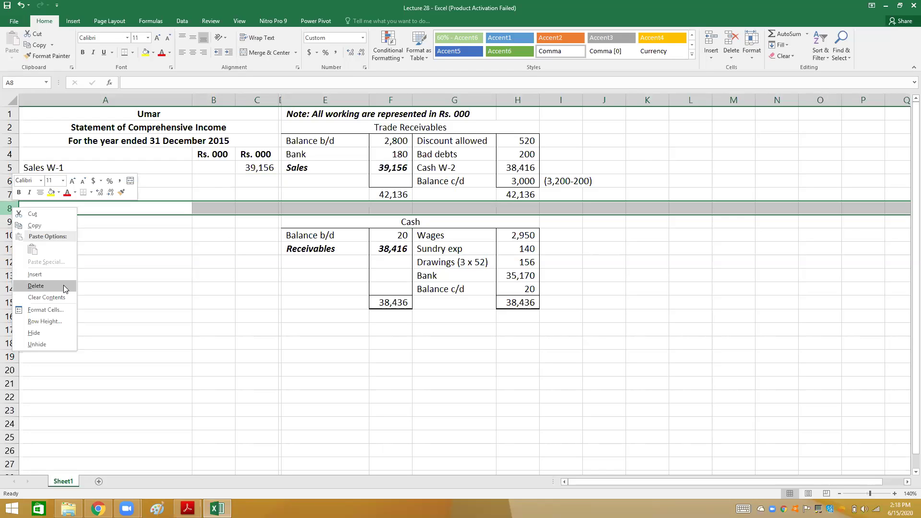
{"action": "left_click", "coordinate": [65, 289]}
Step: Enter the heading "Less: Cost of goods sold" in A6 and make it bold italic
{"action": "left_click", "coordinate": [103, 179]}
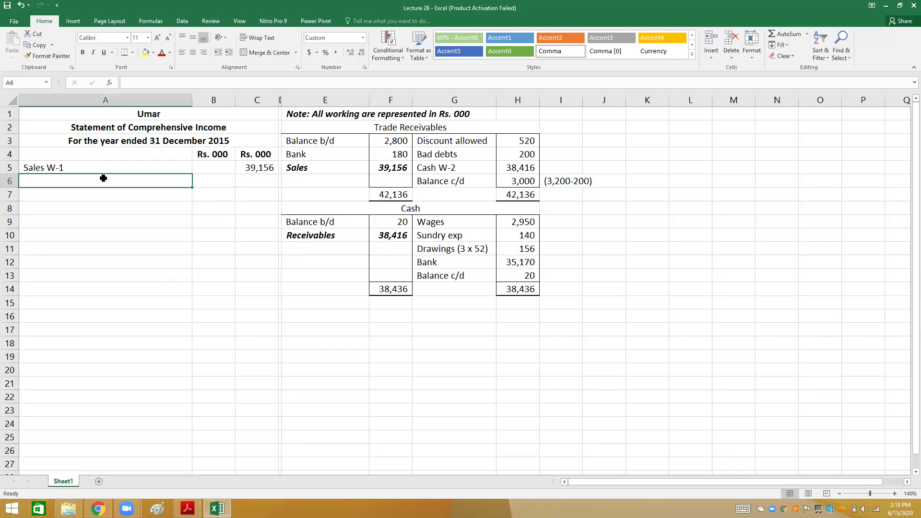
{"action": "type", "text": "Less"}
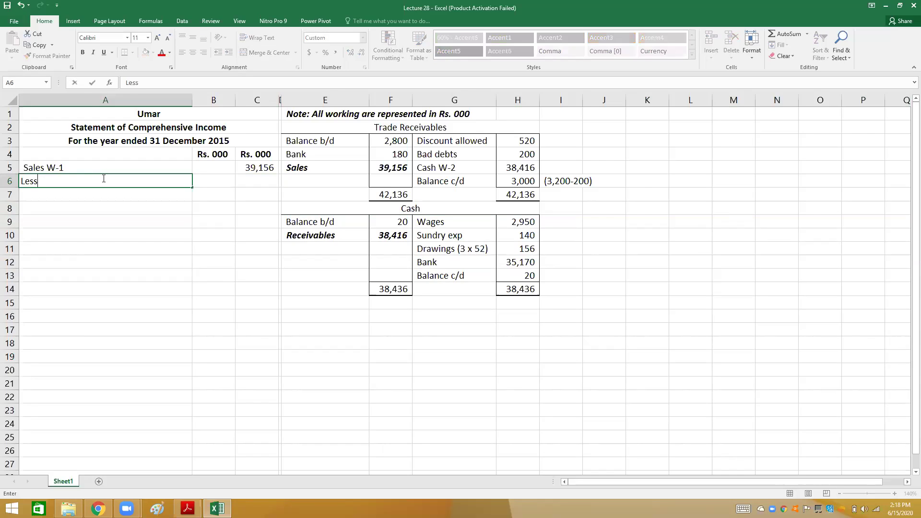
{"action": "type", "text": ": C"}
{"action": "type", "text": "f goods "}
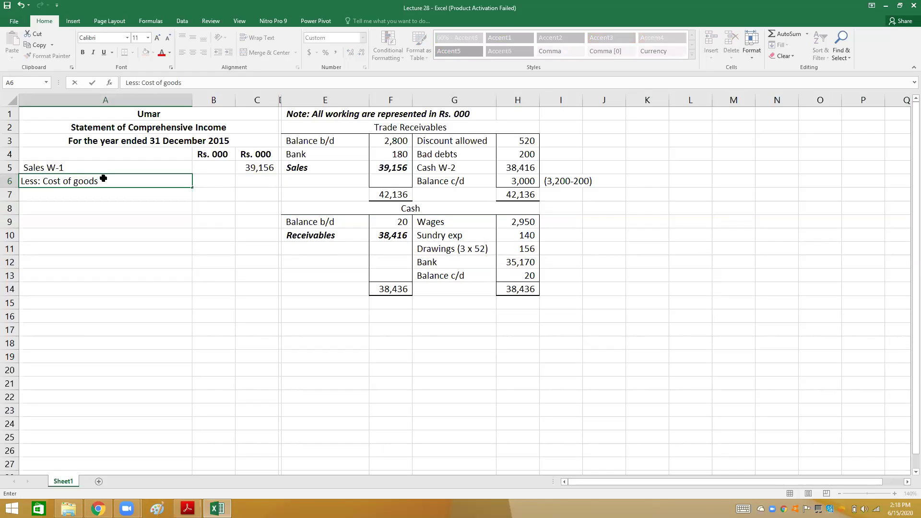
{"action": "type", "text": "sold"}
{"action": "key", "text": "ctrl+Return"}
{"action": "key", "text": "ctrl+b"}
{"action": "key", "text": "ctrl+i"}
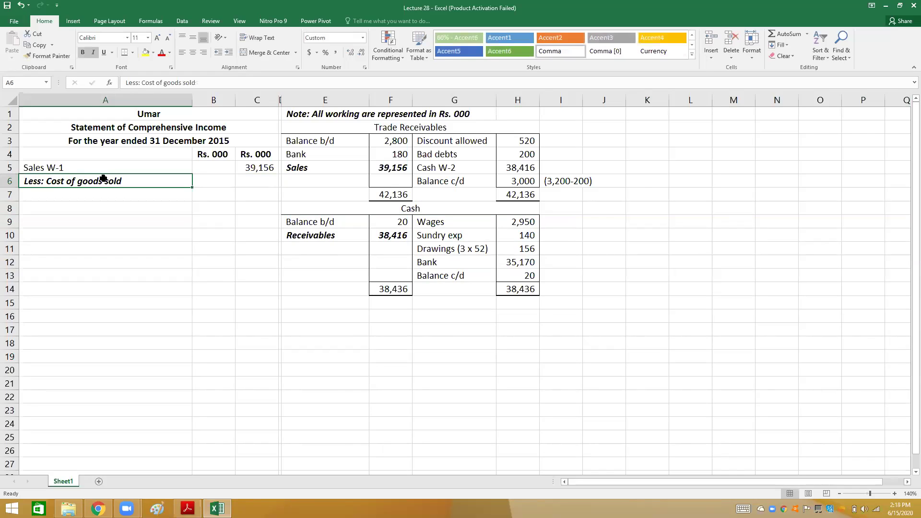
Step: Enter "Opening Inventory" of 4,500 in A7:B7 from the PDF question, and label A8 "Add: Purchases W-3"
{"action": "key", "text": "Return"}
{"action": "type", "text": "Ope"}
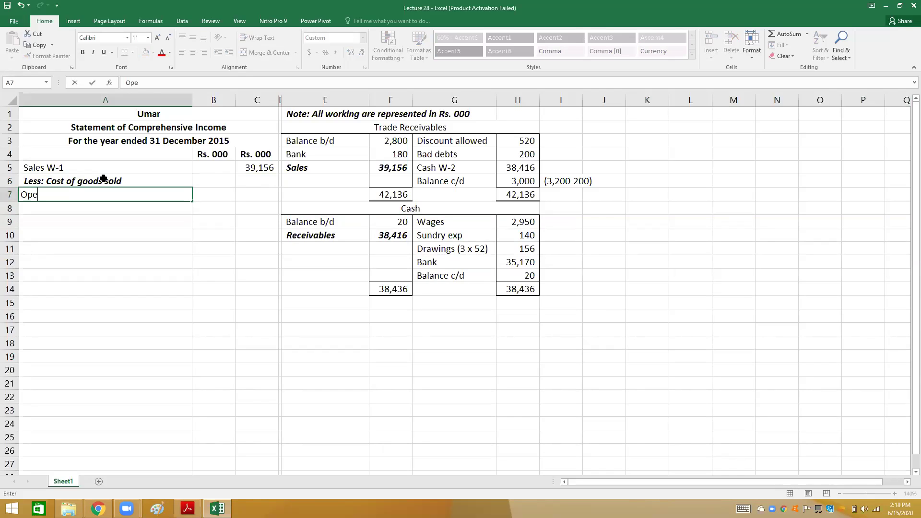
{"action": "type", "text": "ning Inventory"}
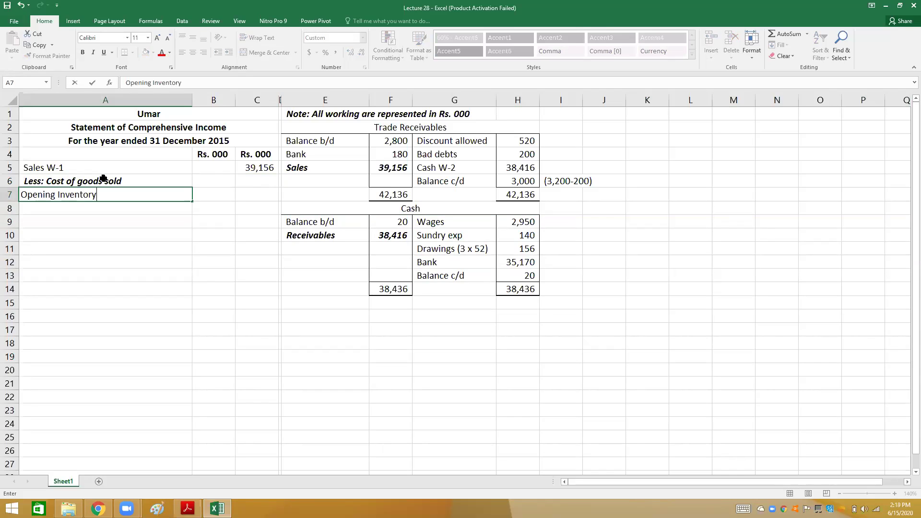
{"action": "key", "text": "Tab"}
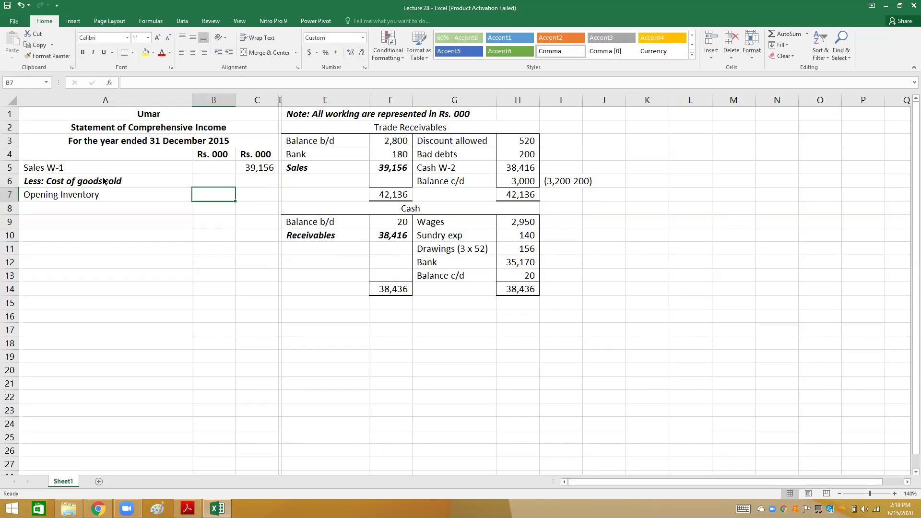
{"action": "key", "text": "alt+Tab"}
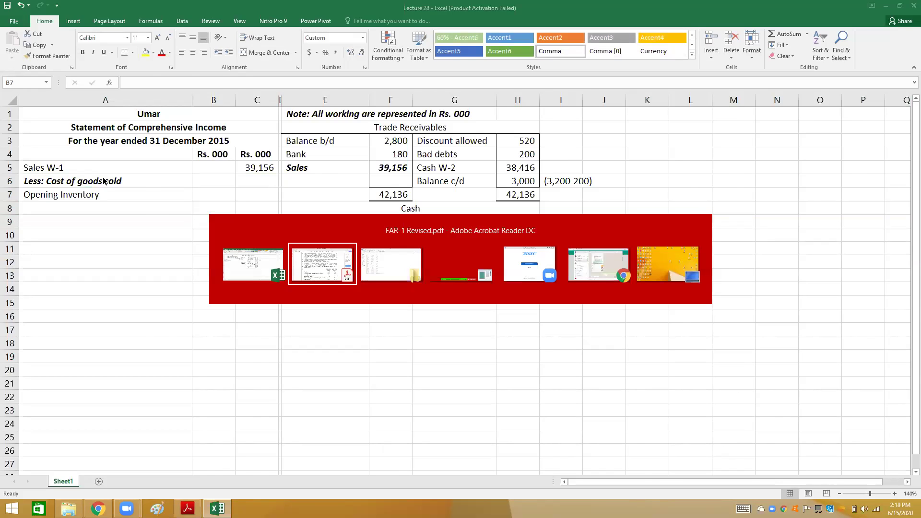
{"action": "key", "text": "alt"}
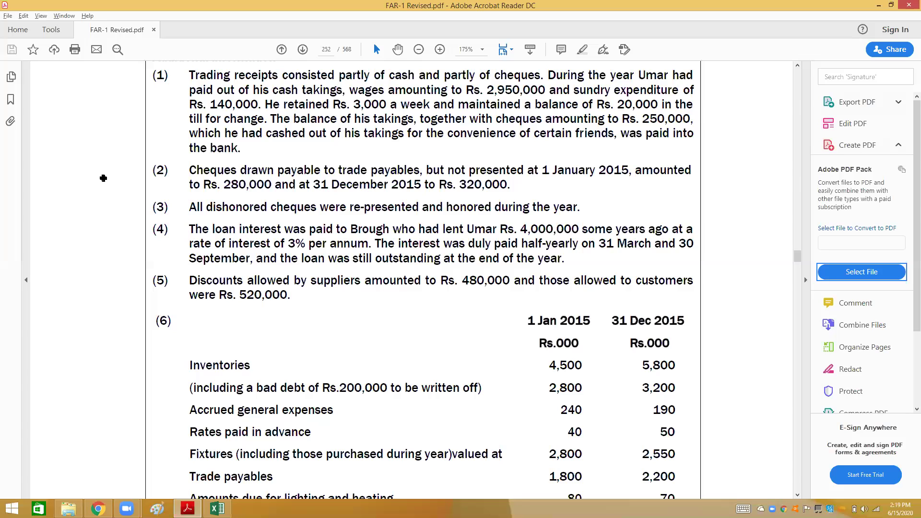
{"action": "key", "text": "alt+Tab"}
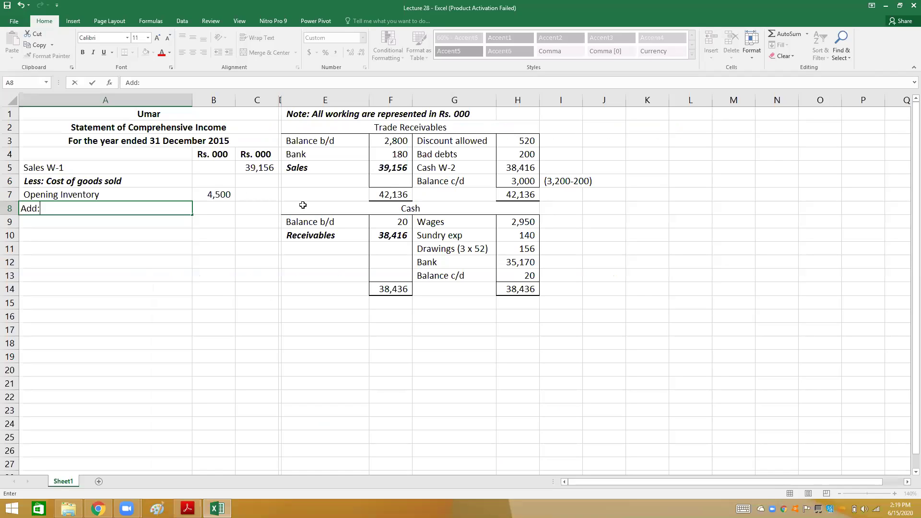
{"action": "type", "text": "Purchases W-3"}
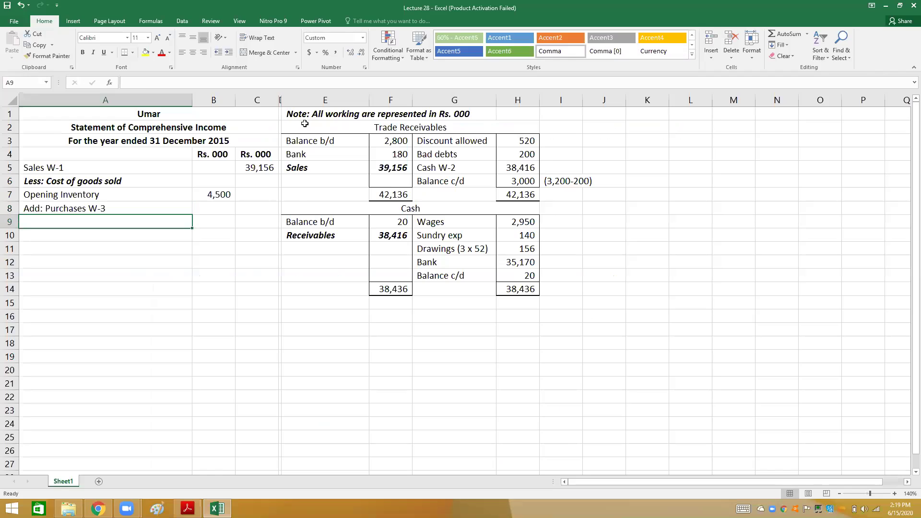
Step: Prefix the Trade Receivables title in E2 with "W-1" and the Cash title in E8 with "W-2"
{"action": "left_click", "coordinate": [305, 124]}
{"action": "double_click", "coordinate": [304, 124]}
{"action": "type", "text": "W-1"}
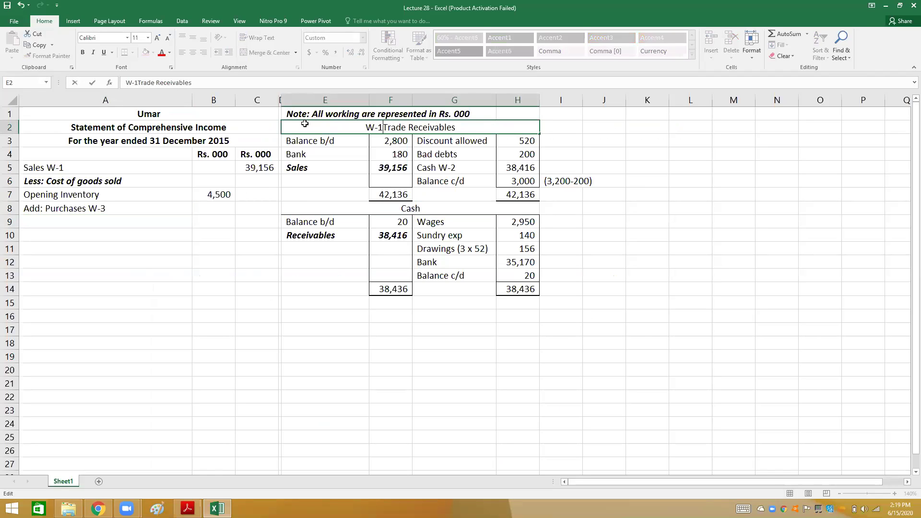
{"action": "key", "text": "Return"}
{"action": "key", "text": "Down"}
{"action": "key", "text": "Down"}
{"action": "key", "text": "Down"}
{"action": "key", "text": "Down"}
{"action": "key", "text": "Down"}
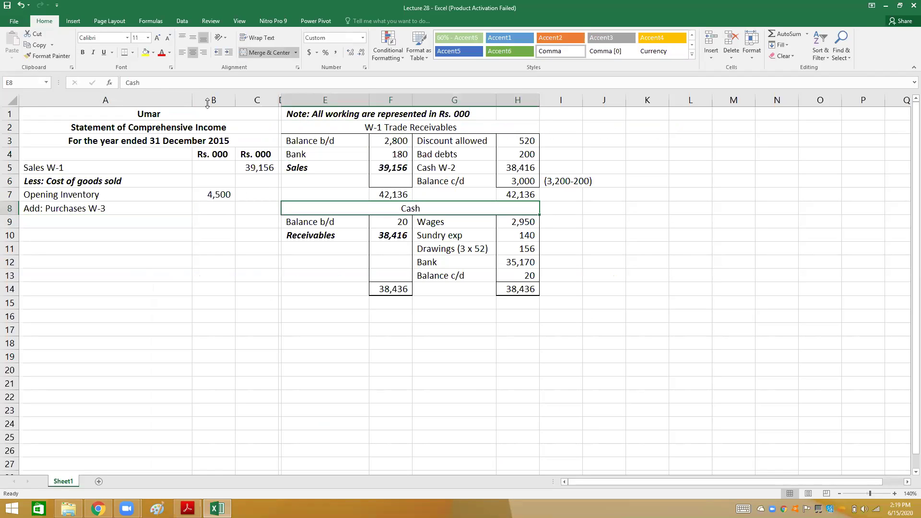
{"action": "double_click", "coordinate": [392, 211]}
{"action": "type", "text": "W-2"}
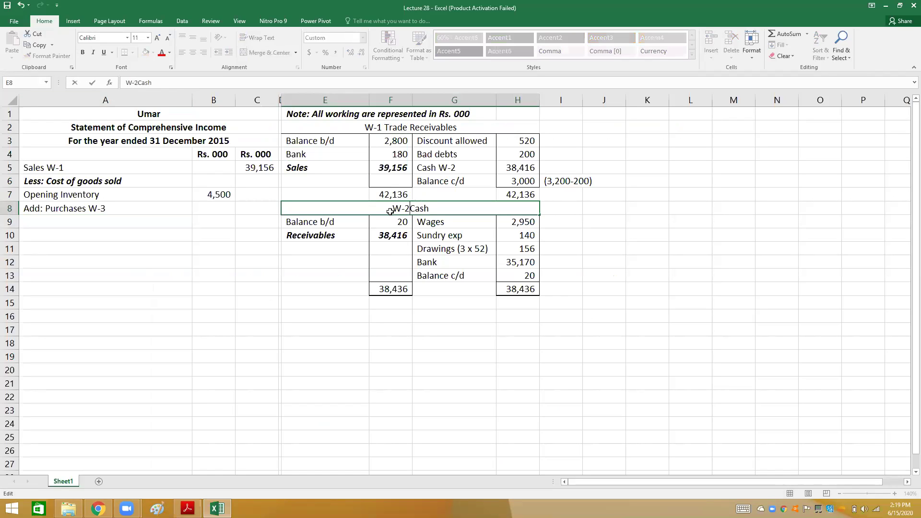
{"action": "key", "text": "Return"}
Step: Copy the W-1 Trade Receivables account E2:H7 and paste it at E15 below the Cash account
{"action": "key", "text": "Up"}
{"action": "key", "text": "Up"}
{"action": "key", "text": "Up"}
{"action": "key", "text": "Up"}
{"action": "key", "text": "Up"}
{"action": "key", "text": "Up"}
{"action": "key", "text": "Up"}
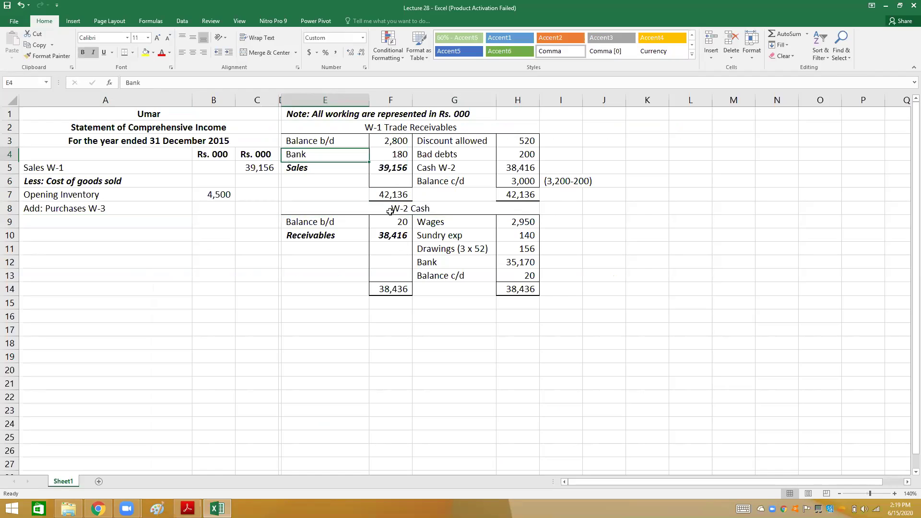
{"action": "key", "text": "shift+Down"}
{"action": "key", "text": "shift+Down"}
{"action": "key", "text": "shift+Down"}
{"action": "key", "text": "shift+Down"}
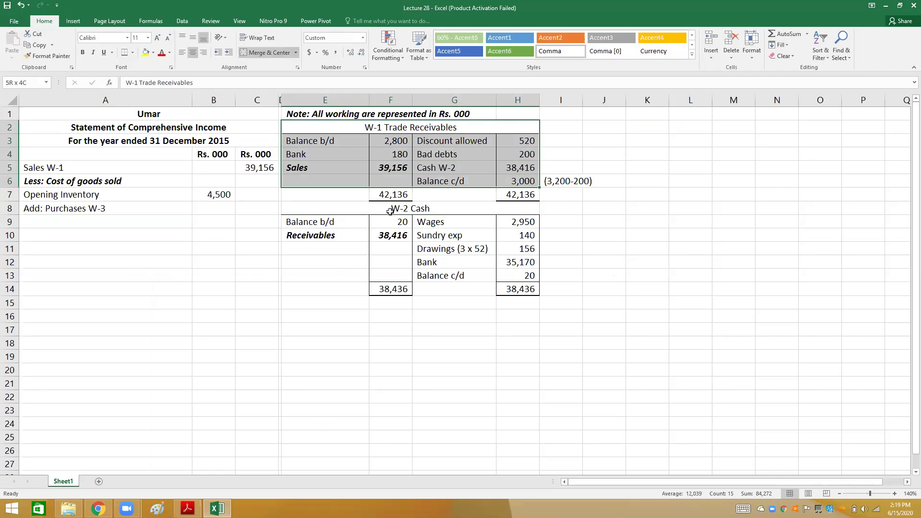
{"action": "key", "text": "shift+Down"}
{"action": "key", "text": "ctrl+c"}
{"action": "key", "text": "Down"}
{"action": "key", "text": "Down"}
{"action": "key", "text": "Down"}
{"action": "key", "text": "Down"}
{"action": "key", "text": "Down"}
{"action": "key", "text": "Down"}
{"action": "key", "text": "Down"}
{"action": "key", "text": "Down"}
{"action": "key", "text": "Down"}
{"action": "key", "text": "Down"}
{"action": "key", "text": "Down"}
{"action": "key", "text": "Down"}
{"action": "key", "text": "Down"}
{"action": "key", "text": "Down"}
{"action": "key", "text": "Down"}
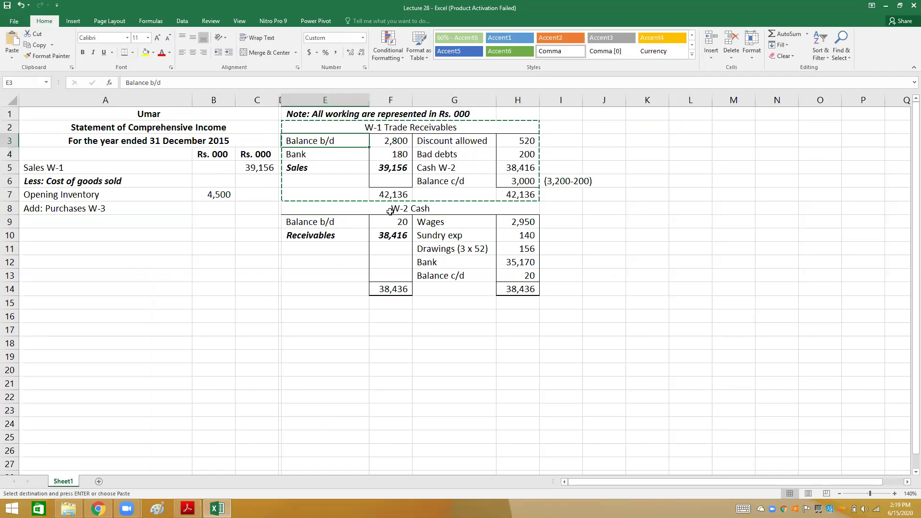
{"action": "key", "text": "Up"}
{"action": "key", "text": "Up"}
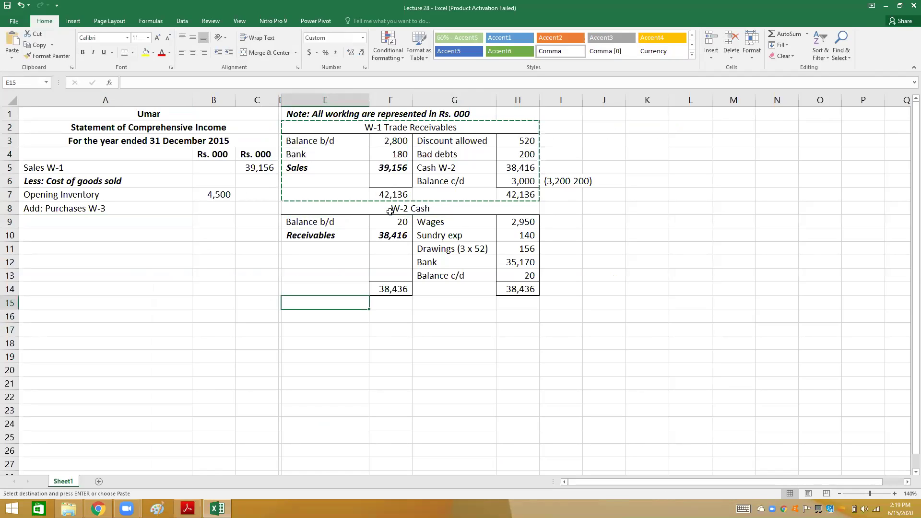
{"action": "key", "text": "Return"}
Step: Clear the copied entries in E16:H19 of the pasted account, keeping its title, borders and total row
{"action": "key", "text": "Left"}
{"action": "key", "text": "Down"}
{"action": "key", "text": "Right"}
{"action": "key", "text": "shift+Down"}
{"action": "key", "text": "shift+Down"}
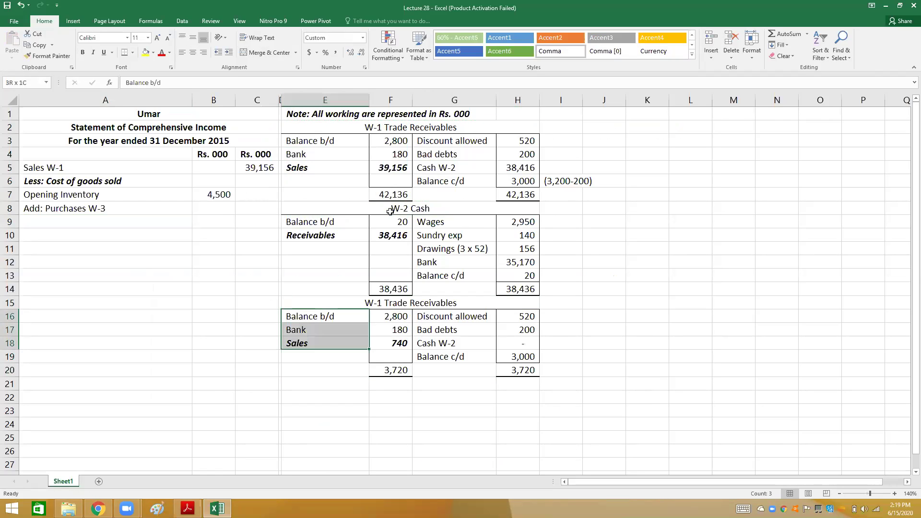
{"action": "key", "text": "shift+Right"}
{"action": "key", "text": "shift+Right"}
{"action": "key", "text": "shift+Right"}
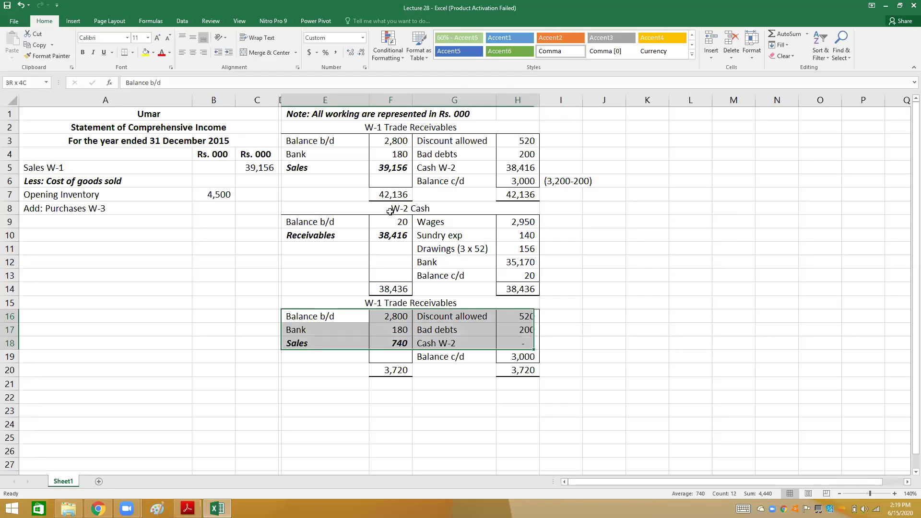
{"action": "key", "text": "shift+Down"}
{"action": "key", "text": "Delete"}
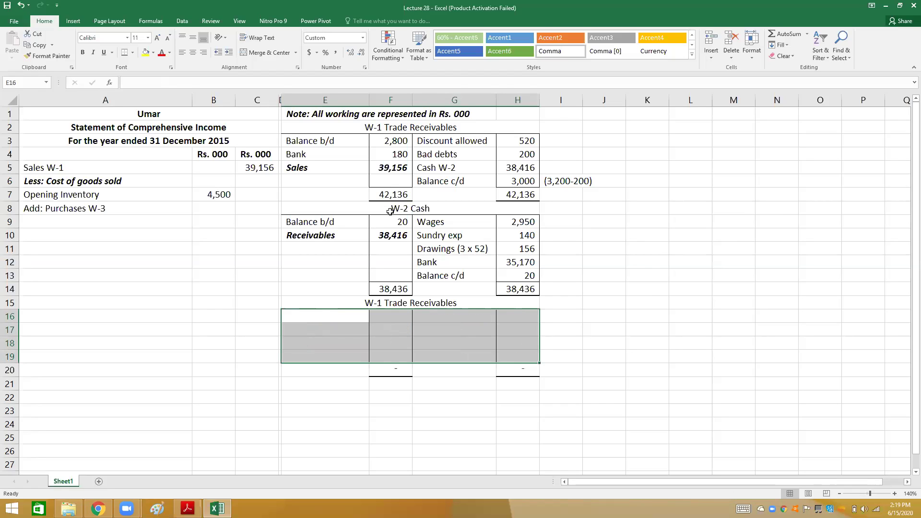
Step: Retitle the pasted account in E15 as "W-3 Trade Payables"
{"action": "key", "text": "Up"}
{"action": "left_click", "coordinate": [139, 82]}
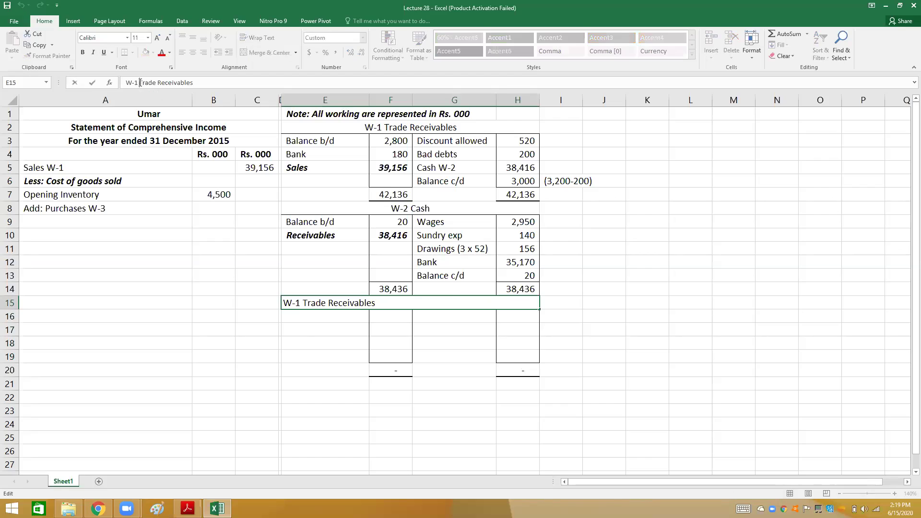
{"action": "key", "text": "BackSpace"}
{"action": "type", "text": "3"}
{"action": "key", "text": "ctrl+shift+Left"}
{"action": "type", "text": "Payables"}
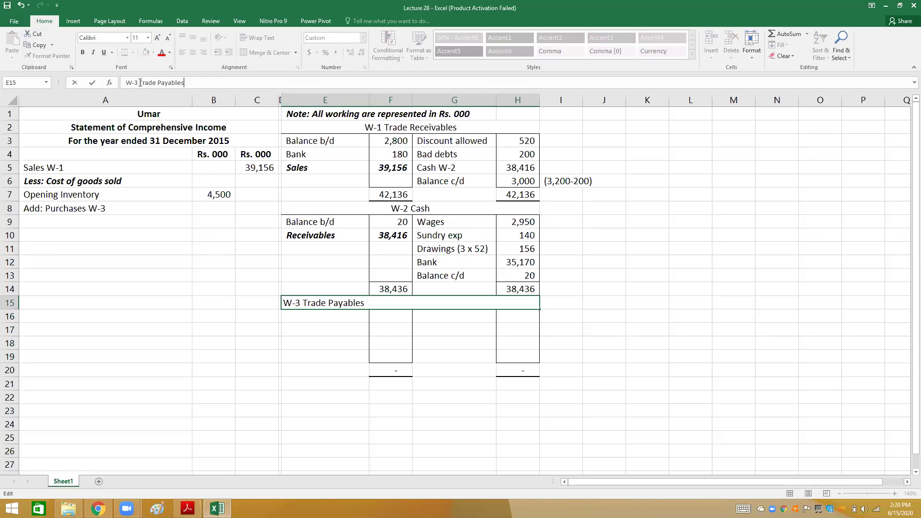
{"action": "key", "text": "Return"}
Step: Enter "Balance b/d" of 1,800 from the PDF in G16:H16 of Trade Payables, and label G17 "Purchases"
{"action": "key", "text": "Down"}
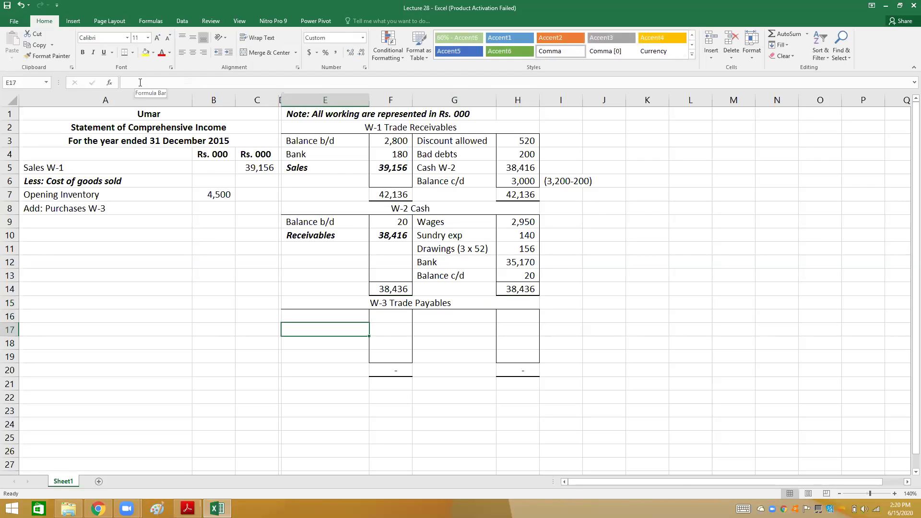
{"action": "key", "text": "Up"}
{"action": "key", "text": "Right"}
{"action": "key", "text": "Right"}
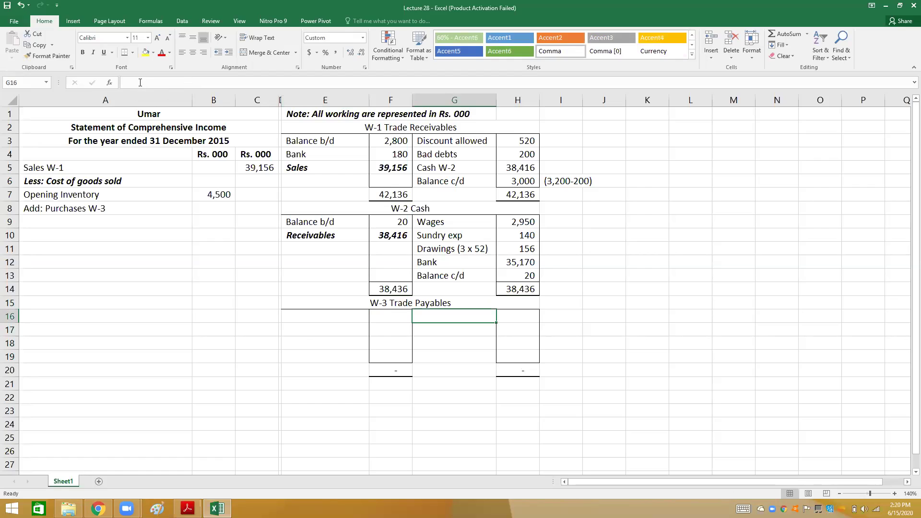
{"action": "type", "text": "Balance "}
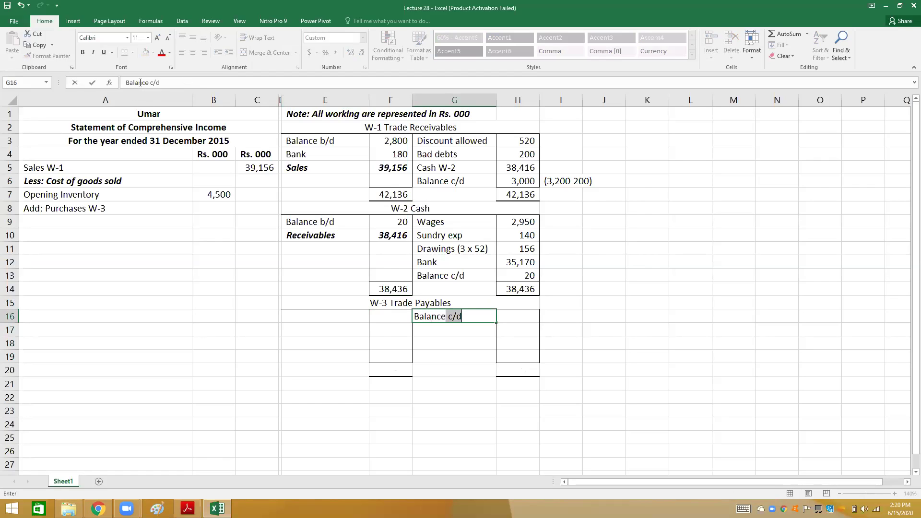
{"action": "type", "text": "b/d"}
{"action": "key", "text": "Right"}
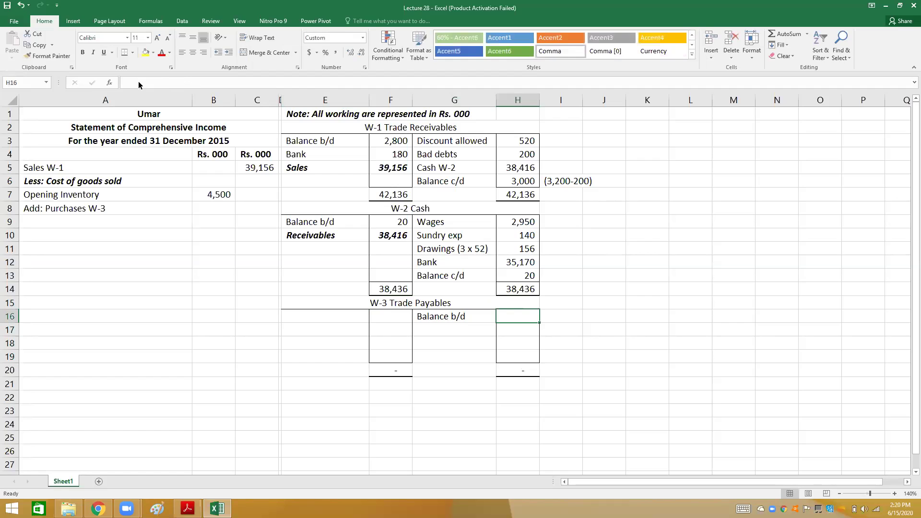
{"action": "key", "text": "alt+Tab"}
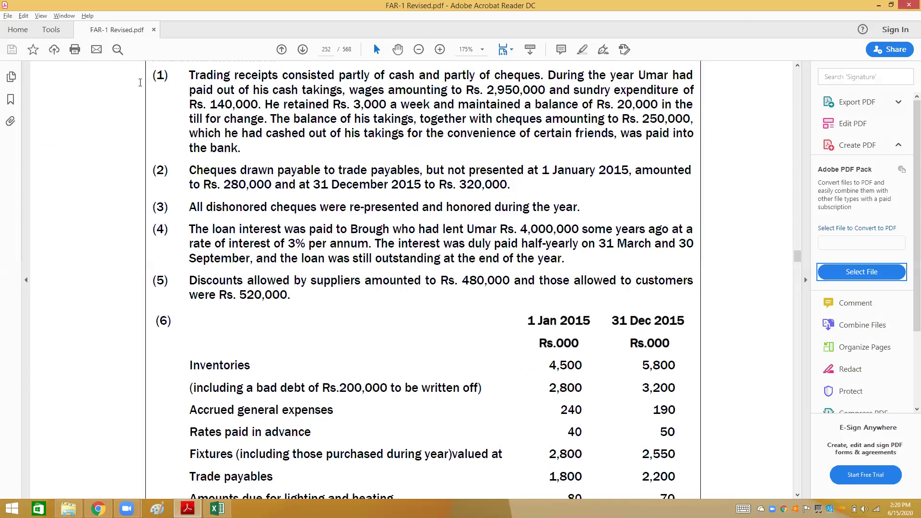
{"action": "key", "text": "alt+Tab"}
{"action": "type", "text": "rchases"}
{"action": "key", "text": "Return"}
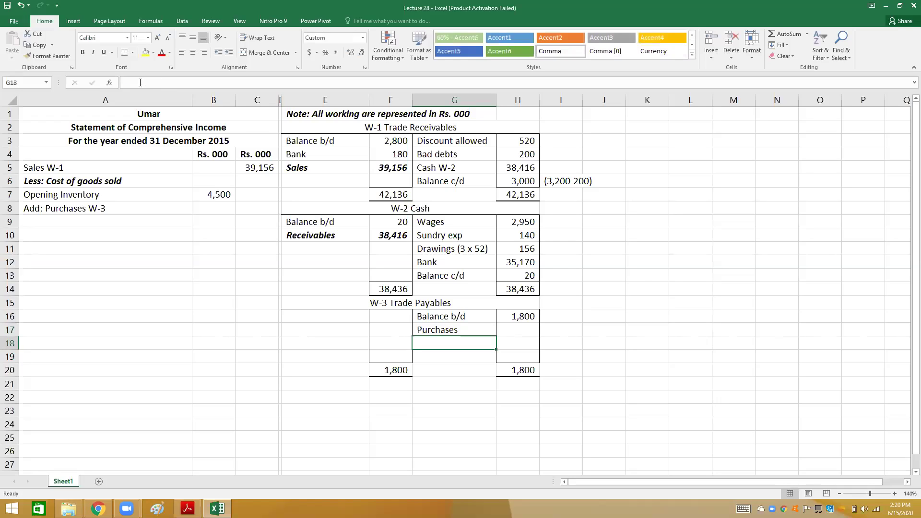
Step: Check the bank summary in the PDF for payments to trade payables and enter "Bank" in E16
{"action": "key", "text": "Up"}
{"action": "key", "text": "Up"}
{"action": "key", "text": "Left"}
{"action": "key", "text": "Left"}
{"action": "key", "text": "Left"}
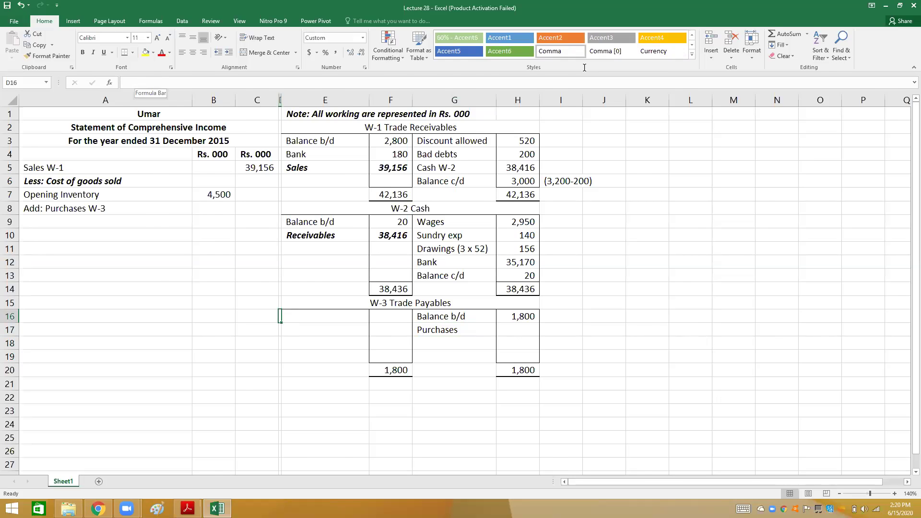
{"action": "key", "text": "alt+Tab"}
{"action": "scroll", "coordinate": [586, 71], "scroll_direction": "up", "scroll_amount": 10}
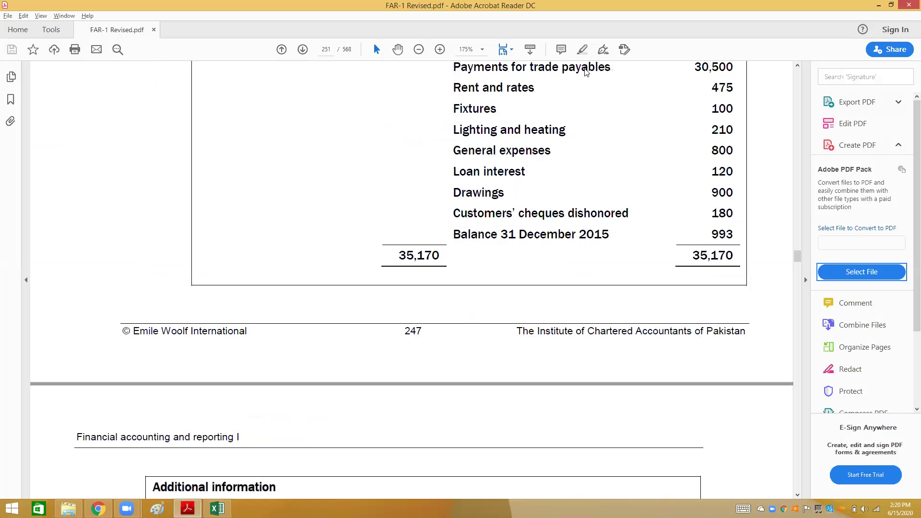
{"action": "scroll", "coordinate": [585, 71], "scroll_direction": "up", "scroll_amount": 2}
{"action": "key", "text": "alt+Tab"}
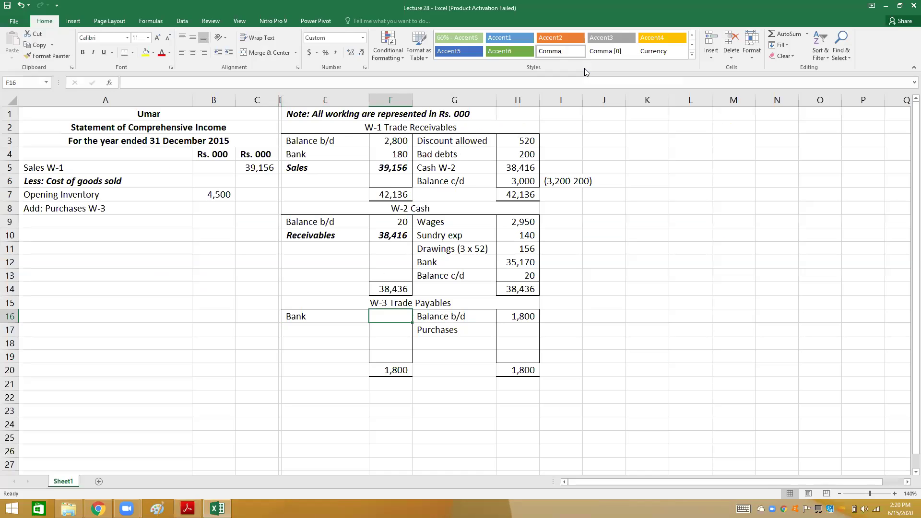
Step: Extend the Bank label in E16 of the Trade Payables account to "Bank W-4"
{"action": "key", "text": "alt+Tab"}
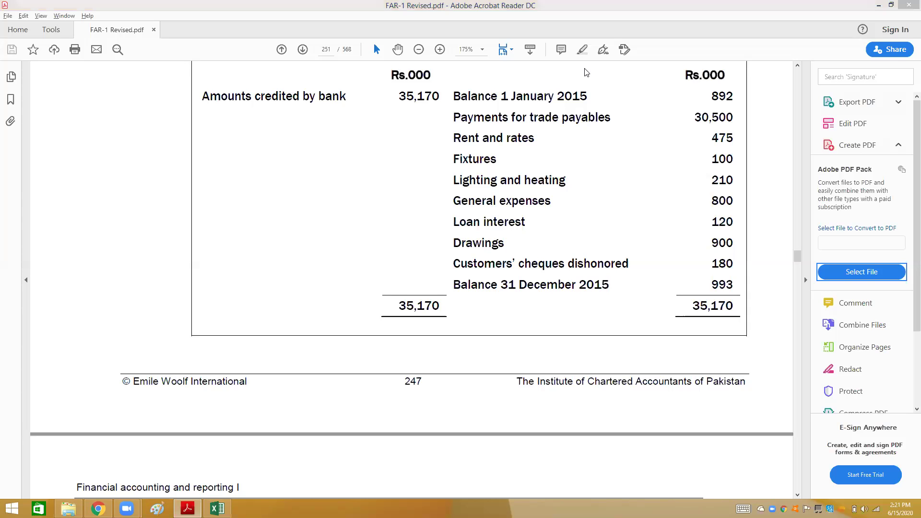
{"action": "key", "text": "alt+Tab"}
{"action": "double_click", "coordinate": [354, 312]}
{"action": "type", "text": "W"}
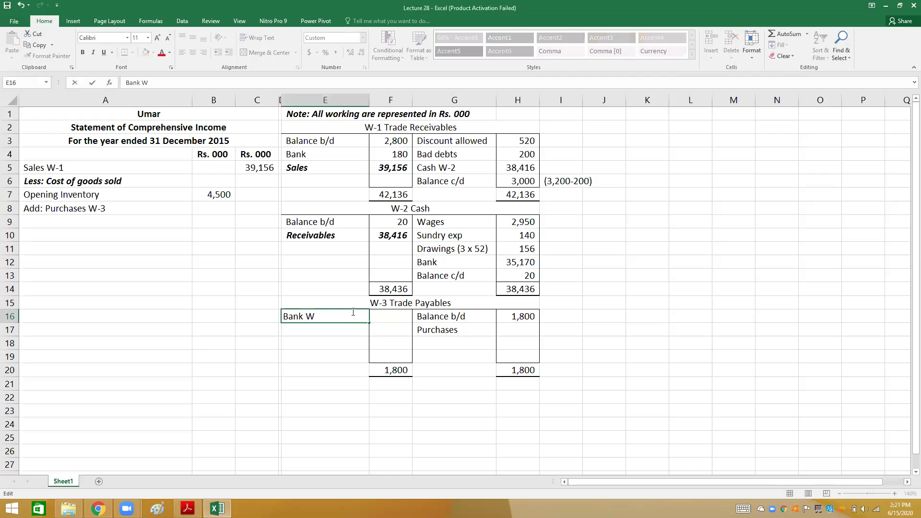
{"action": "type", "text": "-4"}
{"action": "key", "text": "ctrl+Return"}
Step: Enter the working title "W-4 Payments to Payables" in E21 below the Trade Payables account
{"action": "key", "text": "Down"}
{"action": "key", "text": "Down"}
{"action": "key", "text": "Down"}
{"action": "key", "text": "Down"}
{"action": "key", "text": "Down"}
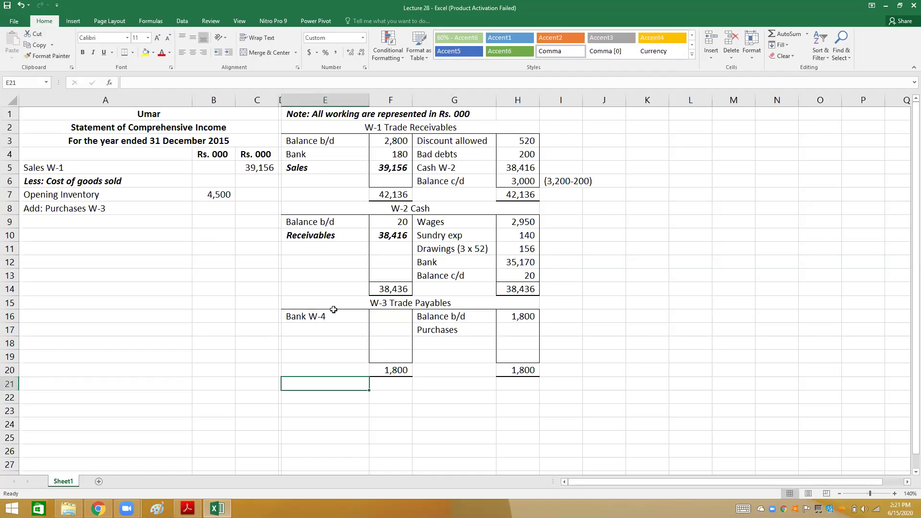
{"action": "type", "text": "W-4"}
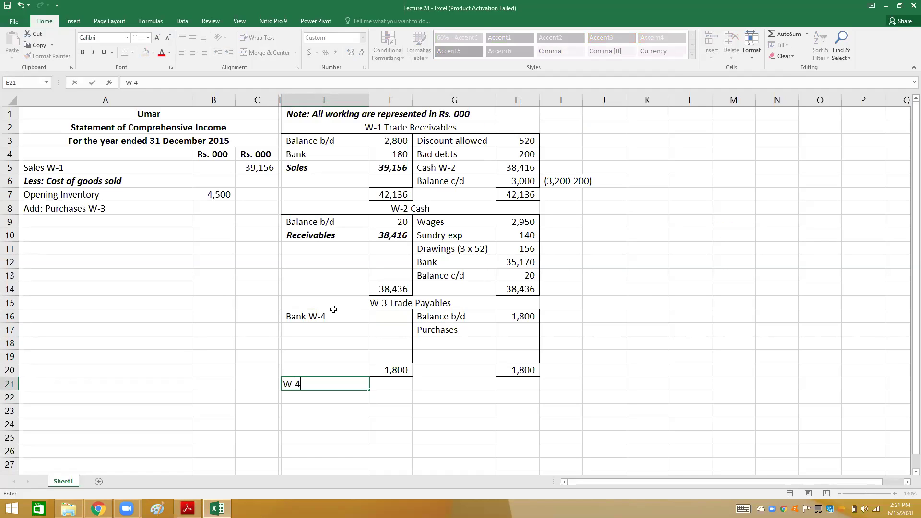
{"action": "type", "text": " Payments to Payables"}
{"action": "key", "text": "Return"}
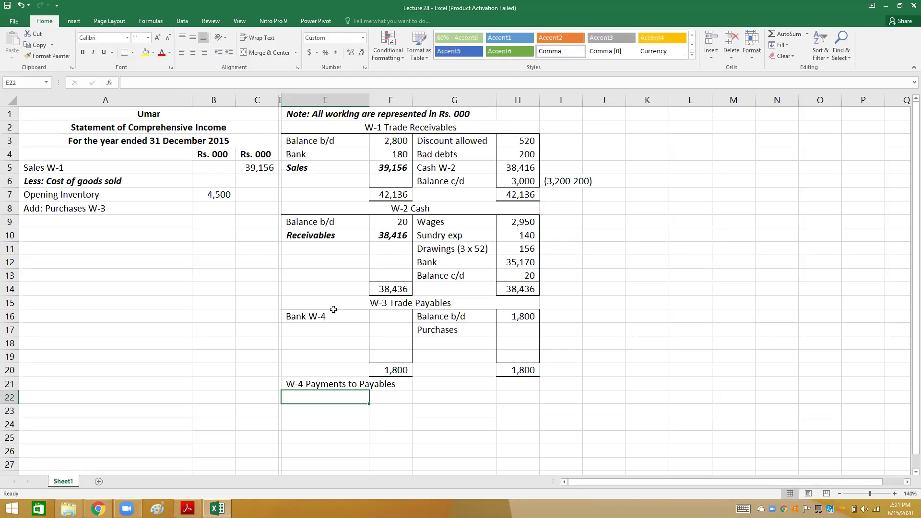
Step: Enter "Payments as per bank statement" in E22 with 30500 in H22
{"action": "type", "text": "Pay"}
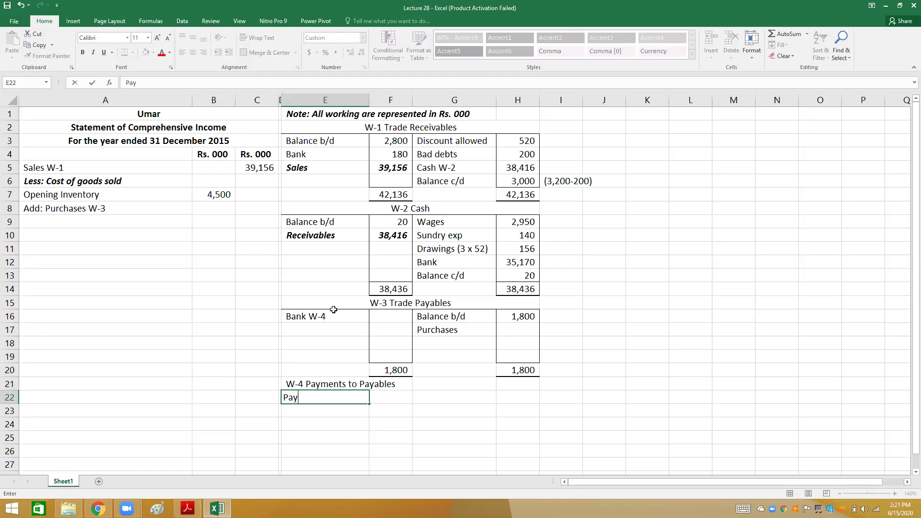
{"action": "type", "text": "ments as per bank statement"}
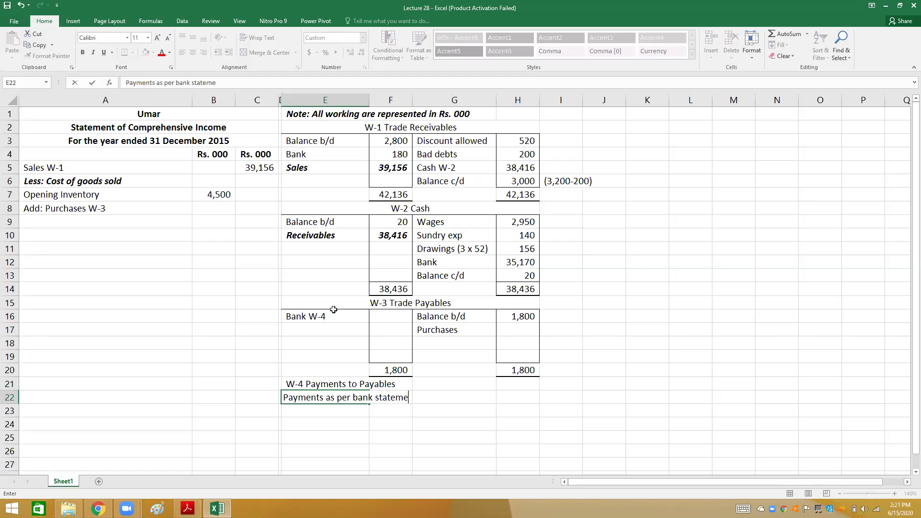
{"action": "key", "text": "Right"}
{"action": "key", "text": "Right"}
{"action": "key", "text": "Right"}
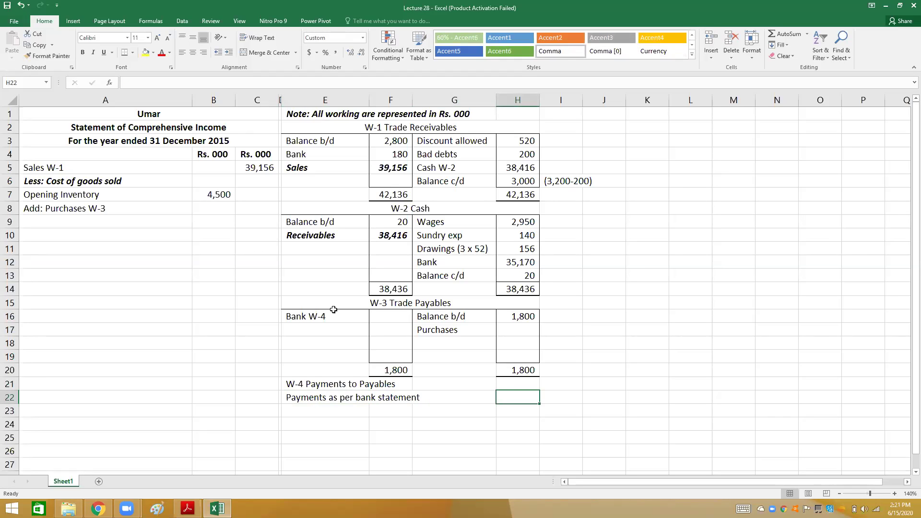
{"action": "type", "text": "30500"}
{"action": "key", "text": "Return"}
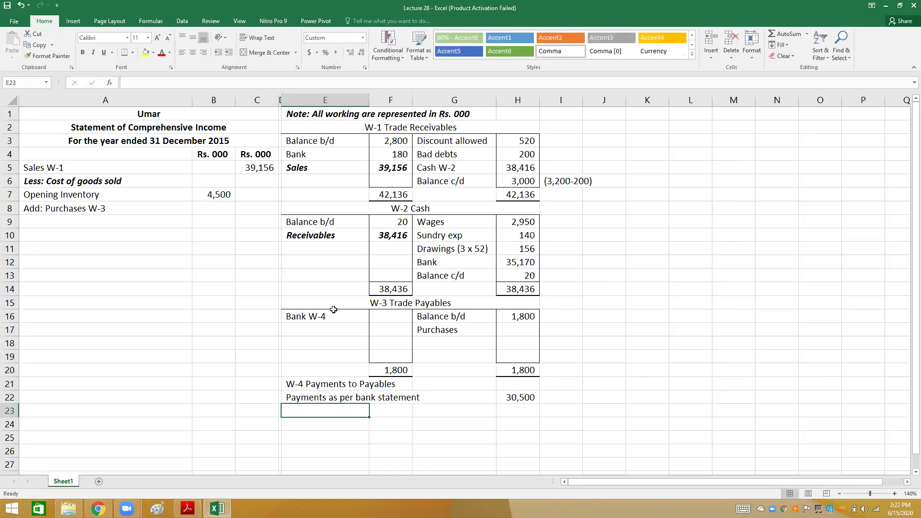
Step: Enter "Less: Payment made in the last year" in E23 with (280) in H23, from the PDF note on unpresented cheques
{"action": "key", "text": "alt+Tab"}
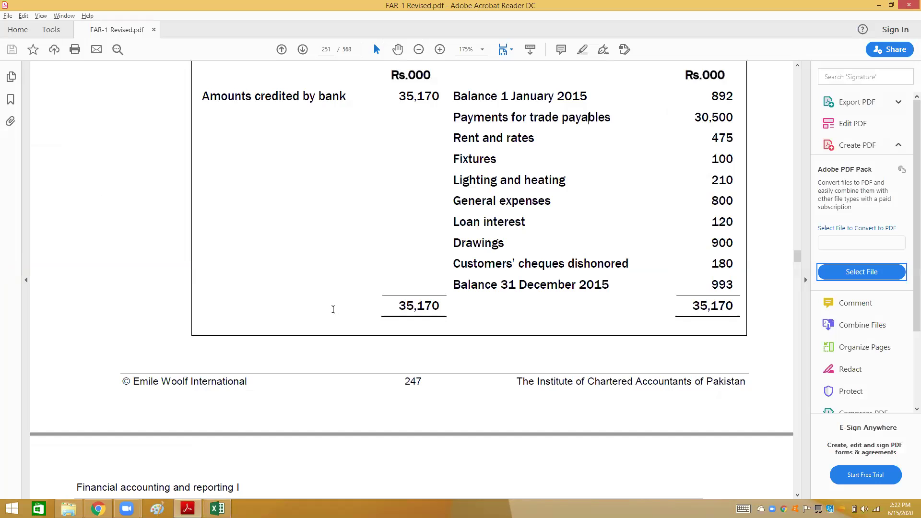
{"action": "scroll", "coordinate": [333, 310], "scroll_direction": "down", "scroll_amount": 5}
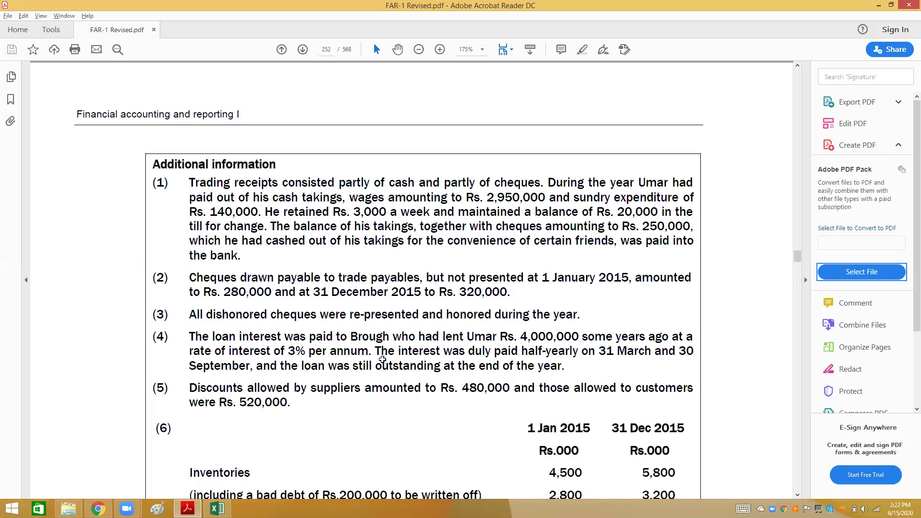
{"action": "key", "text": "alt+Tab"}
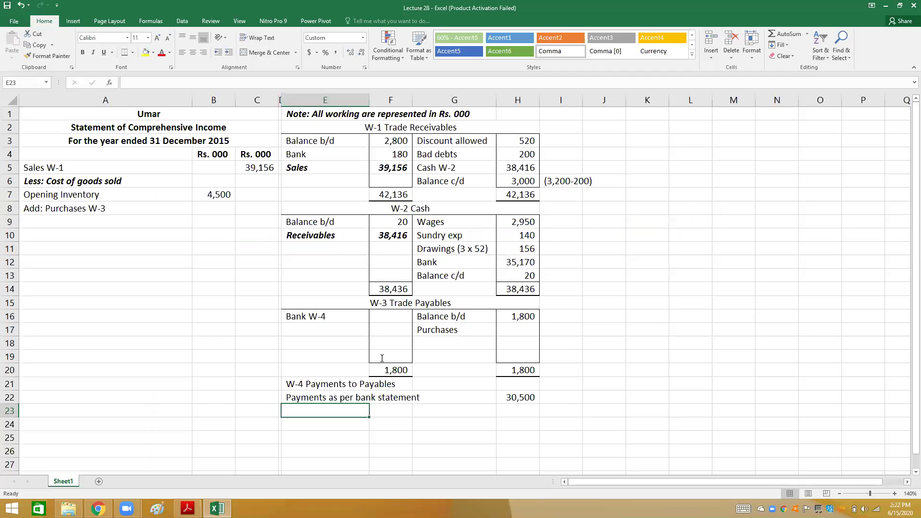
{"action": "key", "text": "alt+Tab"}
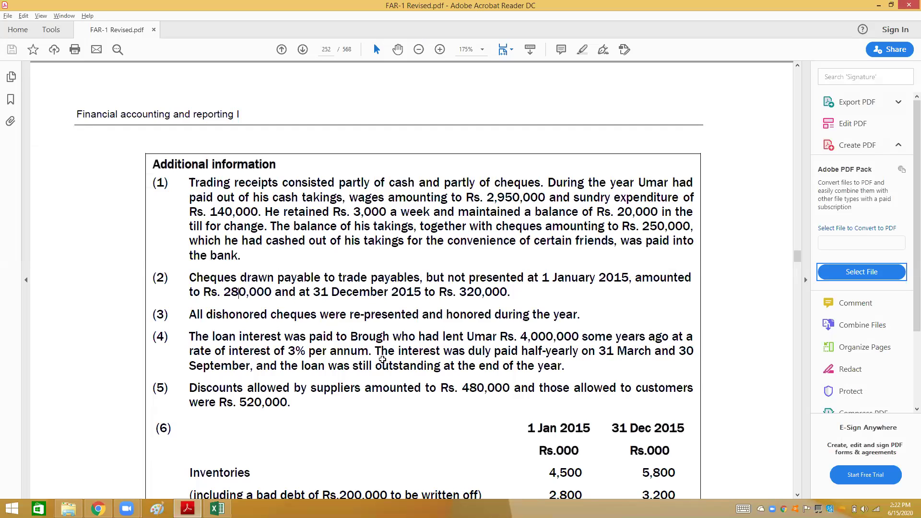
{"action": "key", "text": "alt+Tab"}
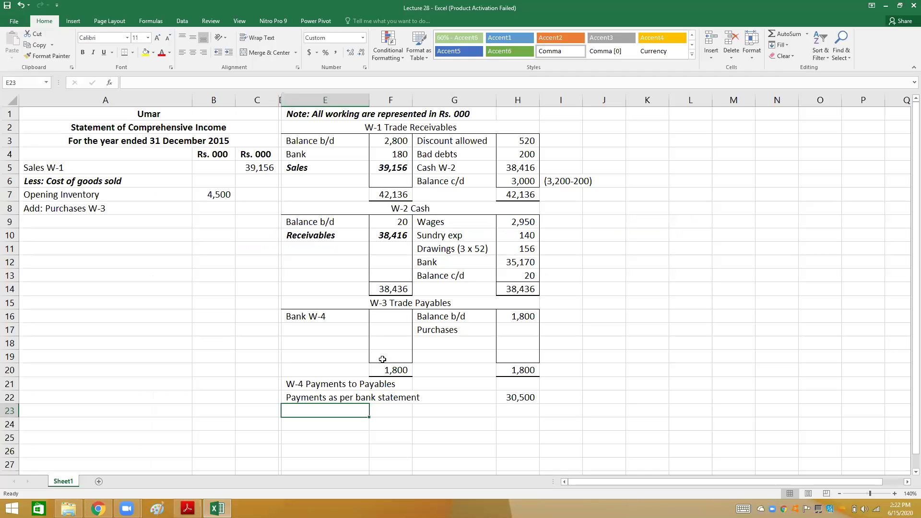
{"action": "type", "text": "Less: "}
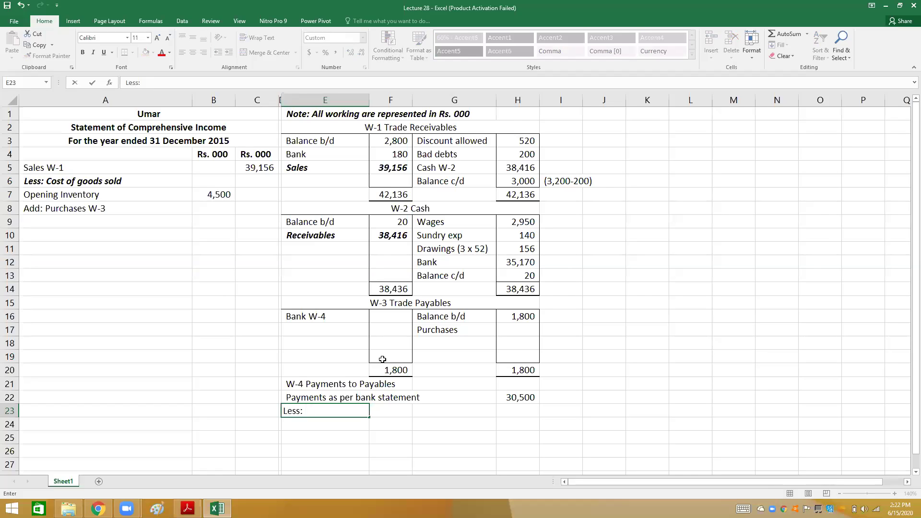
{"action": "type", "text": "Payment made in the last "}
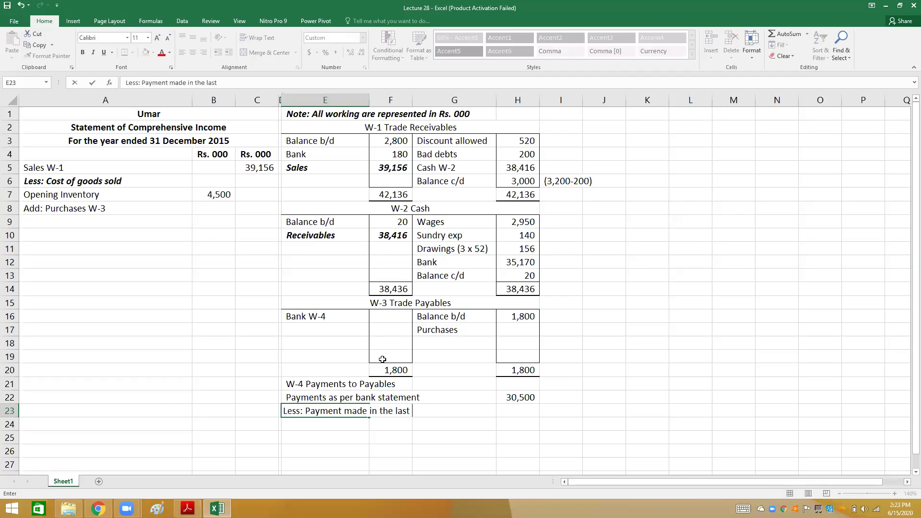
{"action": "type", "text": "year"}
{"action": "key", "text": "Tab"}
{"action": "key", "text": "Tab"}
{"action": "key", "text": "Tab"}
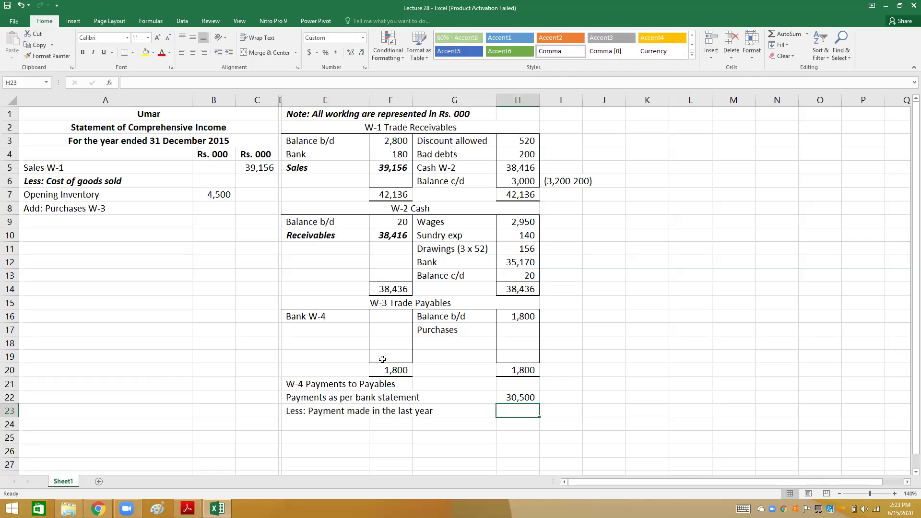
{"action": "key", "text": "alt+Tab"}
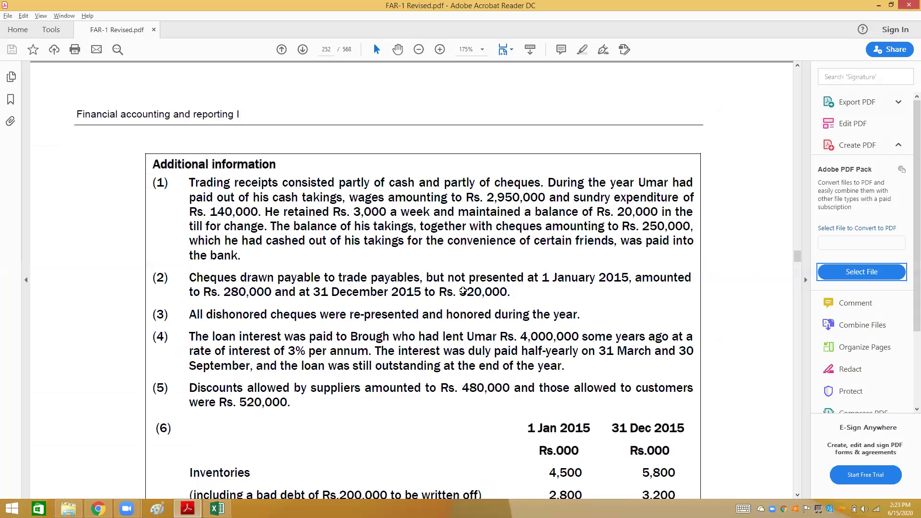
{"action": "key", "text": "alt+Tab"}
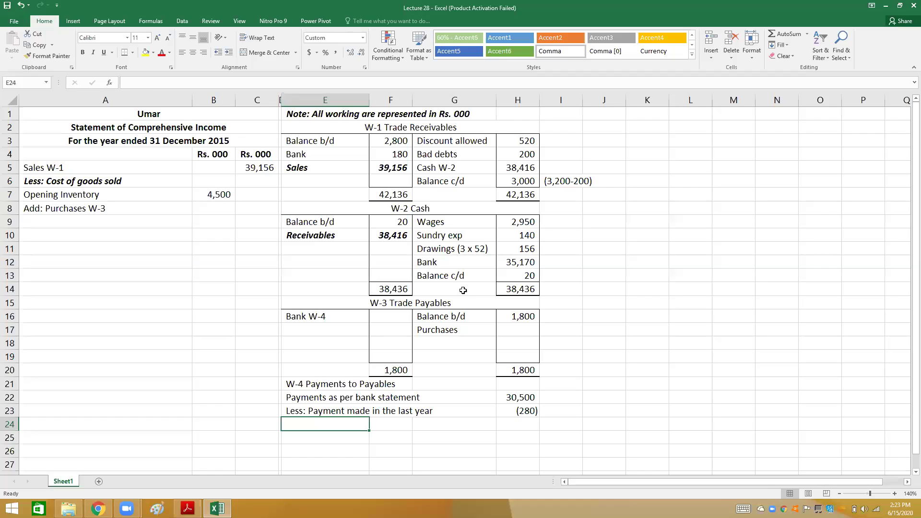
Step: Enter "Add: Payment made in current year" in E24 with 320 in H24, from the same PDF note
{"action": "type", "text": "Add: Pa"}
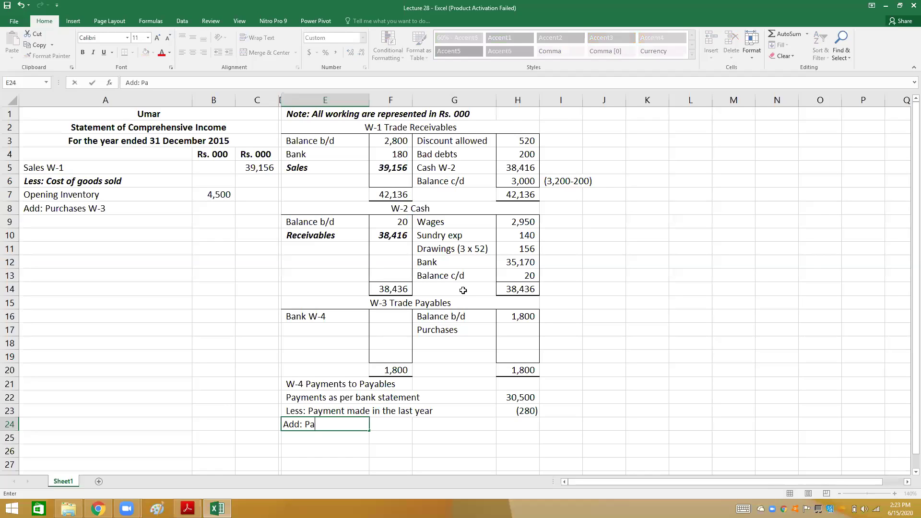
{"action": "type", "text": "yment made in current year"}
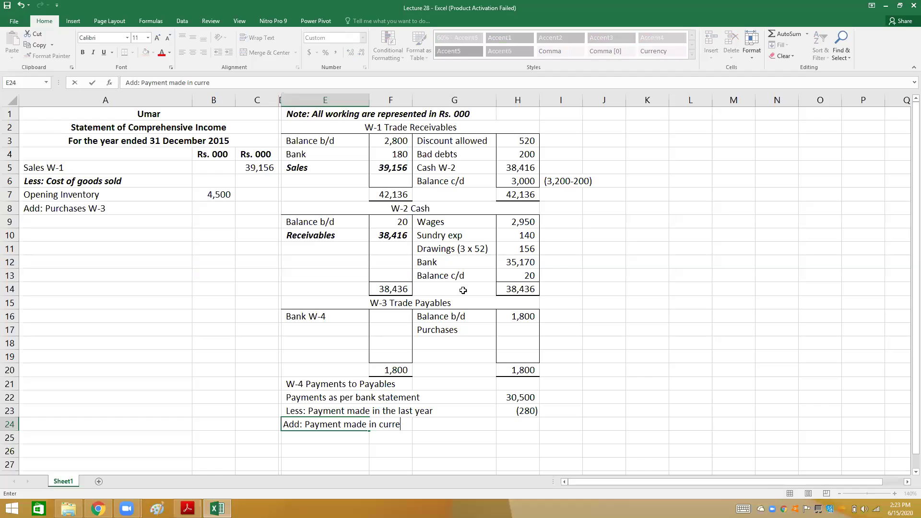
{"action": "key", "text": "Tab"}
{"action": "key", "text": "Tab"}
{"action": "key", "text": "Tab"}
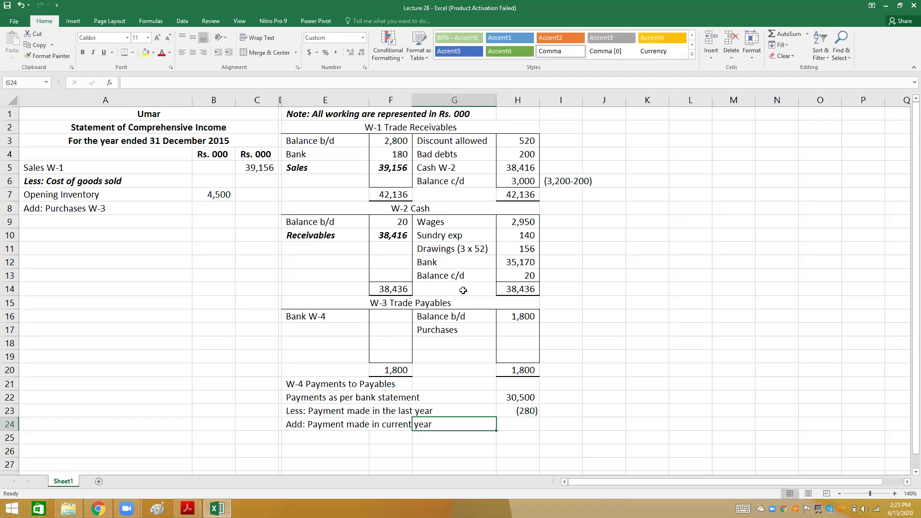
{"action": "key", "text": "alt+Tab"}
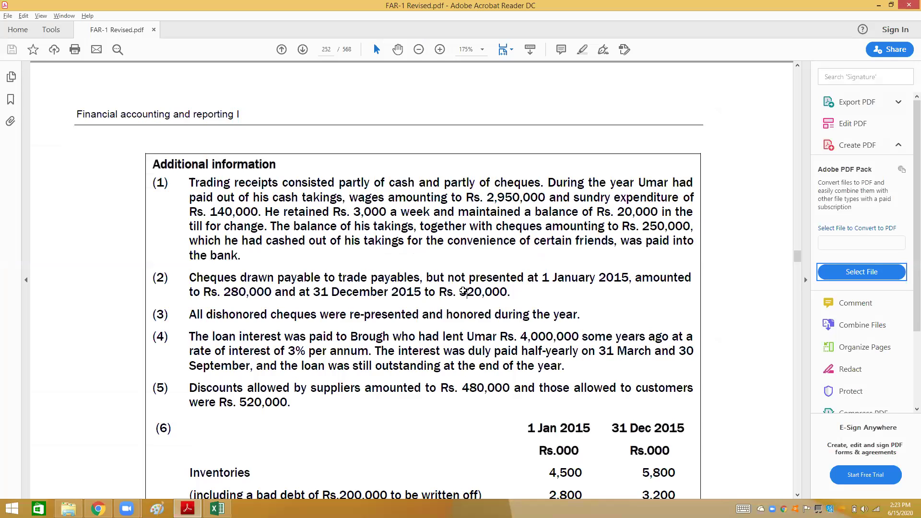
{"action": "key", "text": "alt+Tab"}
Step: Label E25 "Payments as per bank book" and go to H25 for its amount
{"action": "type", "text": "ook"}
{"action": "key", "text": "Tab"}
{"action": "key", "text": "Tab"}
{"action": "key", "text": "Tab"}
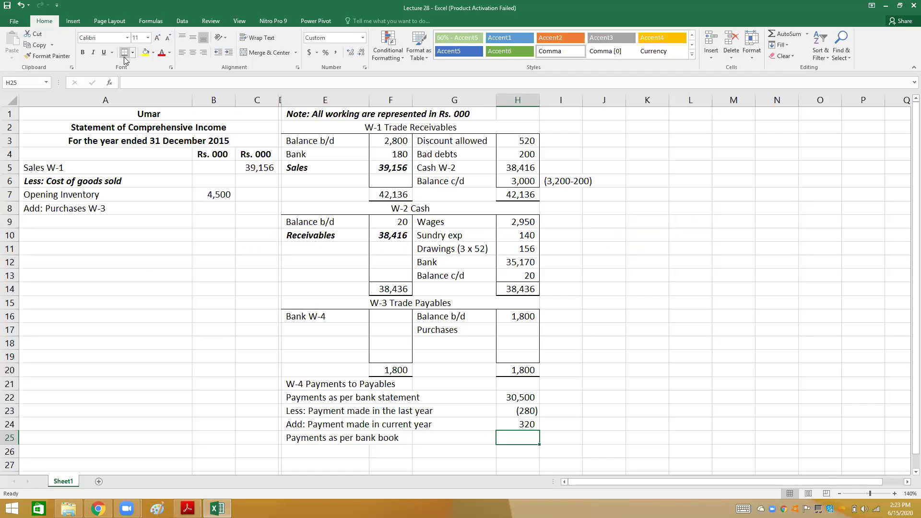
Step: Total the payments as per bank book in H25 with a SUM of H22:H24
{"action": "type", "text": "=sum("}
{"action": "key", "text": "Up"}
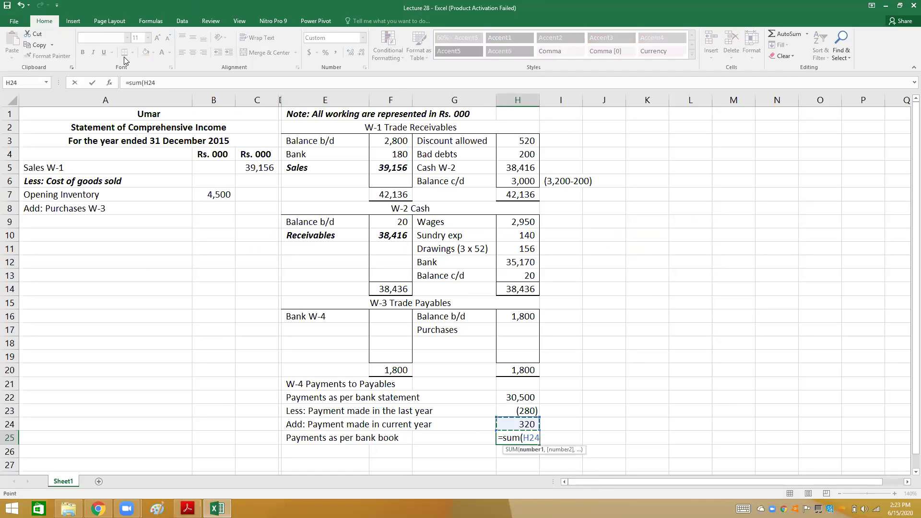
{"action": "key", "text": "shift+Up"}
{"action": "key", "text": "shift+Up"}
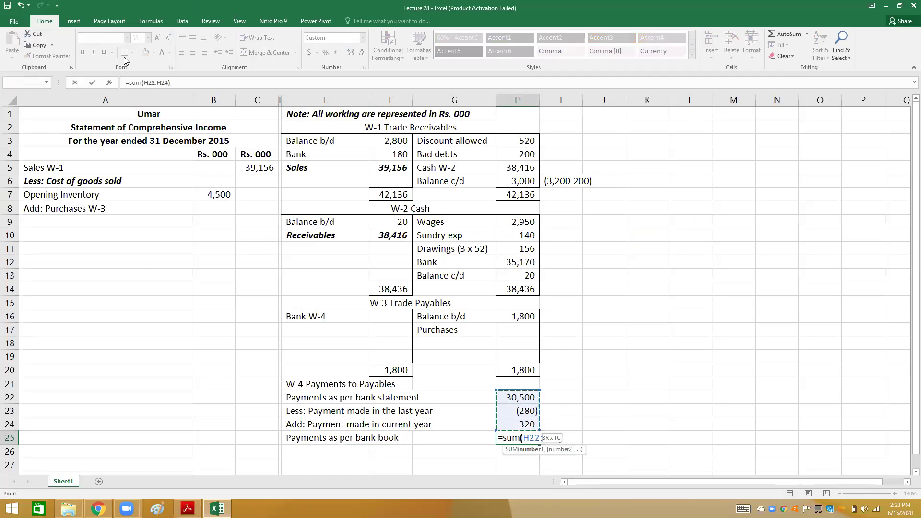
{"action": "key", "text": "Return"}
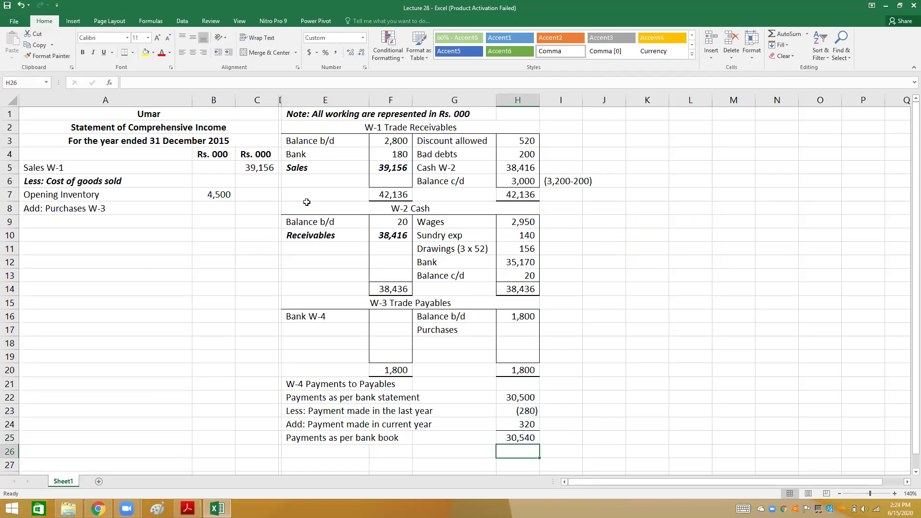
Step: Link the Bank W-4 amount in F16 of Trade Payables to the bank book payments total in H25
{"action": "left_click", "coordinate": [395, 316]}
{"action": "type", "text": "="}
{"action": "left_click", "coordinate": [515, 439]}
{"action": "key", "text": "Return"}
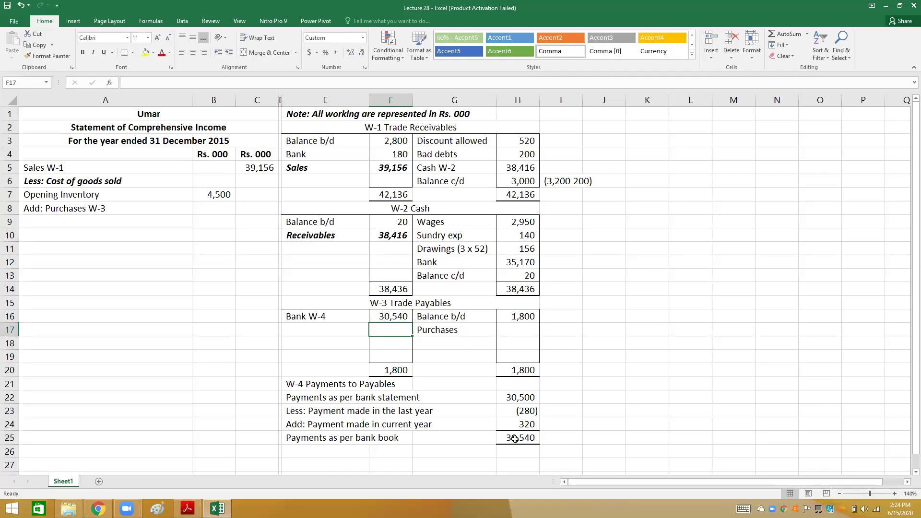
Step: Review the W-4 Payments to Payables amounts in H22 to H25, from the bank statement figure to the bank book total
{"action": "key", "text": "Left"}
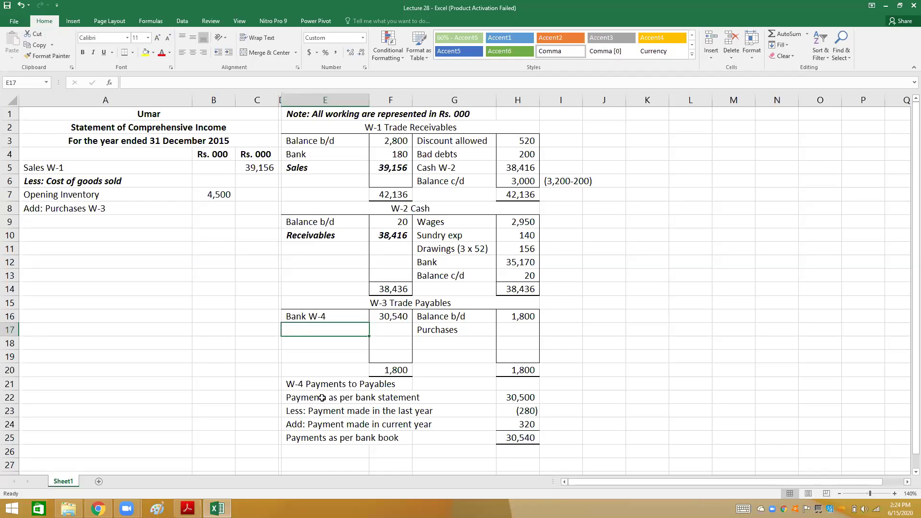
{"action": "left_click", "coordinate": [521, 399]}
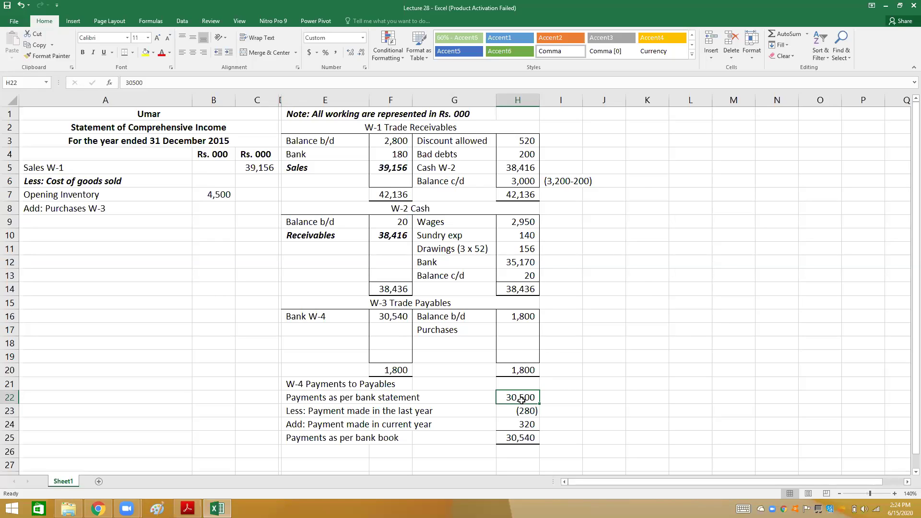
{"action": "key", "text": "Down"}
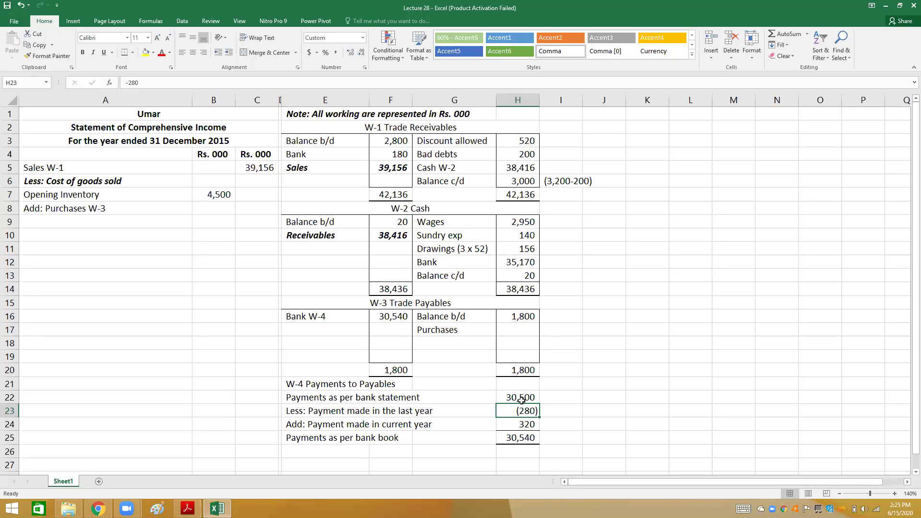
{"action": "left_click", "coordinate": [522, 398]}
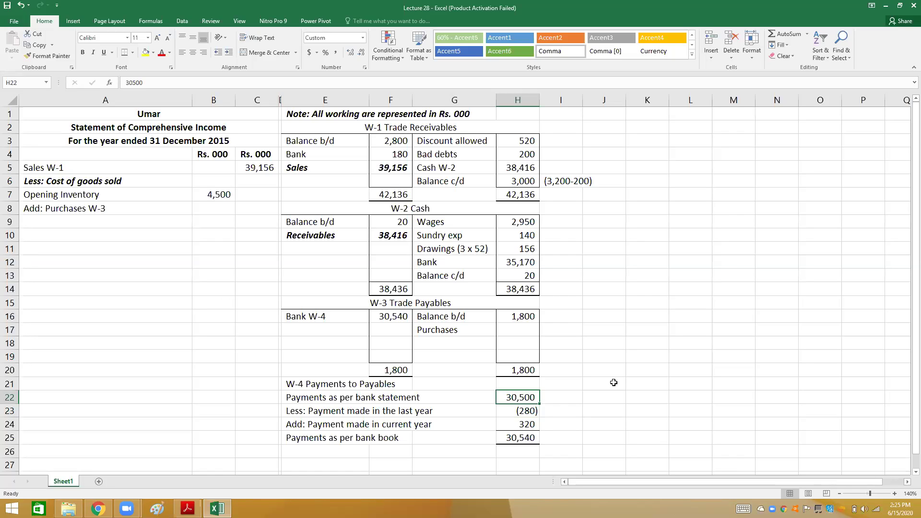
{"action": "key", "text": "Down"}
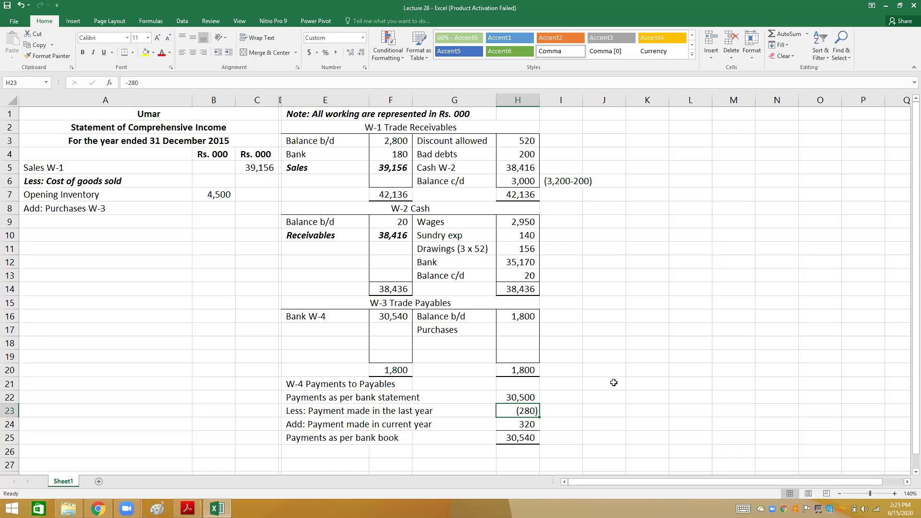
{"action": "key", "text": "Down"}
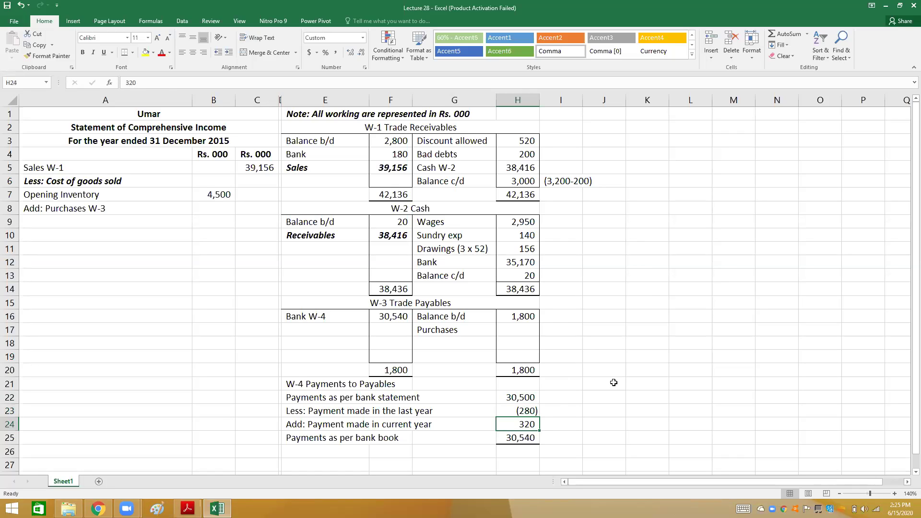
{"action": "key", "text": "Down"}
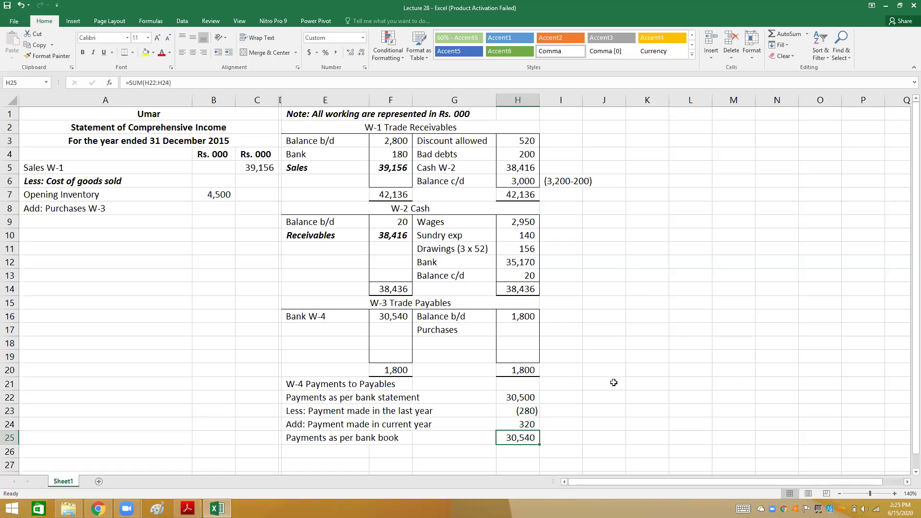
{"action": "key", "text": "Down"}
{"action": "key", "text": "Up"}
{"action": "key", "text": "Up"}
{"action": "key", "text": "Down"}
Step: Enter "Disc. Received" in E17 with 480 in F17, from the PDF note on discounts allowed by suppliers
{"action": "key", "text": "alt+Tab"}
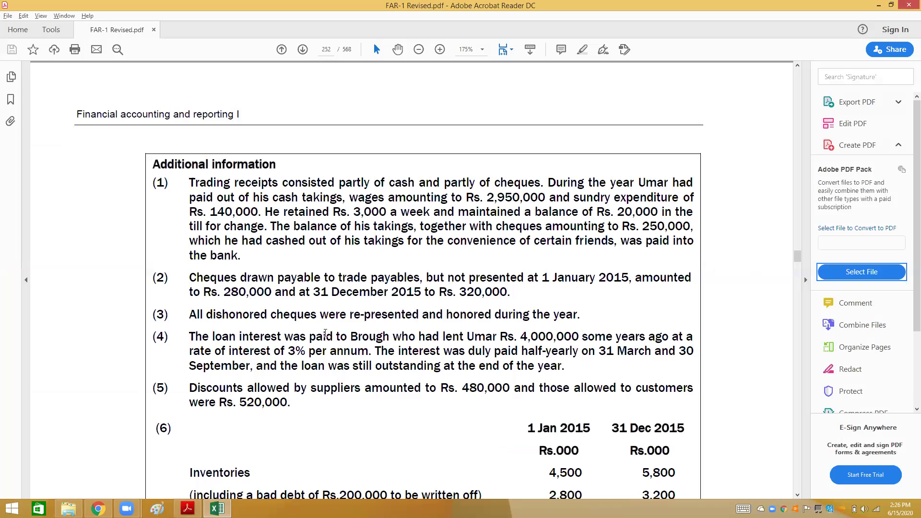
{"action": "key", "text": "alt+Tab"}
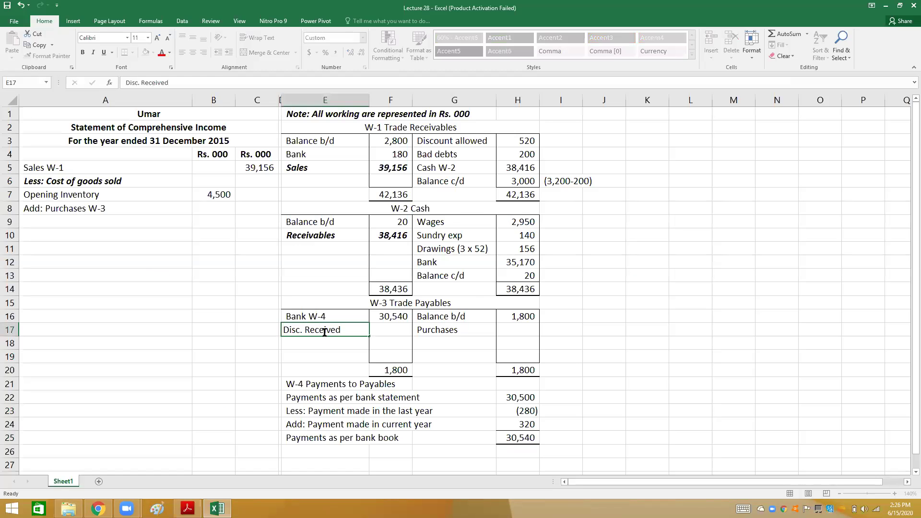
{"action": "key", "text": "alt+Tab"}
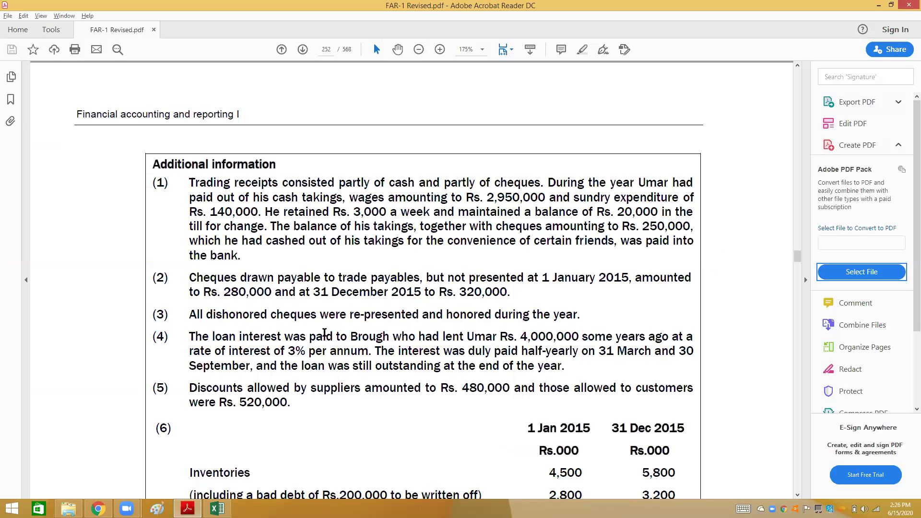
{"action": "key", "text": "alt+Tab"}
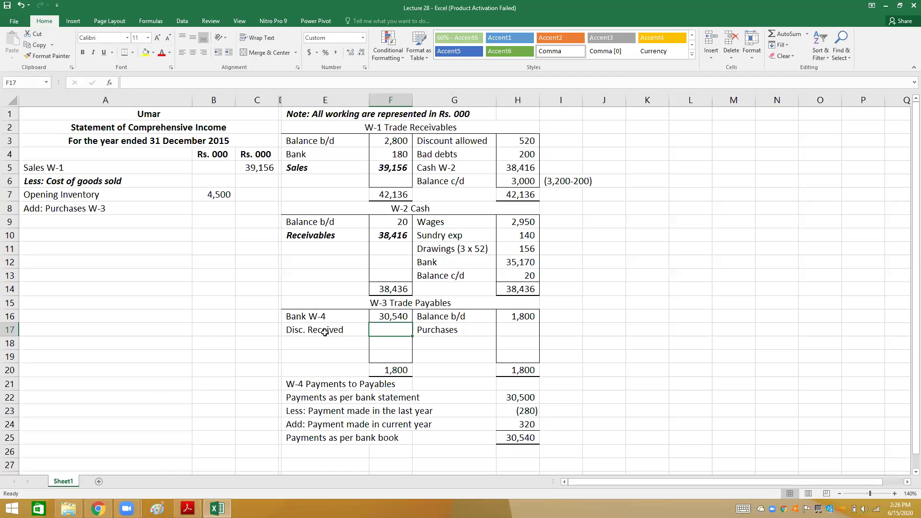
{"action": "type", "text": "480"}
{"action": "key", "text": "Return"}
Step: Enter "Balance c/d" in E19 of the Trade Payables account with 2200 in F19
{"action": "key", "text": "Down"}
{"action": "key", "text": "Left"}
{"action": "type", "text": "Balance c/d"}
{"action": "key", "text": "Tab"}
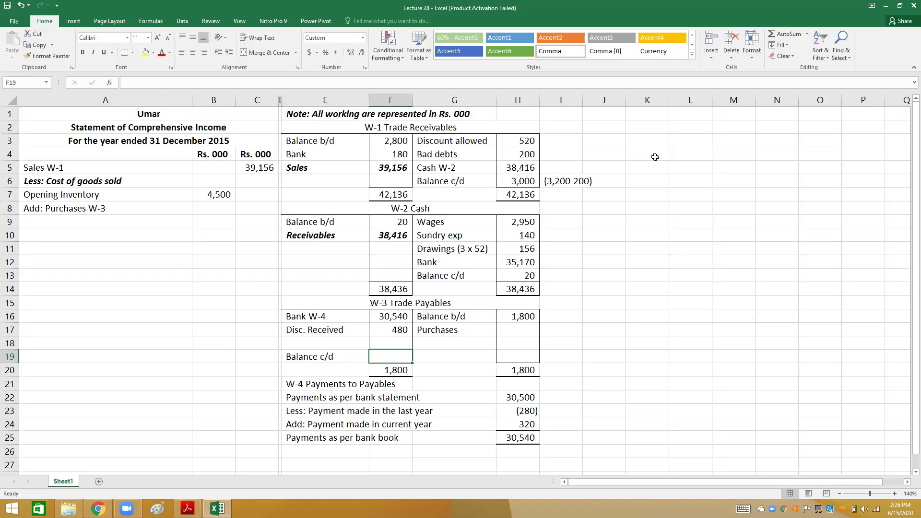
{"action": "type", "text": "2200"}
{"action": "key", "text": "Return"}
Step: Total the debit side of Trade Payables in F20 with a SUM of F16:F19
{"action": "type", "text": "1400"}
{"action": "key", "text": "Escape"}
{"action": "type", "text": "=sum("}
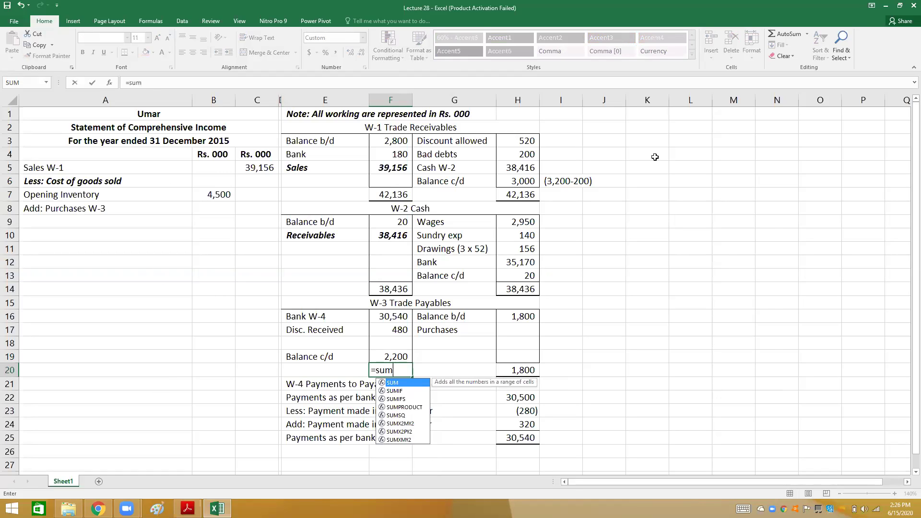
{"action": "key", "text": "Up"}
{"action": "key", "text": "Up"}
{"action": "key", "text": "Up"}
{"action": "key", "text": "Up"}
{"action": "key", "text": "shift+Down"}
{"action": "key", "text": "shift+Down"}
{"action": "key", "text": "shift+Down"}
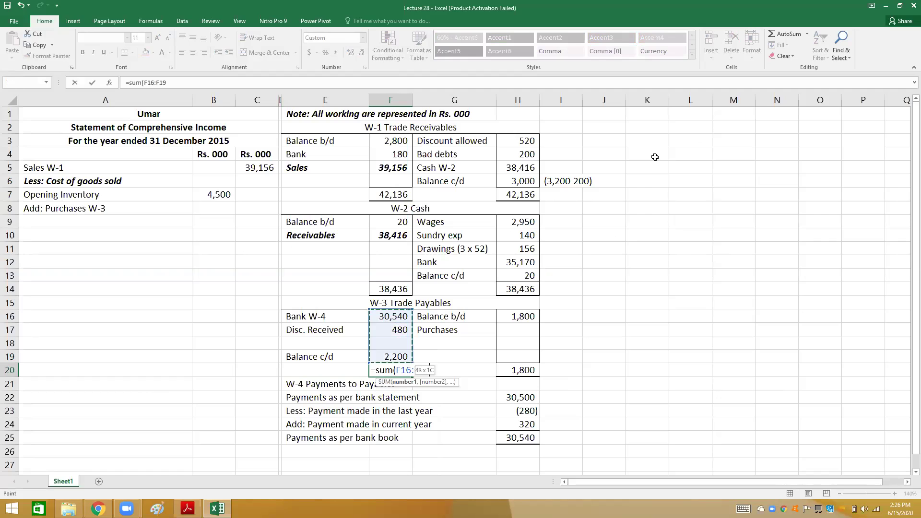
{"action": "key", "text": "Return"}
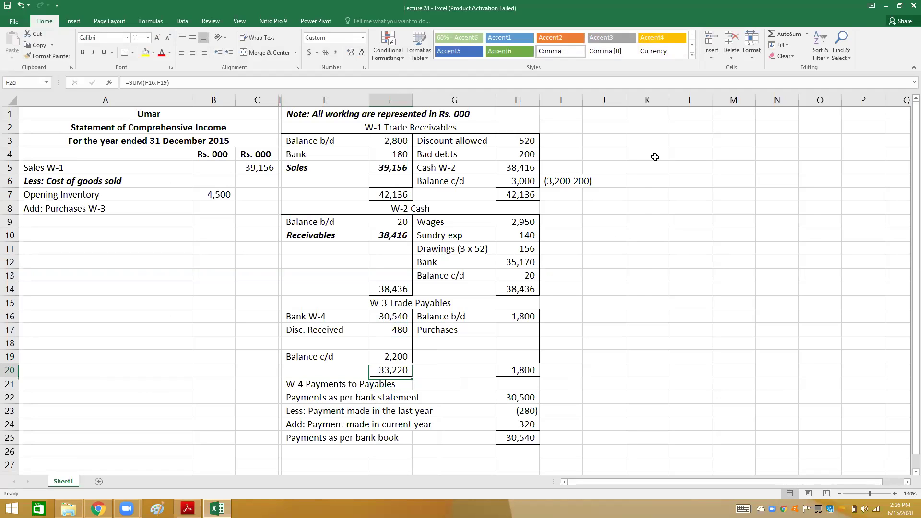
Step: Set the credit-side total of Trade Payables in H20 to 33220
{"action": "key", "text": "Up"}
{"action": "key", "text": "Right"}
{"action": "key", "text": "Right"}
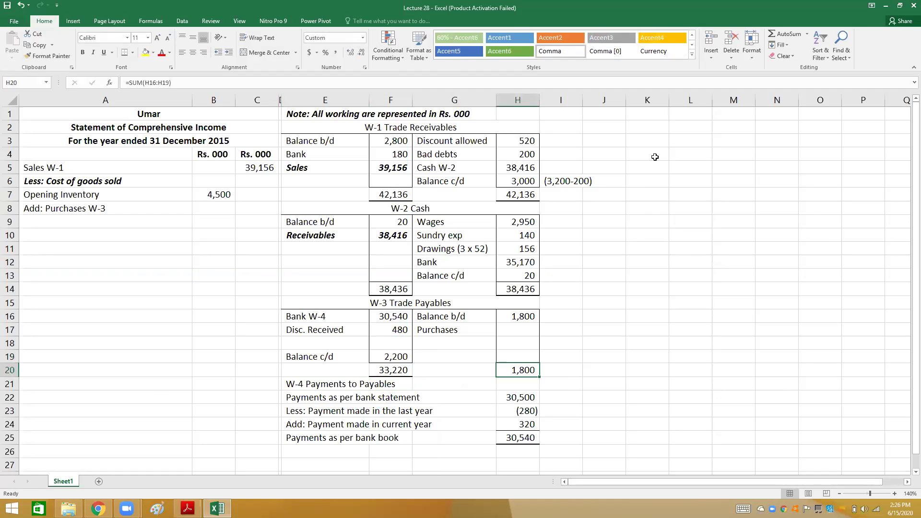
{"action": "type", "text": "33220"}
{"action": "key", "text": "Return"}
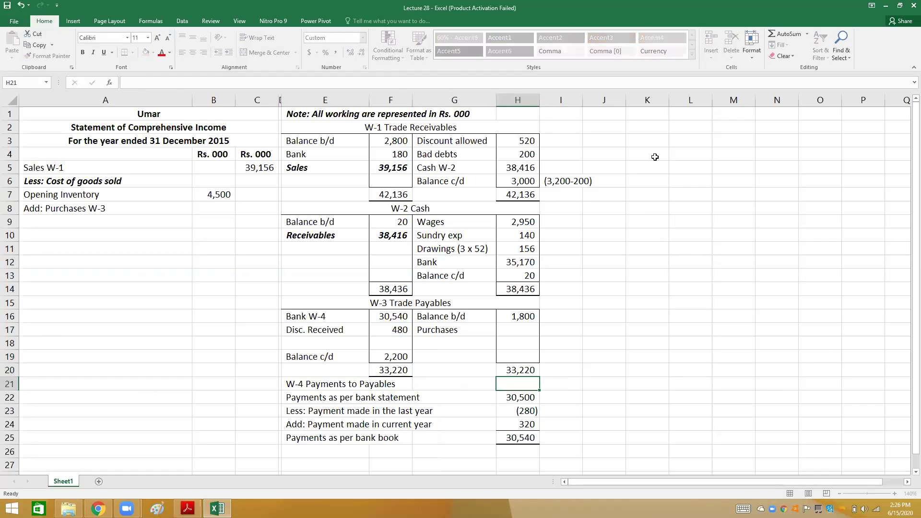
Step: Calculate Purchases in H17 as H20 minus H16, and format the Purchases label and amount in bold italics
{"action": "key", "text": "Up"}
{"action": "key", "text": "Up"}
{"action": "key", "text": "Up"}
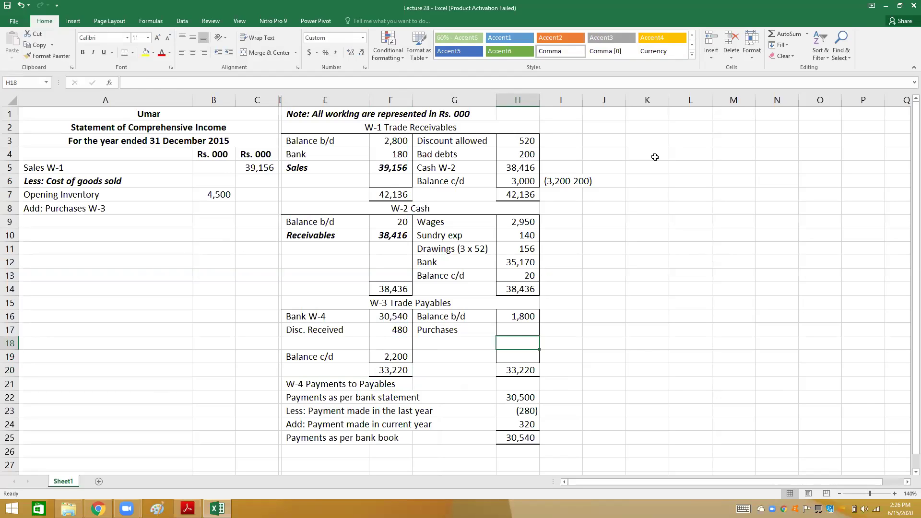
{"action": "key", "text": "Up"}
{"action": "type", "text": "=H20-"}
{"action": "key", "text": "Up"}
{"action": "key", "text": "Return"}
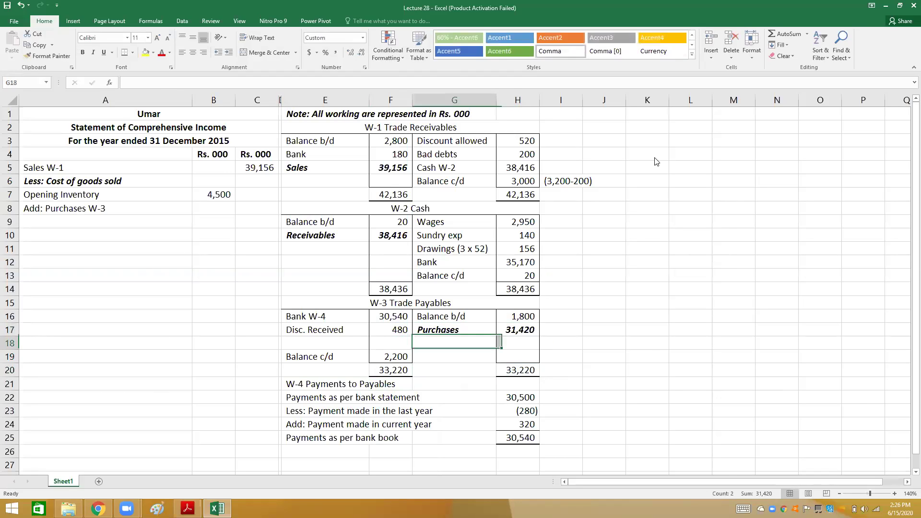
Step: Link the Purchases W-3 amount in B8 to H17 and add a bottom border beneath it
{"action": "left_click", "coordinate": [213, 209]}
{"action": "type", "text": "="}
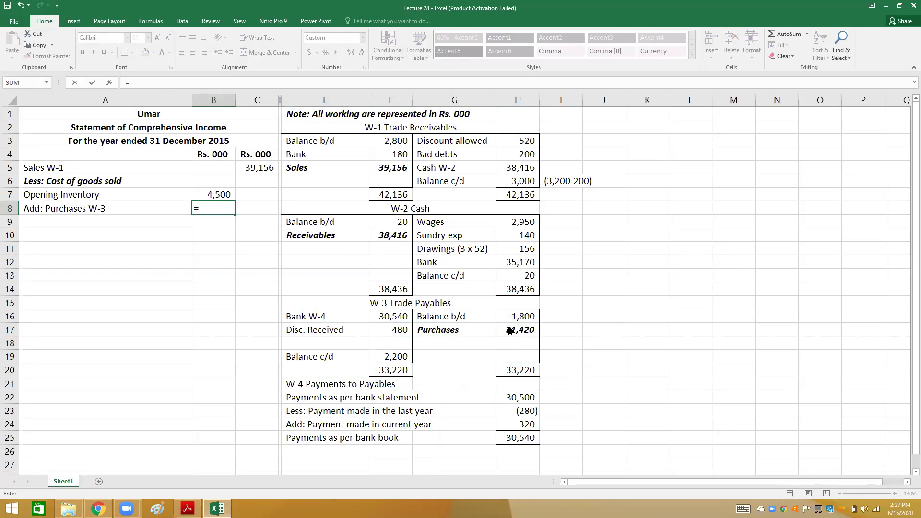
{"action": "left_click", "coordinate": [510, 330]}
{"action": "key", "text": "Return"}
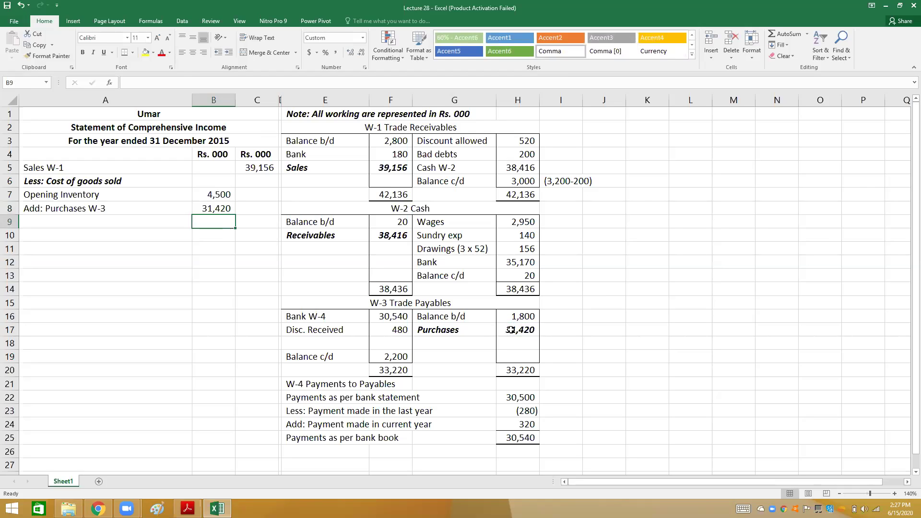
{"action": "key", "text": "Up"}
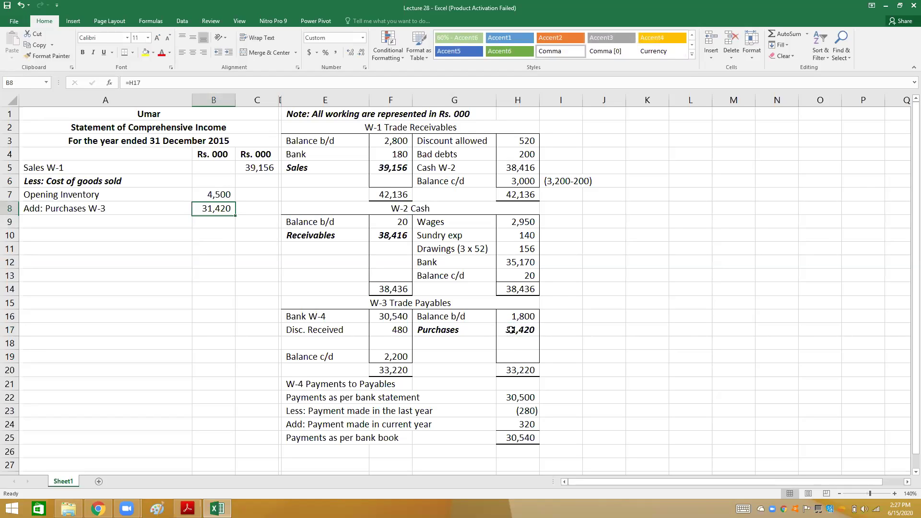
{"action": "left_click", "coordinate": [132, 53]}
{"action": "left_click", "coordinate": [133, 76]}
Step: Add opening inventory and purchases in B9 with a formula summing B8 and B7
{"action": "key", "text": "Down"}
{"action": "type", "text": "="}
{"action": "key", "text": "Up"}
{"action": "type", "text": "+"}
{"action": "key", "text": "Up"}
{"action": "key", "text": "Up"}
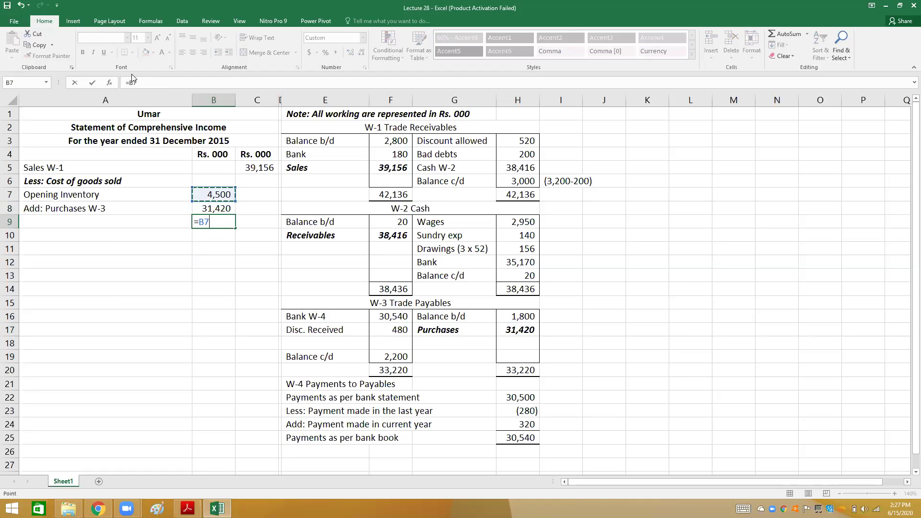
{"action": "key", "text": "Return"}
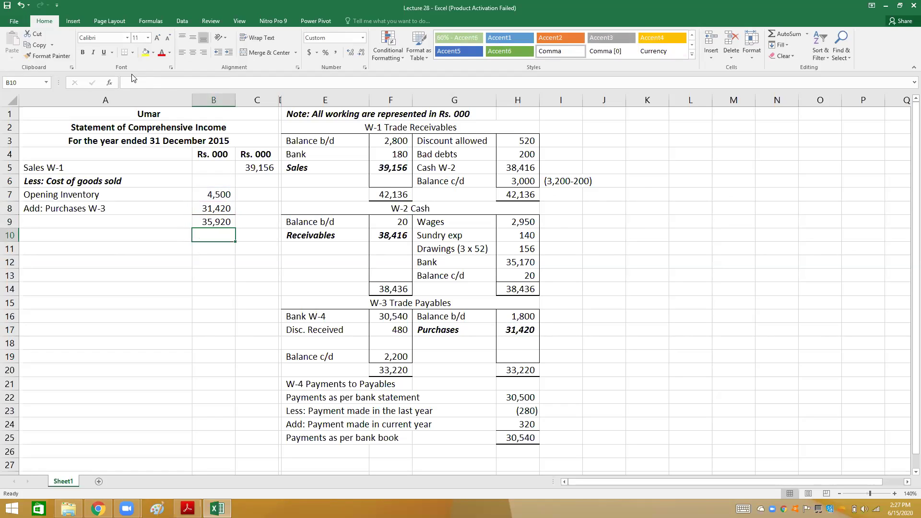
Step: Enter "Less: Closing Inventory" in A10 with (5,800) in B10 from the PDF balances, underlined with a bottom border
{"action": "key", "text": "Left"}
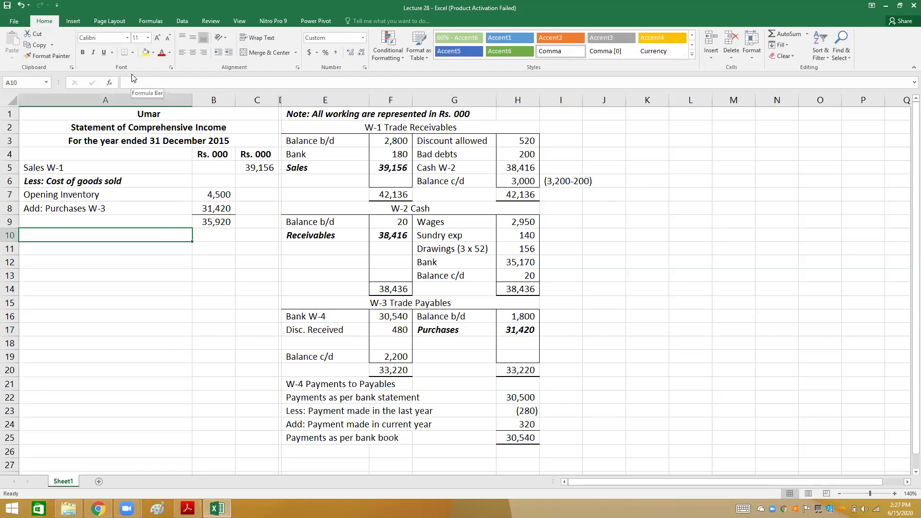
{"action": "type", "text": "Less: C"}
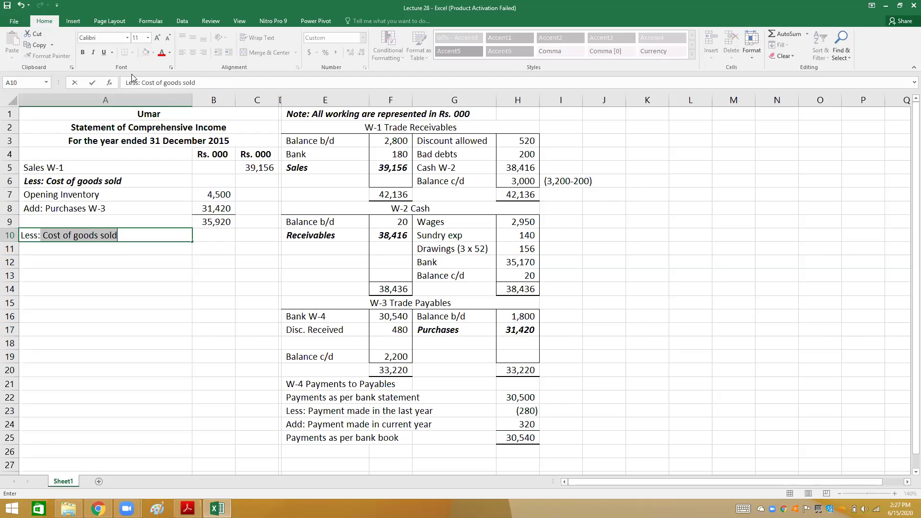
{"action": "type", "text": "losing Inv"}
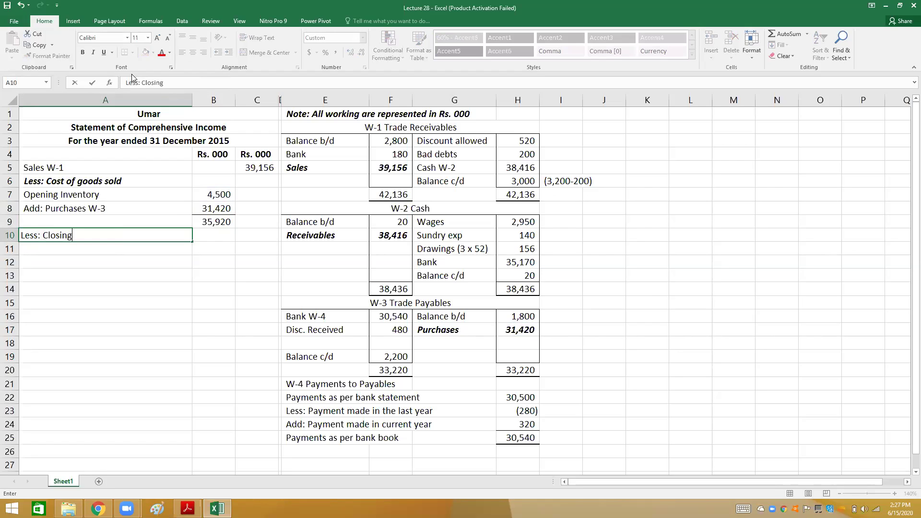
{"action": "type", "text": "entory"}
{"action": "key", "text": "Tab"}
{"action": "key", "text": "alt+Tab"}
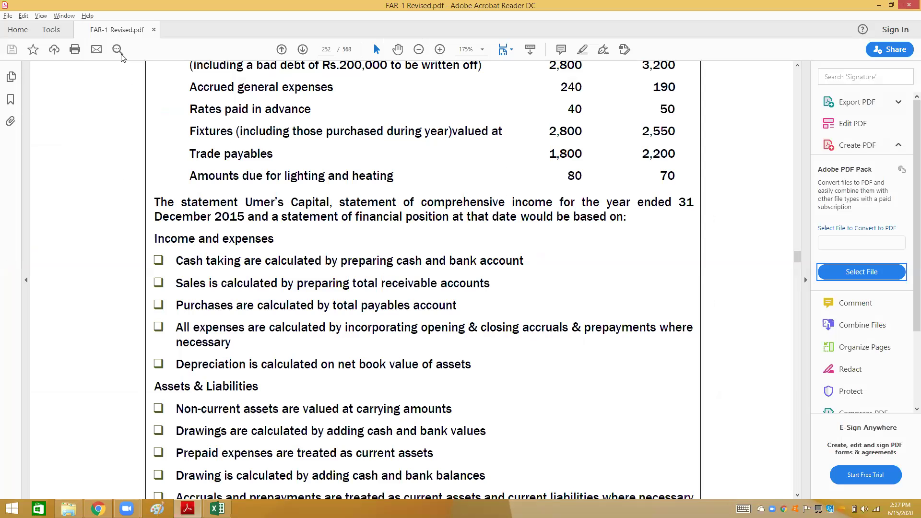
{"action": "key", "text": "alt+Tab"}
Step: Calculate the cost of goods sold in C10 as a negative with the formula =-(B9+B10)
{"action": "key", "text": "Right"}
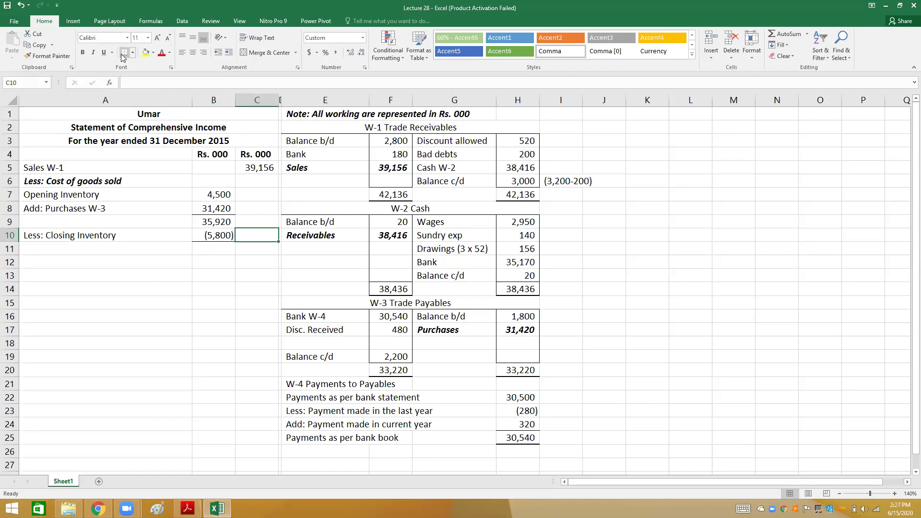
{"action": "type", "text": "=-("}
{"action": "key", "text": "Left"}
{"action": "key", "text": "Up"}
{"action": "type", "text": "+"}
{"action": "key", "text": "Left"}
{"action": "key", "text": "Return"}
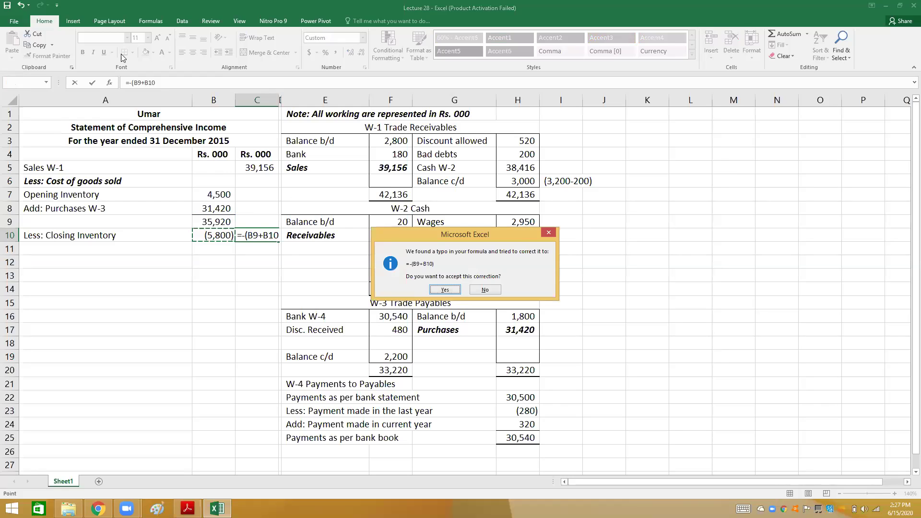
{"action": "key", "text": "Return"}
{"action": "key", "text": "Up"}
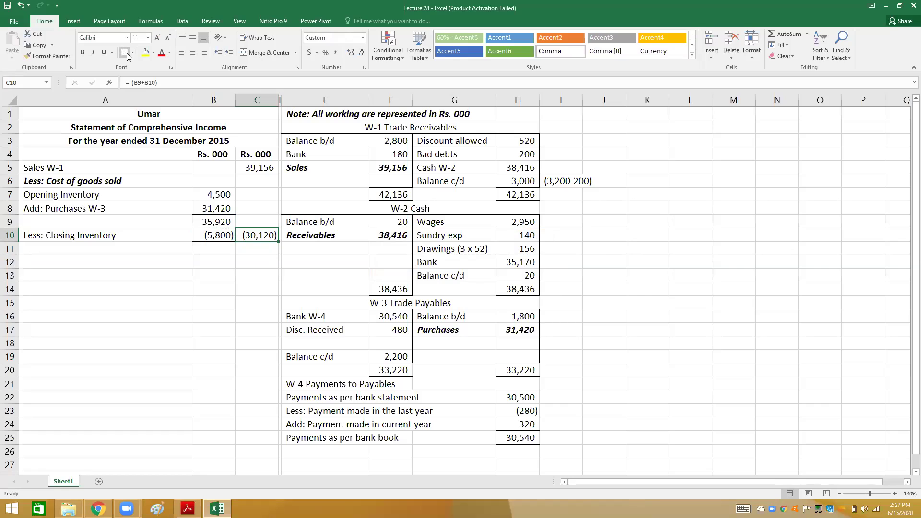
Step: Enter the label "Gross Profit" in A11 of the statement of comprehensive income
{"action": "key", "text": "Down"}
{"action": "key", "text": "Left"}
{"action": "key", "text": "Left"}
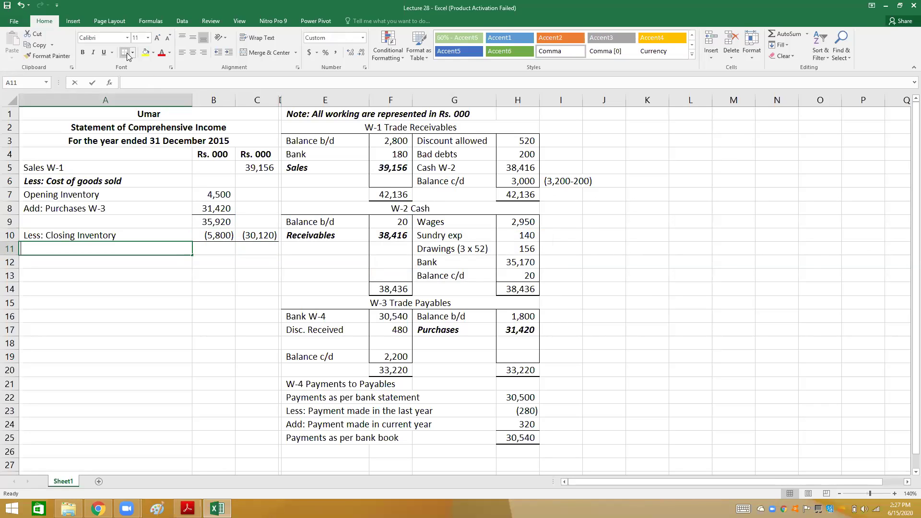
{"action": "type", "text": "Gross Profit"}
{"action": "key", "text": "ctrl+Return"}
Step: Calculate gross profit in C11 by adding sales in C5 and the negative cost of goods sold in C10
{"action": "key", "text": "Right"}
{"action": "key", "text": "Right"}
{"action": "type", "text": "="}
{"action": "key", "text": "Up"}
{"action": "key", "text": "Up"}
{"action": "key", "text": "Up"}
{"action": "key", "text": "Up"}
{"action": "key", "text": "Up"}
{"action": "key", "text": "Up"}
{"action": "type", "text": "+"}
{"action": "key", "text": "Up"}
{"action": "key", "text": "Return"}
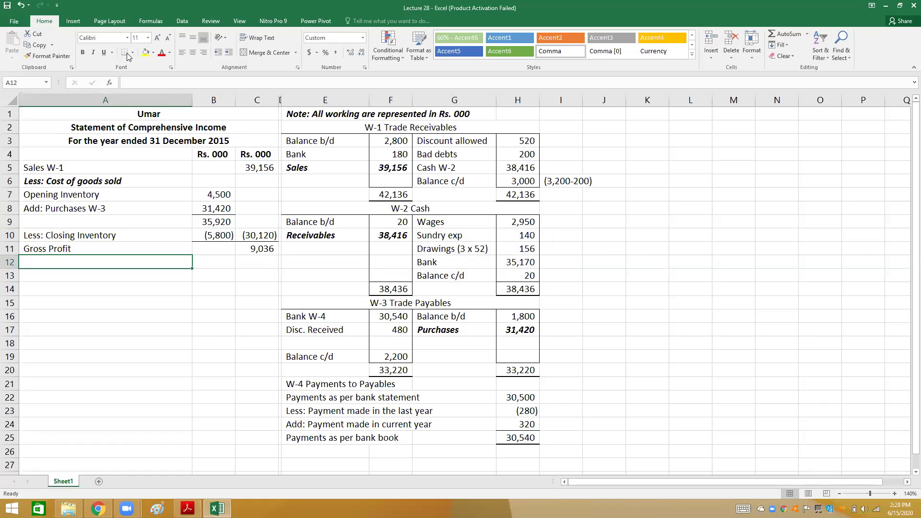
Step: Widen column I, consult the bank statement summary in the PDF for expenses, and enter "Rent and Rates" in A12 in Excel
{"action": "left_click_drag", "start_coordinate": [599, 104], "coordinate": [599, 105]}
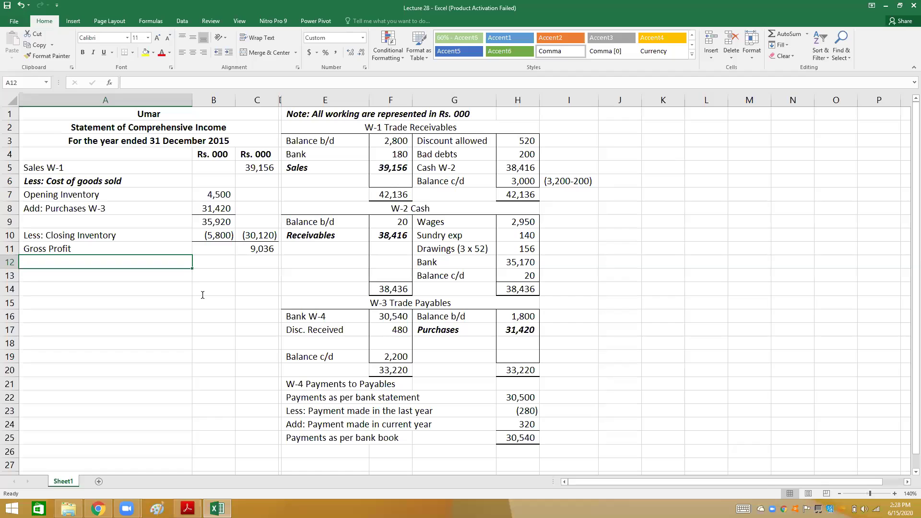
{"action": "key", "text": "alt+Tab"}
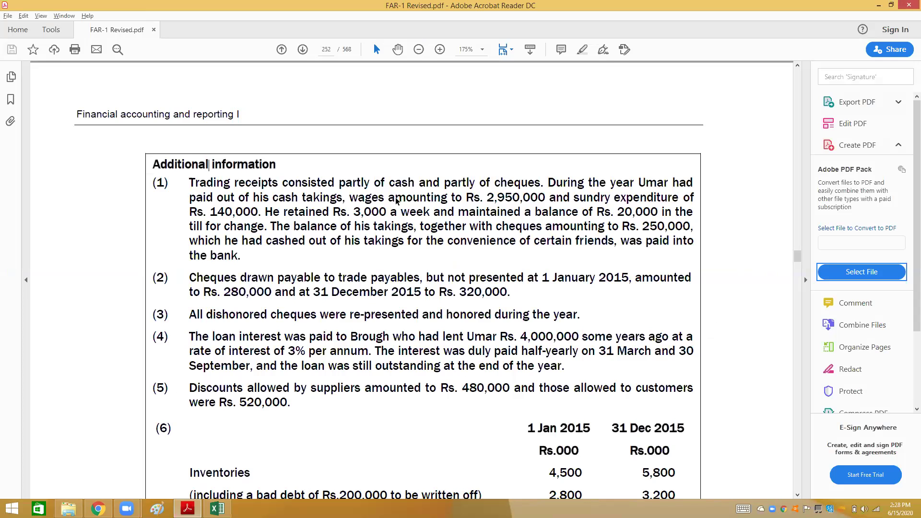
{"action": "scroll", "coordinate": [525, 228], "scroll_direction": "up", "scroll_amount": 5}
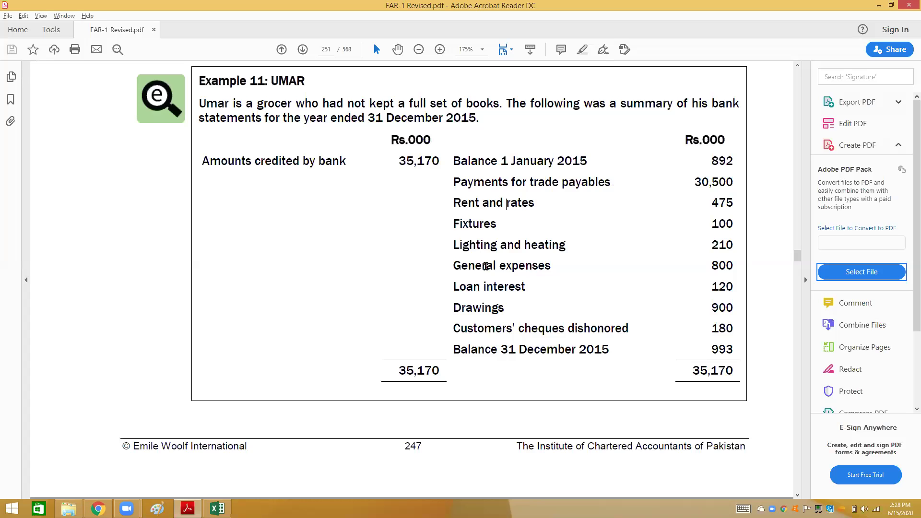
{"action": "scroll", "coordinate": [485, 266], "scroll_direction": "down", "scroll_amount": 3}
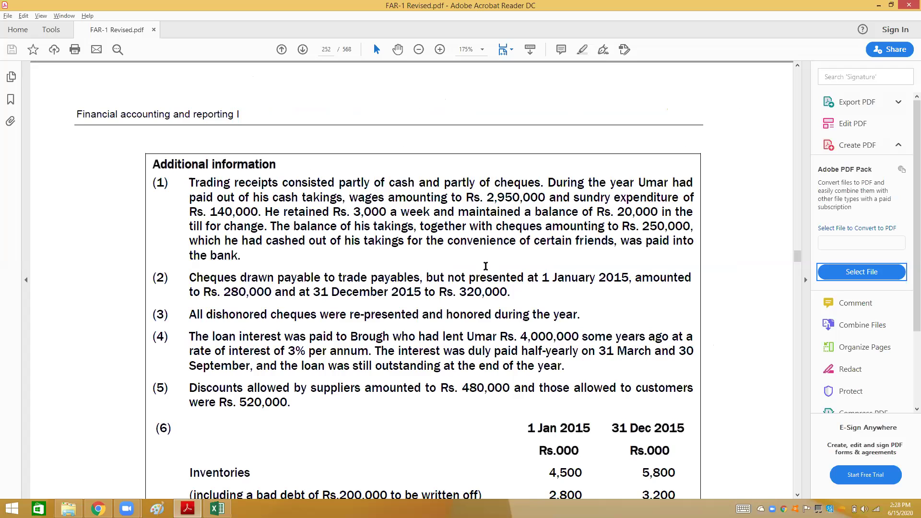
{"action": "scroll", "coordinate": [485, 266], "scroll_direction": "up", "scroll_amount": 3}
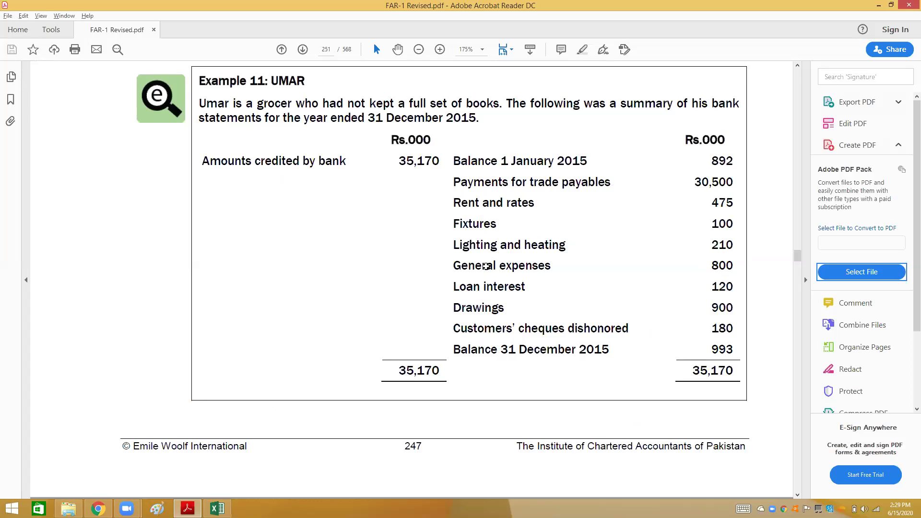
{"action": "key", "text": "alt+Tab"}
{"action": "type", "text": "Rent and Rates"}
{"action": "key", "text": "ctrl+Return"}
{"action": "key", "text": "Return"}
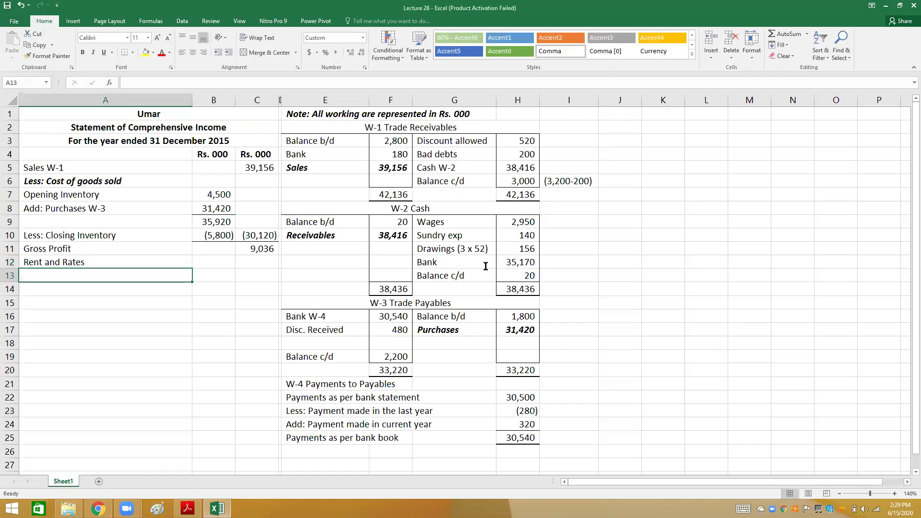
Step: Check the PDF's additional information for rates paid in advance, and extend the A12 label in Excel to "Rent and Rates W-4"
{"action": "key", "text": "alt+Tab"}
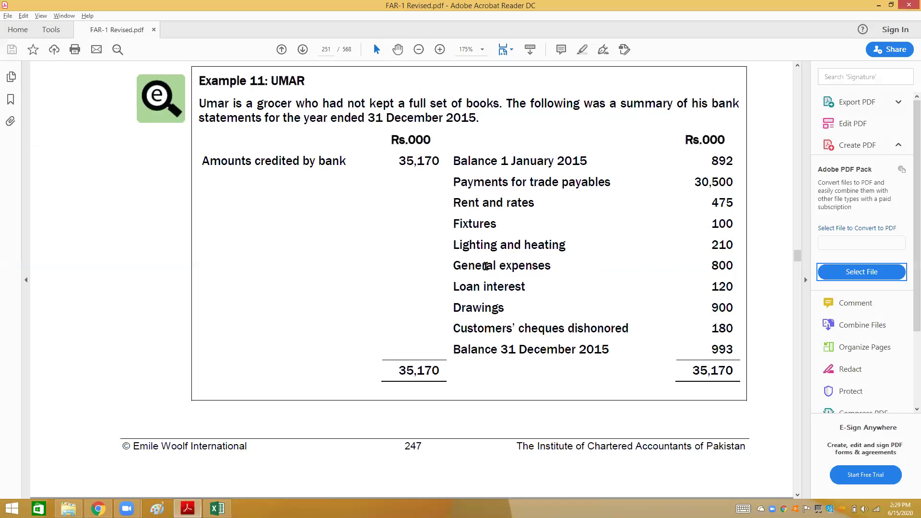
{"action": "scroll", "coordinate": [252, 145], "scroll_direction": "down", "scroll_amount": 2}
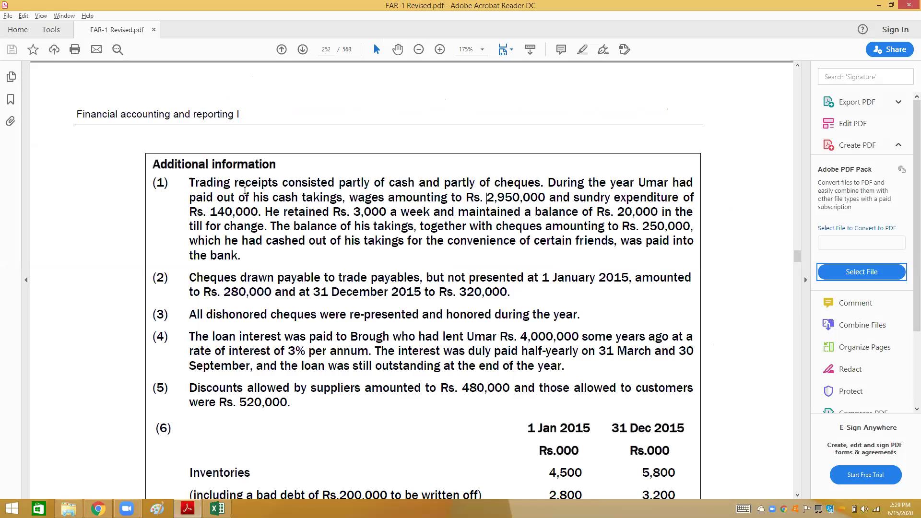
{"action": "scroll", "coordinate": [247, 187], "scroll_direction": "down", "scroll_amount": 6}
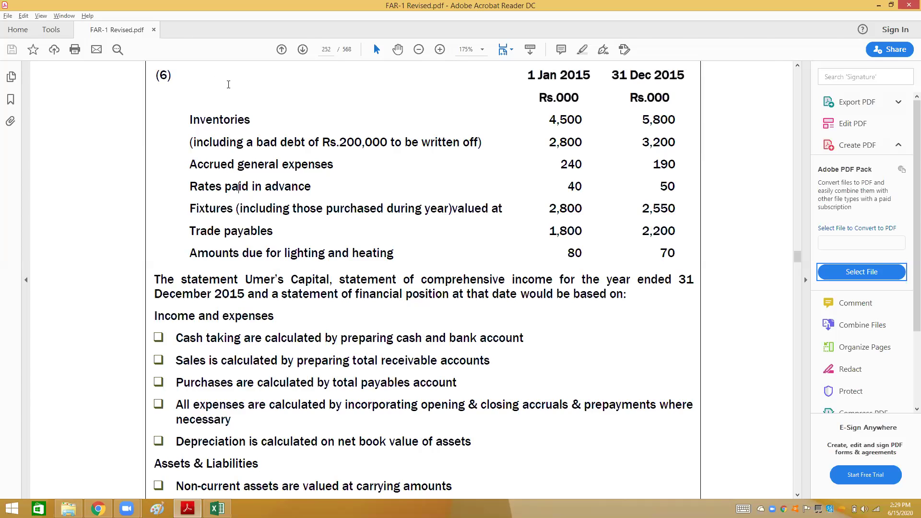
{"action": "key", "text": "alt+Tab"}
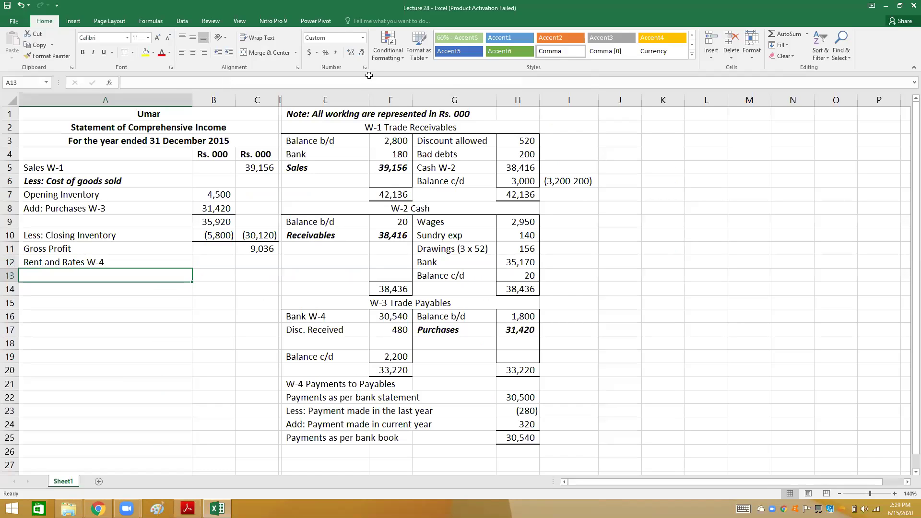
Step: Copy the W-1 Trade Receivables heading and first two rows to J2 and widen columns J and L
{"action": "left_click", "coordinate": [386, 125]}
{"action": "key", "text": "shift+Down"}
{"action": "key", "text": "shift+Down"}
{"action": "key", "text": "ctrl+c"}
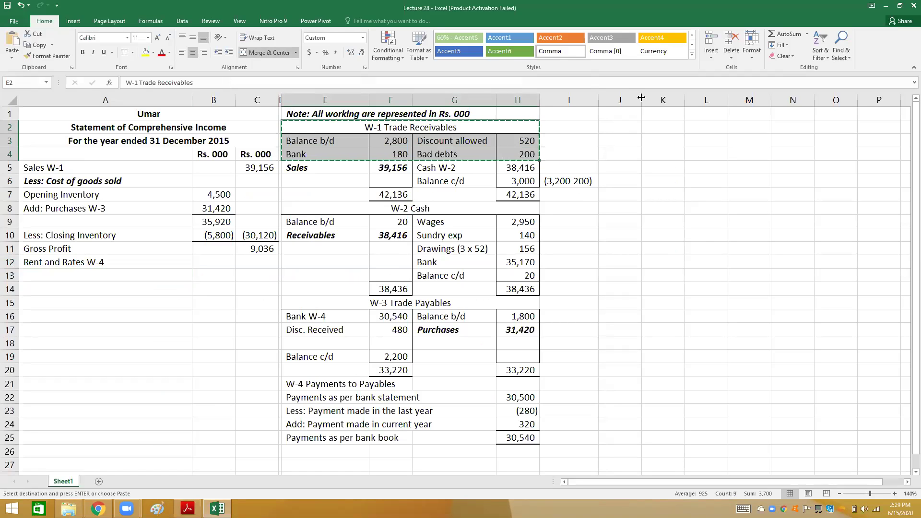
{"action": "left_click_drag", "start_coordinate": [667, 101], "coordinate": [667, 101]}
{"action": "left_click", "coordinate": [623, 127]}
{"action": "key", "text": "Return"}
{"action": "left_click_drag", "start_coordinate": [753, 99], "coordinate": [783, 99]}
{"action": "left_click", "coordinate": [702, 239]}
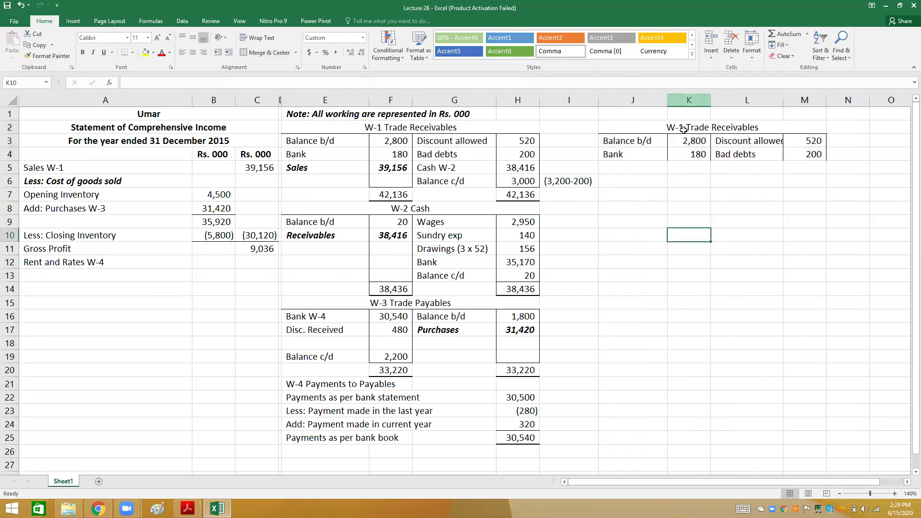
Step: Change the copied account's heading in J2 to "W-5 Rent & Rates" and widen column L a little more
{"action": "left_click", "coordinate": [682, 128]}
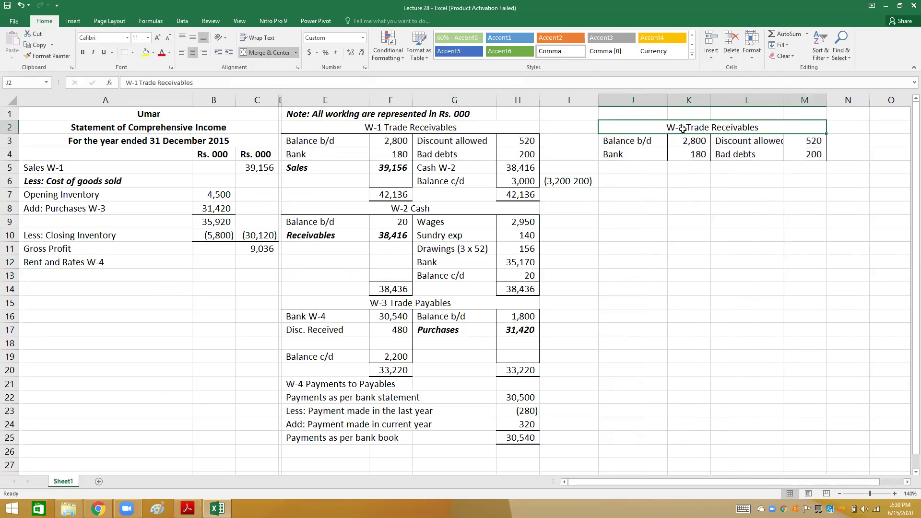
{"action": "type", "text": "W-"}
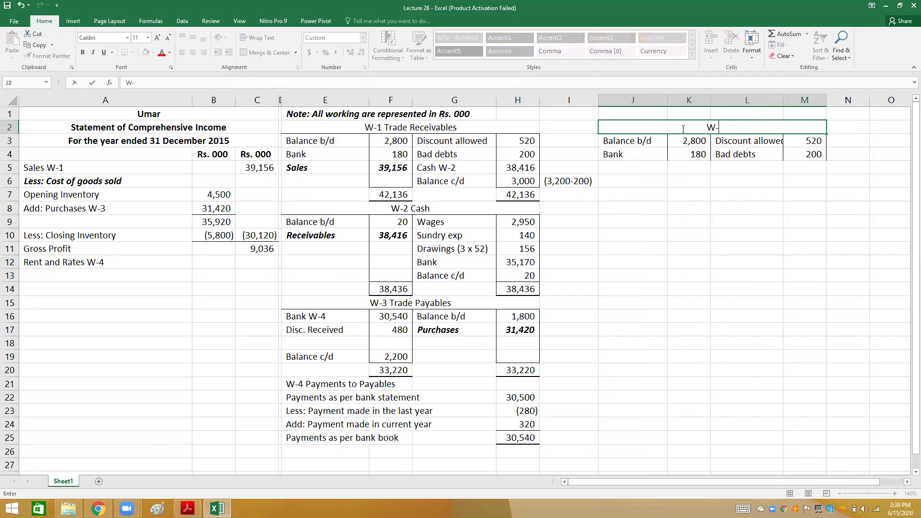
{"action": "type", "text": "5 Rent & Rates"}
{"action": "key", "text": "Return"}
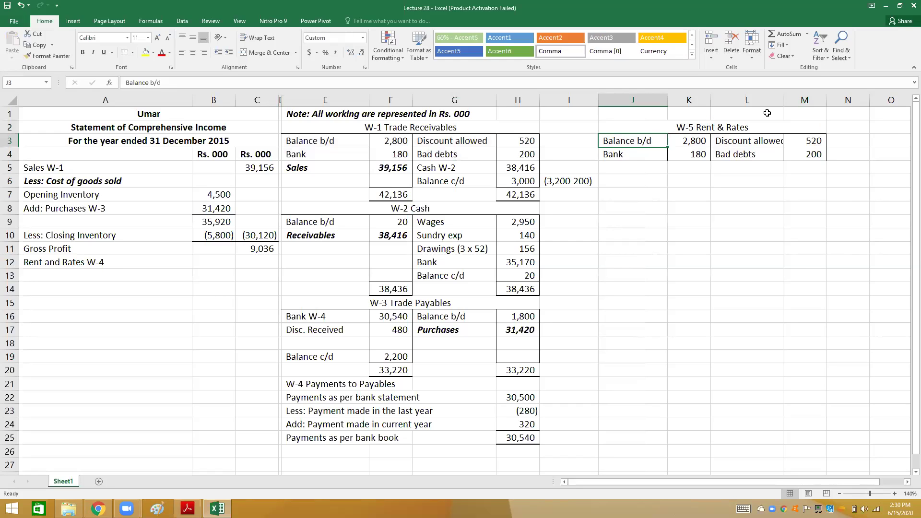
{"action": "left_click_drag", "start_coordinate": [788, 96], "coordinate": [790, 97]}
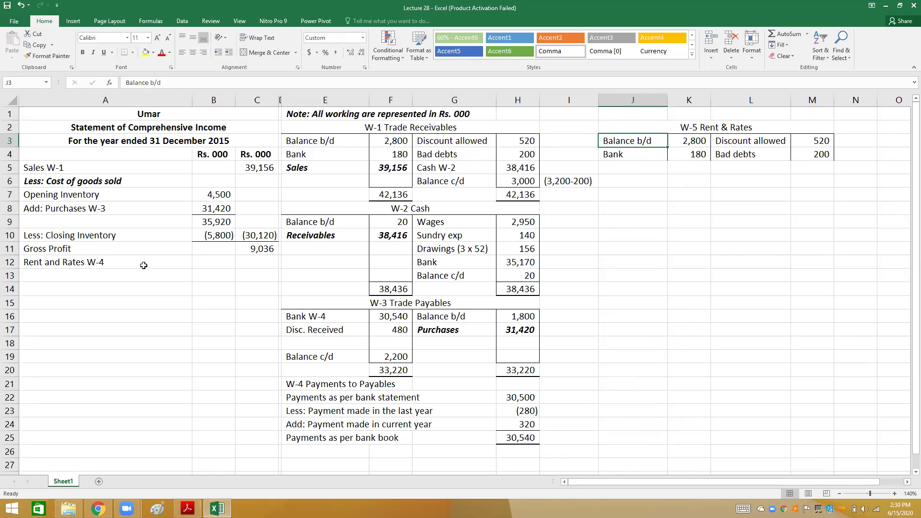
Step: Clear the copied entries from J3:M4 of the W-5 account, keeping its borders
{"action": "key", "text": "shift+Right"}
{"action": "key", "text": "shift+Right"}
{"action": "key", "text": "shift+Right"}
{"action": "key", "text": "shift+Down"}
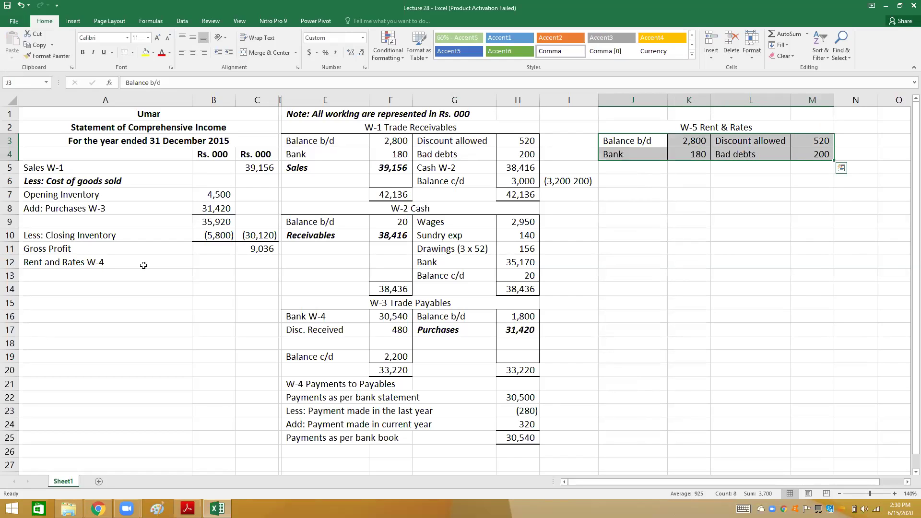
{"action": "key", "text": "Delete"}
Step: Enter "Balance b/d" in J3 with 40 in K3, taken from the rates paid in advance in the PDF
{"action": "key", "text": "Right"}
{"action": "key", "text": "Right"}
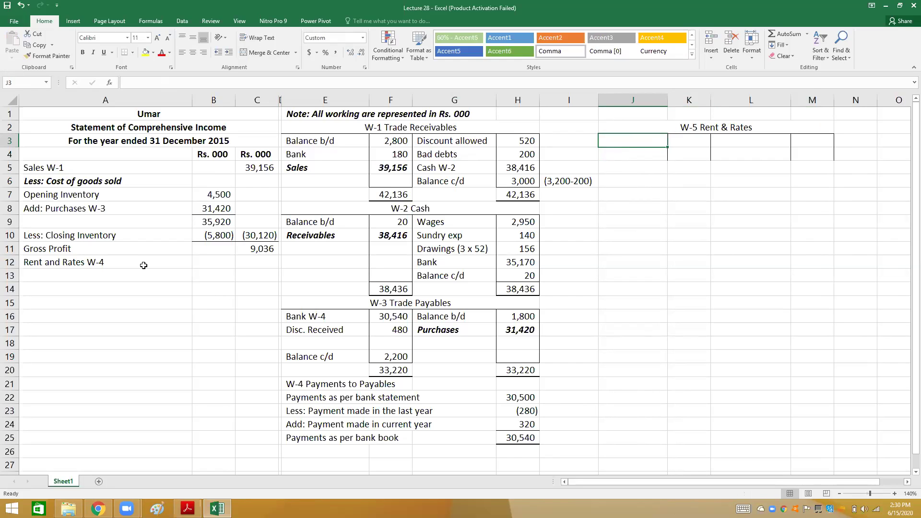
{"action": "key", "text": "alt"}
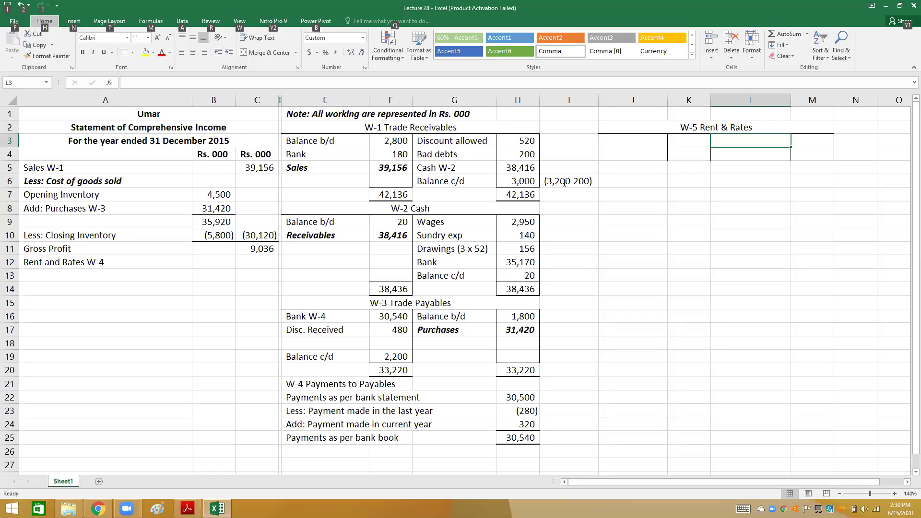
{"action": "key", "text": "alt+Tab"}
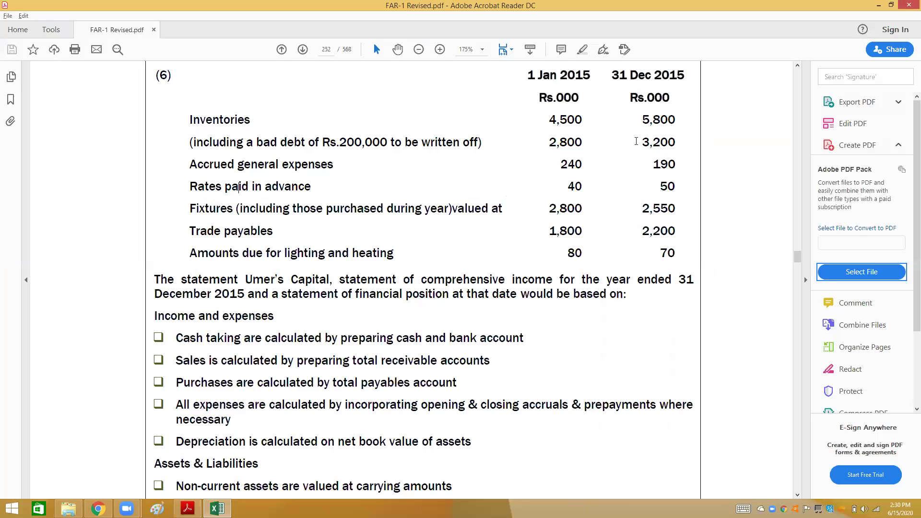
{"action": "key", "text": "alt+Tab"}
{"action": "type", "text": "/d"}
{"action": "key", "text": "Tab"}
{"action": "type", "text": "40"}
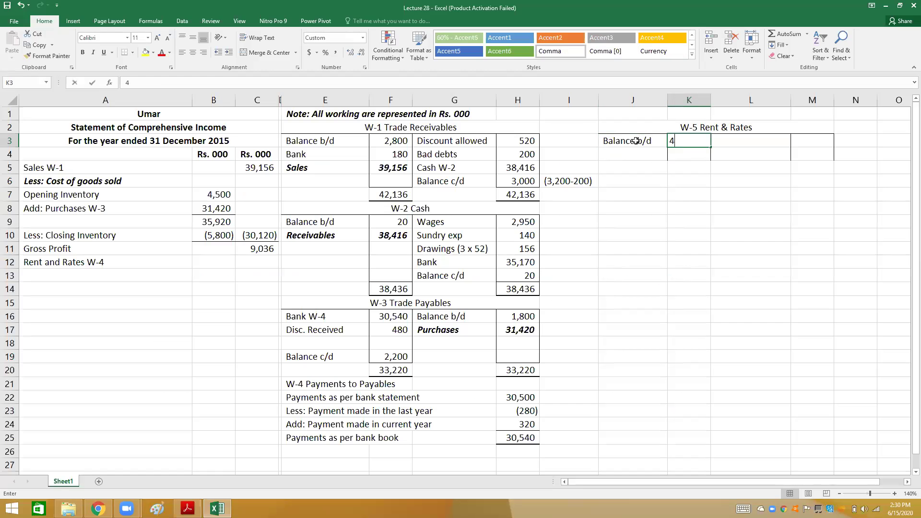
{"action": "left_click", "coordinate": [635, 140]}
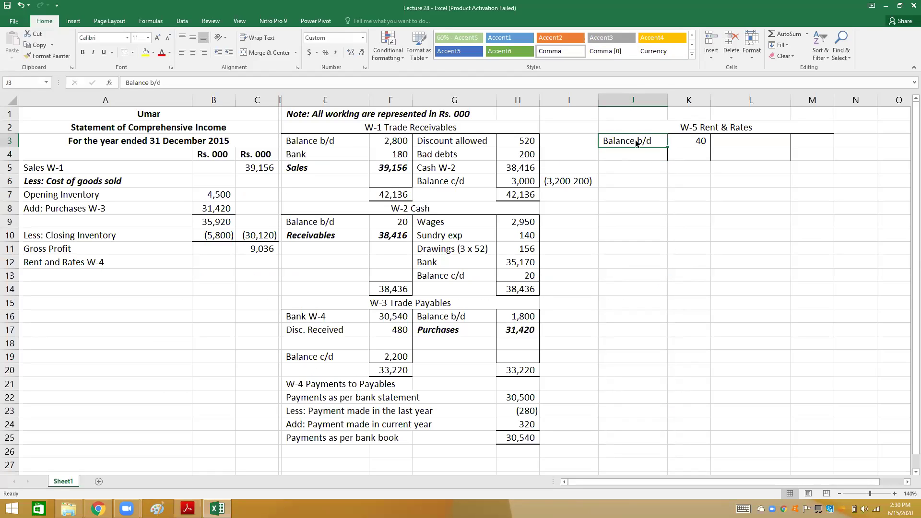
Step: Enter "Bank" in L3 with 475 in M3, taken from the rent and rates payment in the PDF bank summary
{"action": "key", "text": "alt+Tab"}
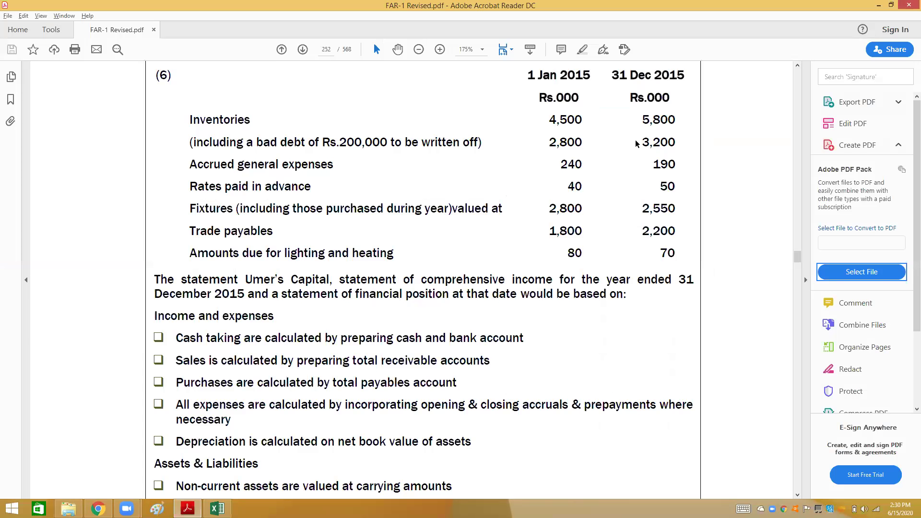
{"action": "scroll", "coordinate": [635, 140], "scroll_direction": "up", "scroll_amount": 10}
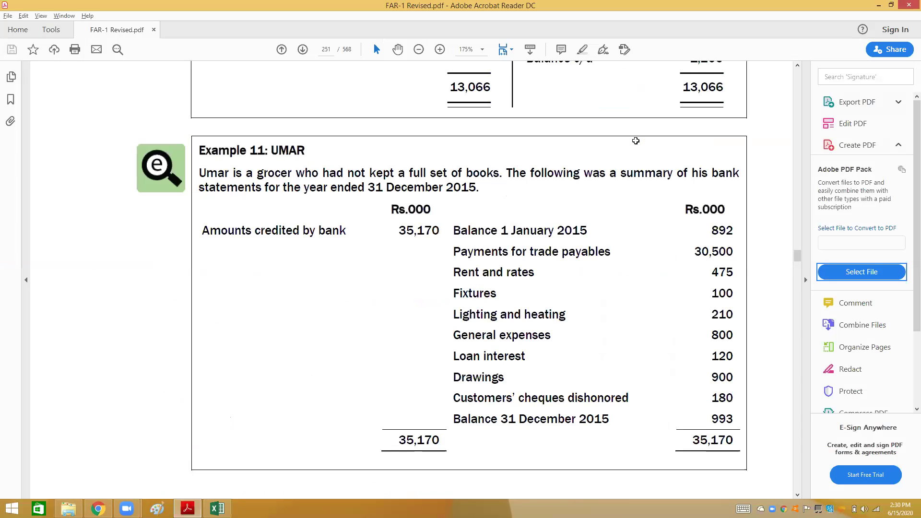
{"action": "key", "text": "alt+Tab"}
{"action": "type", "text": "Bank"}
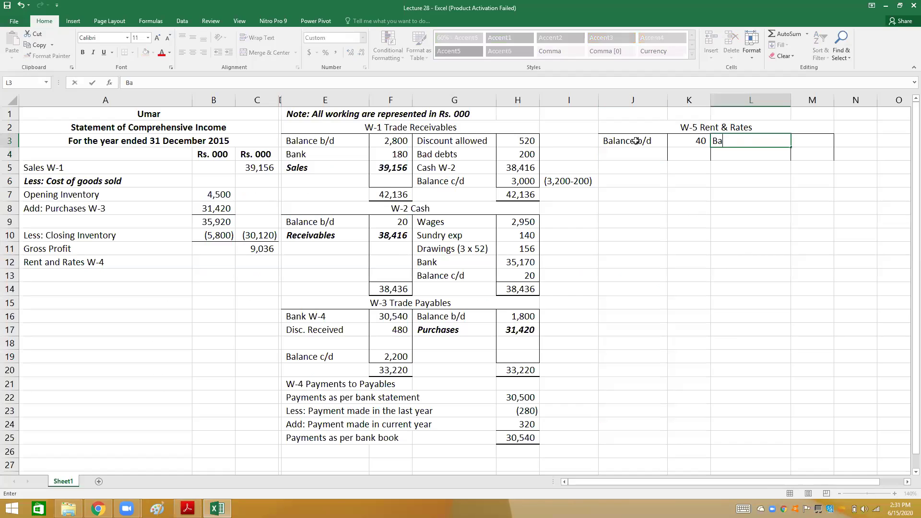
{"action": "key", "text": "Tab"}
{"action": "type", "text": "475"}
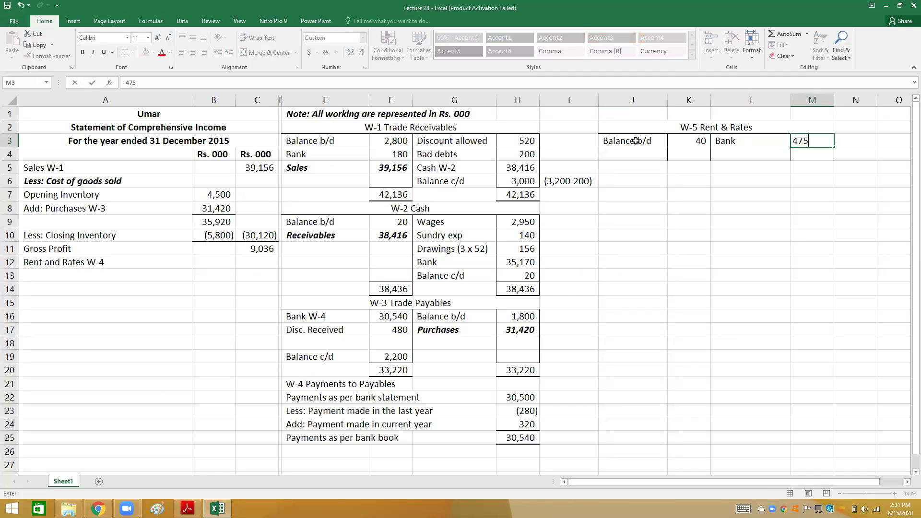
{"action": "key", "text": "Return"}
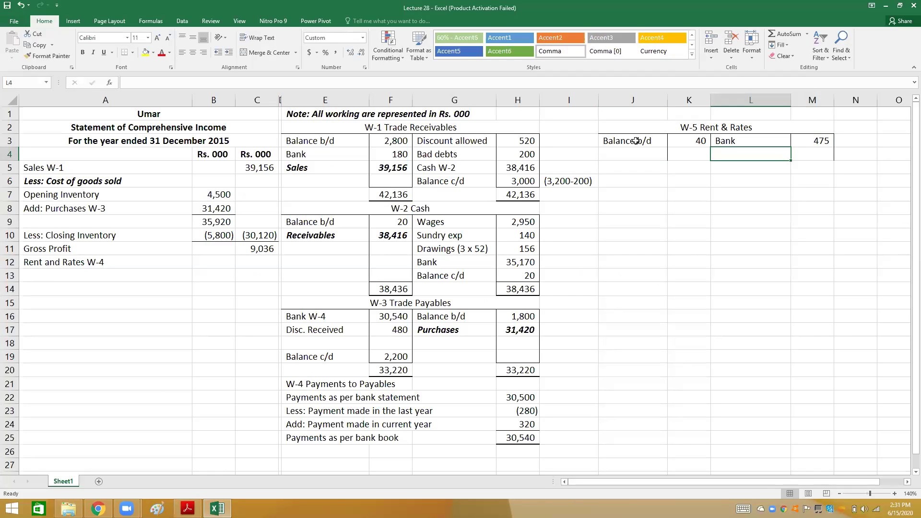
Step: Enter "Balance c/d" in L4 with 50 in M4, taken from the closing rates paid in advance in the PDF
{"action": "type", "text": "Balance "}
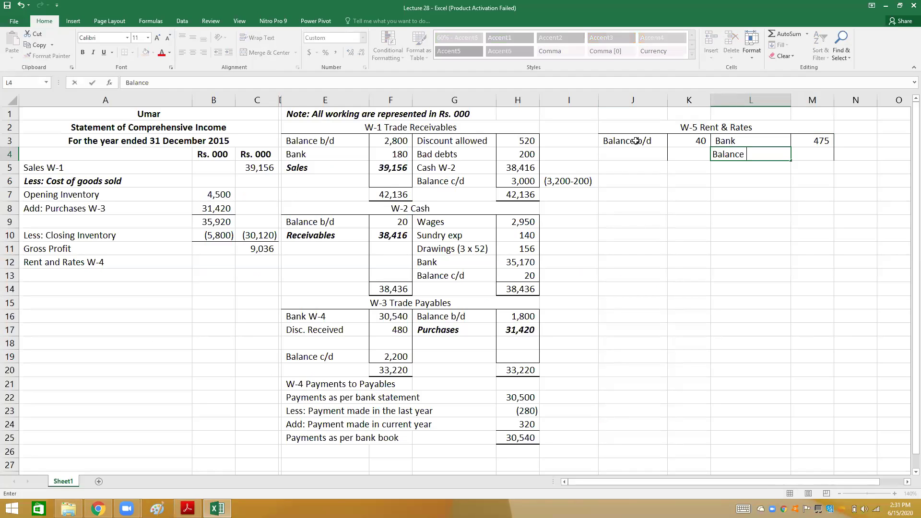
{"action": "type", "text": "c/d"}
{"action": "key", "text": "Tab"}
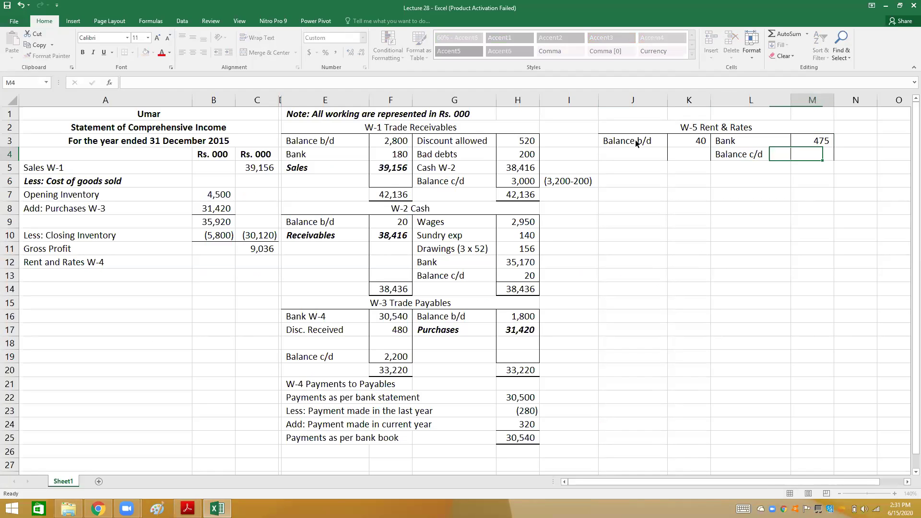
{"action": "key", "text": "alt+Tab"}
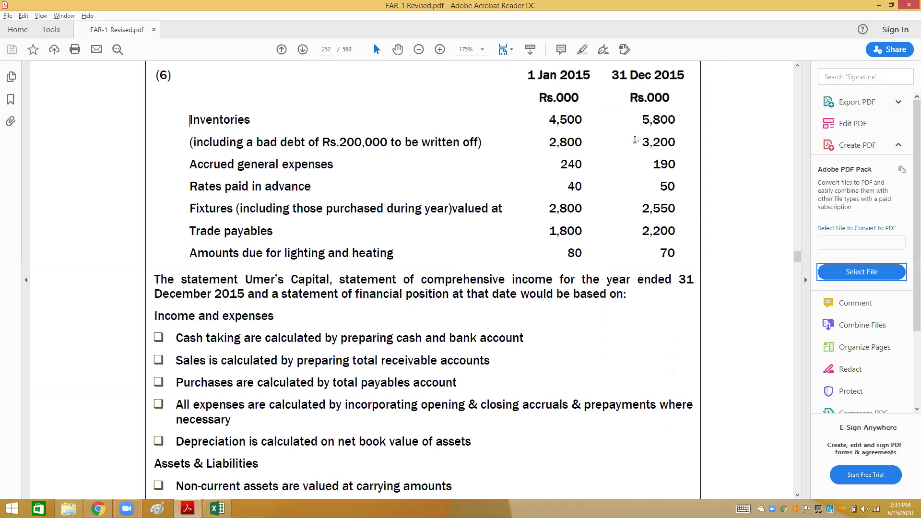
{"action": "key", "text": "alt+Tab"}
{"action": "type", "text": "50"}
{"action": "key", "text": "Return"}
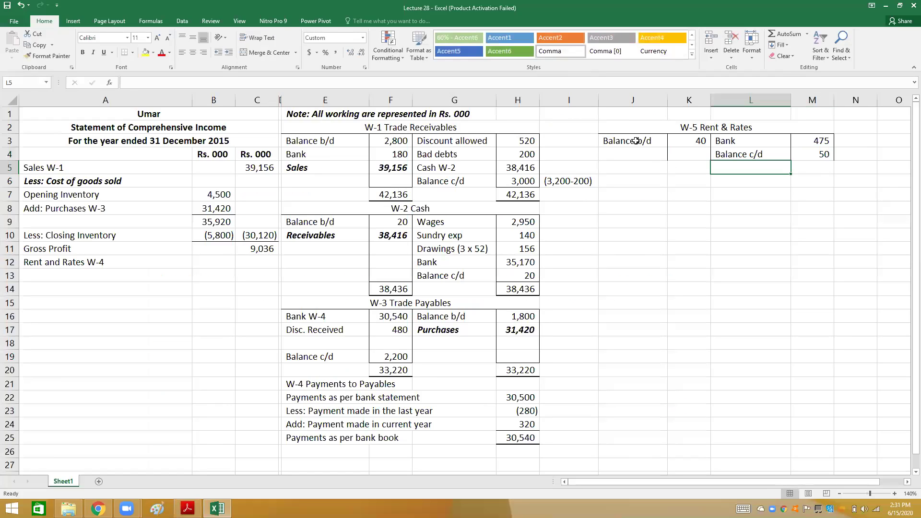
Step: Copy the W-1 total cell F7 with its formula and border into K5 of the W-5 account
{"action": "left_click", "coordinate": [398, 196]}
{"action": "key", "text": "ctrl+c"}
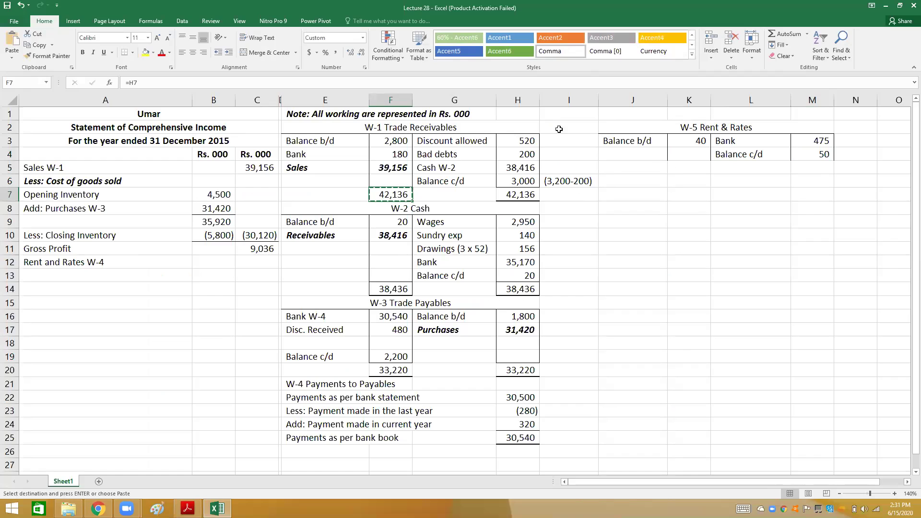
{"action": "left_click", "coordinate": [696, 167]}
{"action": "key", "text": "ctrl+v"}
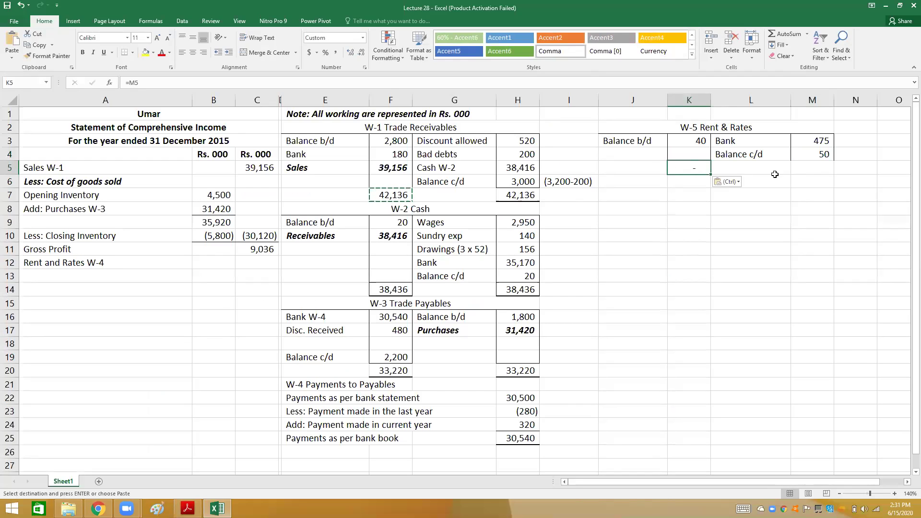
Step: Paste the copied total cell with its border into M5 of the W-5 account
{"action": "left_click", "coordinate": [809, 169]}
{"action": "key", "text": "Return"}
Step: Enter the label "SOCI" in J4 of the W-5 account
{"action": "key", "text": "Up"}
{"action": "key", "text": "Left"}
{"action": "key", "text": "Left"}
{"action": "key", "text": "Left"}
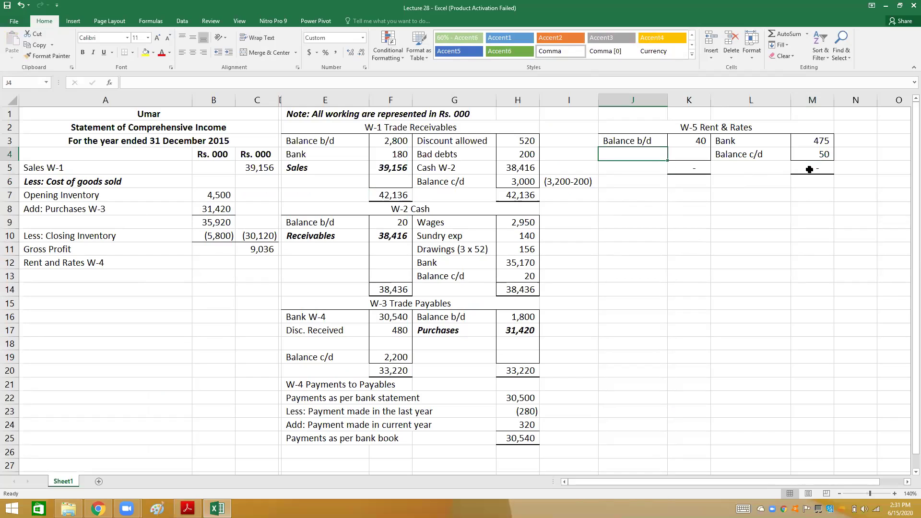
{"action": "type", "text": "SOCI"}
Step: Total M3 and M4 with a formula in M5 of the W-5 account
{"action": "left_click", "coordinate": [809, 170]}
{"action": "type", "text": "="}
{"action": "key", "text": "Up"}
{"action": "key", "text": "Up"}
{"action": "type", "text": "+"}
{"action": "key", "text": "Up"}
{"action": "key", "text": "Return"}
Step: Calculate the SOCI balancing figure in K4 as K5 minus K3
{"action": "key", "text": "Up"}
{"action": "key", "text": "Left"}
{"action": "key", "text": "Left"}
{"action": "key", "text": "Up"}
{"action": "type", "text": "="}
{"action": "key", "text": "Down"}
{"action": "type", "text": "-"}
{"action": "key", "text": "Up"}
{"action": "key", "text": "Return"}
Step: Format the SOCI label and amount in J4:K4 as bold italic
{"action": "key", "text": "Up"}
{"action": "key", "text": "Left"}
{"action": "key", "text": "shift+Right"}
{"action": "key", "text": "ctrl+b"}
{"action": "key", "text": "ctrl+i"}
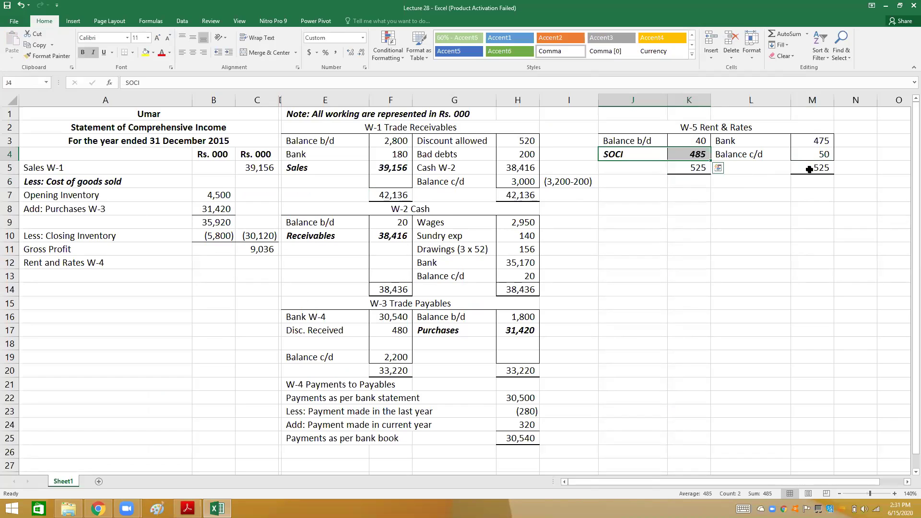
Step: Enter 485 in B12 as the rent and rates expense in the income statement
{"action": "left_click", "coordinate": [212, 259]}
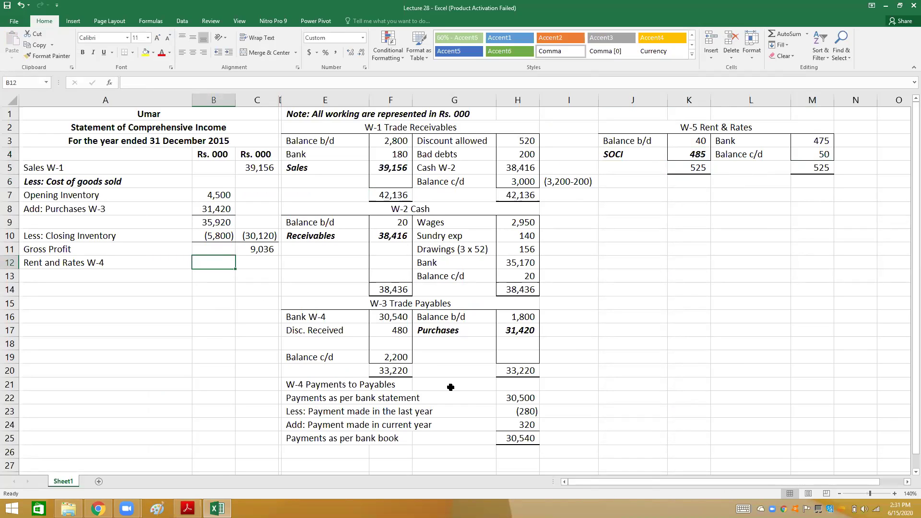
{"action": "type", "text": "485"}
{"action": "key", "text": "Return"}
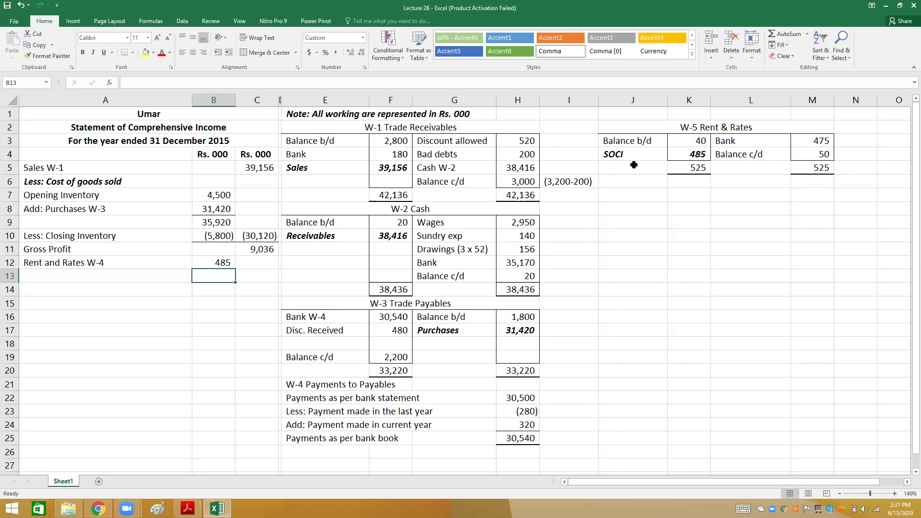
Step: Undo the bold italic formatting on J4:K4 and replace the SOCI entry there with "Bank" and 475
{"action": "left_click", "coordinate": [634, 160]}
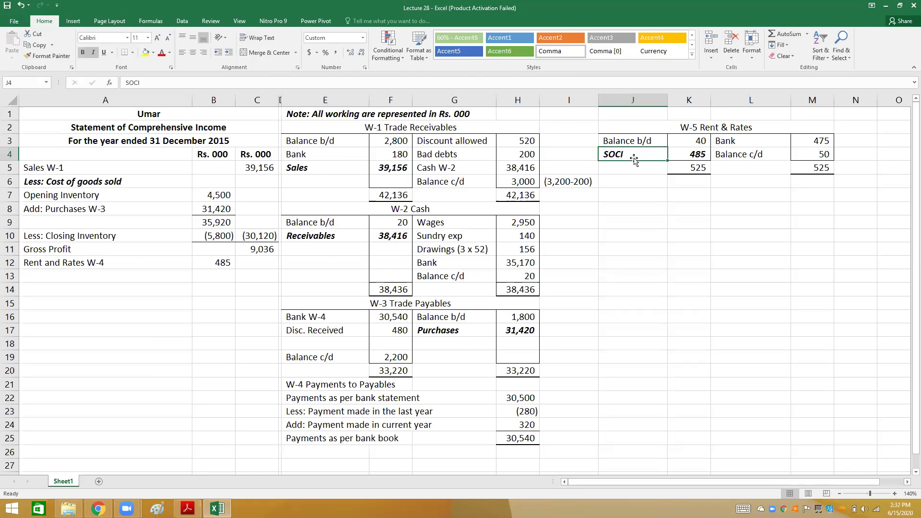
{"action": "key", "text": "ctrl+z"}
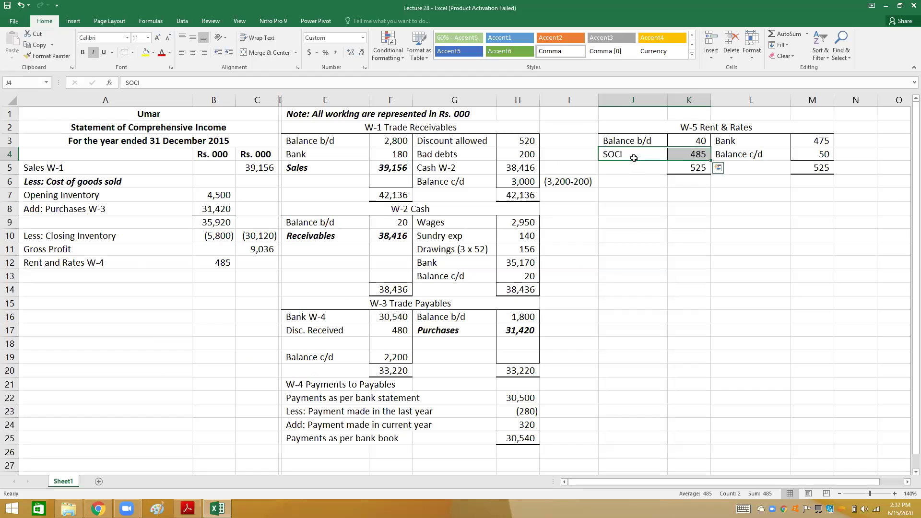
{"action": "key", "text": "ctrl+z"}
{"action": "key", "text": "ctrl+z"}
{"action": "key", "text": "ctrl+z"}
{"action": "key", "text": "ctrl+z"}
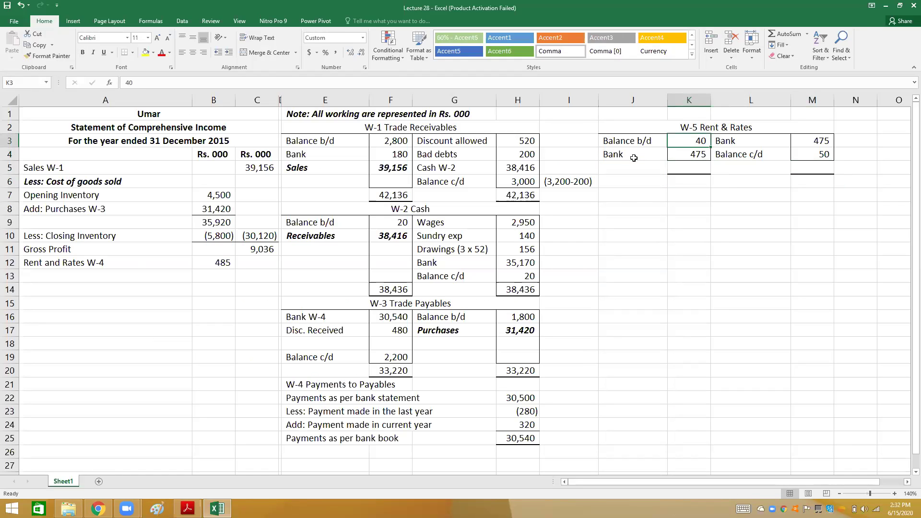
Step: Total the W-5 debit entries in K5 with the formula =K3+K4
{"action": "key", "text": "Right"}
{"action": "key", "text": "Down"}
{"action": "key", "text": "Down"}
{"action": "key", "text": "Left"}
{"action": "type", "text": "="}
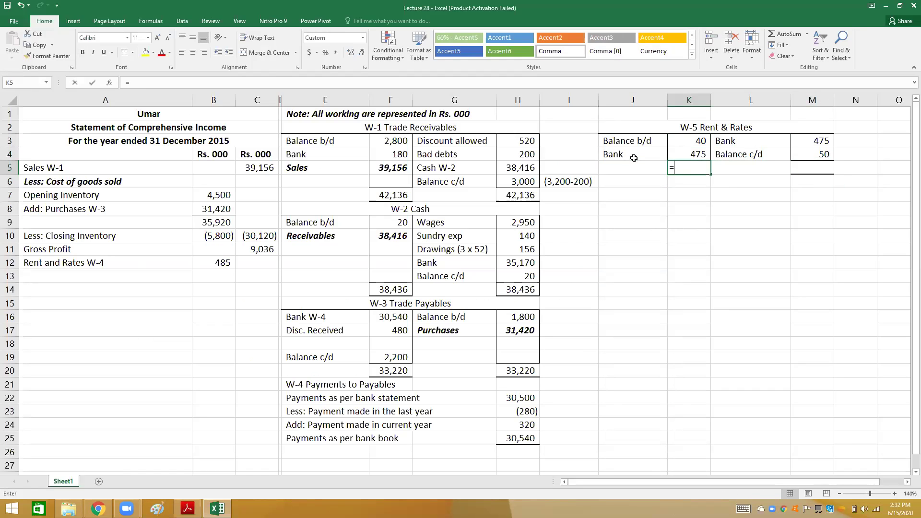
{"action": "key", "text": "Up"}
{"action": "key", "text": "Up"}
{"action": "key", "text": "Return"}
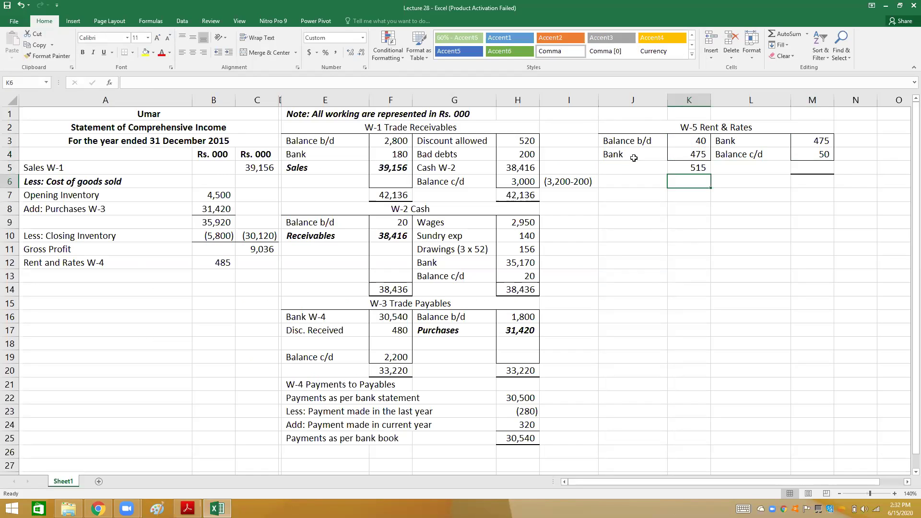
Step: Apply a bottom border to the W-5 debit total in K5
{"action": "key", "text": "Up"}
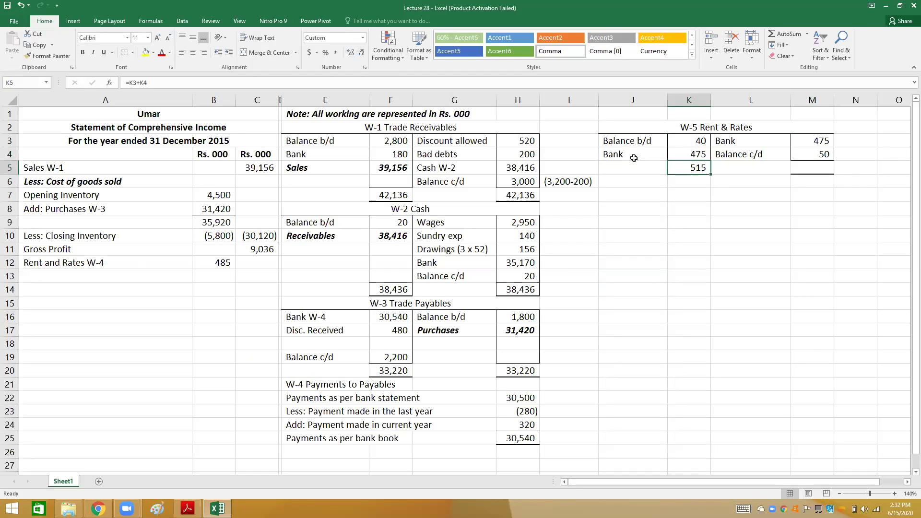
{"action": "key", "text": "alt+h"}
{"action": "key", "text": "b"}
{"action": "key", "text": "o"}
Step: Link the W-5 credit total in M5 to the debit total with =K5
{"action": "key", "text": "Right"}
{"action": "key", "text": "Right"}
{"action": "type", "text": "=K5"}
{"action": "key", "text": "ctrl+Return"}
Step: Calculate the W-5 balancing figure in M3 with the formula =M5-M4
{"action": "key", "text": "Up"}
{"action": "key", "text": "Up"}
{"action": "type", "text": "="}
{"action": "key", "text": "Down"}
{"action": "key", "text": "Down"}
{"action": "type", "text": "-"}
{"action": "key", "text": "Down"}
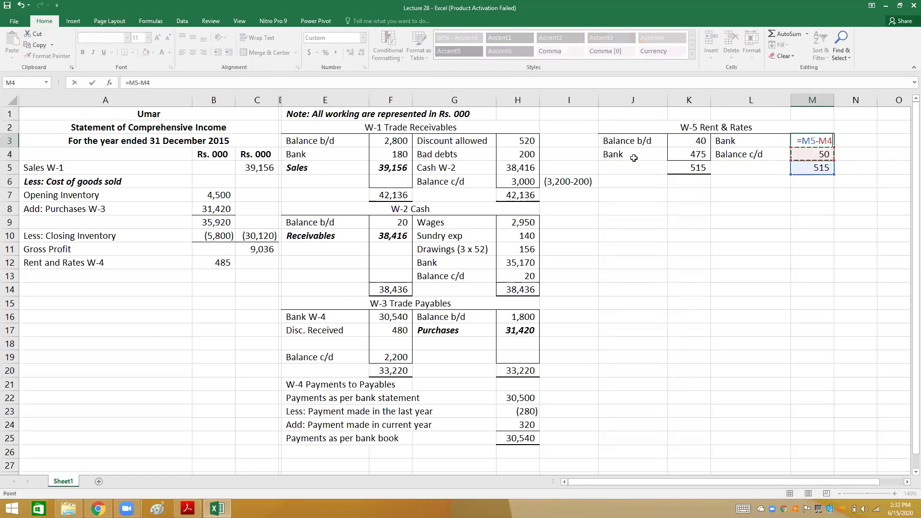
{"action": "key", "text": "Return"}
Step: Relabel L3 as "SOCI" and format L3:M3 as bold italic
{"action": "key", "text": "Up"}
{"action": "key", "text": "Left"}
{"action": "type", "text": "SOCI"}
{"action": "key", "text": "Return"}
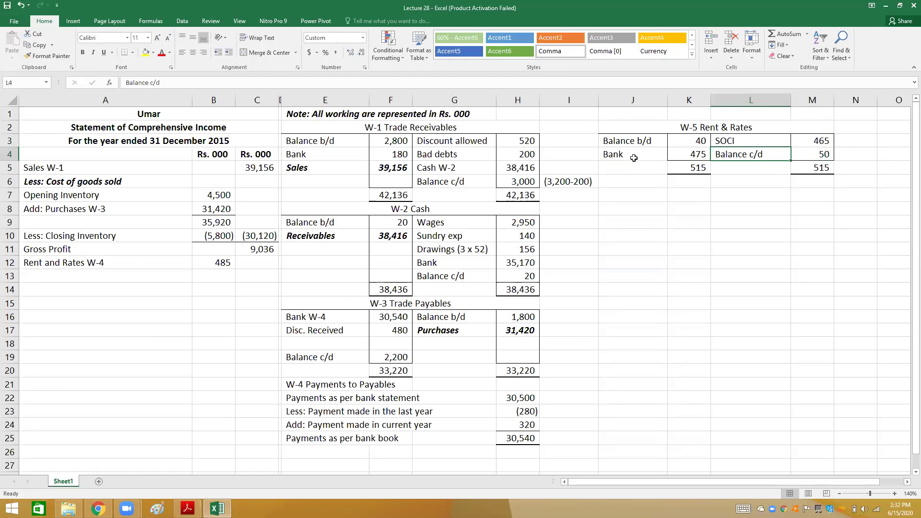
{"action": "key", "text": "Up"}
{"action": "key", "text": "shift+Right"}
{"action": "key", "text": "ctrl+b"}
{"action": "key", "text": "ctrl+i"}
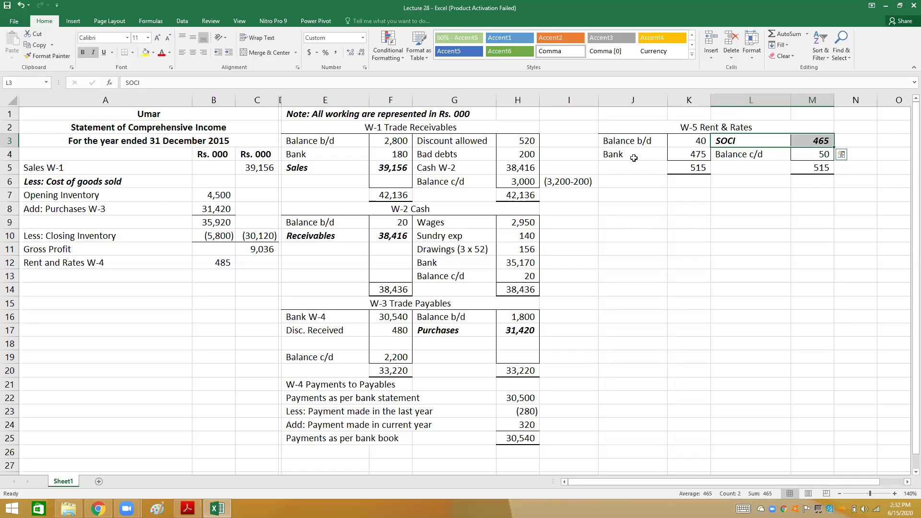
Step: Select the rent and rates amount in B12 of the income statement
{"action": "left_click", "coordinate": [219, 264]}
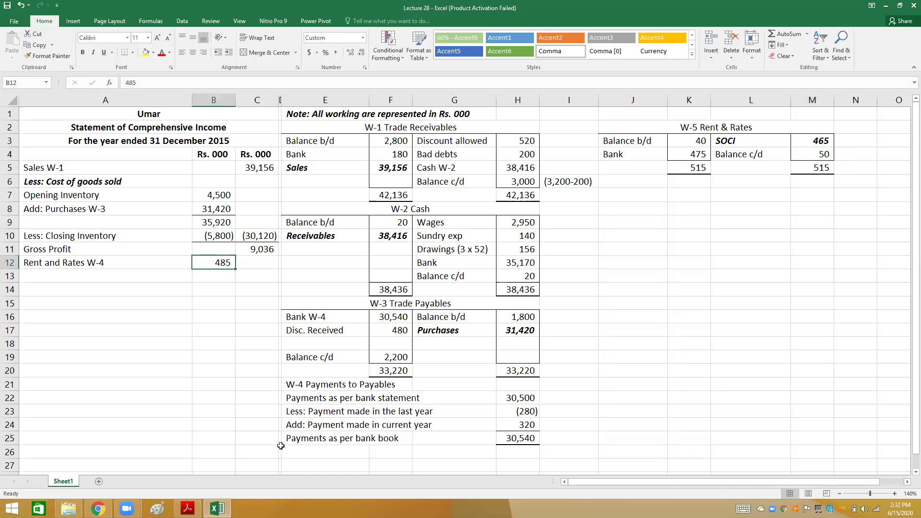
Step: Link the Rent and Rates amount in B12 to the SOCI figure in M3 of the W-5 account
{"action": "type", "text": "="}
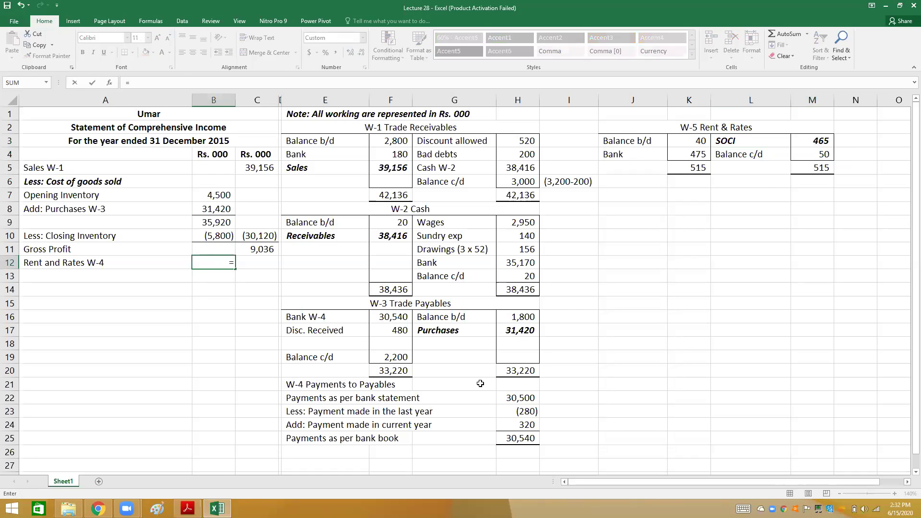
{"action": "left_click", "coordinate": [821, 140]}
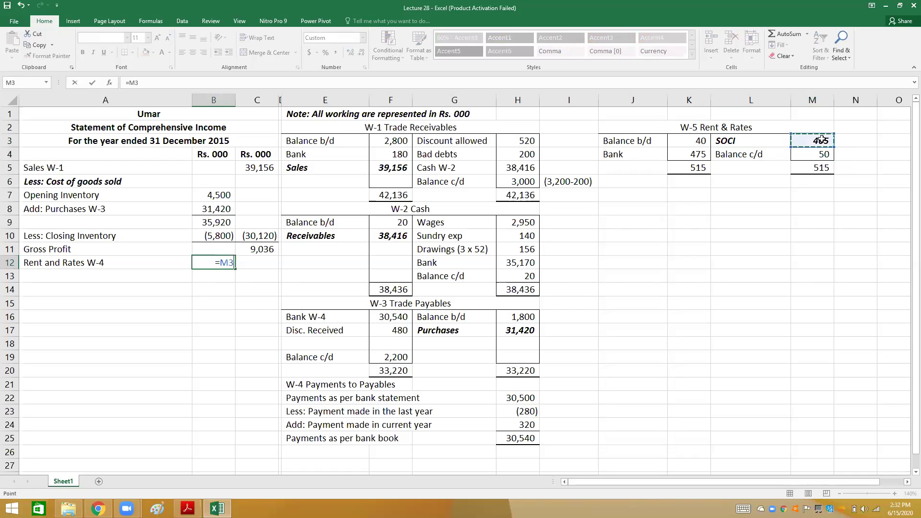
{"action": "key", "text": "Return"}
{"action": "key", "text": "Left"}
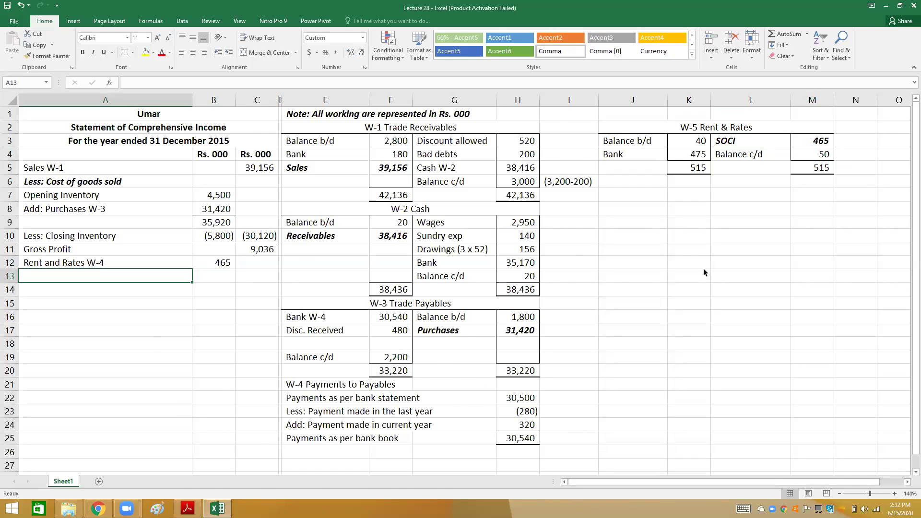
Step: Check the lighting and heating figures in FAR-1 Revised.pdf and copy the W-5 Rent & Rates account to J6 in the workbook
{"action": "key", "text": "alt+Tab"}
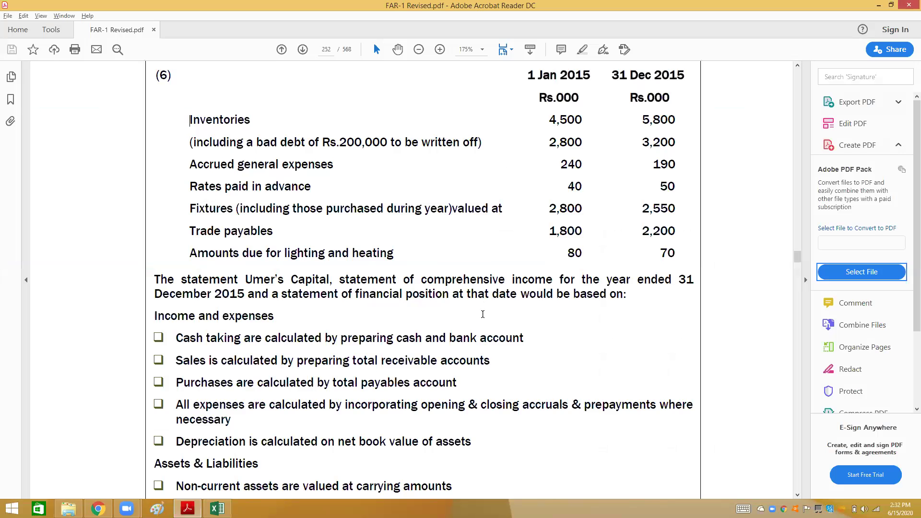
{"action": "scroll", "coordinate": [482, 316], "scroll_direction": "up", "scroll_amount": 3}
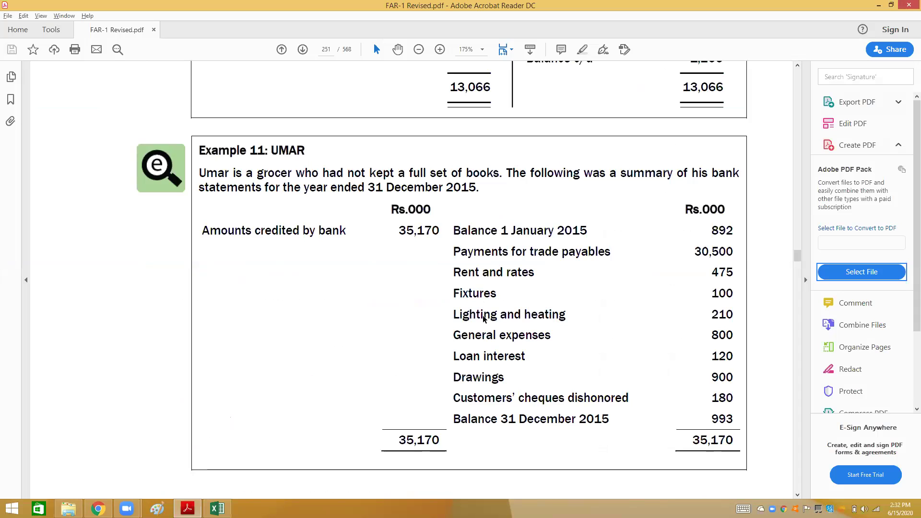
{"action": "scroll", "coordinate": [484, 318], "scroll_direction": "down", "scroll_amount": 3}
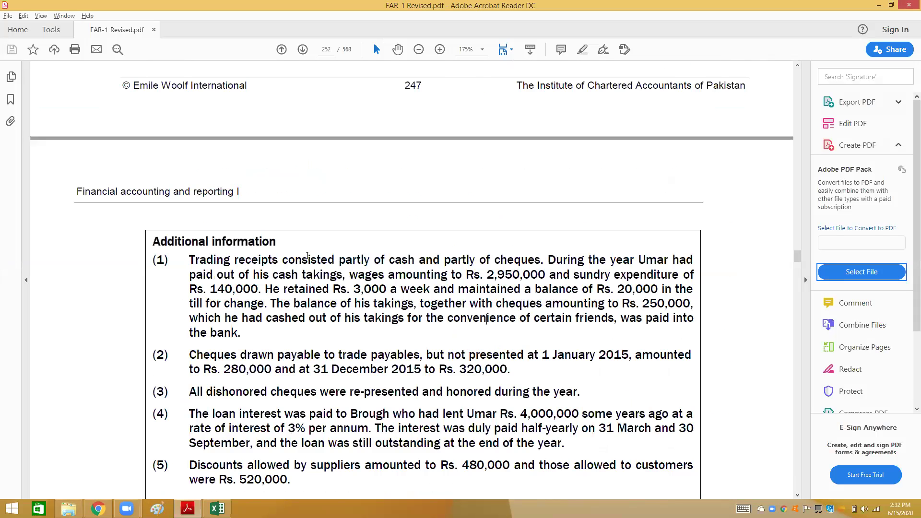
{"action": "scroll", "coordinate": [302, 257], "scroll_direction": "down", "scroll_amount": 5}
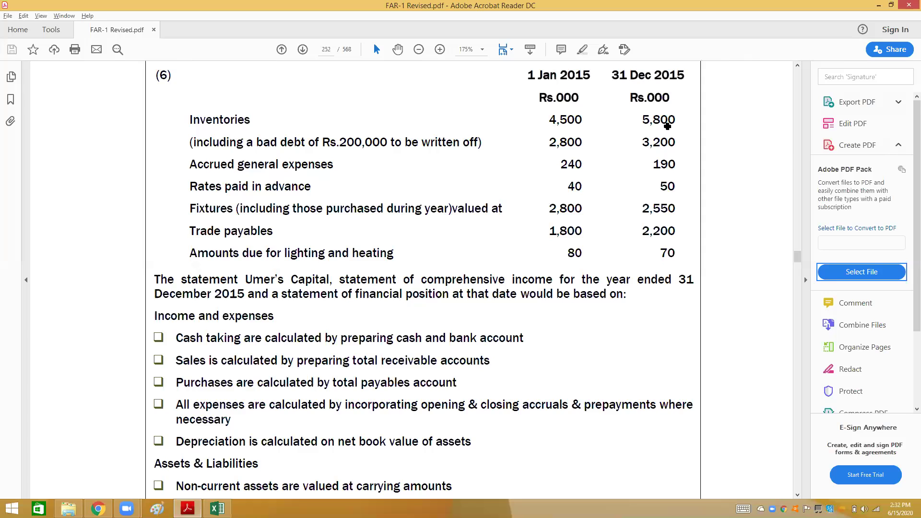
{"action": "key", "text": "alt+Tab"}
{"action": "type", "text": "W-5 Rent & Rates\t\t\t Balance b/d\t40\tSOCI\t465 Bank\t475\tBalance c/d\t50 \t515\t\t515"}
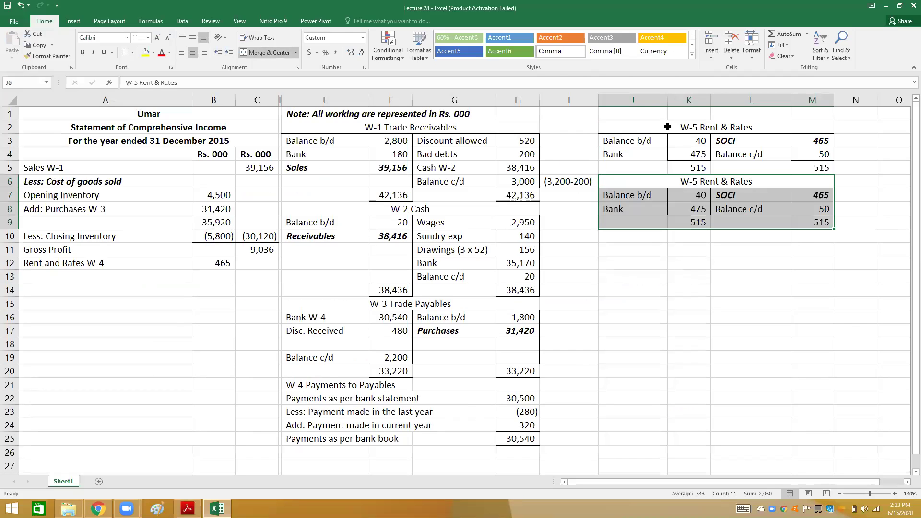
Step: Retitle the copied account in J6 as W-6 Lighting
{"action": "key", "text": "alt+Tab"}
{"action": "key", "text": "alt+Tab"}
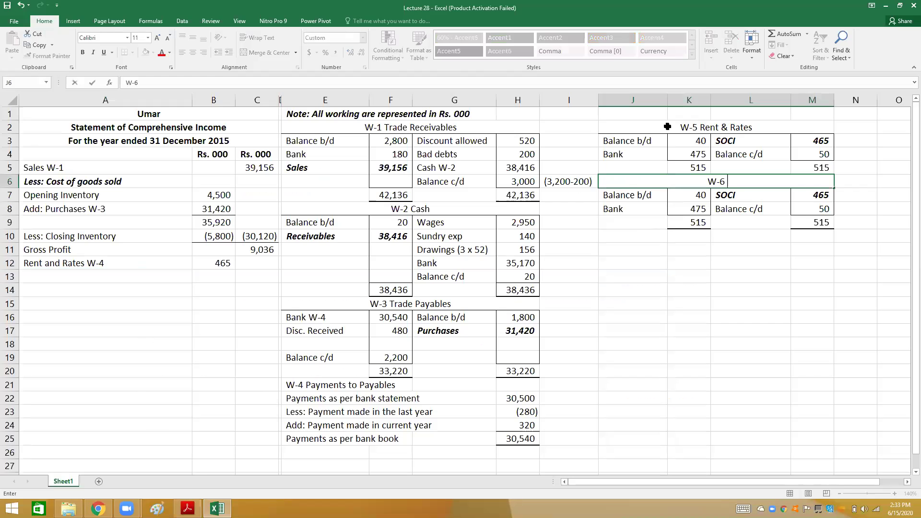
{"action": "type", "text": "Lighting"}
{"action": "key", "text": "Return"}
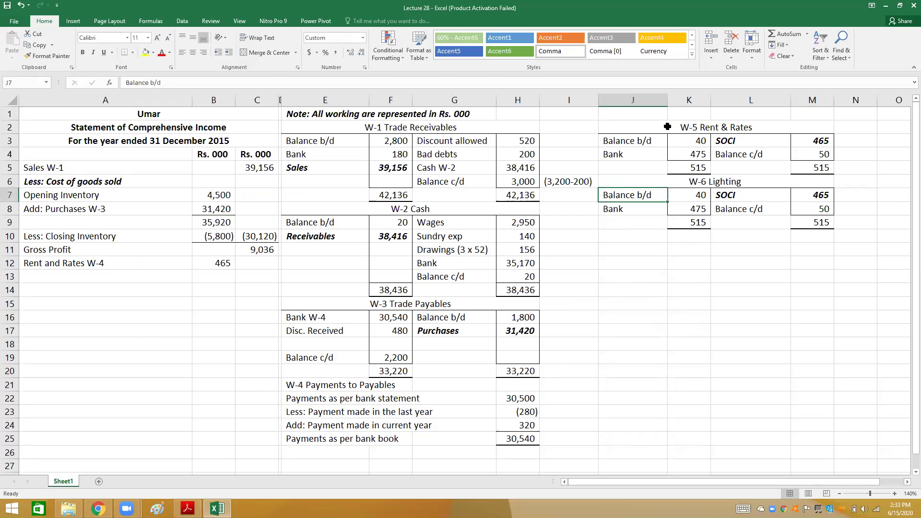
Step: Remove the bold and italic formatting from the W-6 account entries in J7:M9
{"action": "key", "text": "shift+Right"}
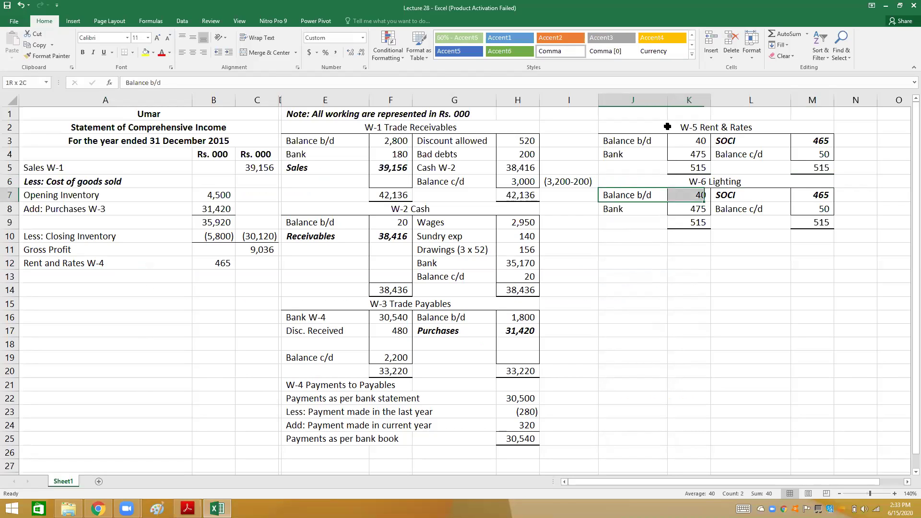
{"action": "key", "text": "shift+Right"}
{"action": "key", "text": "shift+Right"}
{"action": "key", "text": "shift+Down"}
{"action": "key", "text": "shift+Down"}
{"action": "key", "text": "ctrl+b"}
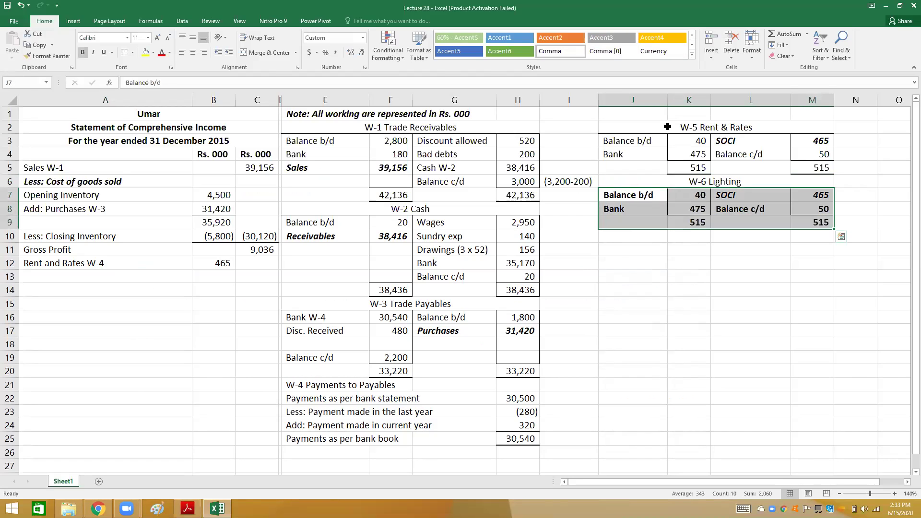
{"action": "key", "text": "ctrl+b"}
Step: Clear the copied labels and amounts in J7:M8 of the W-6 Lighting account
{"action": "key", "text": "Down"}
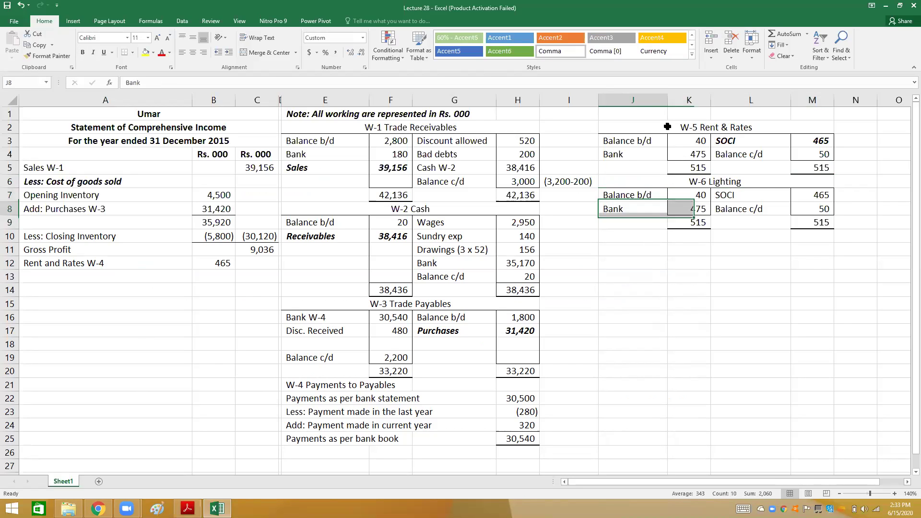
{"action": "key", "text": "Up"}
{"action": "key", "text": "shift+Right"}
{"action": "key", "text": "shift+Right"}
{"action": "key", "text": "shift+Right"}
{"action": "key", "text": "shift+Down"}
{"action": "key", "text": "shift+Down"}
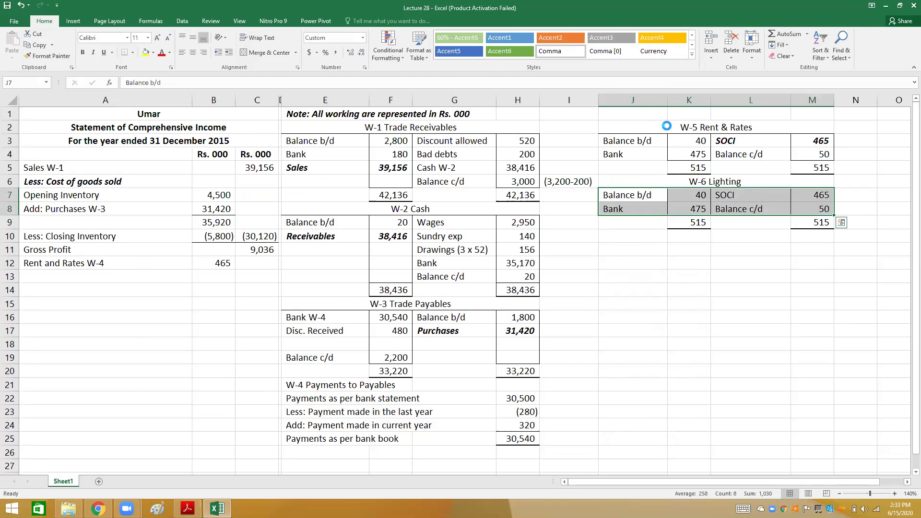
{"action": "key", "text": "Delete"}
Step: Clear the copied totals in K9:M9 of the W-6 Lighting account
{"action": "key", "text": "Down"}
{"action": "key", "text": "Down"}
{"action": "key", "text": "Right"}
{"action": "key", "text": "shift+Right"}
{"action": "key", "text": "shift+Right"}
{"action": "key", "text": "Delete"}
{"action": "key", "text": "Up"}
{"action": "key", "text": "Up"}
Step: Look up the opening lighting accrual in the PDF and enter it in L7:M7 as Balance b/d 80
{"action": "key", "text": "alt+Tab"}
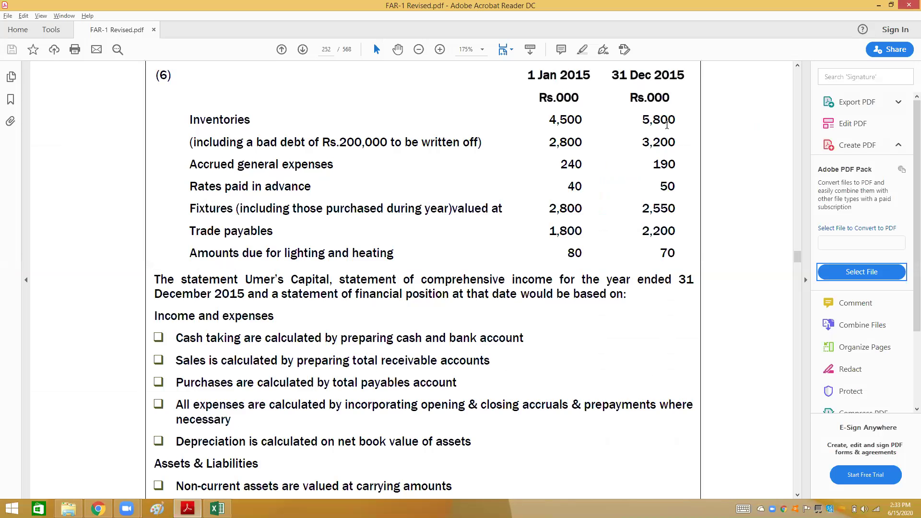
{"action": "key", "text": "alt+Tab"}
{"action": "key", "text": "Right"}
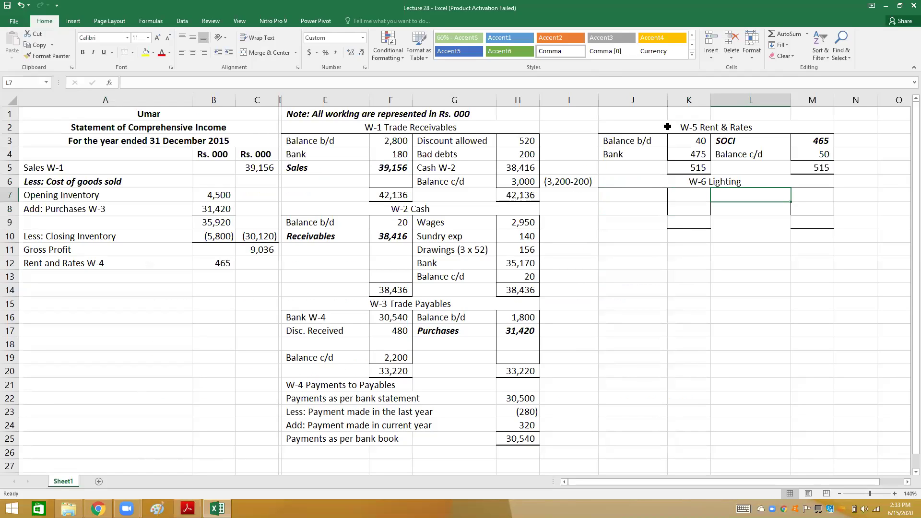
{"action": "type", "text": "Balance b/d"}
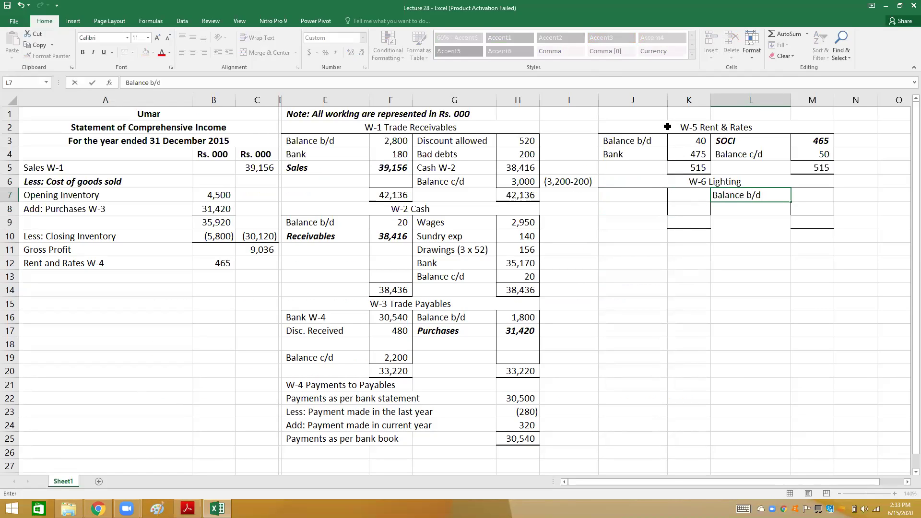
{"action": "key", "text": "Right"}
{"action": "type", "text": "80"}
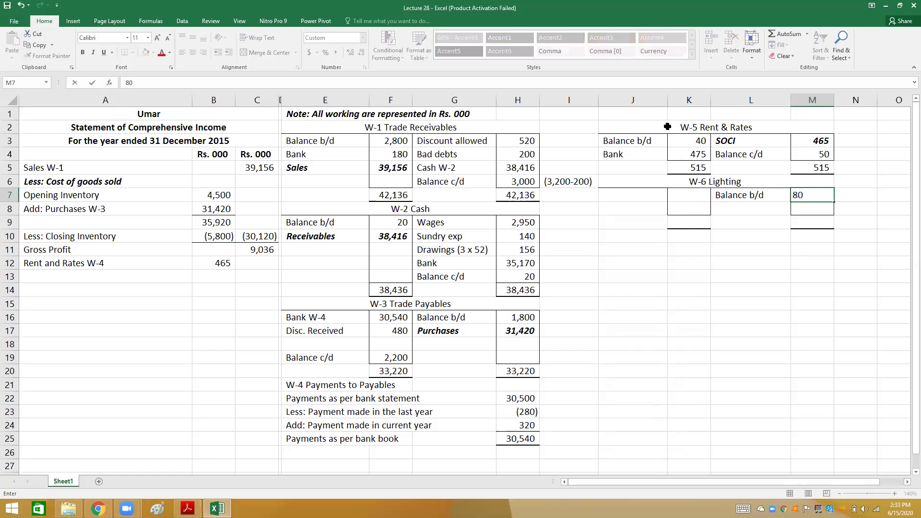
Step: Enter the bank payment for lighting on the debit side in J7:K7 as Bank 210
{"action": "key", "text": "Left"}
{"action": "key", "text": "Left"}
{"action": "key", "text": "Left"}
{"action": "type", "text": "B"}
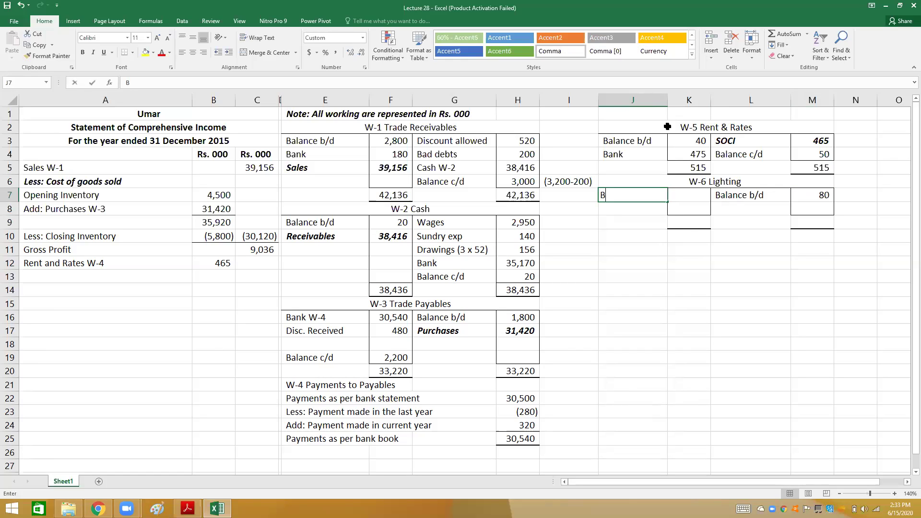
{"action": "type", "text": "ank"}
{"action": "key", "text": "Right"}
{"action": "key", "text": "alt+Tab"}
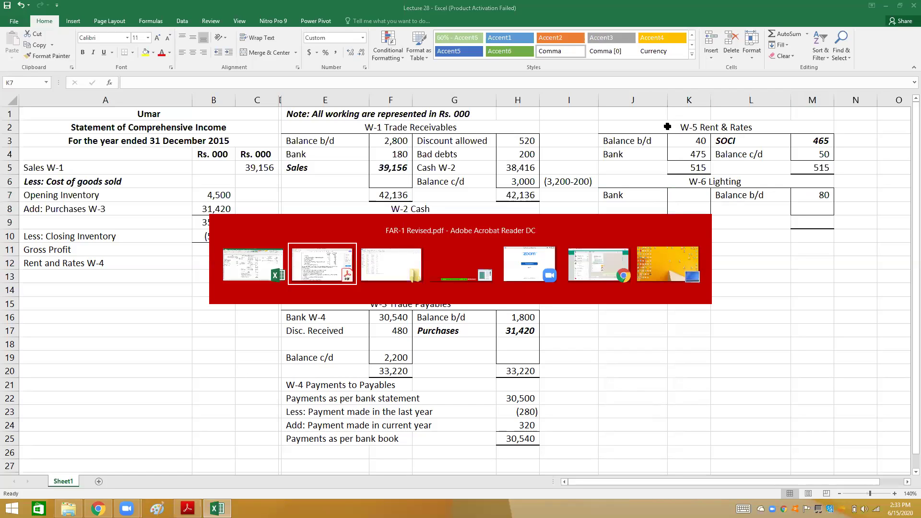
{"action": "key", "text": "alt+Tab"}
{"action": "type", "text": "210"}
{"action": "key", "text": "Return"}
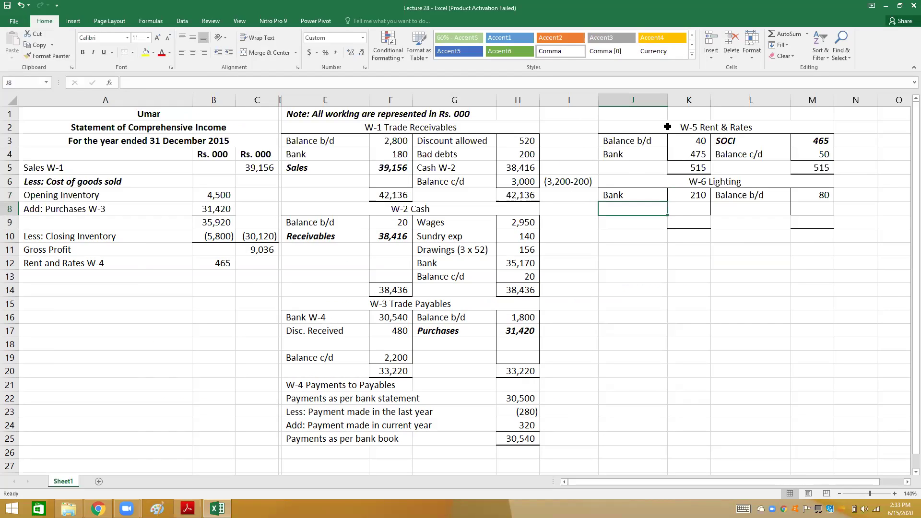
Step: Enter Balance c/d 70 in row 8, label L8 SOCI, and total the debit side in K9 with =K7+K8
{"action": "type", "text": "Balance c/d"}
{"action": "key", "text": "Tab"}
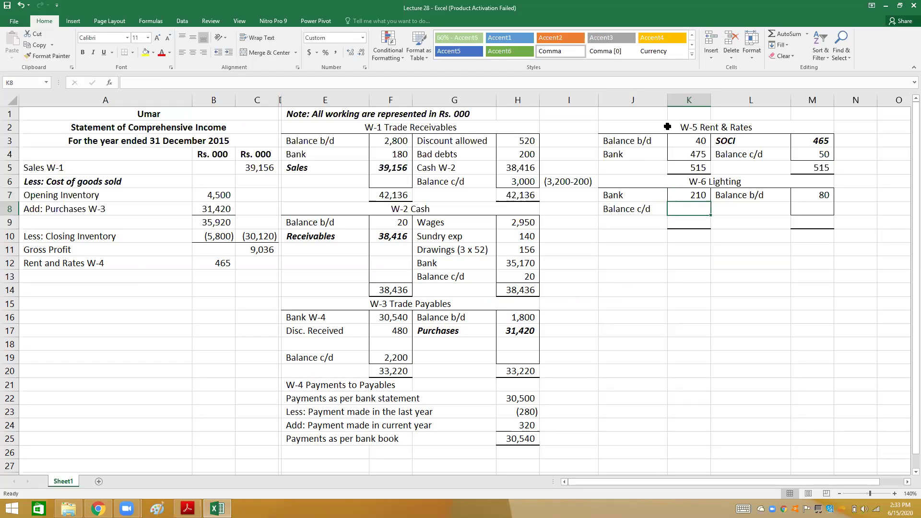
{"action": "key", "text": "alt+Tab"}
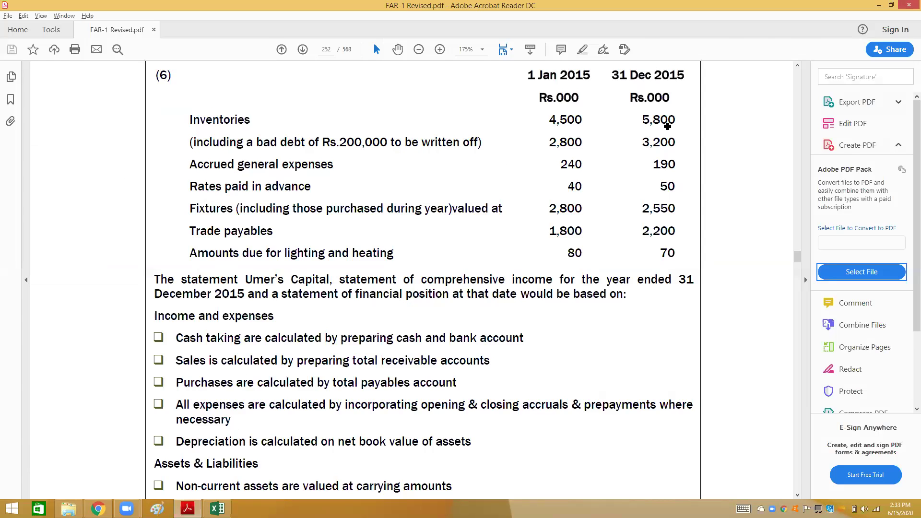
{"action": "key", "text": "alt+Tab"}
{"action": "type", "text": "=K7+K8"}
{"action": "key", "text": "Return"}
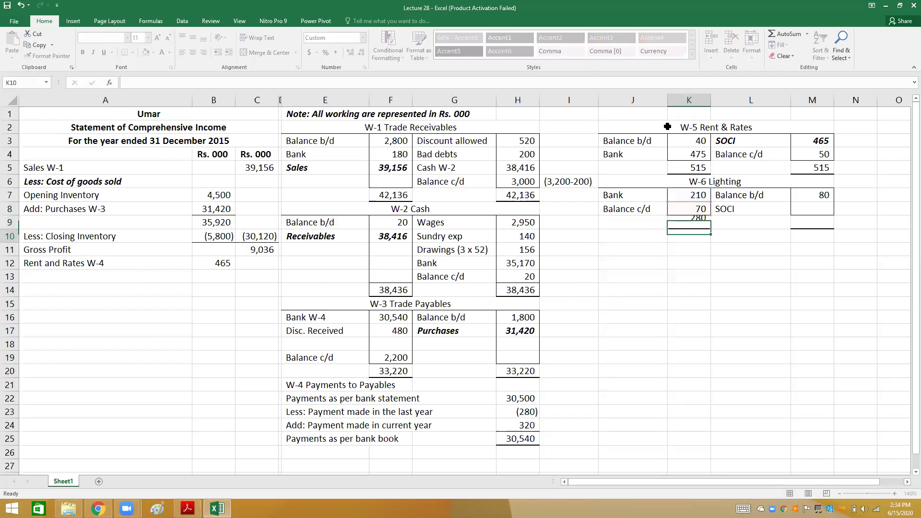
Step: Enter 280 in M9 as the credit-side total of the W-6 Lighting account
{"action": "key", "text": "Up"}
{"action": "key", "text": "Right"}
{"action": "key", "text": "Right"}
{"action": "type", "text": "2"}
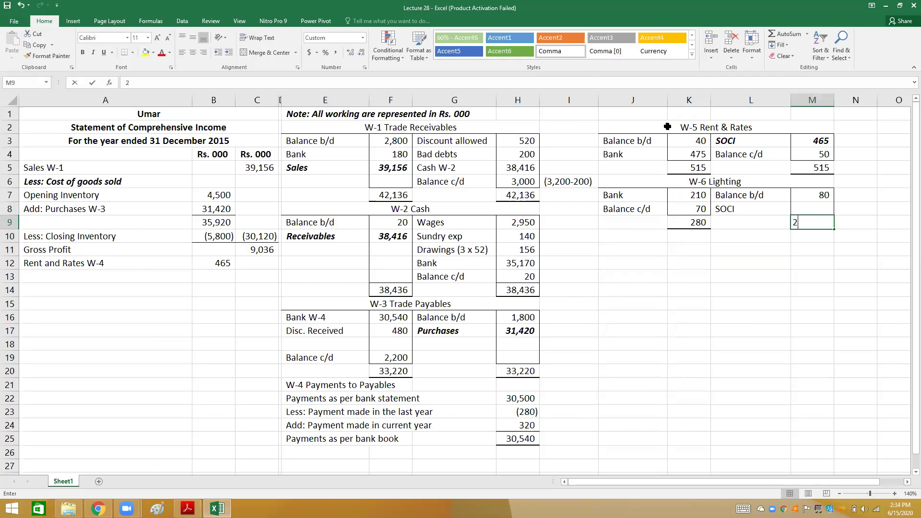
{"action": "type", "text": "80"}
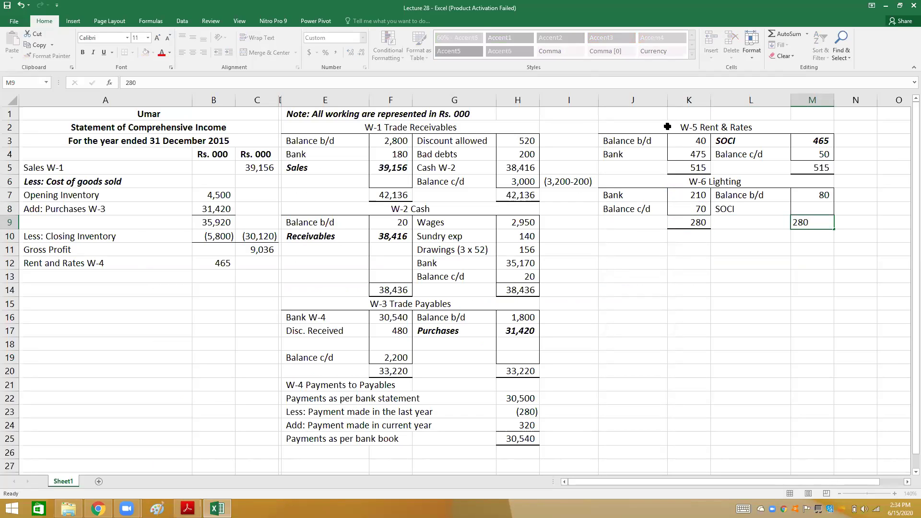
Step: Calculate the SOCI balancing figure in M8 with the formula =M9-M7
{"action": "key", "text": "Up"}
{"action": "type", "text": "="}
{"action": "key", "text": "Down"}
{"action": "type", "text": "-"}
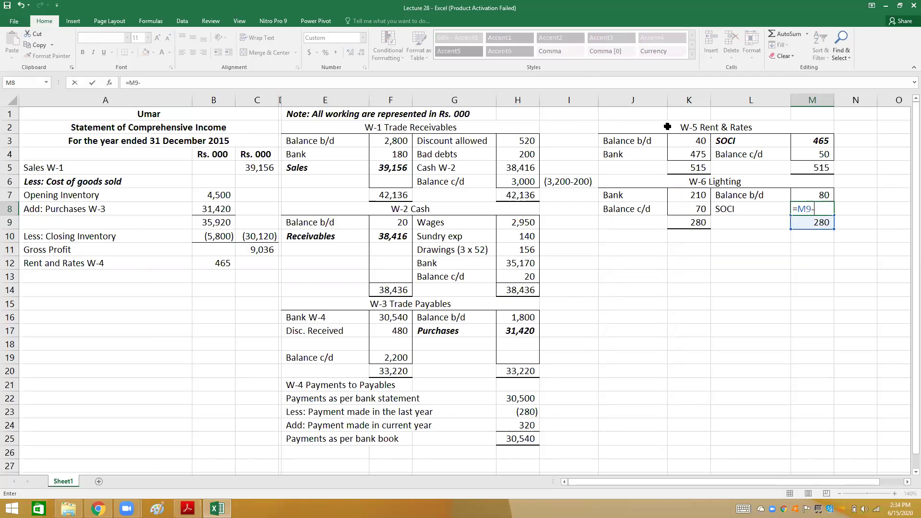
{"action": "key", "text": "Up"}
{"action": "key", "text": "Return"}
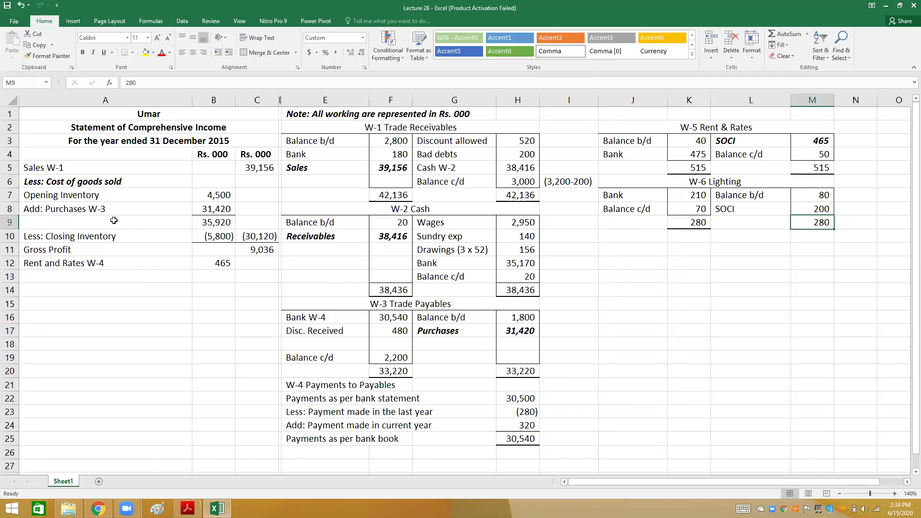
Step: Add the expense label Lighting & Heating W-6 in A13, below Rent and Rates
{"action": "left_click", "coordinate": [98, 272]}
{"action": "type", "text": "Lighting "}
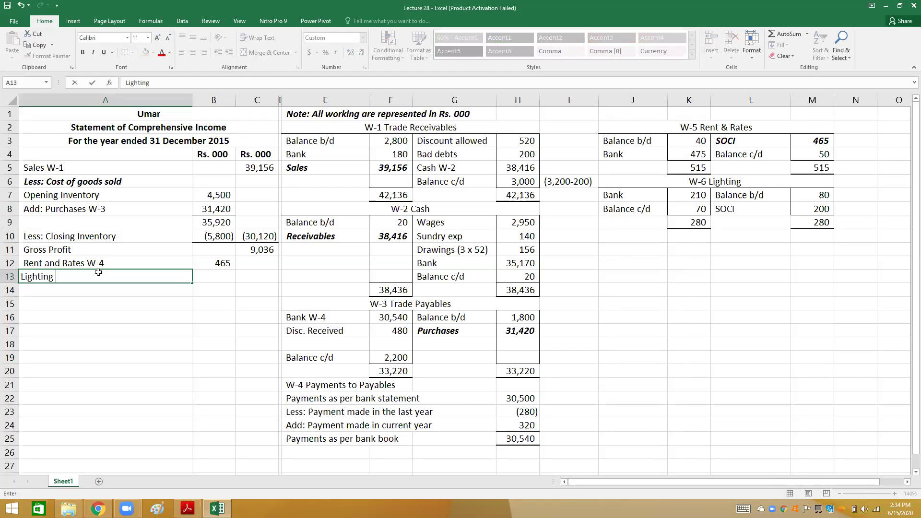
{"action": "type", "text": "& Heating W-6"}
Step: Correct the working reference in A12 so the label reads Rent and Rates W-5
{"action": "key", "text": "Up"}
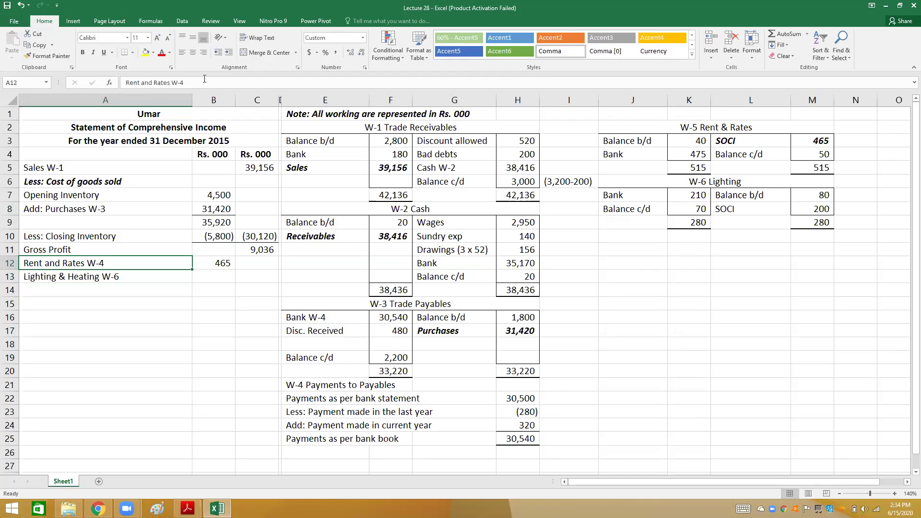
{"action": "key", "text": "F2"}
{"action": "key", "text": "BackSpace"}
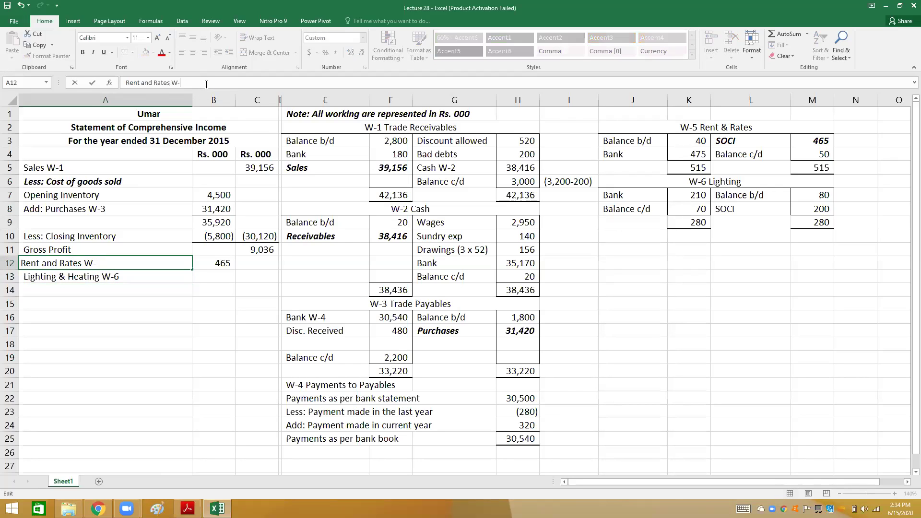
{"action": "type", "text": "5"}
{"action": "key", "text": "Return"}
Step: Link the Lighting & Heating amount in B13 to the SOCI figure in M8 of the W-6 account
{"action": "key", "text": "Right"}
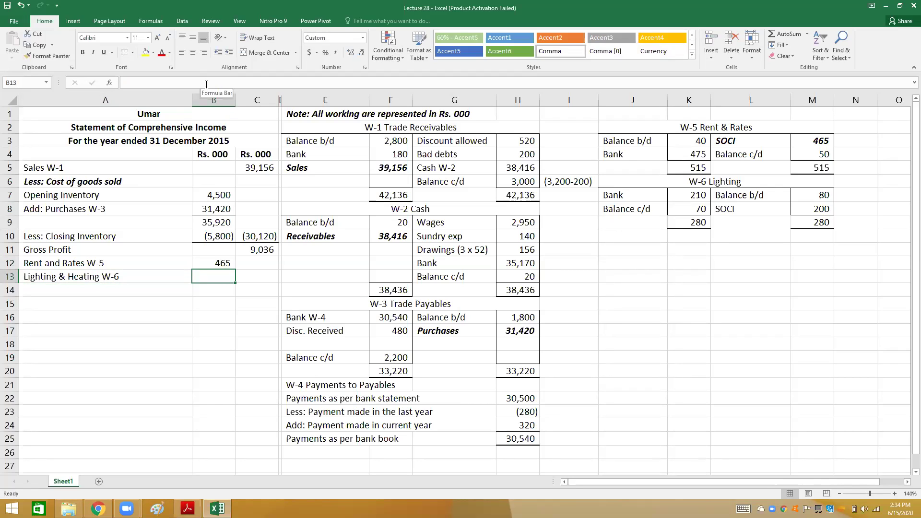
{"action": "type", "text": "="}
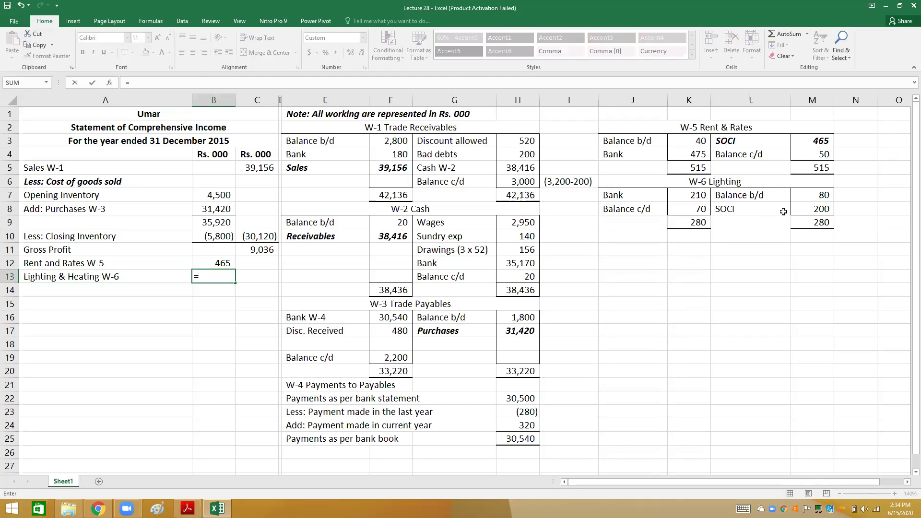
{"action": "left_click", "coordinate": [792, 206]}
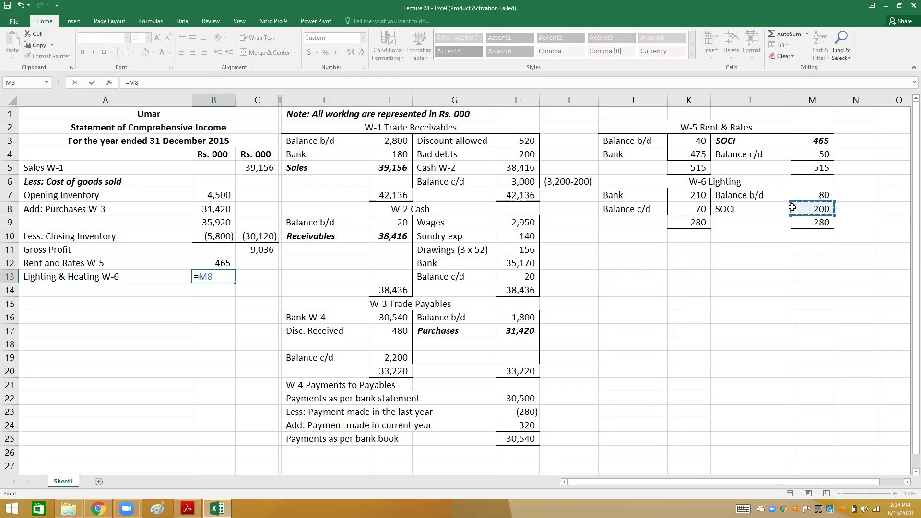
{"action": "key", "text": "Return"}
Step: Make the SOCI label and amount in L8:M8 of the W-6 account bold and italic
{"action": "left_click_drag", "start_coordinate": [792, 207], "coordinate": [783, 207]}
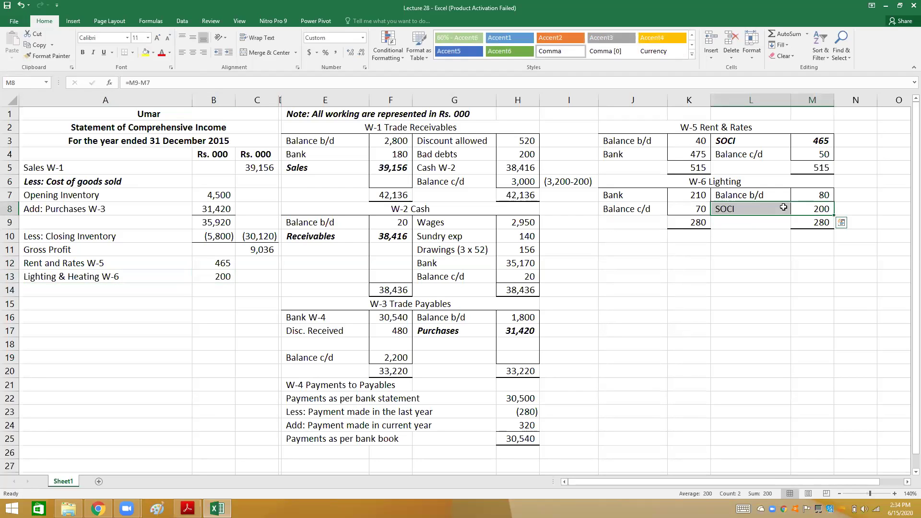
{"action": "key", "text": "ctrl+b"}
{"action": "key", "text": "Down"}
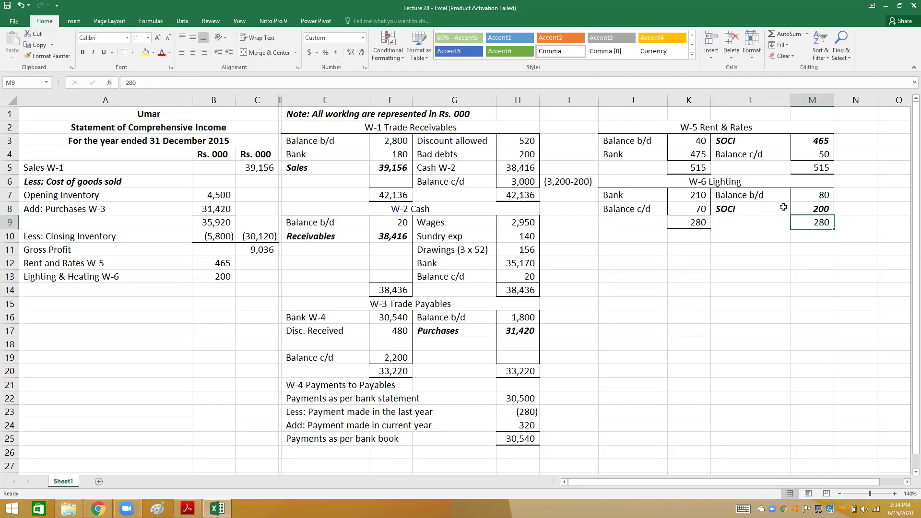
Step: Review the bank summary and accruals in FAR-1 Revised.pdf, and duplicate the W-6 account in Excel into J10:M13
{"action": "key", "text": "alt+Tab"}
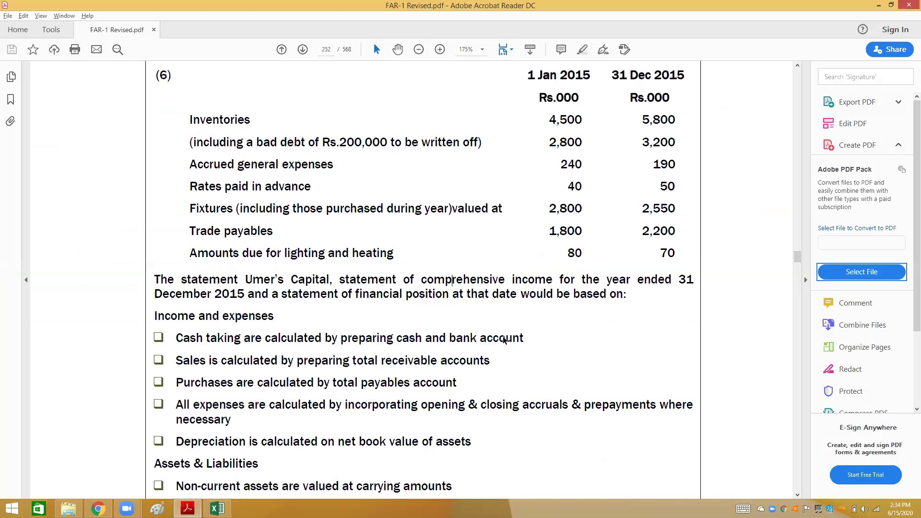
{"action": "scroll", "coordinate": [505, 340], "scroll_direction": "up", "scroll_amount": 10}
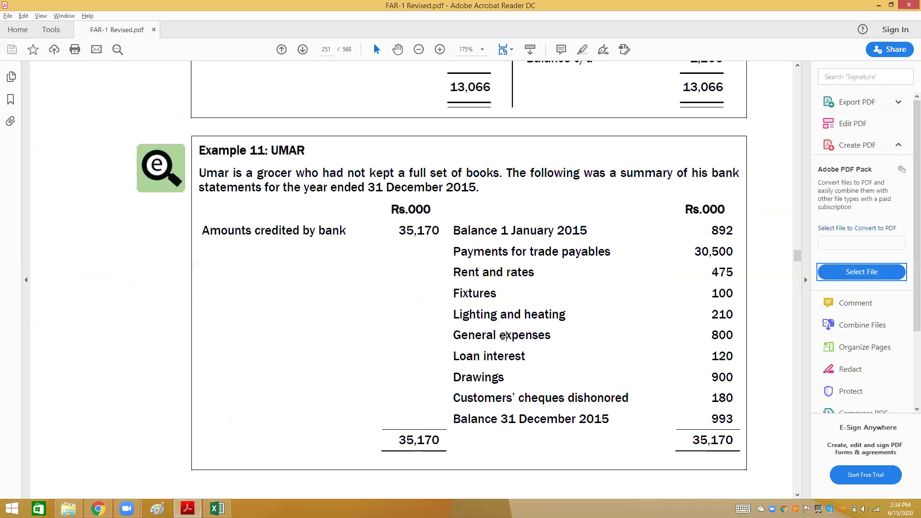
{"action": "scroll", "coordinate": [504, 335], "scroll_direction": "down", "scroll_amount": 10}
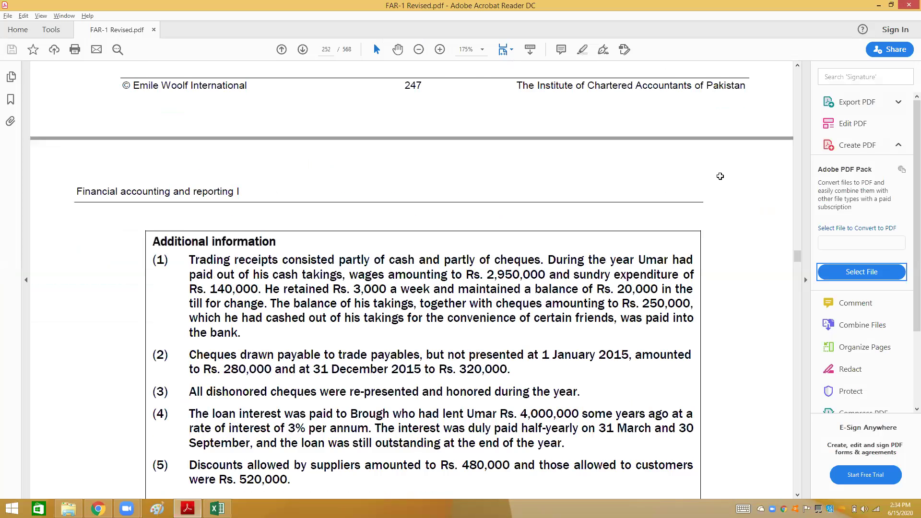
{"action": "scroll", "coordinate": [720, 178], "scroll_direction": "down", "scroll_amount": 10}
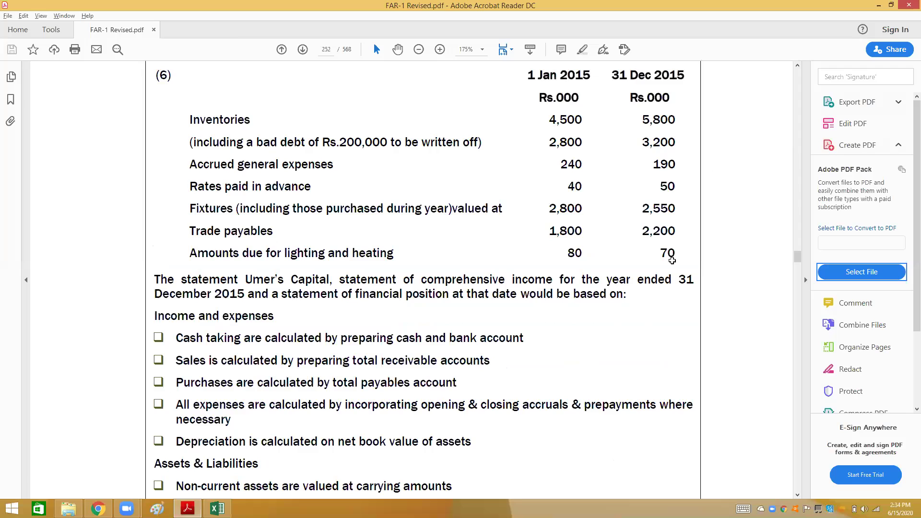
{"action": "key", "text": "alt+Tab"}
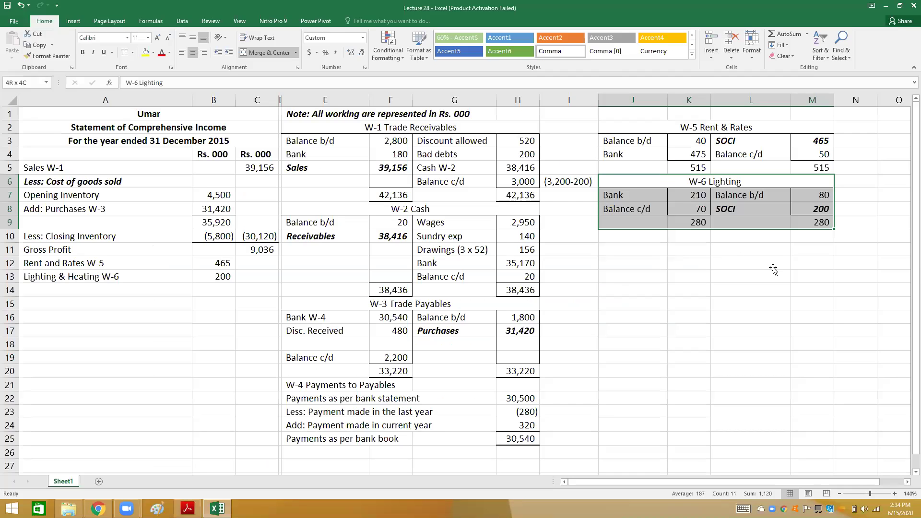
{"action": "left_click_drag", "start_coordinate": [767, 259], "coordinate": [767, 263]}
Step: Insert blank cells at J12:M12 in the copied account, shifting the existing cells down
{"action": "left_click_drag", "start_coordinate": [624, 263], "coordinate": [773, 267]}
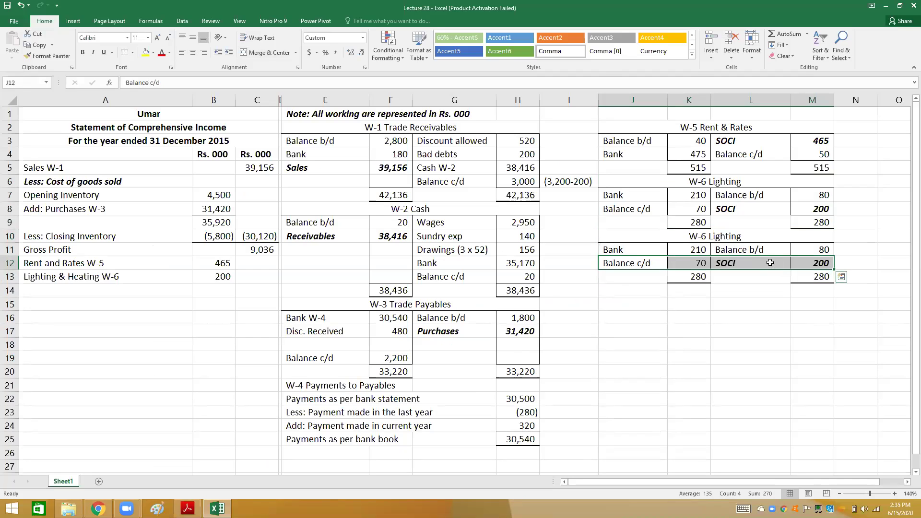
{"action": "right_click", "coordinate": [771, 263]}
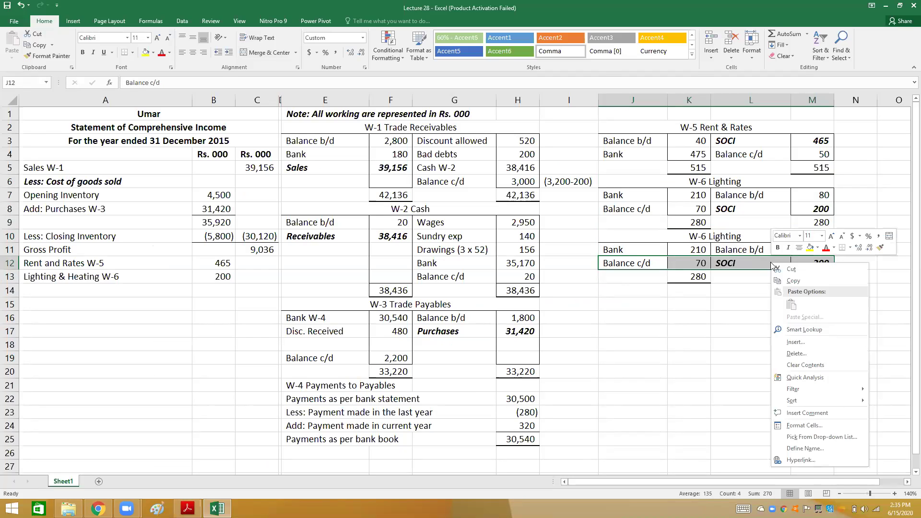
{"action": "left_click", "coordinate": [800, 342]}
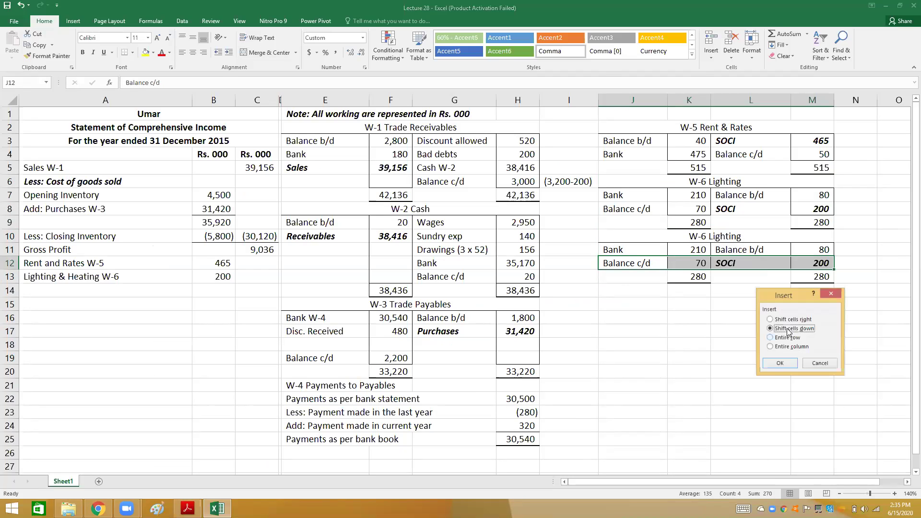
{"action": "left_click", "coordinate": [780, 363]}
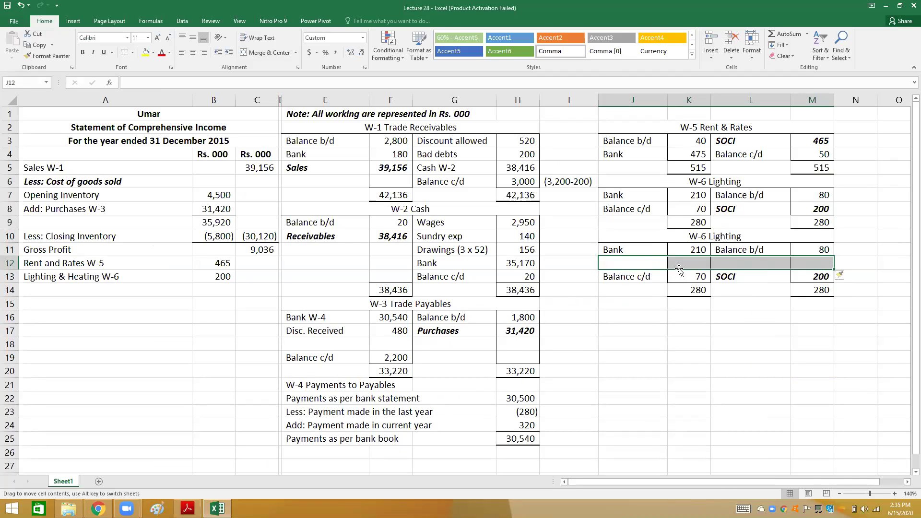
Step: Retitle the copied account in J10 as W-7 General Expenses
{"action": "left_click", "coordinate": [746, 246]}
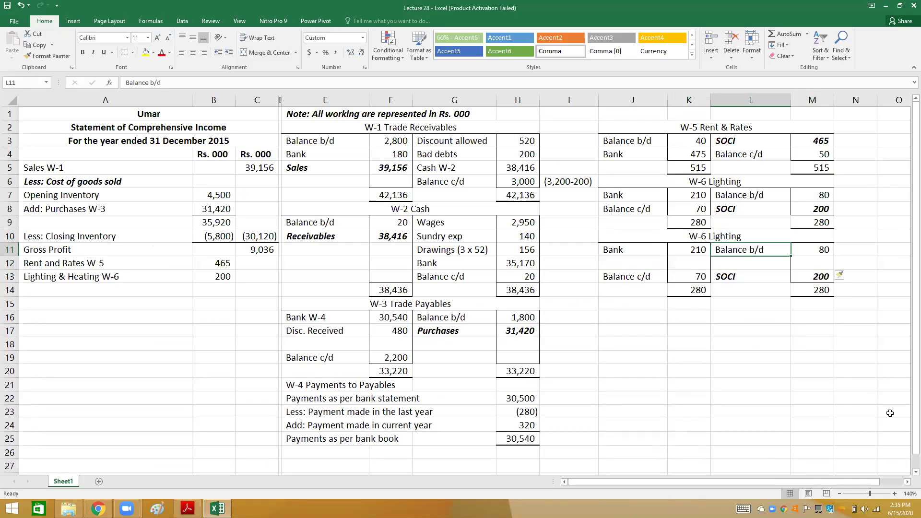
{"action": "key", "text": "Left"}
{"action": "key", "text": "Right"}
{"action": "key", "text": "Right"}
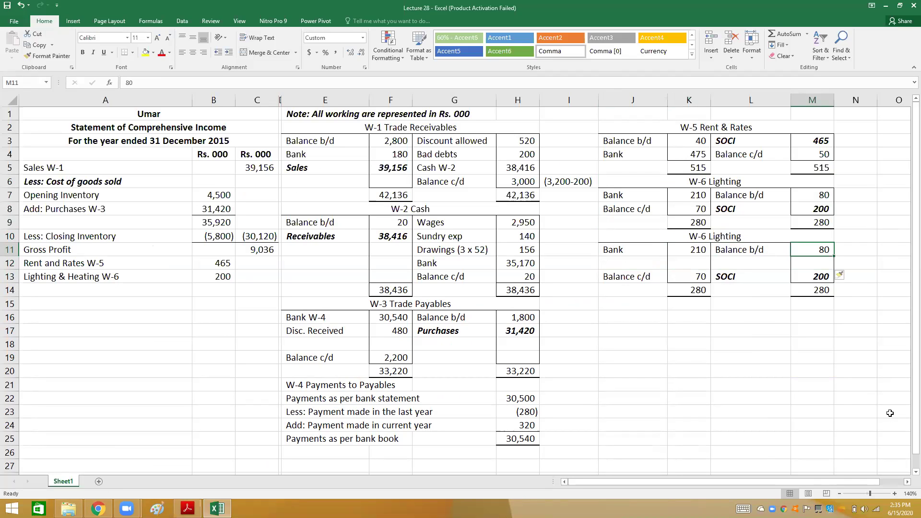
{"action": "key", "text": "Up"}
{"action": "type", "text": "W-7 General Exp"}
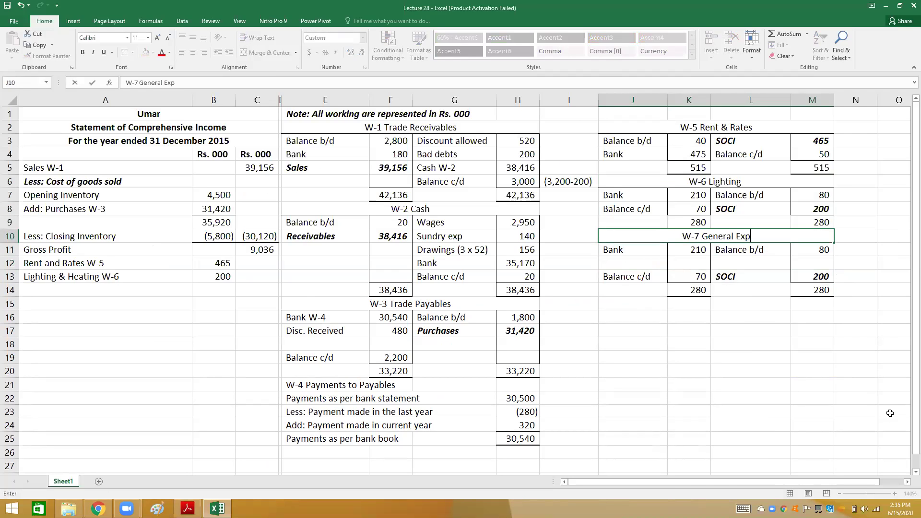
{"action": "type", "text": "enses"}
{"action": "key", "text": "Return"}
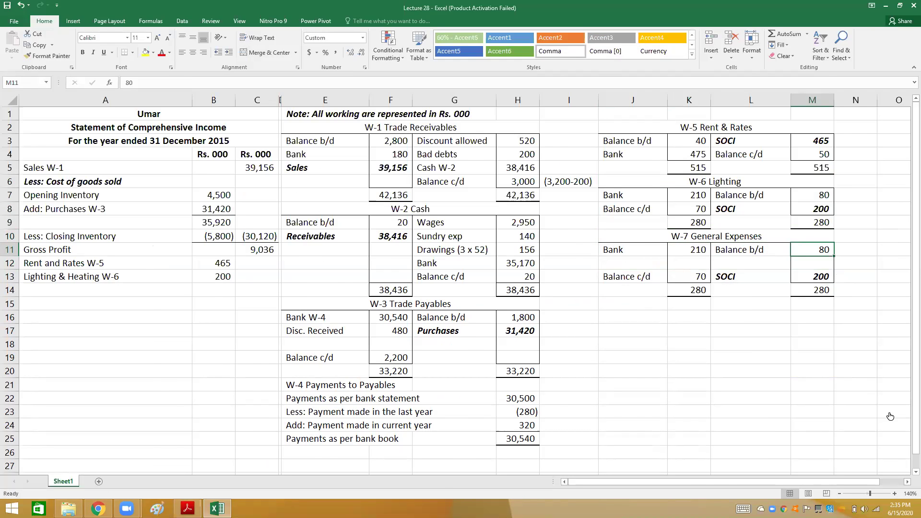
Step: Take the accrued general expenses from the PDF into W-7: 240 as balance b/d in M11 and 190 as balance c/d in K13
{"action": "key", "text": "alt+Tab"}
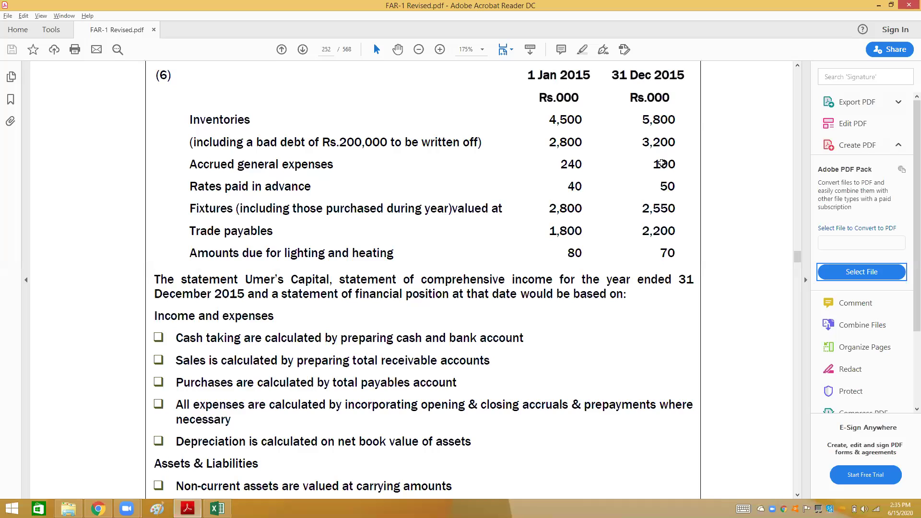
{"action": "key", "text": "alt+Tab"}
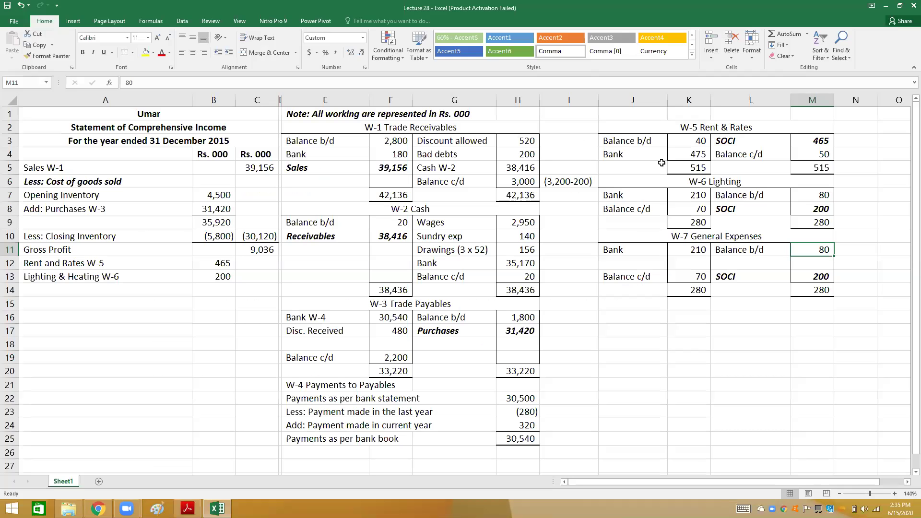
{"action": "key", "text": "ctrl+z"}
{"action": "key", "text": "ctrl+z"}
{"action": "key", "text": "ctrl+z"}
Step: Using the PDF's figures, enter the W-7 general expense payments as Bank 800 in K11 and Cash 140 in K12
{"action": "key", "text": "alt+Tab"}
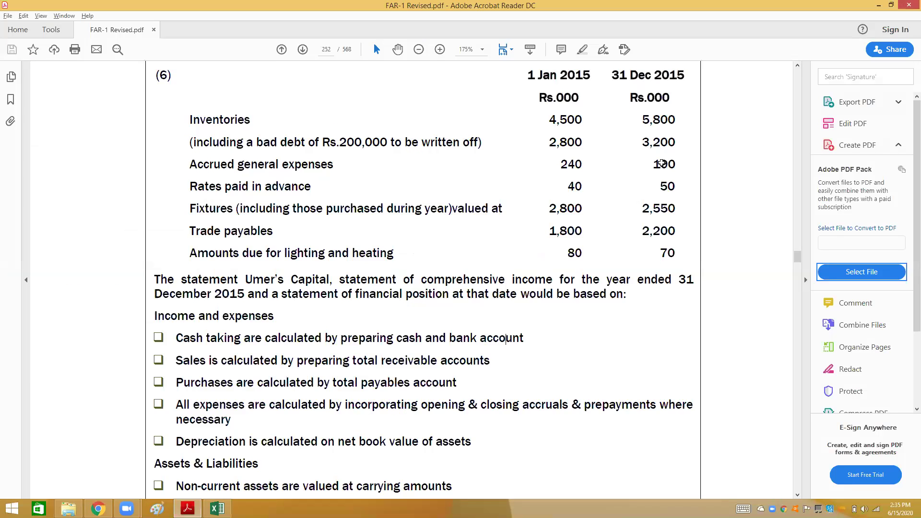
{"action": "scroll", "coordinate": [661, 163], "scroll_direction": "down", "scroll_amount": 10}
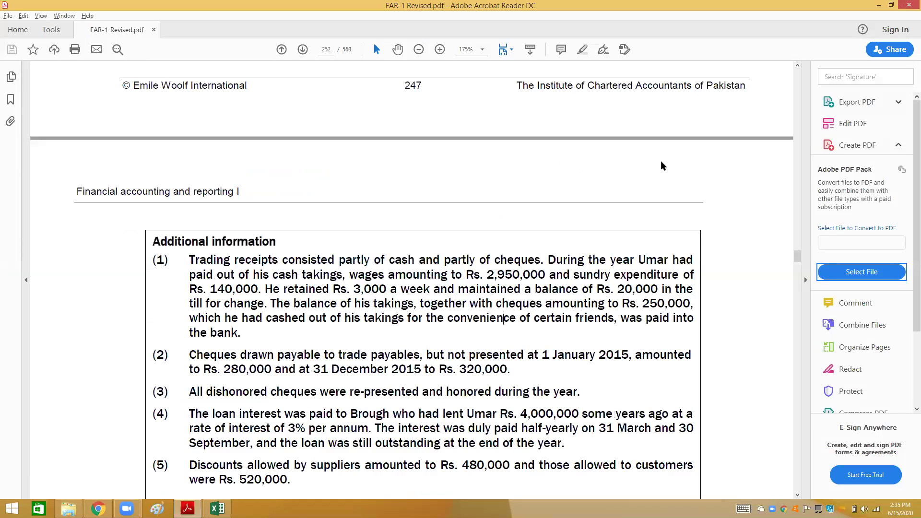
{"action": "scroll", "coordinate": [427, 271], "scroll_direction": "up", "scroll_amount": 10}
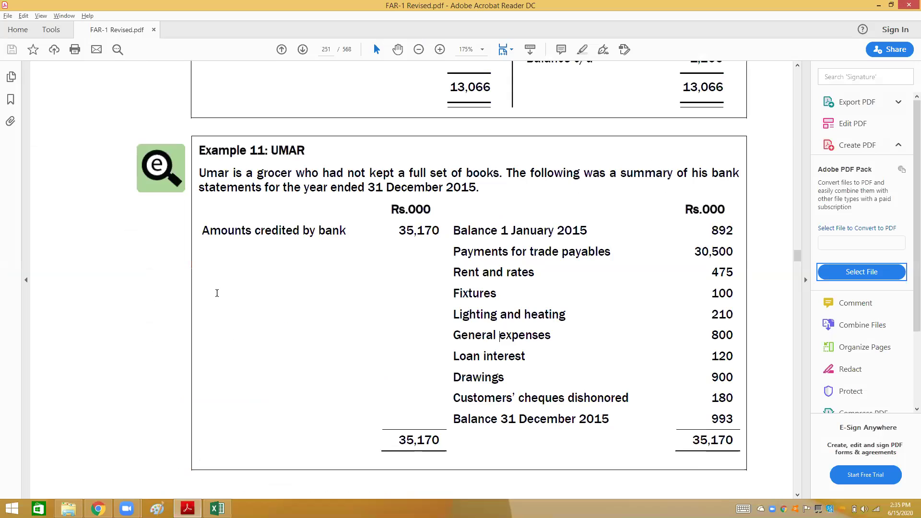
{"action": "scroll", "coordinate": [217, 293], "scroll_direction": "down", "scroll_amount": 10}
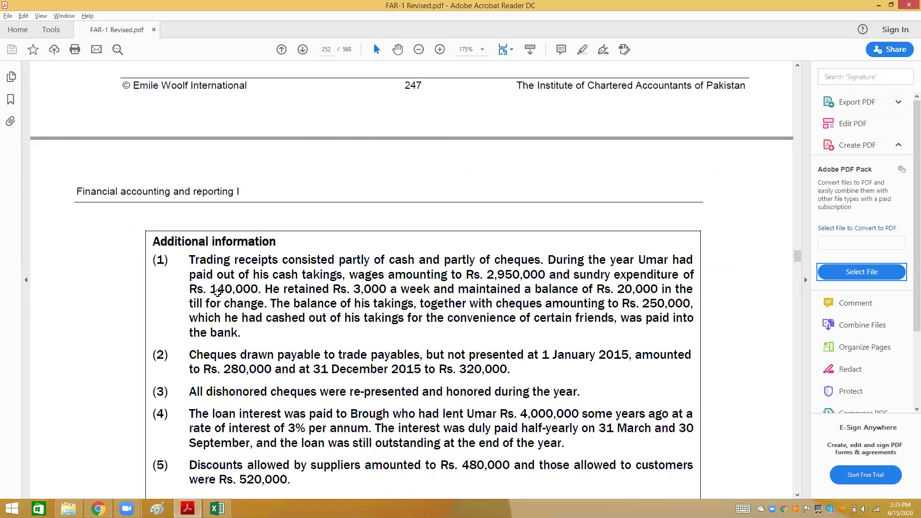
{"action": "key", "text": "alt+Tab"}
{"action": "type", "text": "14"}
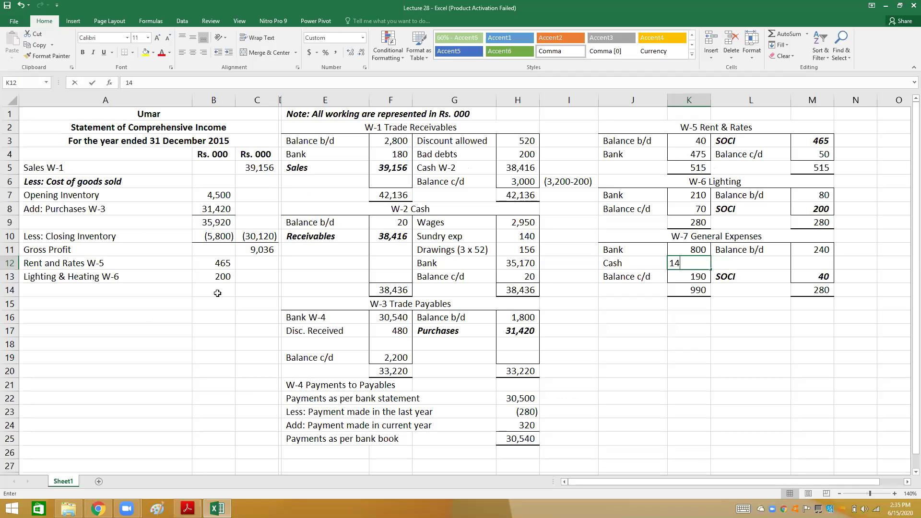
{"action": "type", "text": "0"}
{"action": "key", "text": "Return"}
Step: Total the W-7 debit side in K14 with a SUM of K11:K13 and bring the credit total in M14 into agreement
{"action": "key", "text": "Return"}
{"action": "type", "text": "=sum("}
{"action": "key", "text": "Up"}
{"action": "key", "text": "shift+Up"}
{"action": "key", "text": "shift+Up"}
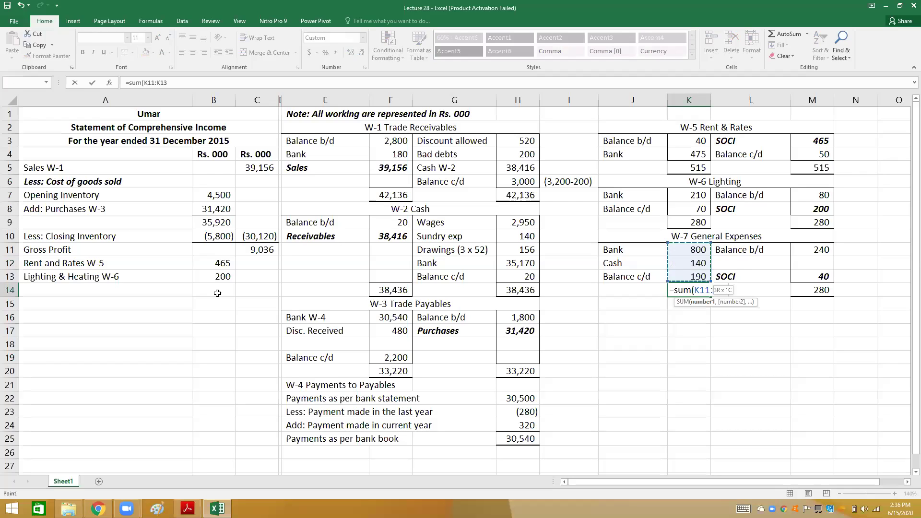
{"action": "key", "text": "Return"}
{"action": "key", "text": "Right"}
{"action": "key", "text": "Right"}
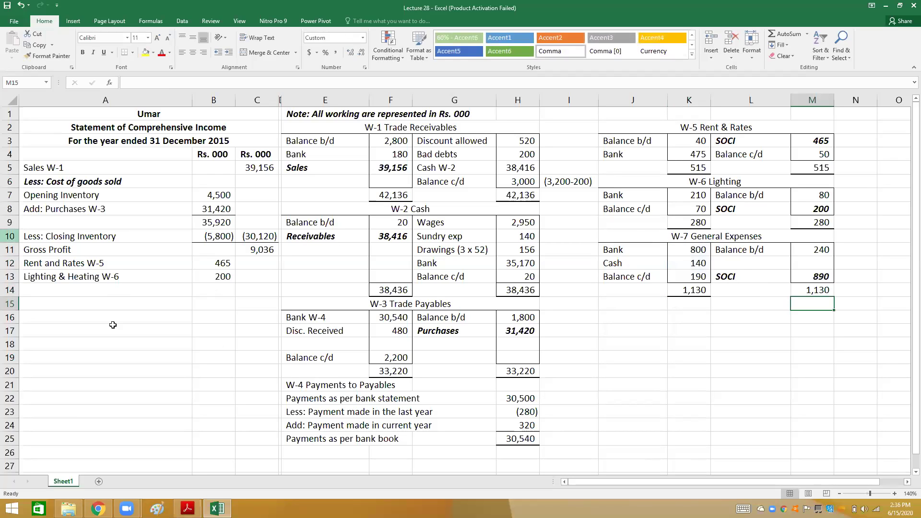
Step: Add General Expenses W-7 in A14 and link its amount in B14 to the SOCI figure in M13
{"action": "left_click", "coordinate": [126, 288]}
{"action": "type", "text": "Gene"}
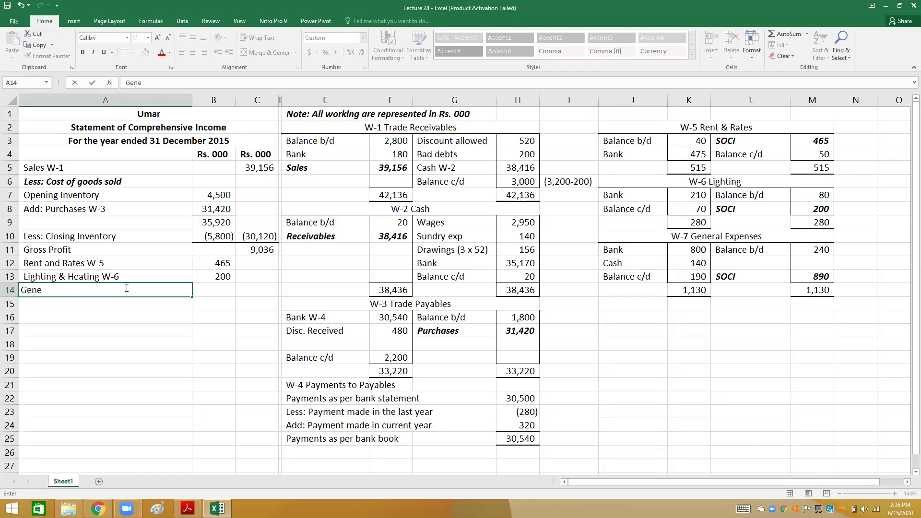
{"action": "type", "text": "ral Expenses W-7"}
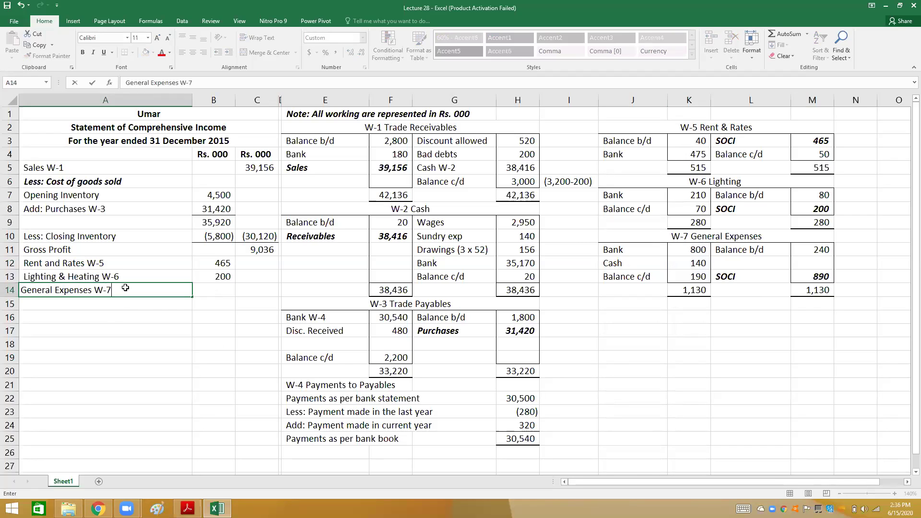
{"action": "key", "text": "Tab"}
{"action": "type", "text": "="}
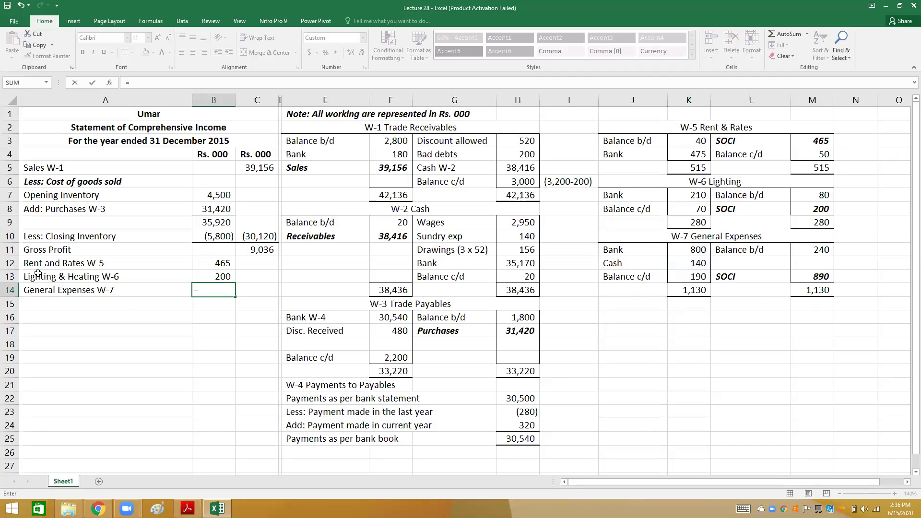
{"action": "left_click", "coordinate": [799, 273]}
{"action": "key", "text": "Return"}
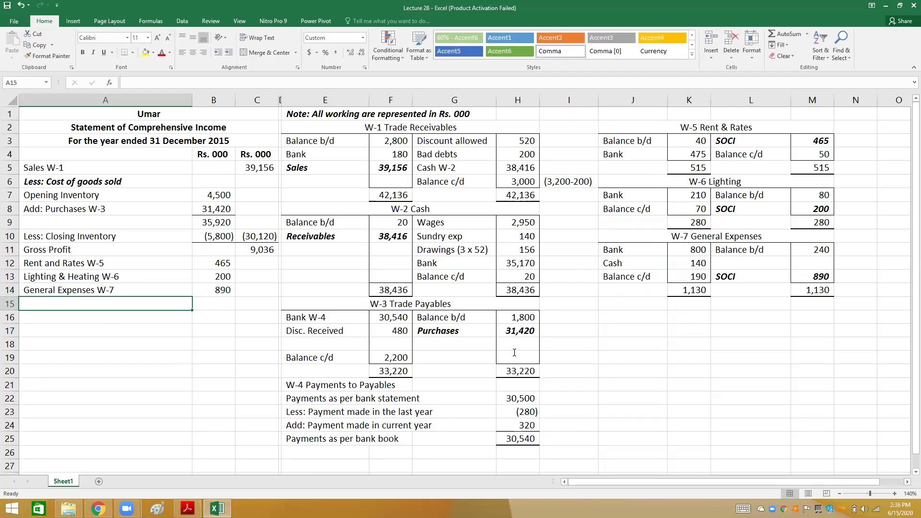
Step: Review the loan interest details in the PDF and add the expense label Interest expense (4000x3%) in A15 of the Excel statement
{"action": "key", "text": "alt+Tab"}
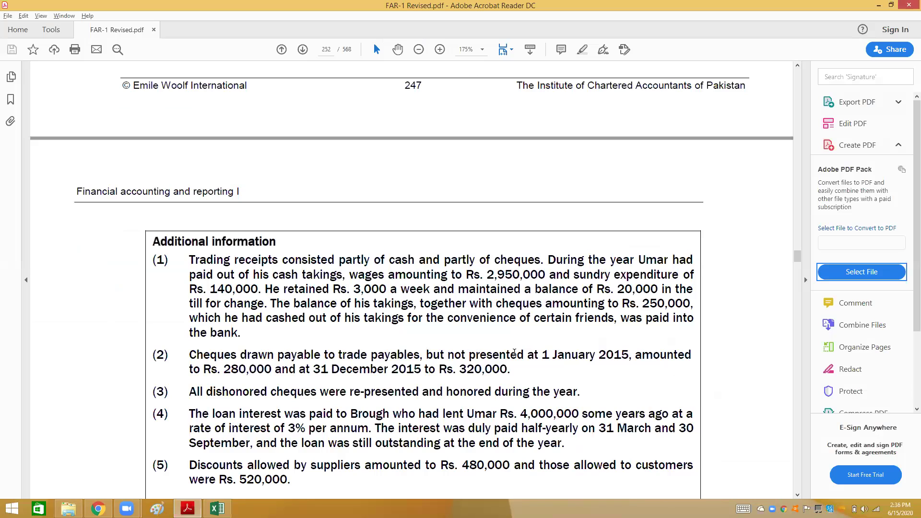
{"action": "scroll", "coordinate": [514, 354], "scroll_direction": "up", "scroll_amount": 8}
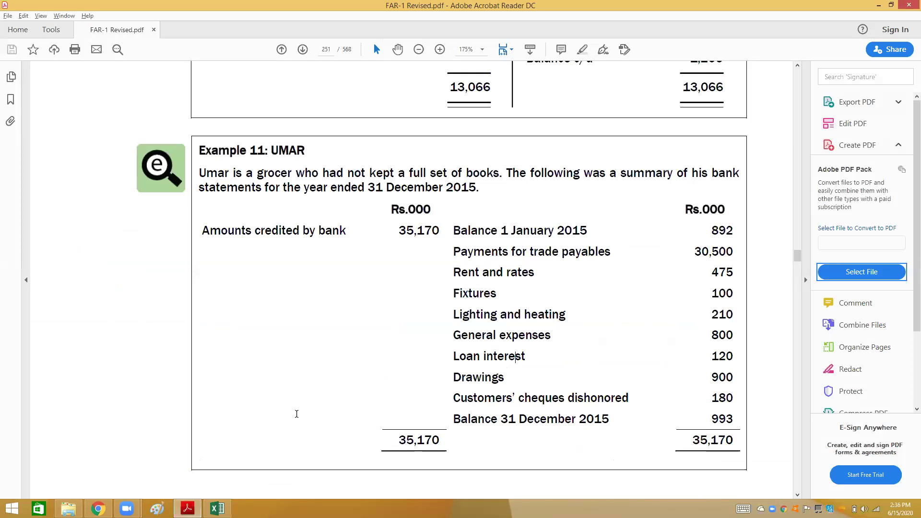
{"action": "scroll", "coordinate": [297, 414], "scroll_direction": "down", "scroll_amount": 8}
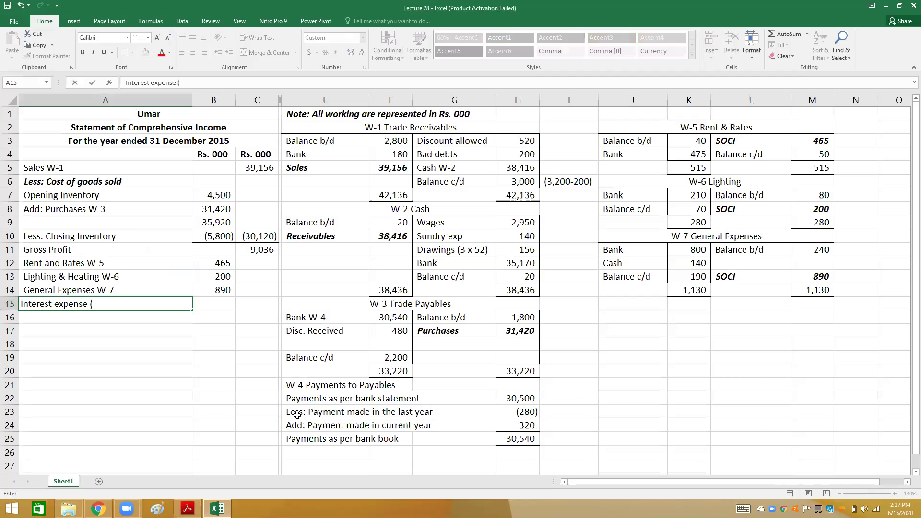
{"action": "type", "text": "(4000x"}
{"action": "key", "text": "ctrl+Return"}
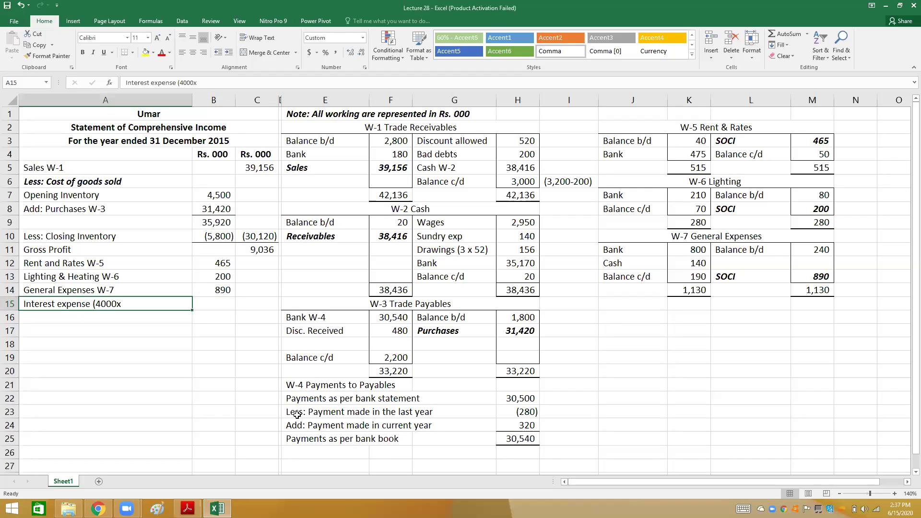
{"action": "key", "text": "F2"}
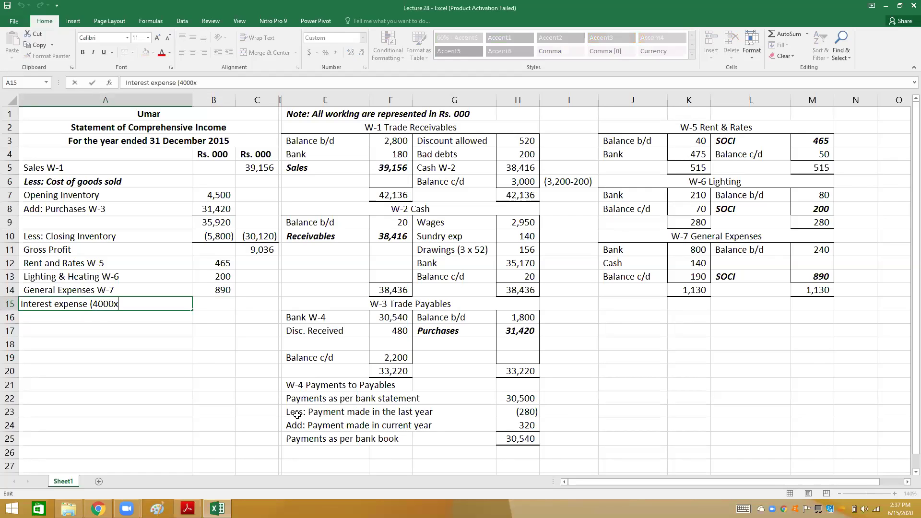
{"action": "type", "text": "3%)"}
{"action": "key", "text": "Tab"}
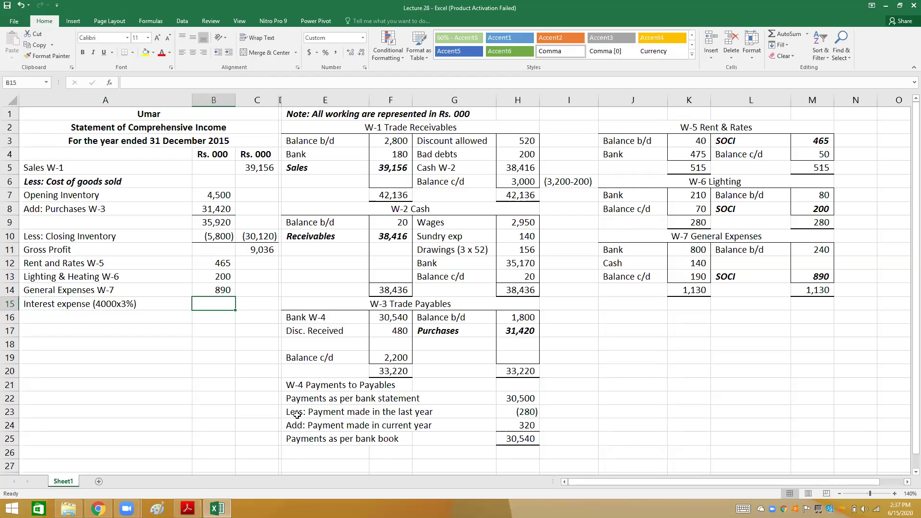
Step: Calculate the interest expense amount in B15 with the formula =4000*0.03
{"action": "key", "text": "alt+Tab"}
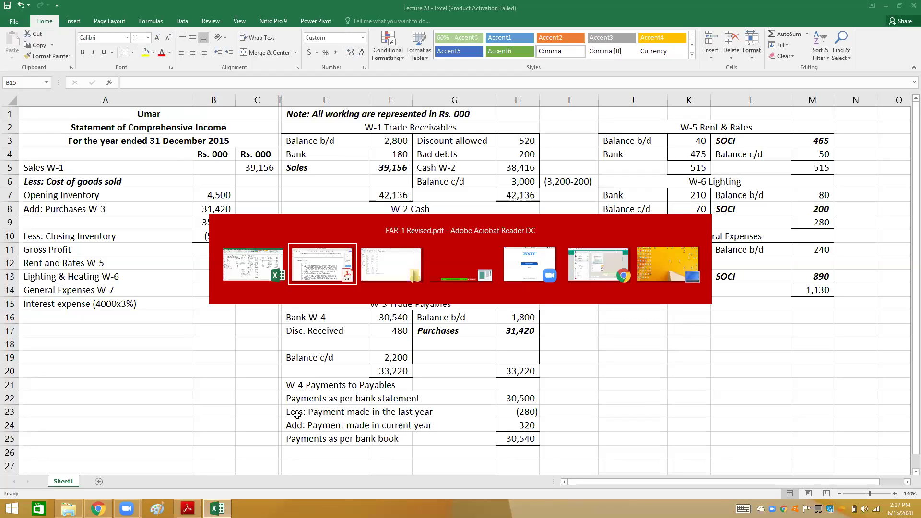
{"action": "key", "text": "alt+Tab"}
{"action": "type", "text": "=4000*0.03"}
{"action": "key", "text": "ctrl+Return"}
Step: Check the PDF's bank summary and additional information for further expenses, then add Wages of 2950 in row 16 of the Excel statement
{"action": "key", "text": "alt+Tab"}
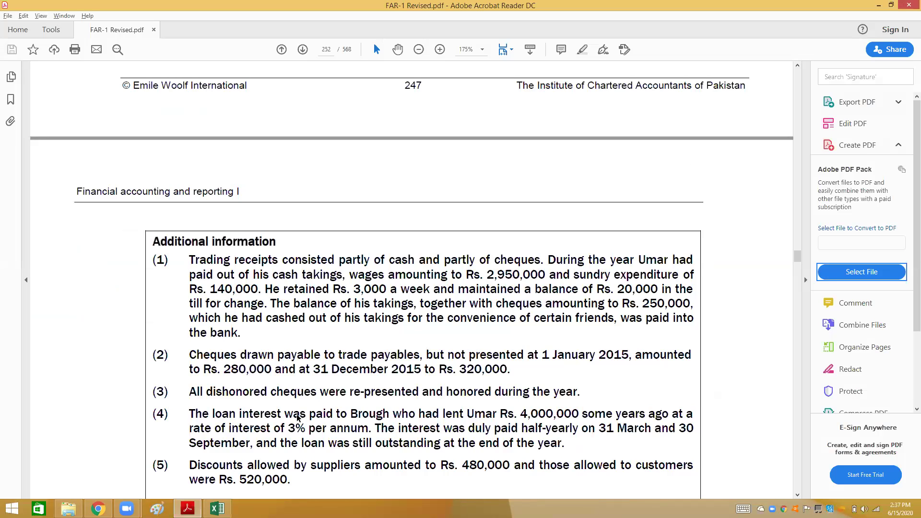
{"action": "scroll", "coordinate": [515, 379], "scroll_direction": "up", "scroll_amount": 10}
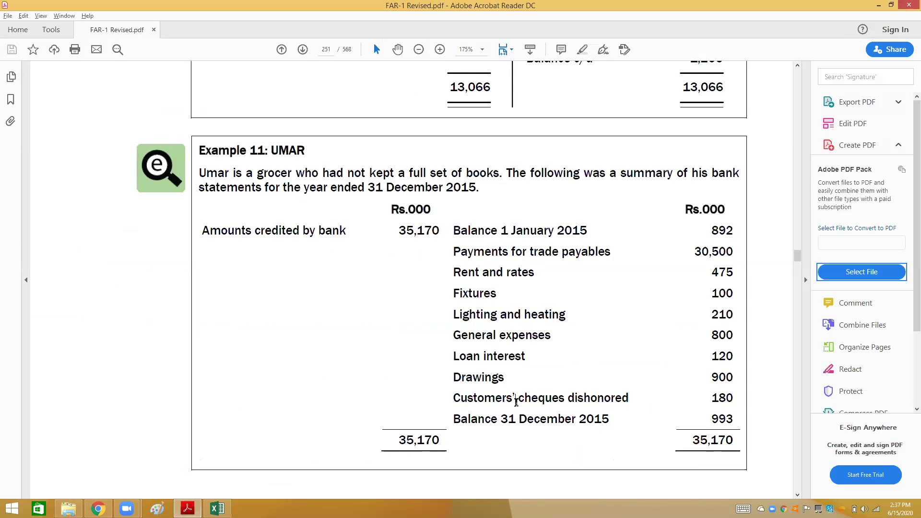
{"action": "scroll", "coordinate": [516, 402], "scroll_direction": "down", "scroll_amount": 10}
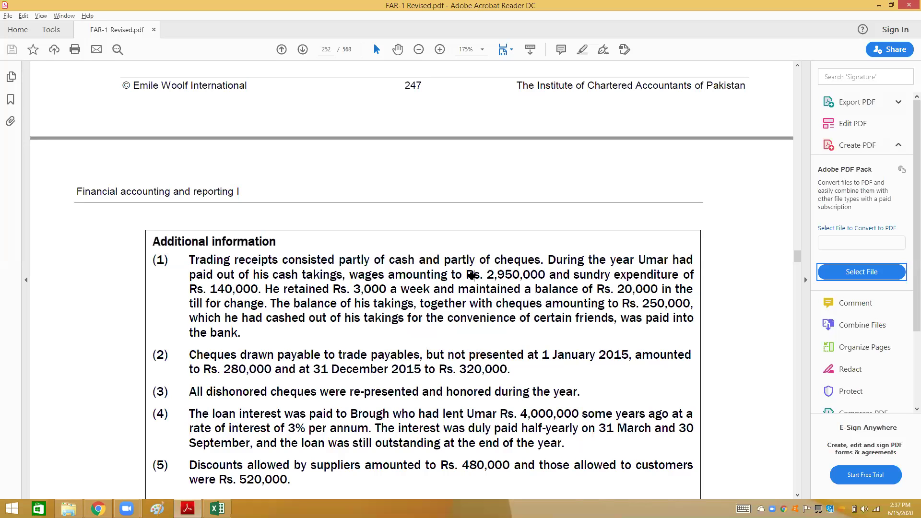
{"action": "key", "text": "alt+Tab"}
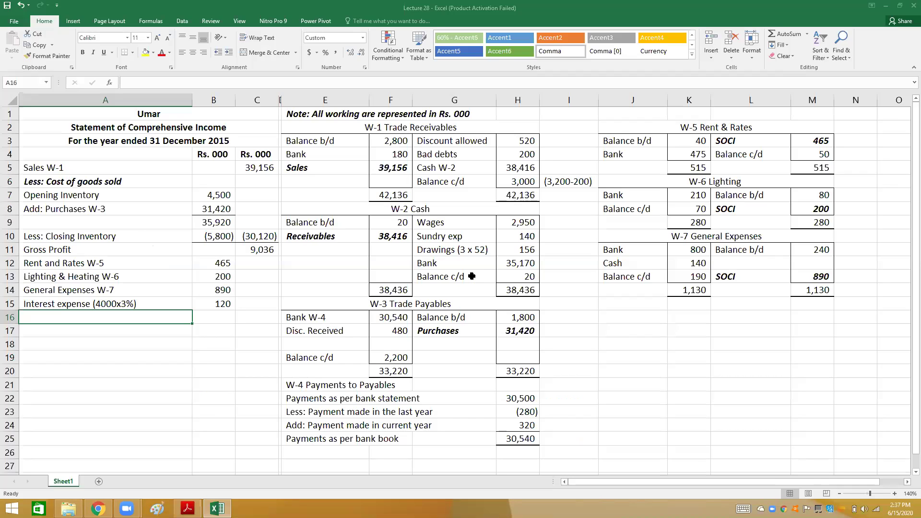
{"action": "type", "text": "Wages"}
{"action": "key", "text": "Tab"}
{"action": "type", "text": "2950"}
{"action": "key", "text": "Return"}
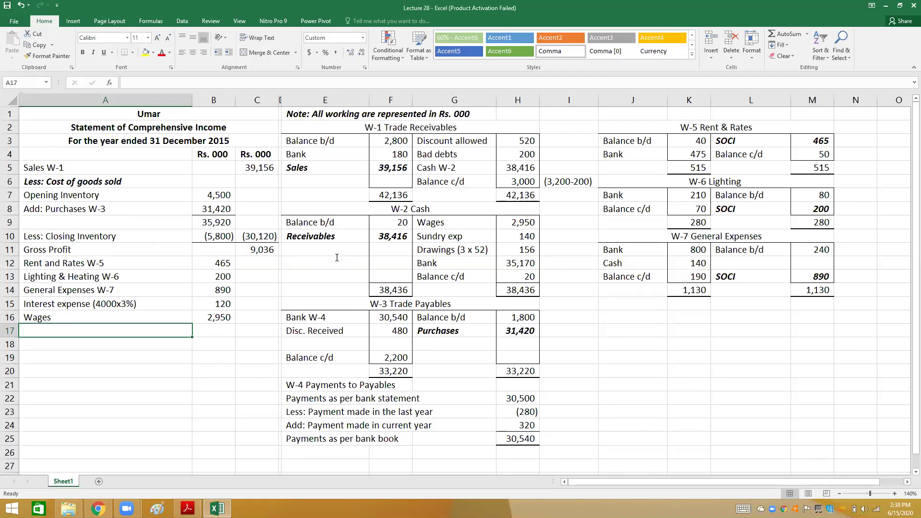
Step: Check the discount figures in the PDF and add Net Discount (520-480) in A17 with 40 in B17
{"action": "key", "text": "alt+Tab"}
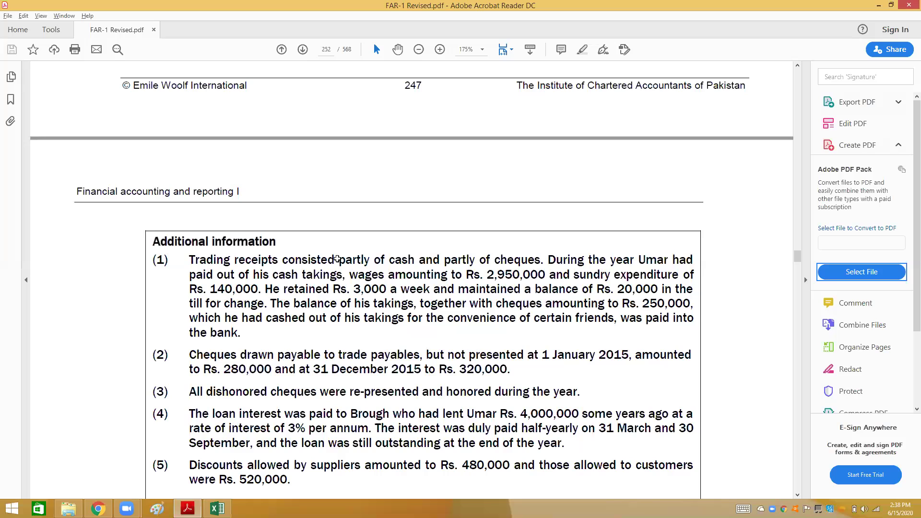
{"action": "key", "text": "alt+Tab"}
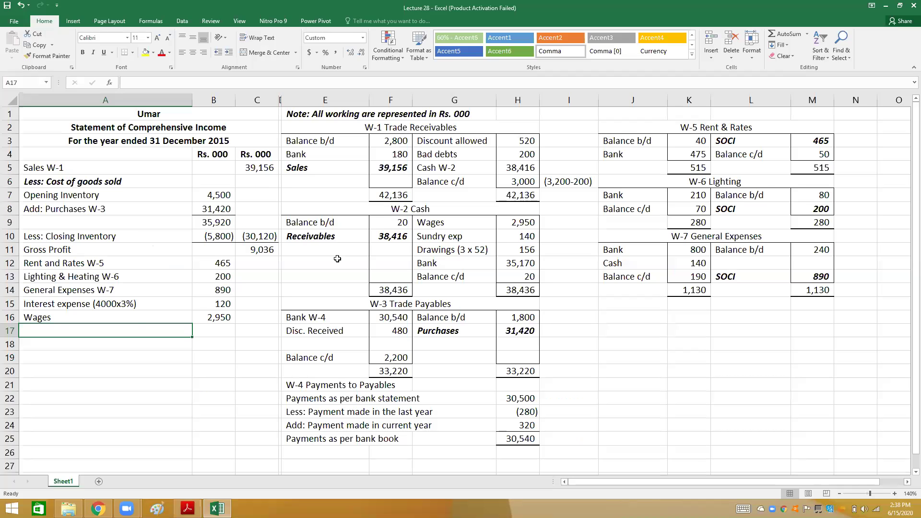
{"action": "type", "text": "Net Discount (520-480)"}
{"action": "key", "text": "Tab"}
{"action": "type", "text": "40"}
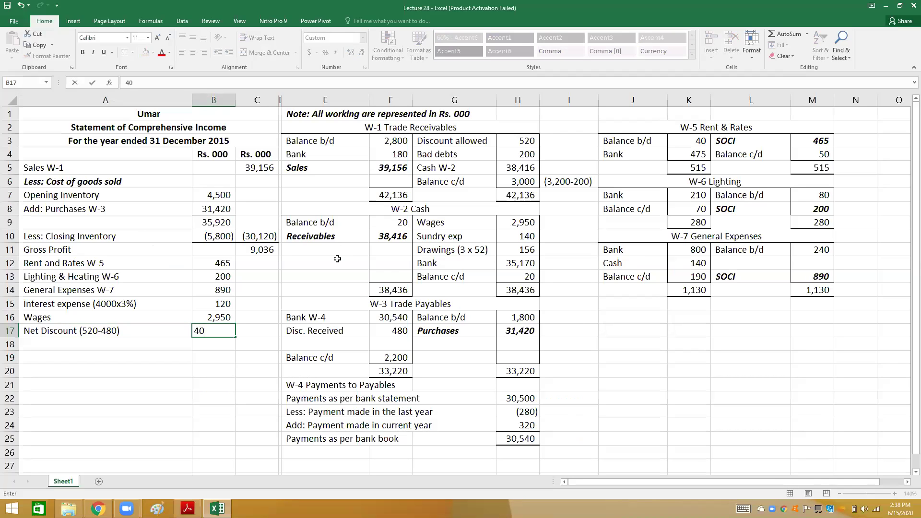
{"action": "key", "text": "Return"}
{"action": "key", "text": "Up"}
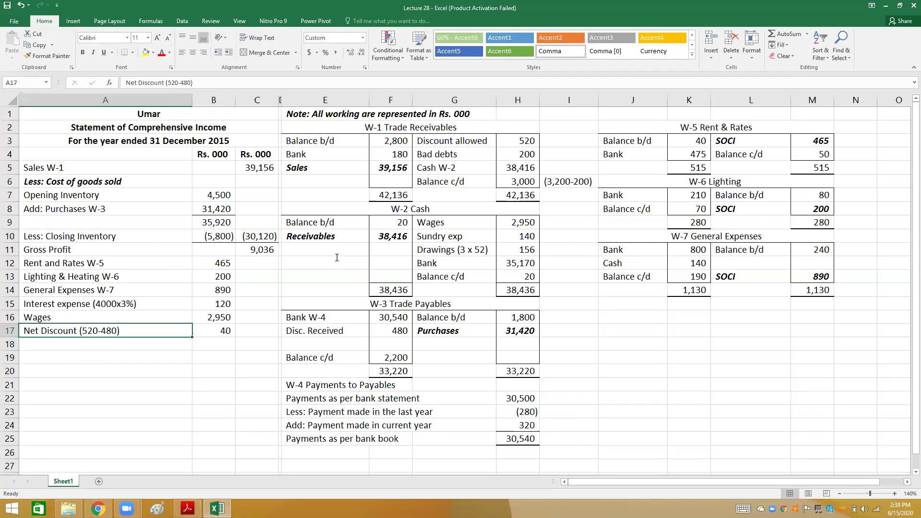
Step: Check the bad debt to be written off in the PDF and add Bad Debts in A18 with 200 in B18
{"action": "key", "text": "alt+Tab"}
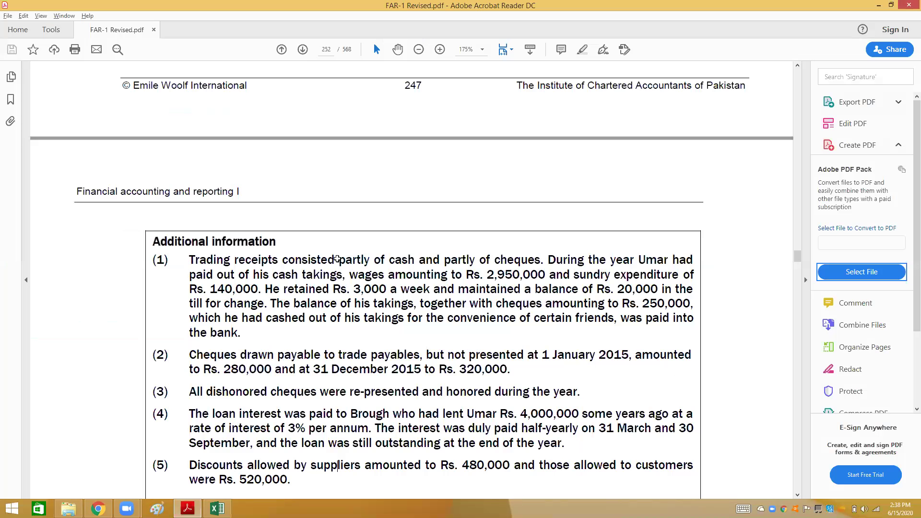
{"action": "scroll", "coordinate": [338, 259], "scroll_direction": "down", "scroll_amount": 3}
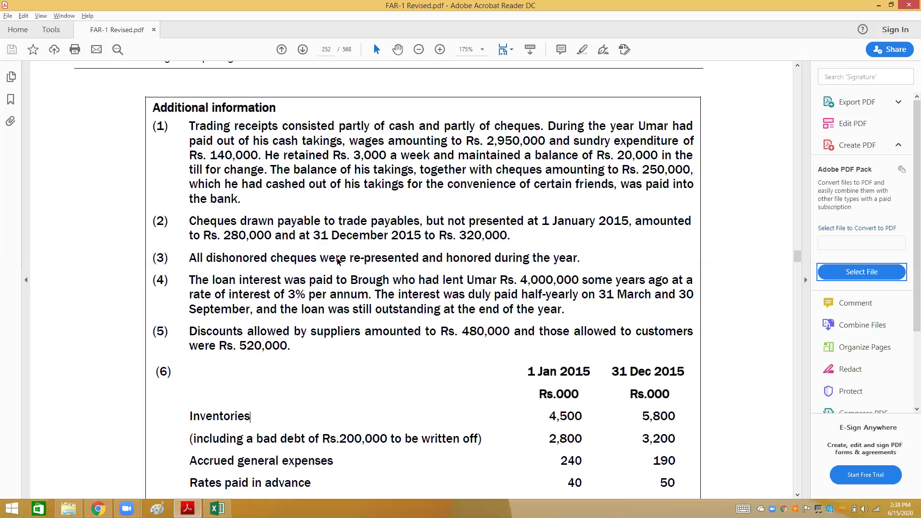
{"action": "key", "text": "alt+Tab"}
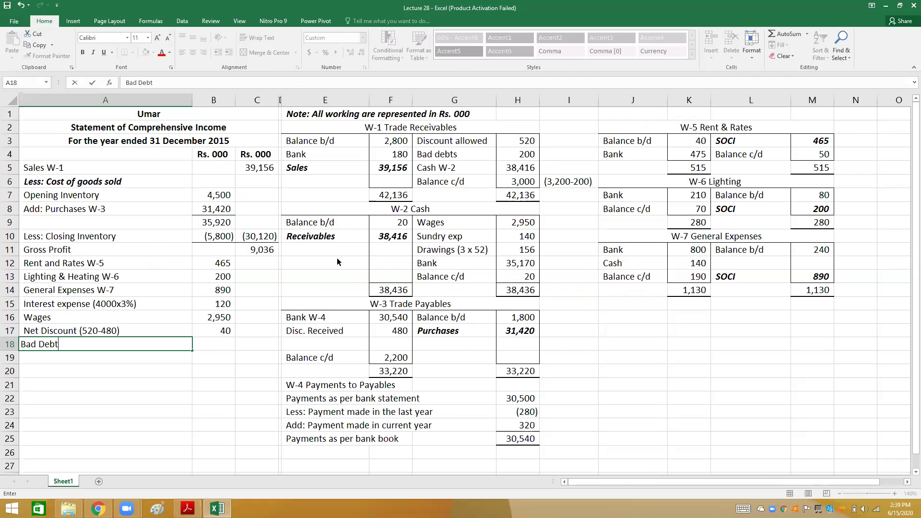
Step: Review the PDF's year-end balances, then copy the W-7 General Expenses account to J15 in Excel and retitle the copy W-8 Fixtures
{"action": "key", "text": "alt+Tab"}
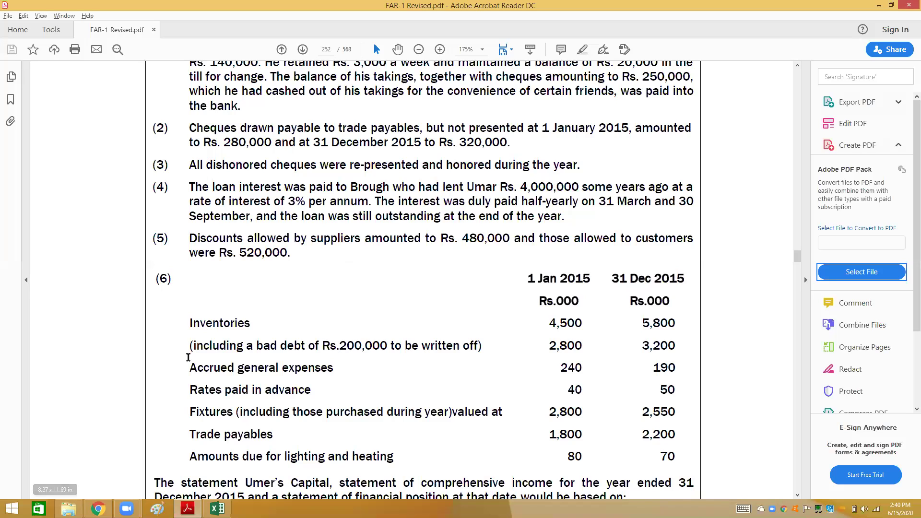
{"action": "left_click", "coordinate": [190, 397]}
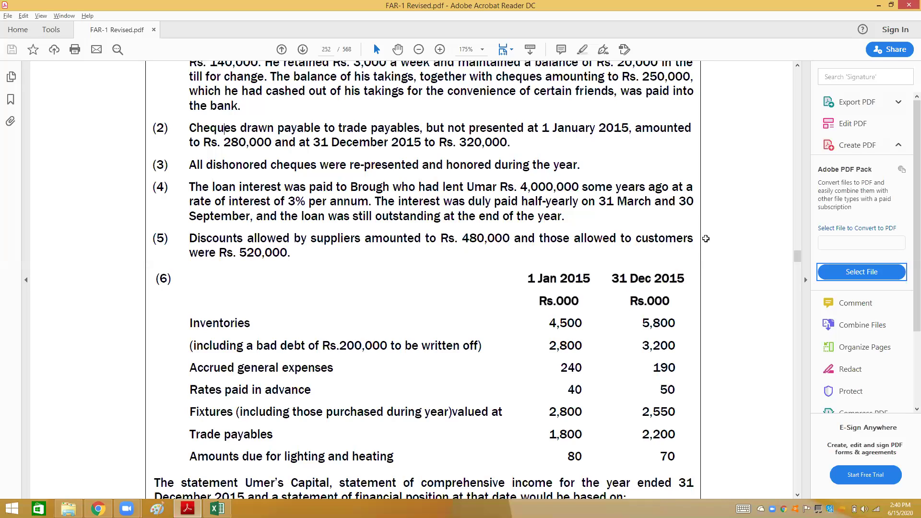
{"action": "key", "text": "alt+Tab"}
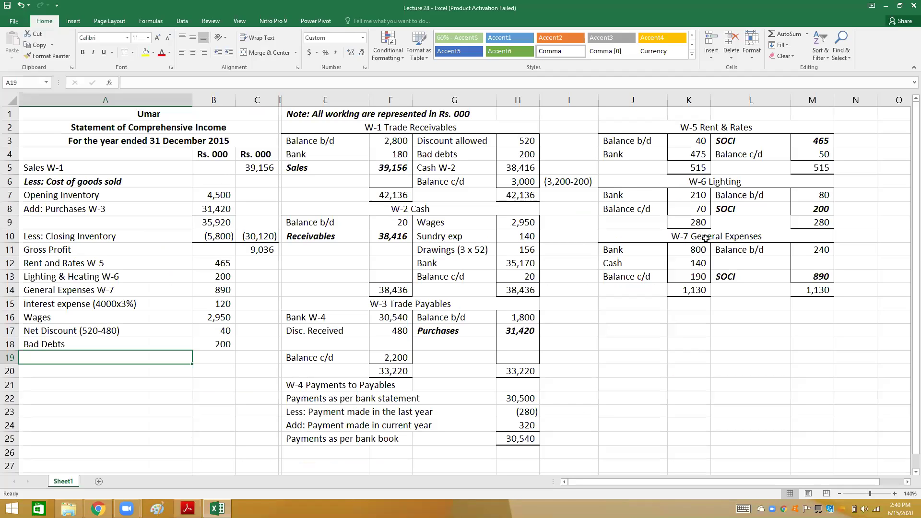
{"action": "left_click_drag", "start_coordinate": [706, 238], "coordinate": [816, 290]}
{"action": "key", "text": "ctrl+c"}
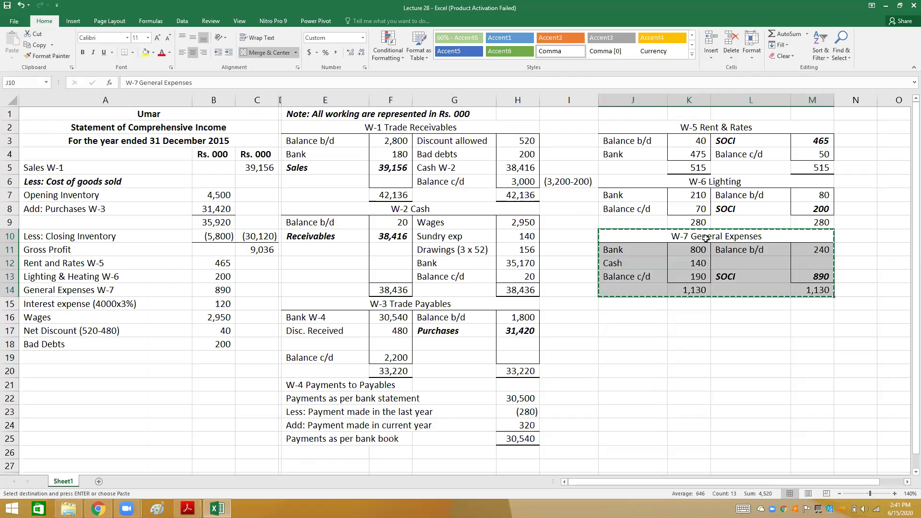
{"action": "key", "text": "Down"}
{"action": "key", "text": "Down"}
{"action": "key", "text": "Down"}
{"action": "key", "text": "Down"}
{"action": "key", "text": "Down"}
{"action": "key", "text": "ctrl+v"}
{"action": "type", "text": "W-8 Fixtures"}
{"action": "key", "text": "Return"}
{"action": "key", "text": "Left"}
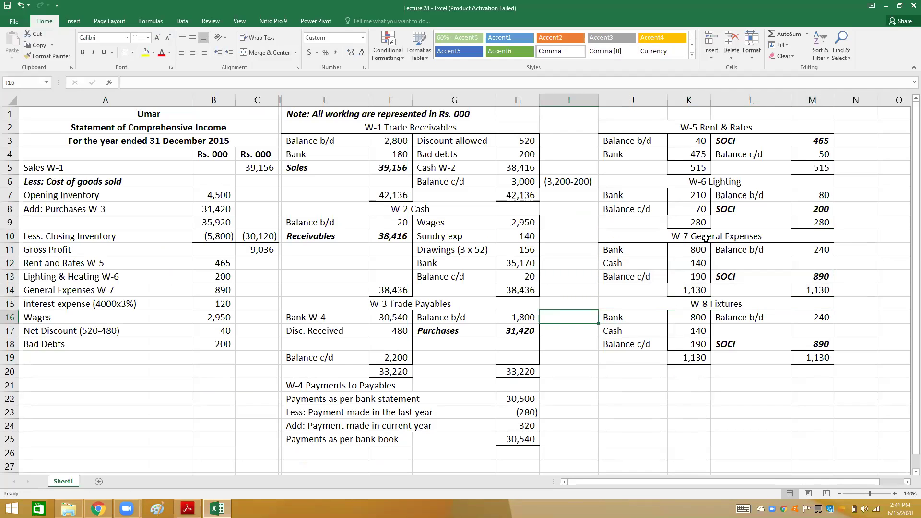
Step: Remove the bold and italic formatting from the W-8 entries in J16:M18 and clear their contents
{"action": "key", "text": "Right"}
{"action": "key", "text": "shift+Right"}
{"action": "key", "text": "shift+Right"}
{"action": "key", "text": "shift+Right"}
{"action": "key", "text": "shift+Down"}
{"action": "key", "text": "shift+Down"}
{"action": "key", "text": "ctrl+b"}
{"action": "key", "text": "ctrl+i"}
{"action": "key", "text": "ctrl+b"}
{"action": "key", "text": "ctrl+i"}
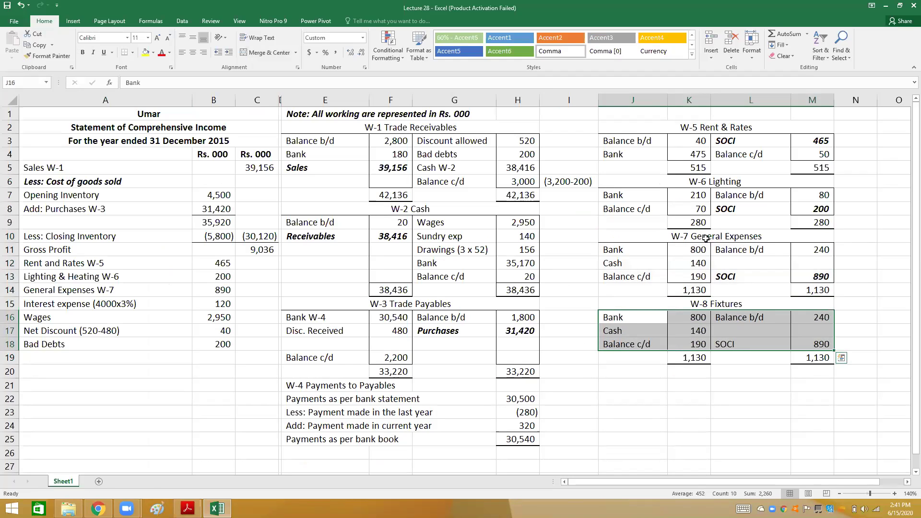
{"action": "key", "text": "Delete"}
{"action": "key", "text": "Down"}
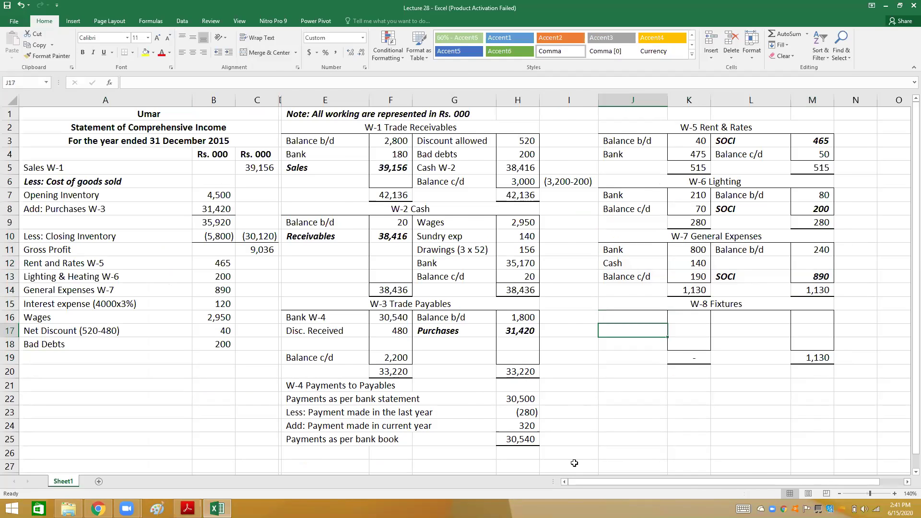
Step: Enter the opening fixtures value from the PDF as Balance b/d in J16 with 2800 in K16
{"action": "key", "text": "alt+Tab"}
{"action": "key", "text": "alt+Tab"}
{"action": "type", "text": "Balance b"}
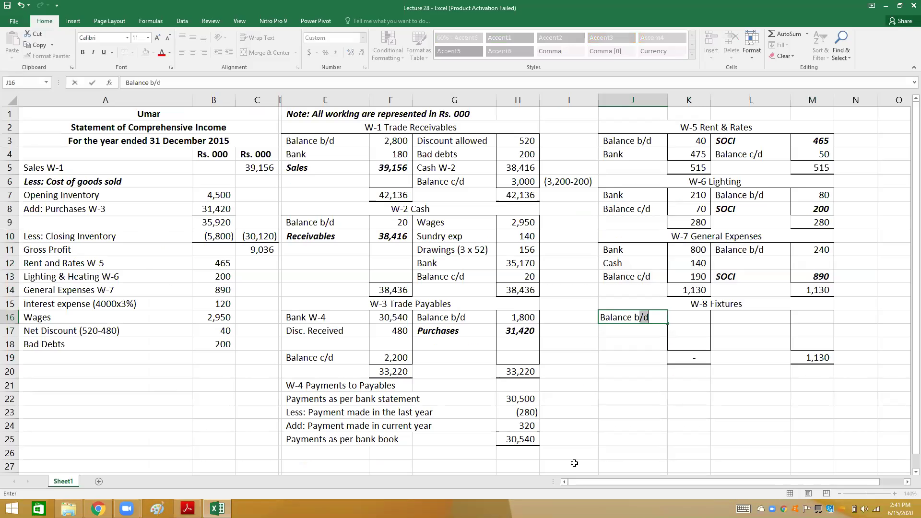
{"action": "key", "text": "Tab"}
{"action": "type", "text": "2,8"}
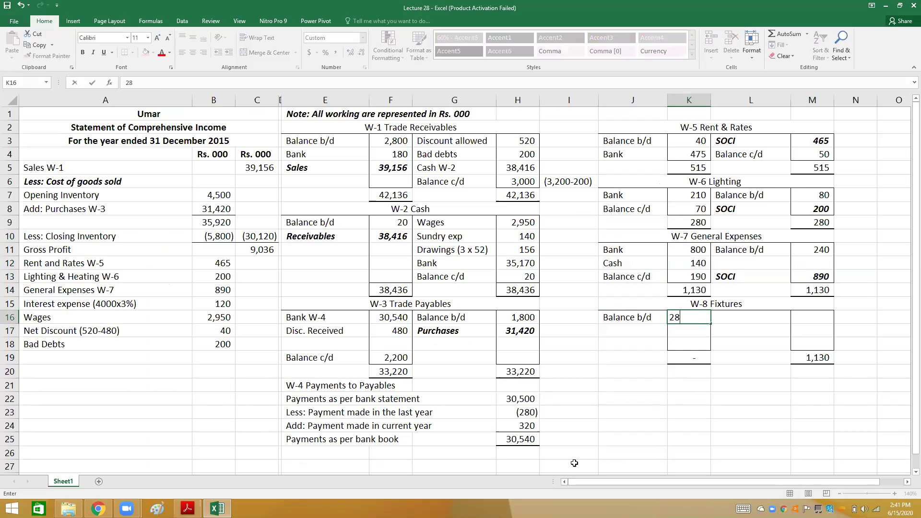
{"action": "type", "text": "00"}
{"action": "key", "text": "Return"}
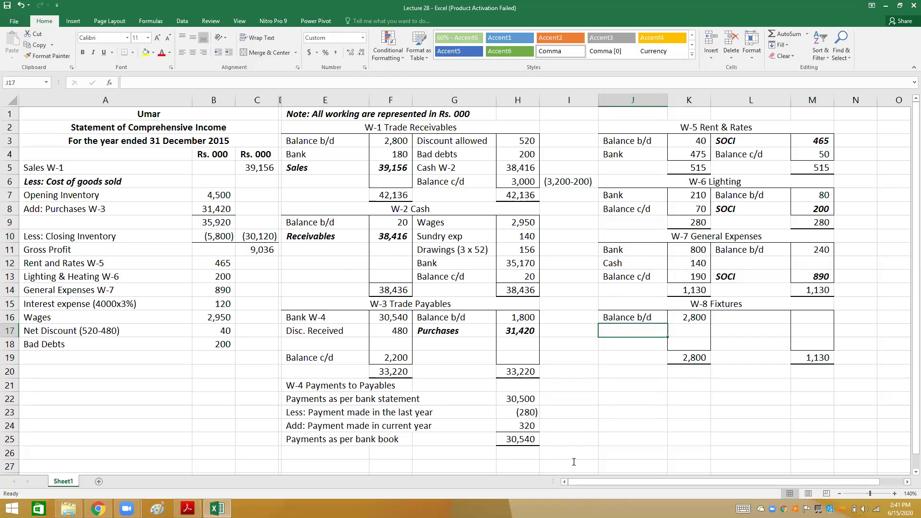
Step: Find the fixtures payment in the PDF's bank summary and record it as Bank in J17 with 100 in K17
{"action": "key", "text": "alt+Tab"}
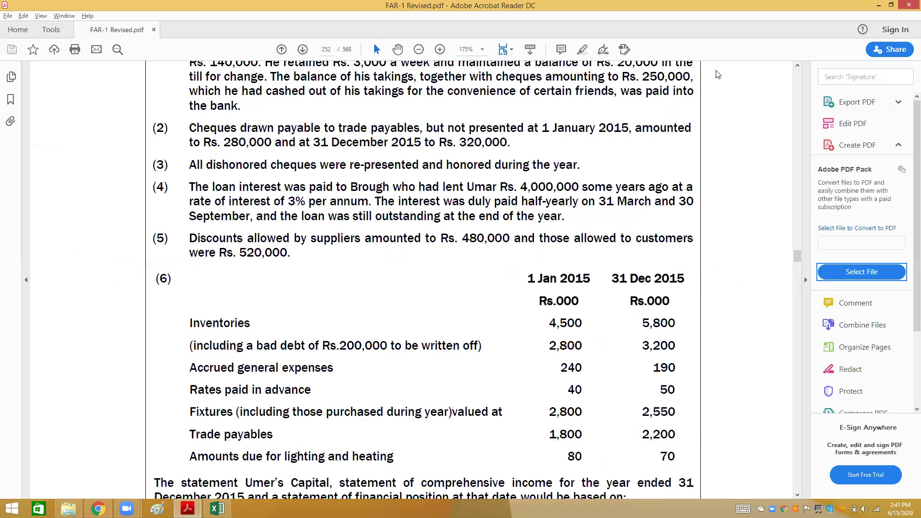
{"action": "scroll", "coordinate": [718, 74], "scroll_direction": "up", "scroll_amount": 9}
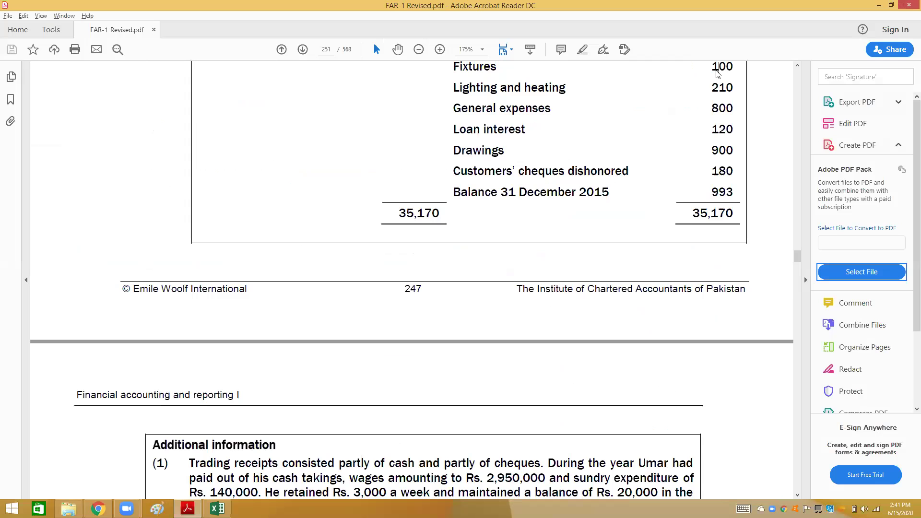
{"action": "key", "text": "alt+Tab"}
{"action": "type", "text": "Bank"}
{"action": "key", "text": "Tab"}
{"action": "type", "text": "100"}
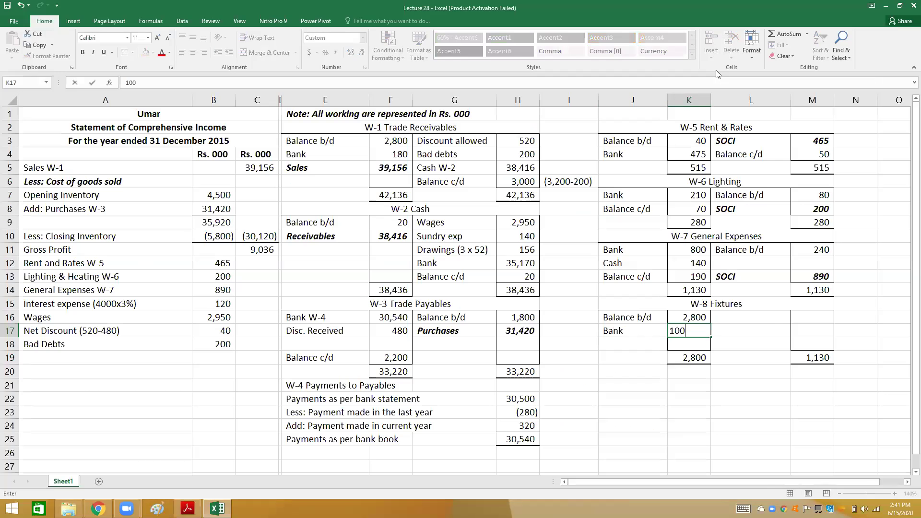
{"action": "key", "text": "Tab"}
Step: Enter the closing fixtures value as Balance c/d in L17 with 2550 in M17
{"action": "key", "text": "Down"}
{"action": "key", "text": "Left"}
{"action": "key", "text": "Left"}
{"action": "key", "text": "shift+Right"}
{"action": "key", "text": "Right"}
{"action": "key", "text": "Right"}
{"action": "key", "text": "Up"}
{"action": "type", "text": "Balanc"}
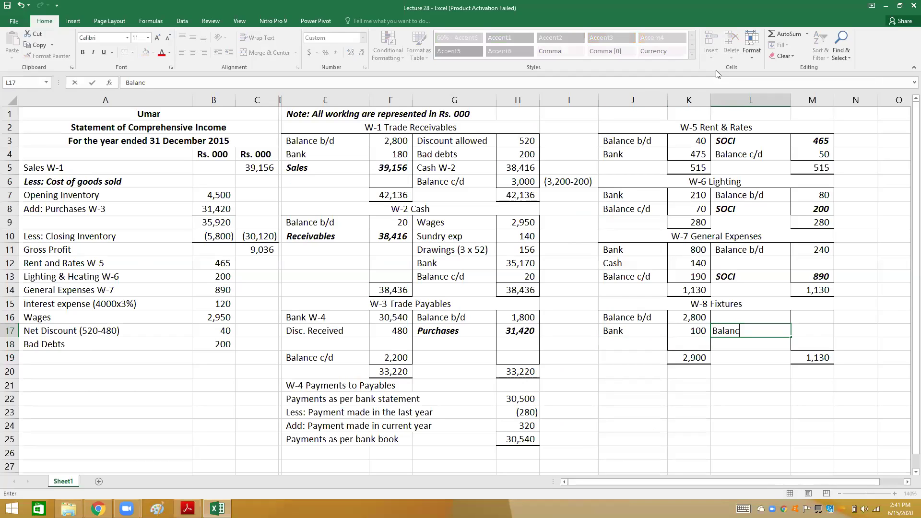
{"action": "type", "text": "e c/d"}
{"action": "key", "text": "Tab"}
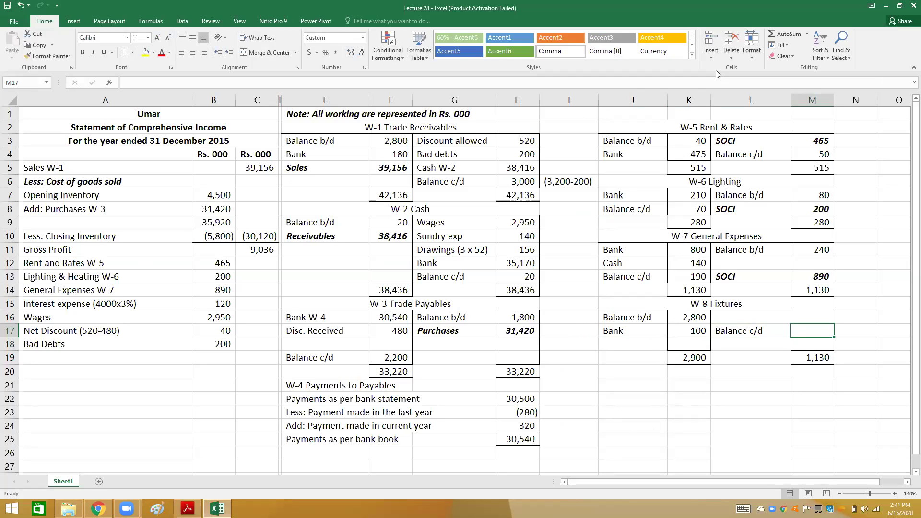
{"action": "type", "text": "2550"}
{"action": "key", "text": "Return"}
Step: Set the W-8 credit side total in M19 to 2900 to agree with the debit total in K19
{"action": "key", "text": "Right"}
{"action": "key", "text": "Down"}
{"action": "key", "text": "Left"}
{"action": "key", "text": "Left"}
{"action": "key", "text": "Left"}
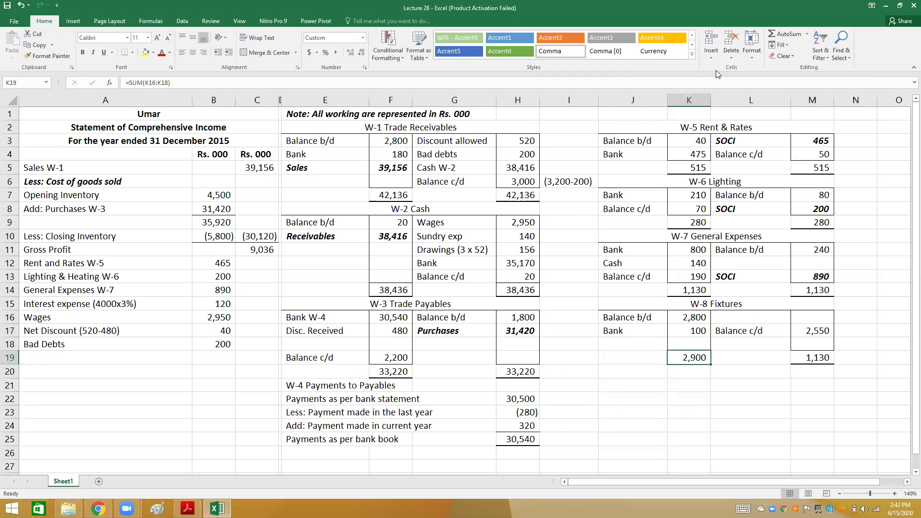
{"action": "key", "text": "Right"}
{"action": "key", "text": "Right"}
{"action": "type", "text": "2900"}
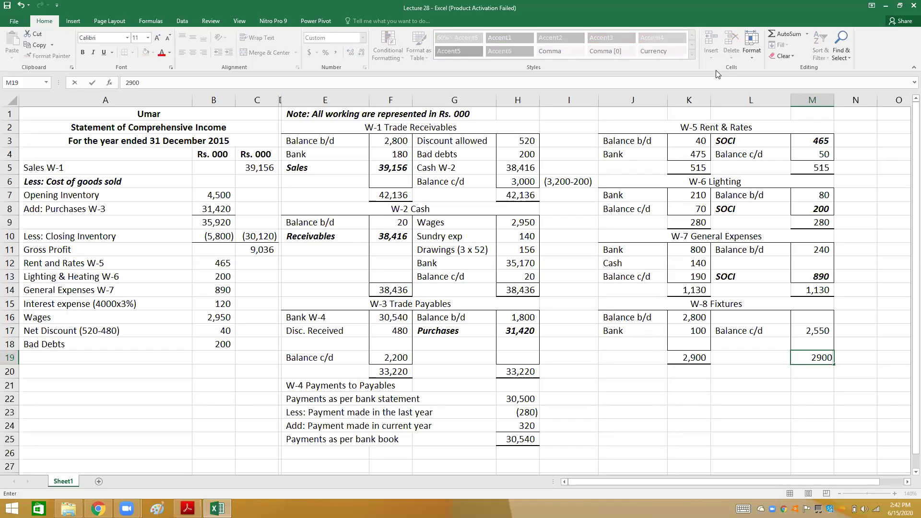
{"action": "key", "text": "Up"}
Step: Calculate the W-8 balancing figure in M16 with the formula =M19-M17
{"action": "key", "text": "Up"}
{"action": "key", "text": "Up"}
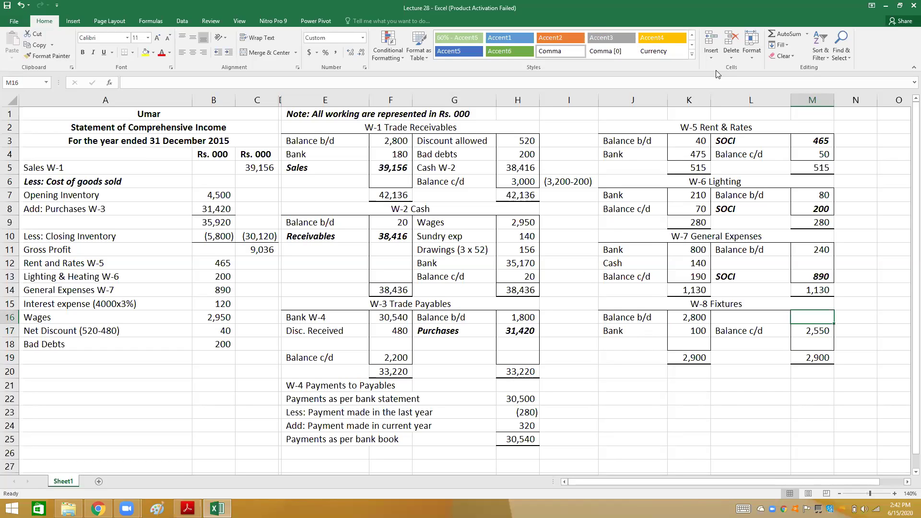
{"action": "type", "text": "="}
{"action": "key", "text": "Down"}
{"action": "key", "text": "Down"}
{"action": "key", "text": "Down"}
{"action": "type", "text": "-"}
{"action": "key", "text": "Down"}
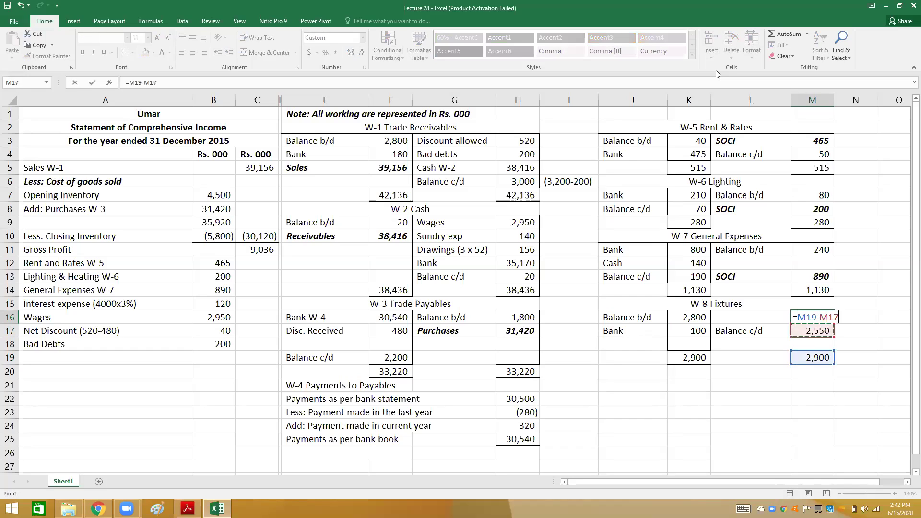
{"action": "key", "text": "Return"}
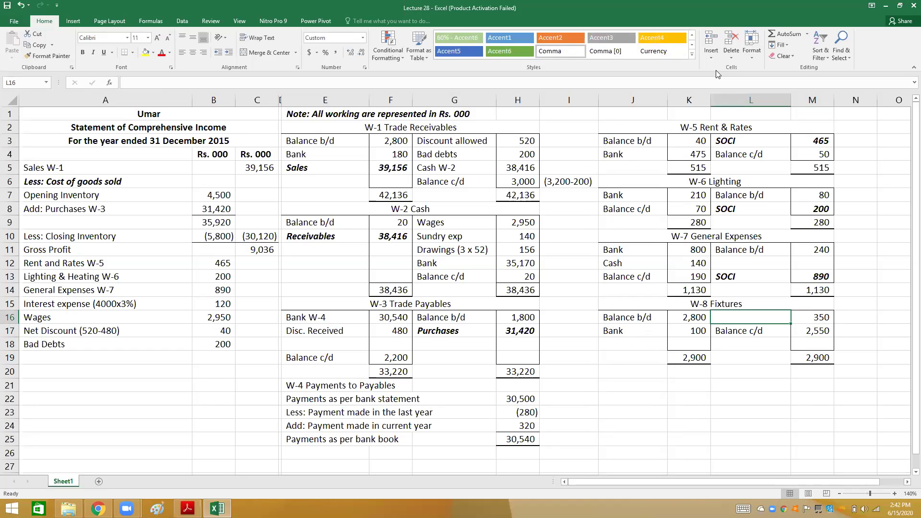
Step: Label the balancing figure Depreciation in L16 and make L16:M16 bold and italic
{"action": "type", "text": "Depreciation"}
{"action": "key", "text": "Return"}
{"action": "key", "text": "Up"}
{"action": "key", "text": "shift+Right"}
{"action": "key", "text": "ctrl+b"}
{"action": "key", "text": "ctrl+i"}
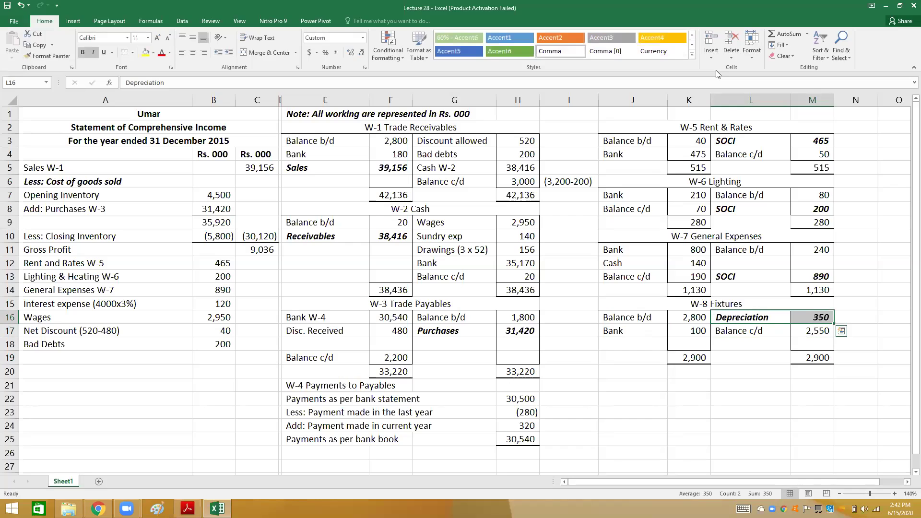
{"action": "key", "text": "Down"}
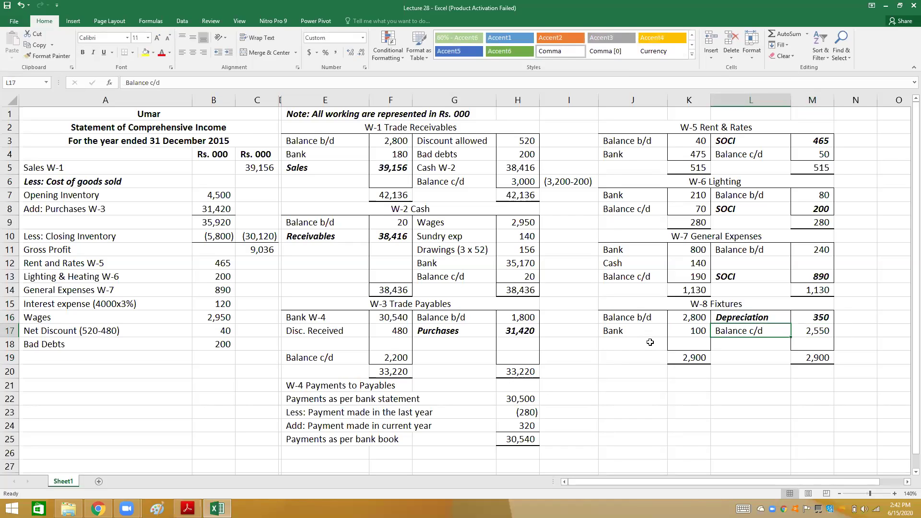
Step: Delete the empty cells J18:M18 in the W-8 Fixtures account, shifting the cells below up
{"action": "left_click", "coordinate": [650, 342]}
{"action": "key", "text": "shift+Right"}
{"action": "key", "text": "shift+Right"}
{"action": "key", "text": "shift+Right"}
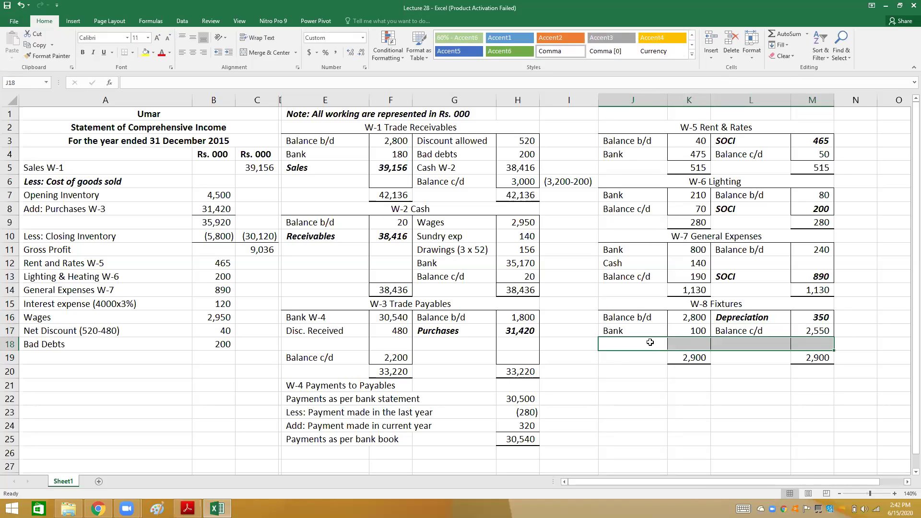
{"action": "right_click", "coordinate": [651, 342]}
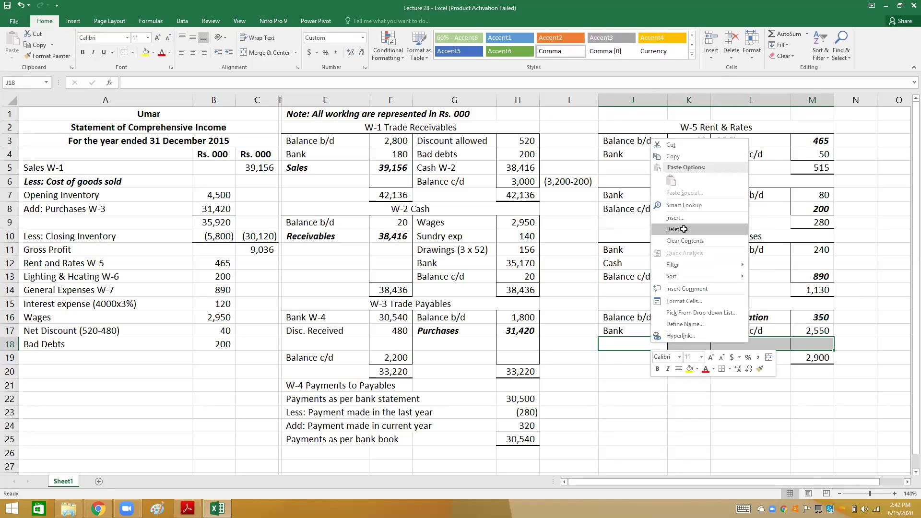
{"action": "key", "text": "Escape"}
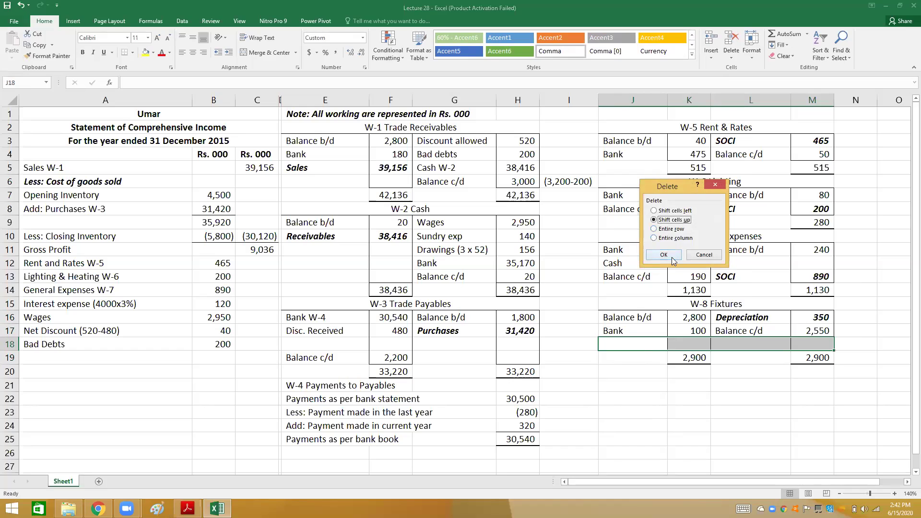
{"action": "left_click", "coordinate": [665, 255]}
{"action": "left_click", "coordinate": [745, 395]}
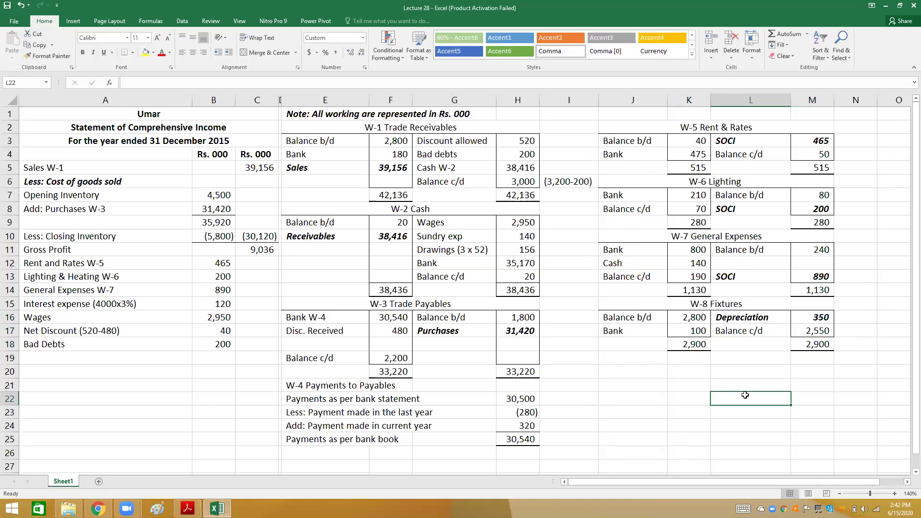
Step: Enter the expense label Depreciation on Fixture W-8 in A19 below Bad Debts
{"action": "left_click", "coordinate": [82, 357]}
{"action": "type", "text": "Dpre"}
{"action": "key", "text": "BackSpace"}
{"action": "key", "text": "BackSpace"}
{"action": "key", "text": "BackSpace"}
{"action": "type", "text": "epreciation Expense"}
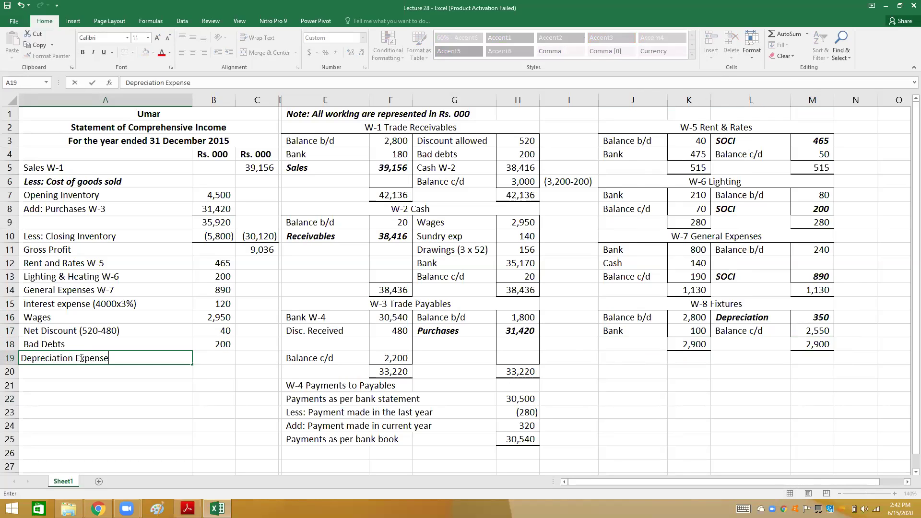
{"action": "key", "text": "BackSpace"}
{"action": "key", "text": "BackSpace"}
{"action": "key", "text": "BackSpace"}
{"action": "key", "text": "BackSpace"}
{"action": "key", "text": "BackSpace"}
{"action": "key", "text": "BackSpace"}
{"action": "key", "text": "BackSpace"}
{"action": "key", "text": "BackSpace"}
{"action": "type", "text": "on Fixture W-8"}
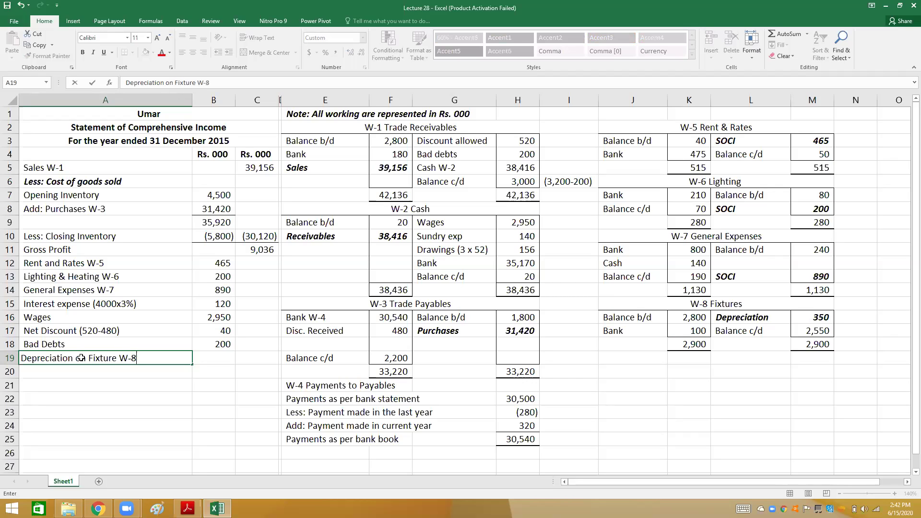
{"action": "key", "text": "ctrl+Return"}
Step: Link the depreciation amount in B19 to the W-8 balancing figure with =M16
{"action": "key", "text": "Right"}
{"action": "type", "text": "="}
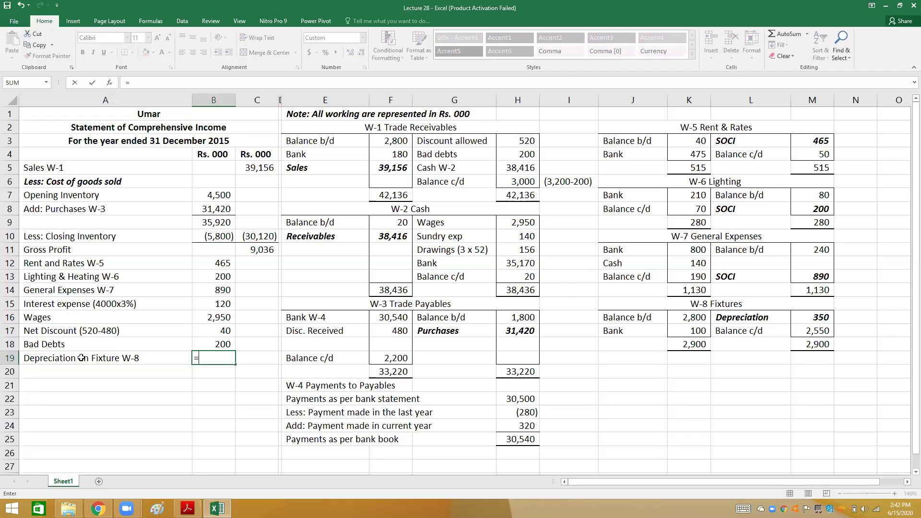
{"action": "left_click", "coordinate": [806, 317]}
{"action": "key", "text": "Return"}
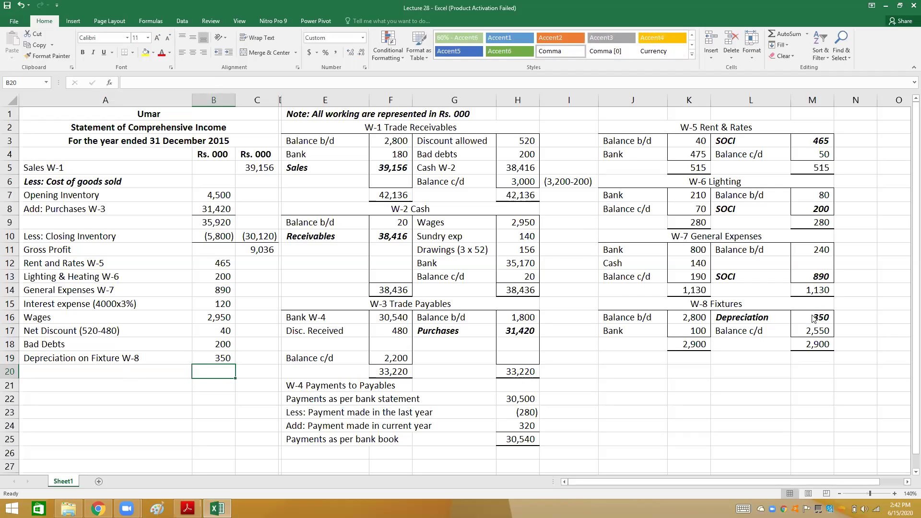
Step: Recheck the question in Adobe Acrobat Reader for remaining expenses, and total the expenses as a deduction in C19 with =-SUM(B12:B19)
{"action": "key", "text": "alt+Tab"}
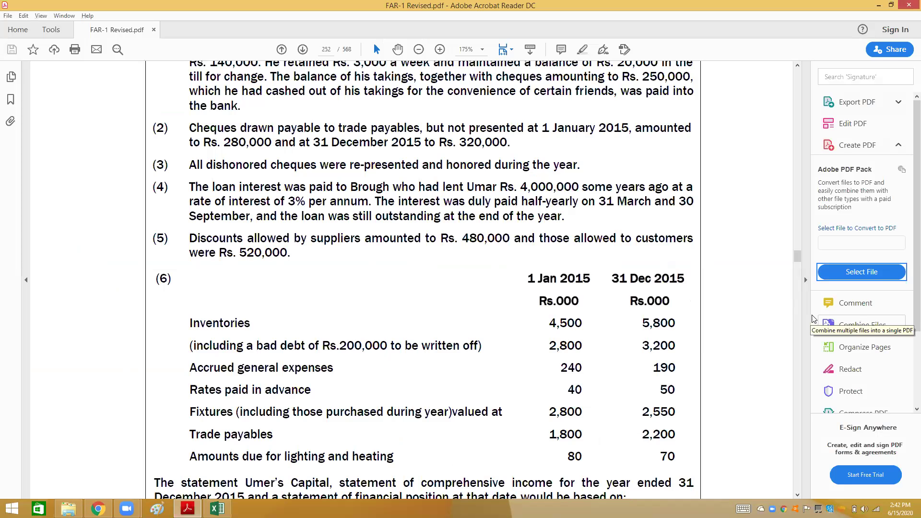
{"action": "key", "text": "Page_Up"}
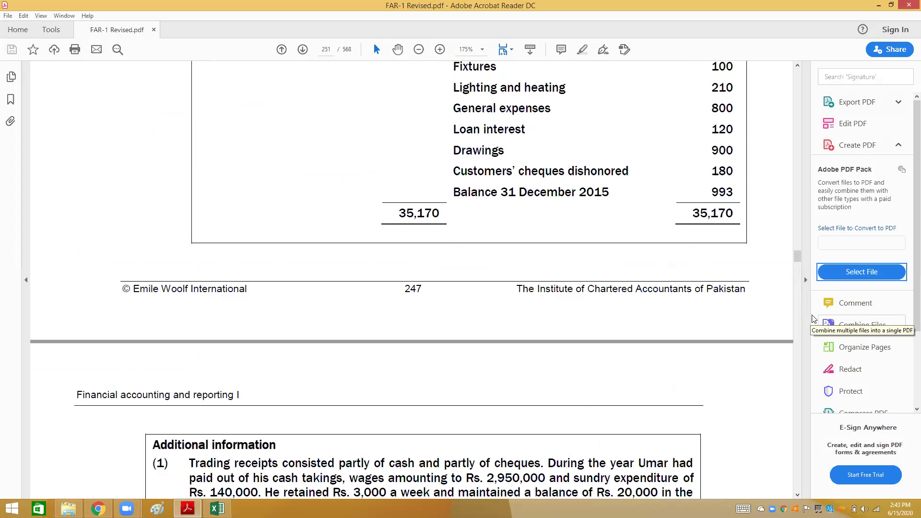
{"action": "key", "text": "Page_Down"}
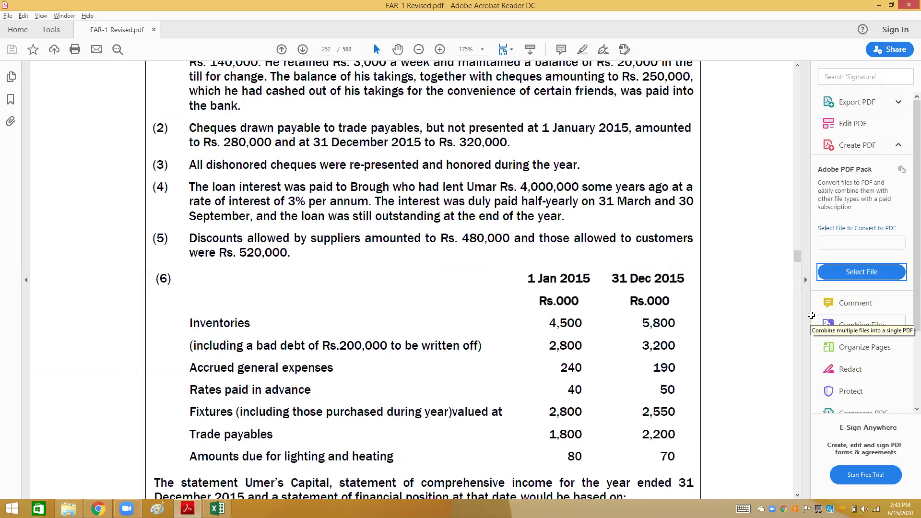
{"action": "key", "text": "alt+Tab"}
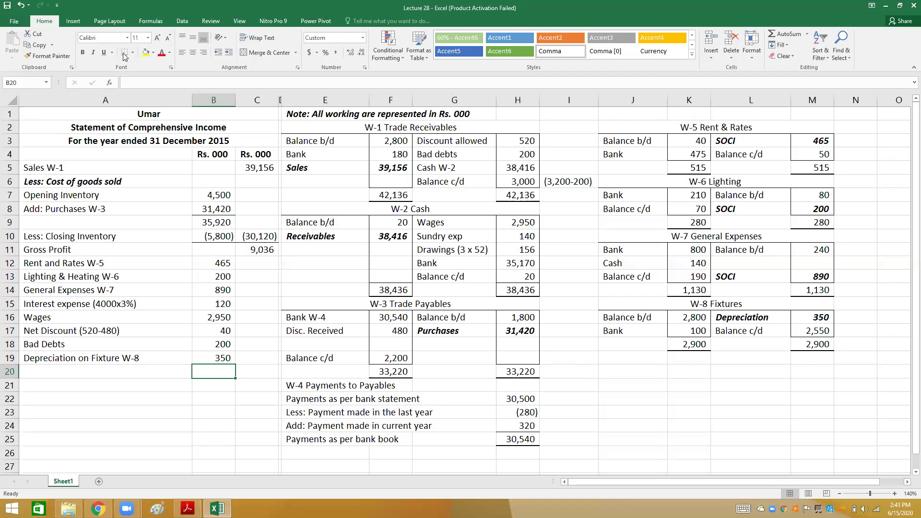
{"action": "key", "text": "Up"}
{"action": "key", "text": "Right"}
{"action": "type", "text": "=sum("}
{"action": "key", "text": "Left"}
{"action": "key", "text": "shift+Up"}
{"action": "key", "text": "shift+Up"}
{"action": "key", "text": "shift+Up"}
{"action": "key", "text": "shift+Up"}
{"action": "key", "text": "shift+Up"}
{"action": "key", "text": "shift+Up"}
{"action": "key", "text": "shift+Up"}
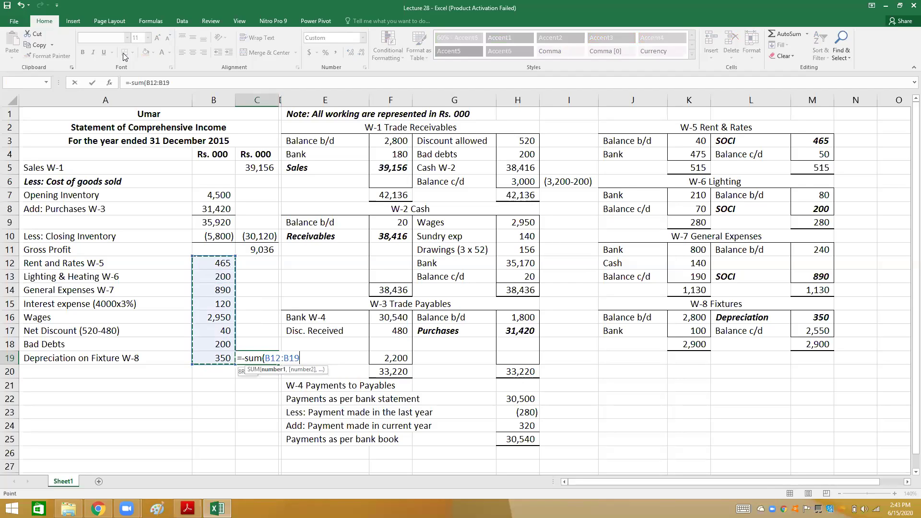
{"action": "key", "text": "Return"}
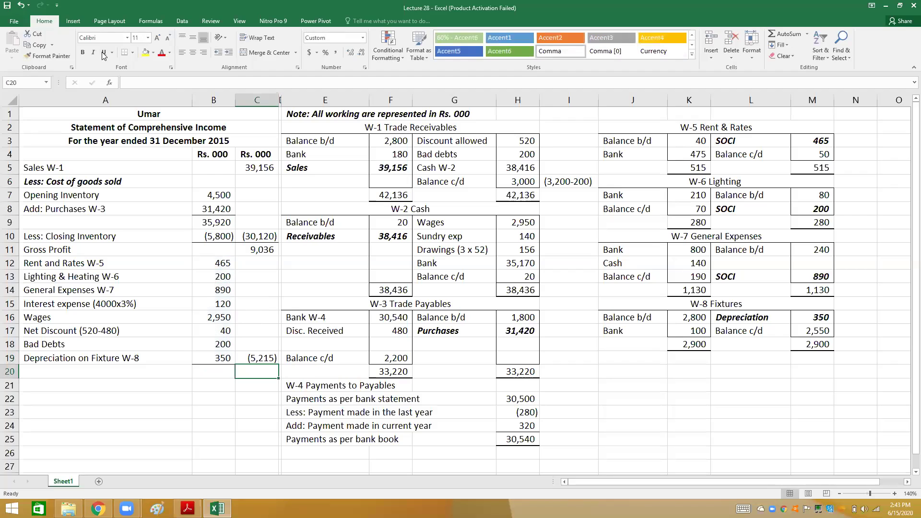
Step: Give C20 a top and bottom border and calculate the net profit there from gross profit less total expenses
{"action": "left_click", "coordinate": [133, 53]}
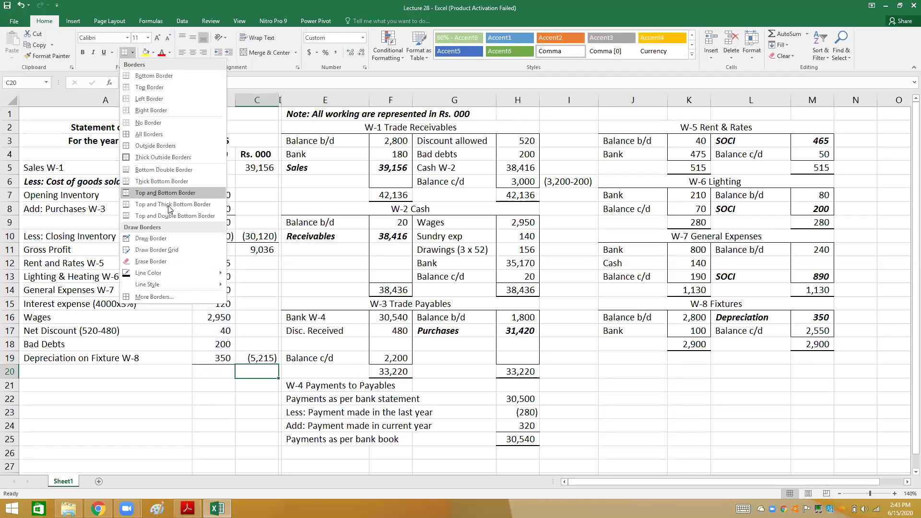
{"action": "left_click", "coordinate": [168, 205]}
{"action": "type", "text": "="}
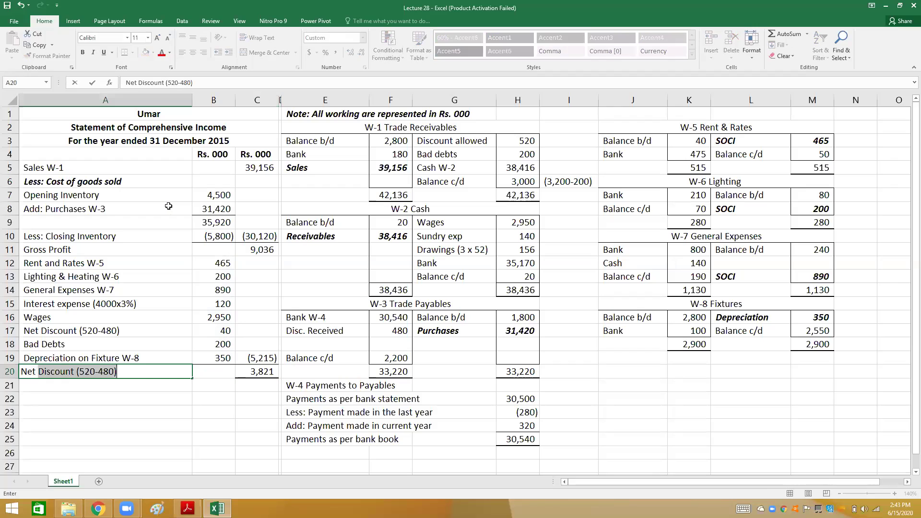
Step: Label A20 as Net Profit and make A20:C20 bold
{"action": "type", "text": "Profit"}
{"action": "key", "text": "ctrl+Return"}
{"action": "key", "text": "shift+Right"}
{"action": "key", "text": "shift+Right"}
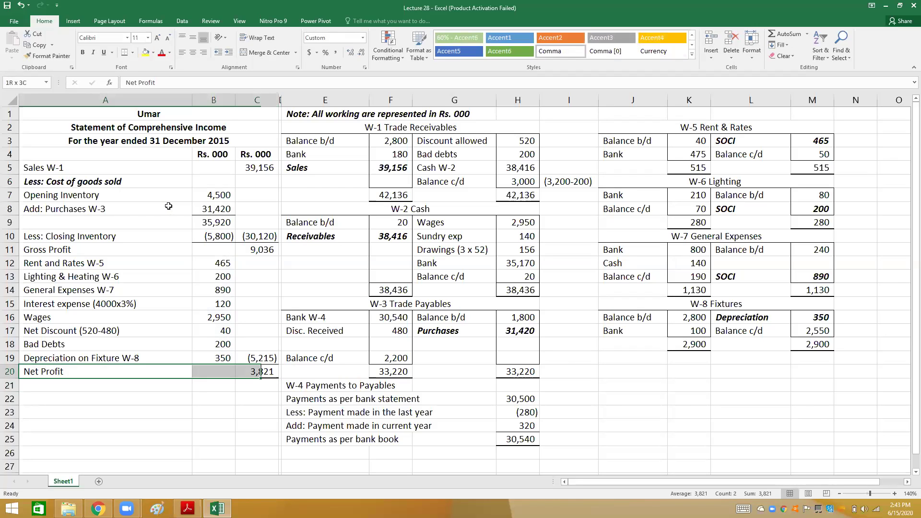
{"action": "key", "text": "ctrl+b"}
{"action": "key", "text": "Down"}
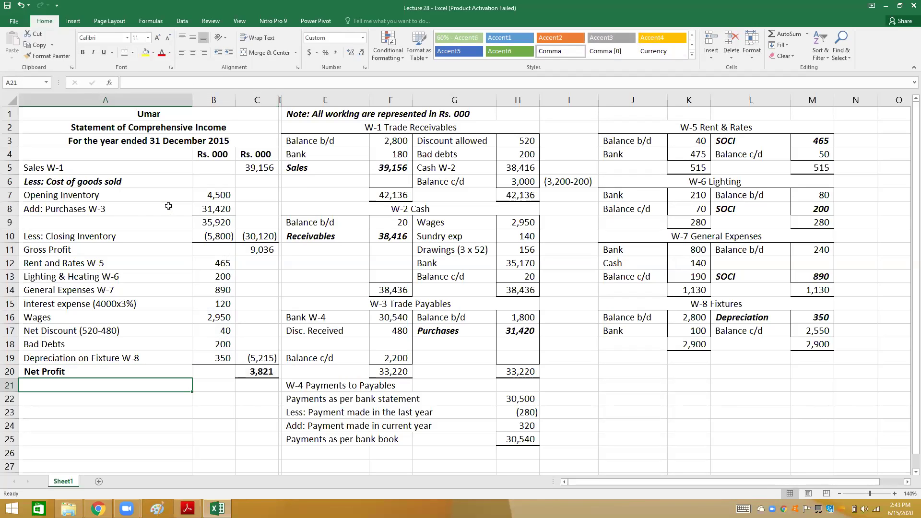
Step: Copy the statement heading block A1:C4 and paste it at A21 below the net profit row
{"action": "key", "text": "Up"}
{"action": "key", "text": "Up"}
{"action": "key", "text": "Up"}
{"action": "key", "text": "Up"}
{"action": "key", "text": "Up"}
{"action": "key", "text": "Up"}
{"action": "key", "text": "Up"}
{"action": "key", "text": "Up"}
{"action": "key", "text": "Up"}
{"action": "key", "text": "Up"}
{"action": "key", "text": "Up"}
{"action": "key", "text": "Up"}
{"action": "key", "text": "Up"}
{"action": "key", "text": "Up"}
{"action": "key", "text": "Up"}
{"action": "key", "text": "Up"}
{"action": "key", "text": "Up"}
{"action": "key", "text": "Up"}
{"action": "key", "text": "Up"}
{"action": "key", "text": "Up"}
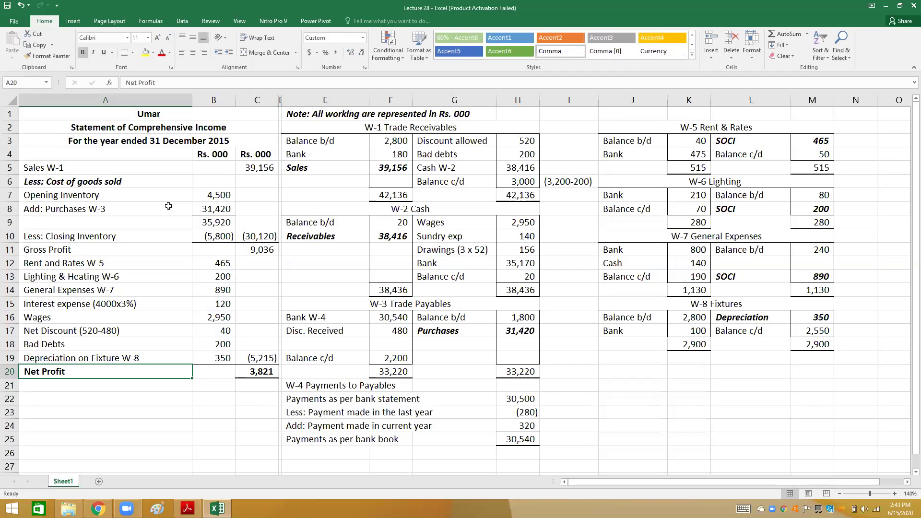
{"action": "key", "text": "shift+Down"}
{"action": "key", "text": "shift+Down"}
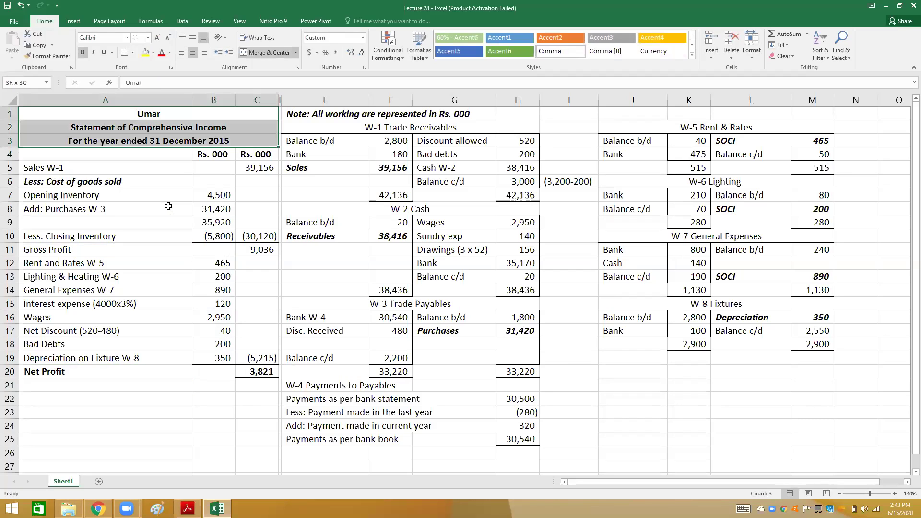
{"action": "key", "text": "shift+Down"}
{"action": "key", "text": "ctrl+c"}
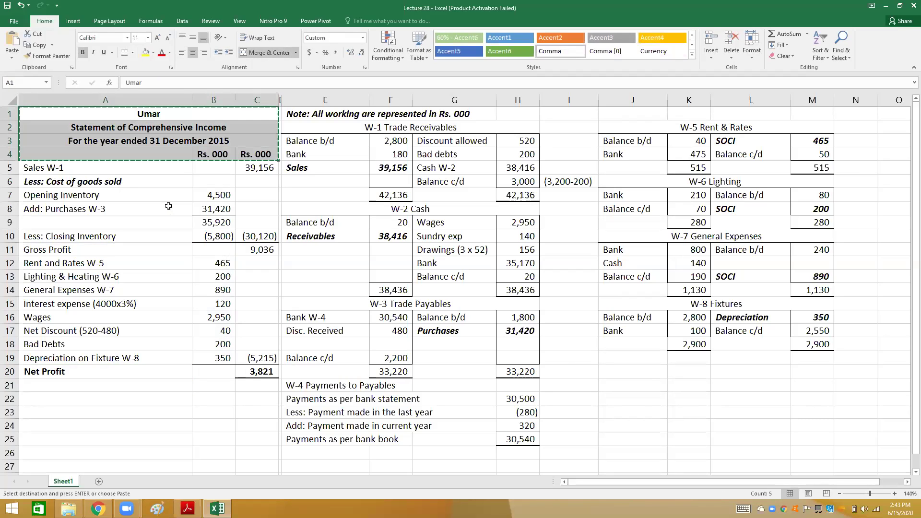
{"action": "key", "text": "Down"}
{"action": "key", "text": "Down"}
{"action": "key", "text": "Down"}
{"action": "key", "text": "Down"}
{"action": "key", "text": "Down"}
{"action": "key", "text": "Down"}
{"action": "key", "text": "Down"}
{"action": "key", "text": "Down"}
{"action": "key", "text": "Down"}
{"action": "key", "text": "Down"}
{"action": "key", "text": "Down"}
{"action": "key", "text": "Down"}
{"action": "key", "text": "Down"}
{"action": "key", "text": "Down"}
{"action": "key", "text": "Down"}
{"action": "key", "text": "Down"}
{"action": "key", "text": "Down"}
{"action": "key", "text": "Down"}
{"action": "key", "text": "Down"}
{"action": "key", "text": "Down"}
{"action": "key", "text": "Up"}
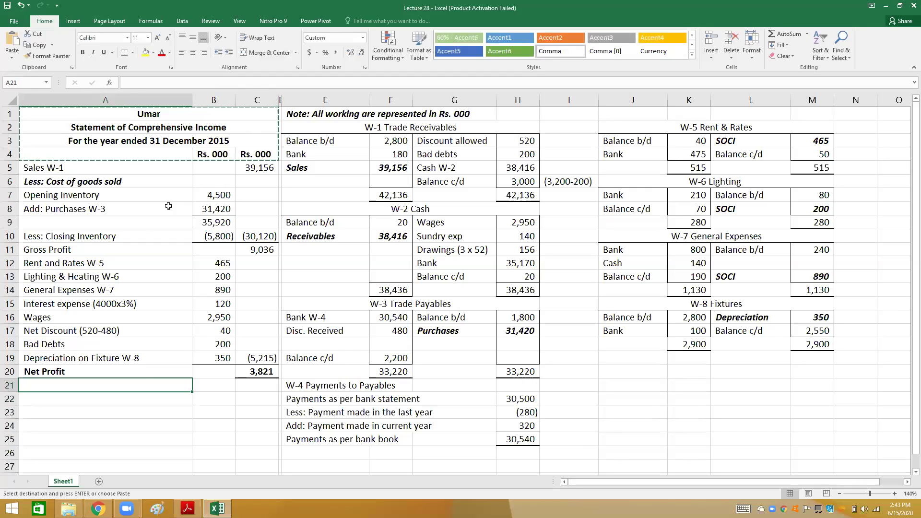
{"action": "key", "text": "Return"}
Step: Change the copied title in A22 to Statement of Financial Position
{"action": "key", "text": "Down"}
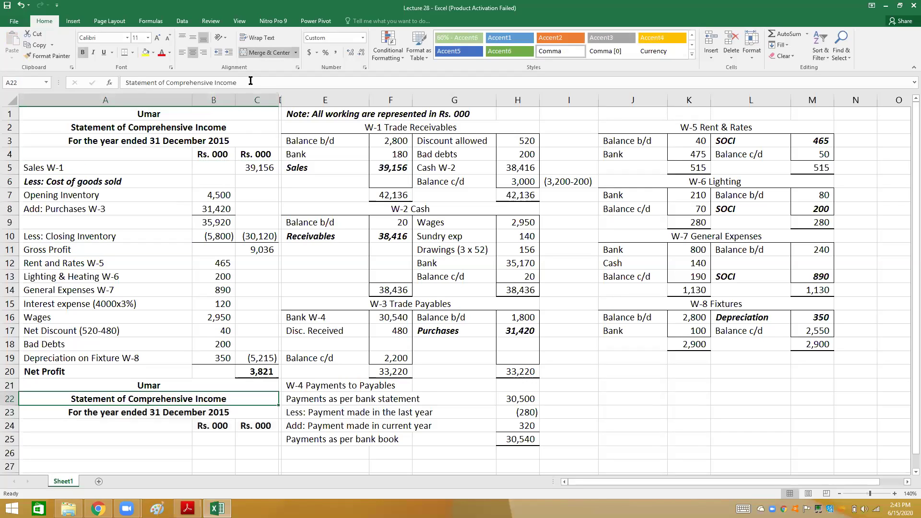
{"action": "left_click", "coordinate": [250, 80]}
{"action": "key", "text": "BackSpace"}
{"action": "key", "text": "BackSpace"}
{"action": "key", "text": "BackSpace"}
{"action": "key", "text": "BackSpace"}
{"action": "key", "text": "BackSpace"}
{"action": "key", "text": "BackSpace"}
{"action": "key", "text": "BackSpace"}
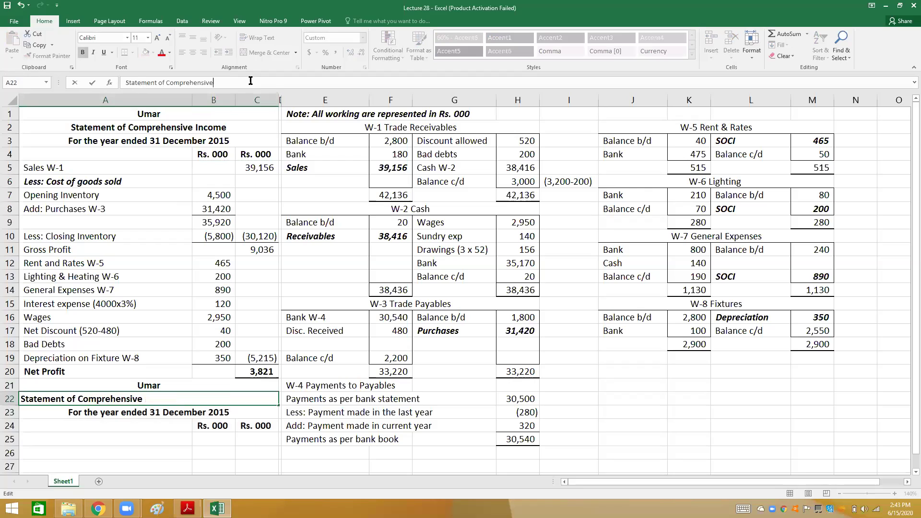
{"action": "key", "text": "BackSpace"}
{"action": "key", "text": "BackSpace"}
{"action": "key", "text": "BackSpace"}
{"action": "key", "text": "BackSpace"}
{"action": "key", "text": "BackSpace"}
{"action": "key", "text": "BackSpace"}
{"action": "key", "text": "BackSpace"}
{"action": "key", "text": "BackSpace"}
{"action": "key", "text": "BackSpace"}
{"action": "key", "text": "BackSpace"}
{"action": "key", "text": "BackSpace"}
{"action": "key", "text": "BackSpace"}
{"action": "key", "text": "BackSpace"}
{"action": "type", "text": "Financial Position"}
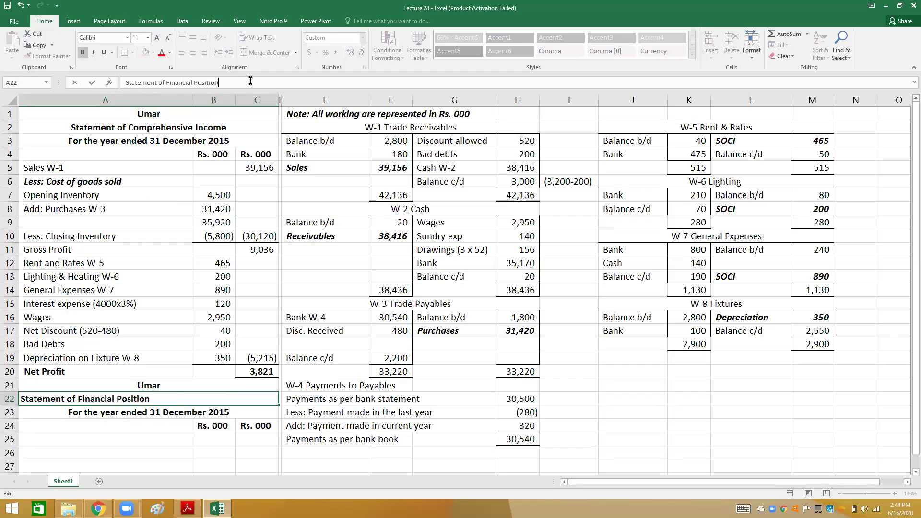
{"action": "key", "text": "Return"}
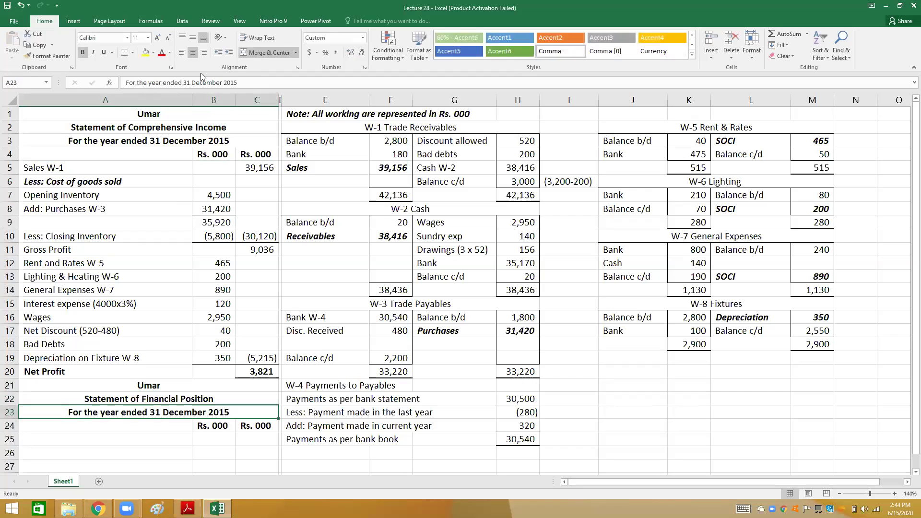
Step: Change the copied date line in A23 to As at 31 December 2015
{"action": "left_click", "coordinate": [166, 83]}
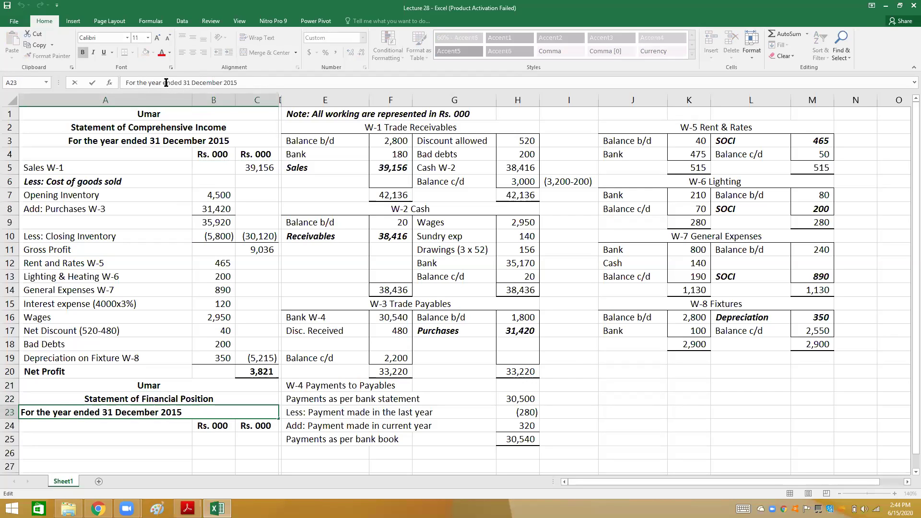
{"action": "key", "text": "BackSpace"}
{"action": "key", "text": "BackSpace"}
{"action": "key", "text": "BackSpace"}
{"action": "key", "text": "BackSpace"}
{"action": "key", "text": "BackSpace"}
{"action": "key", "text": "BackSpace"}
{"action": "key", "text": "BackSpace"}
{"action": "key", "text": "BackSpace"}
{"action": "key", "text": "BackSpace"}
{"action": "key", "text": "BackSpace"}
{"action": "key", "text": "BackSpace"}
{"action": "key", "text": "BackSpace"}
{"action": "key", "text": "BackSpace"}
{"action": "type", "text": "As"}
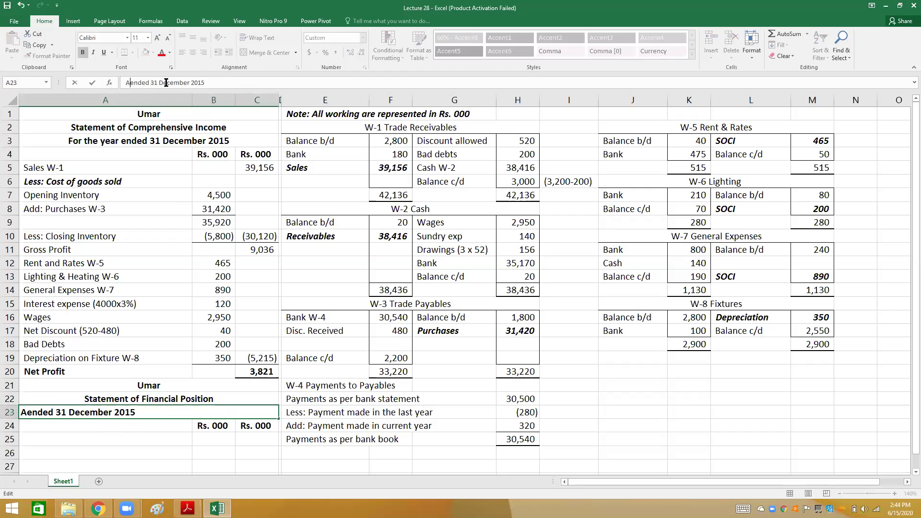
{"action": "type", "text": " at"}
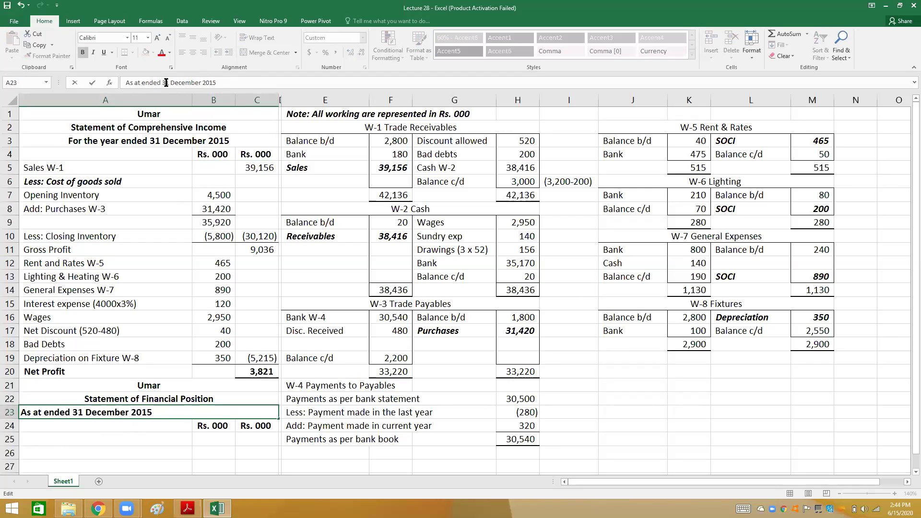
{"action": "key", "text": "shift+End"}
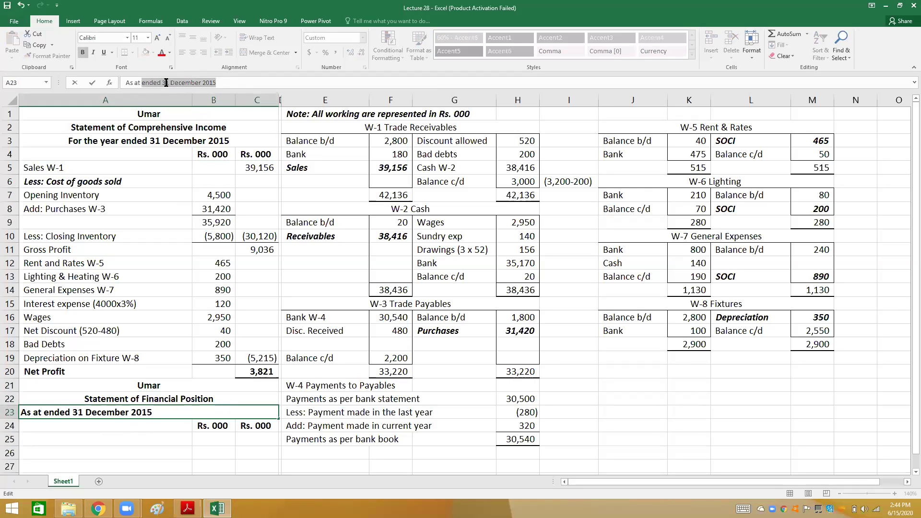
{"action": "key", "text": "BackSpace"}
{"action": "key", "text": "BackSpace"}
{"action": "key", "text": "Return"}
{"action": "key", "text": "Return"}
{"action": "key", "text": "Up"}
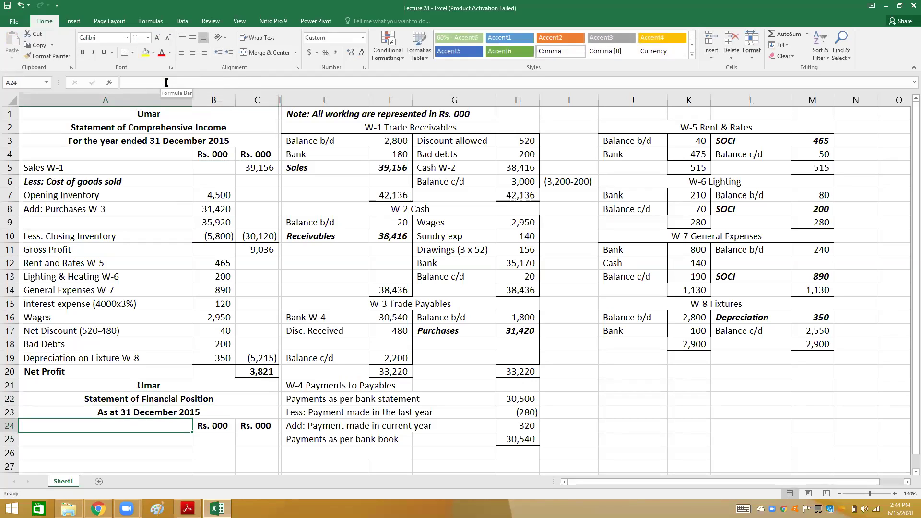
Step: Enter the section heading Assets: in A24 and make it bold and italic
{"action": "type", "text": "Assets:"}
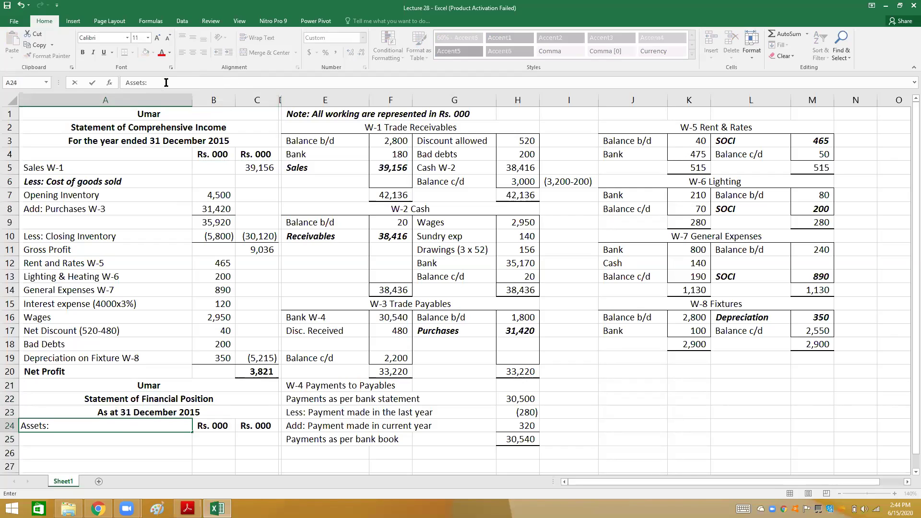
{"action": "key", "text": "Return"}
{"action": "key", "text": "Up"}
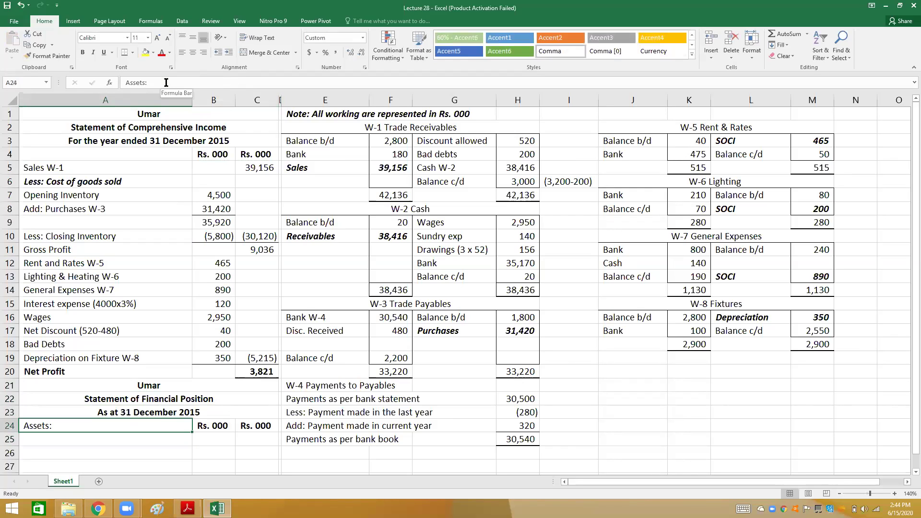
{"action": "key", "text": "ctrl+b"}
{"action": "key", "text": "ctrl+i"}
{"action": "key", "text": "Down"}
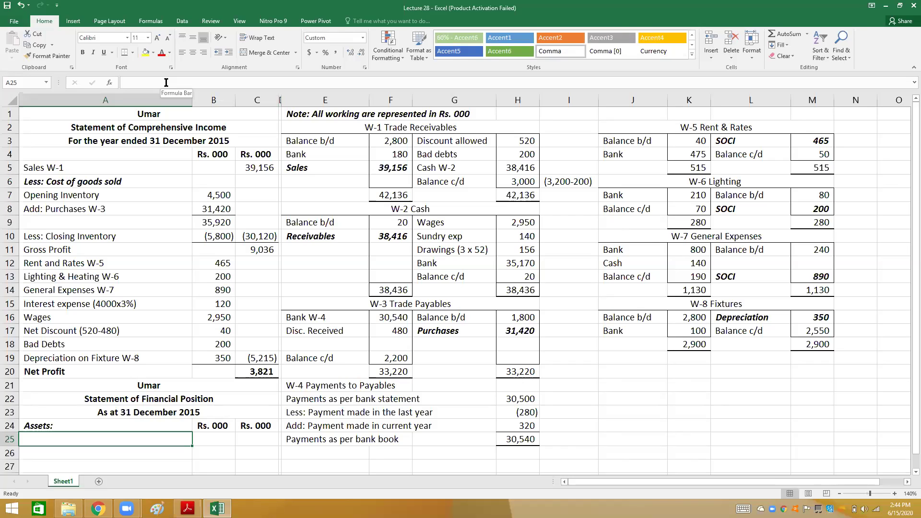
Step: Remove the italic formatting from the Assets: heading in A24, keeping it bold
{"action": "type", "text": "No"}
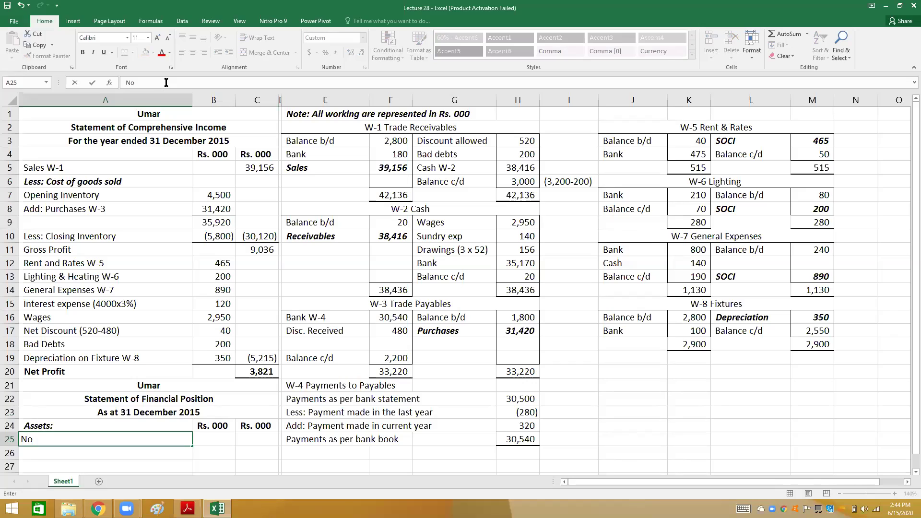
{"action": "key", "text": "Up"}
{"action": "key", "text": "ctrl+i"}
{"action": "key", "text": "Down"}
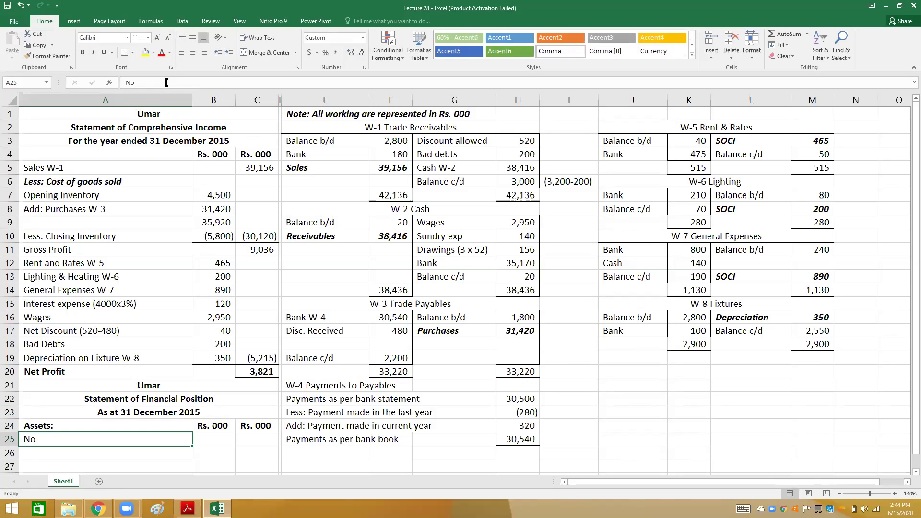
Step: Enter the heading Non-Current Assets: in A25 and make it bold and italic
{"action": "type", "text": "Non-"}
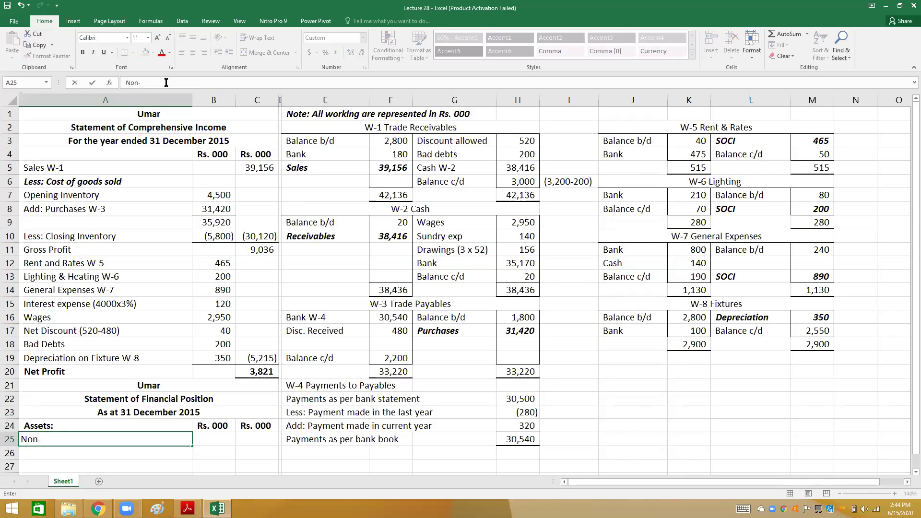
{"action": "type", "text": "Current Assets:"}
{"action": "key", "text": "ctrl+Return"}
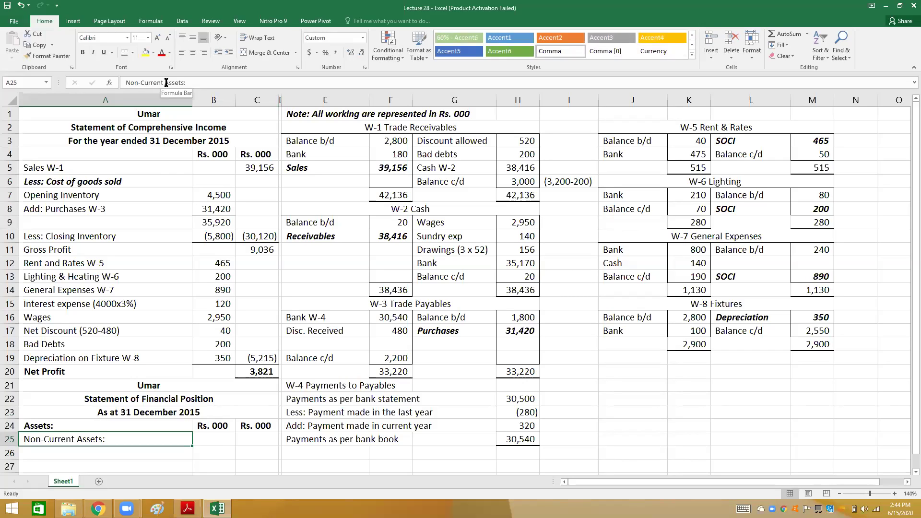
{"action": "key", "text": "ctrl+b"}
{"action": "key", "text": "ctrl+i"}
{"action": "key", "text": "Return"}
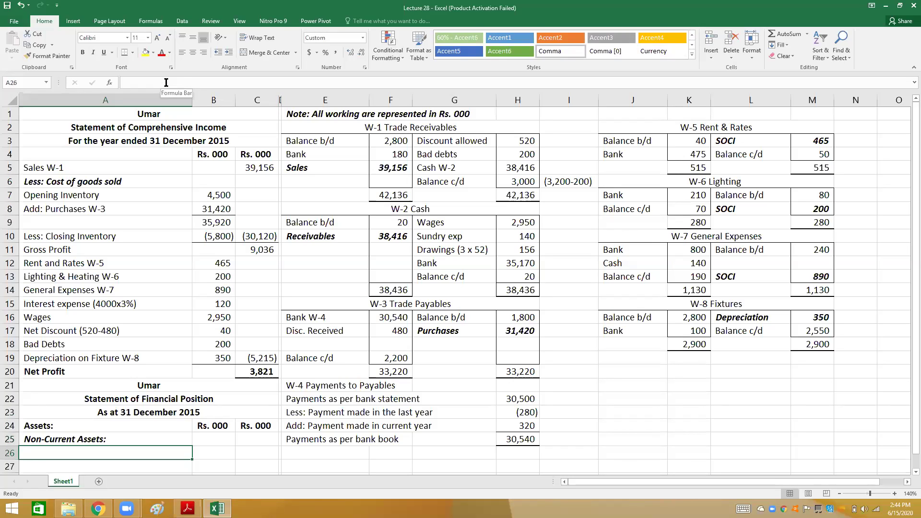
Step: Enter Fixtures in A26 with 2550 in C26, matching the closing balance in the W-8 Fixtures account
{"action": "type", "text": "Fixtures"}
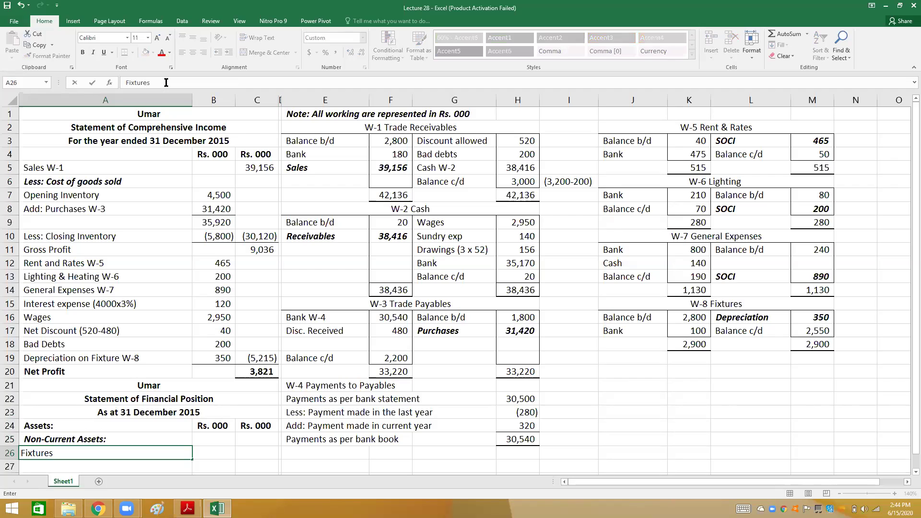
{"action": "key", "text": "Tab"}
{"action": "key", "text": "Tab"}
{"action": "type", "text": "2550"}
{"action": "key", "text": "Return"}
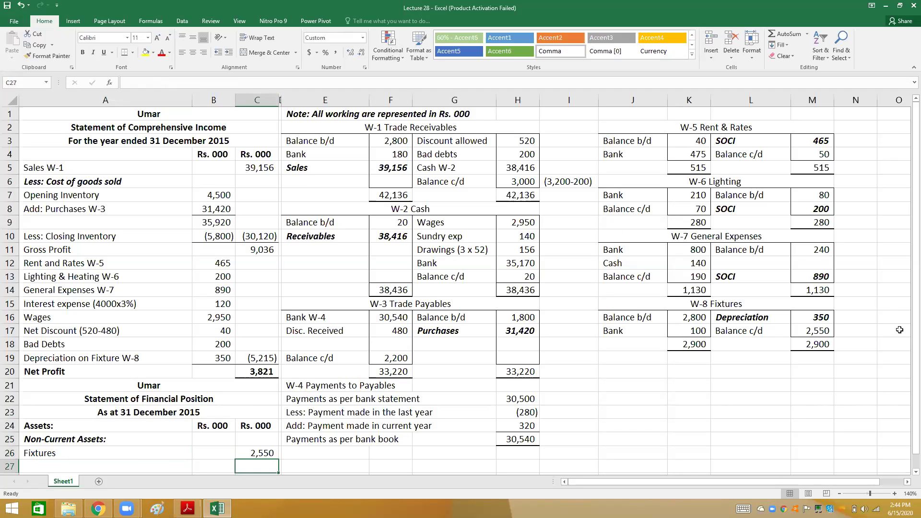
{"action": "left_click", "coordinate": [823, 331]}
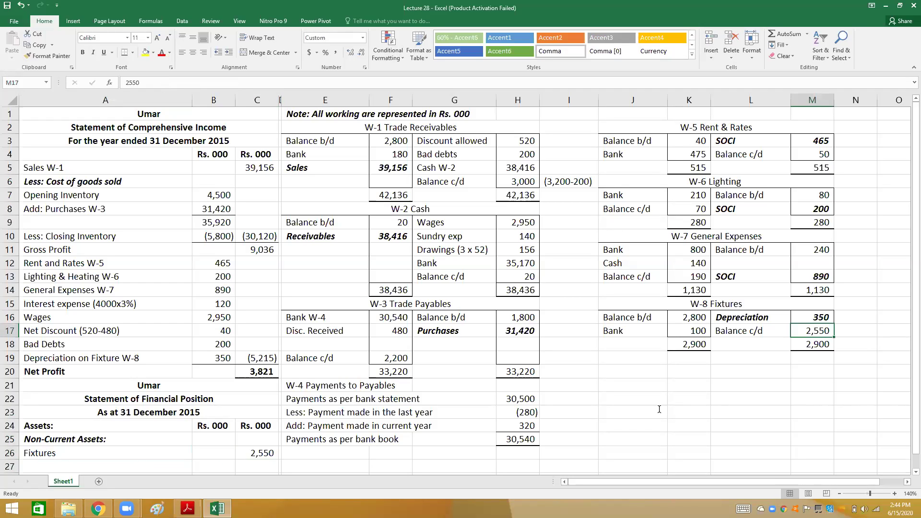
Step: Check the year-end balances in the question PDF, then enter the heading Current Assets: in A27 in bold italic
{"action": "key", "text": "alt+Tab"}
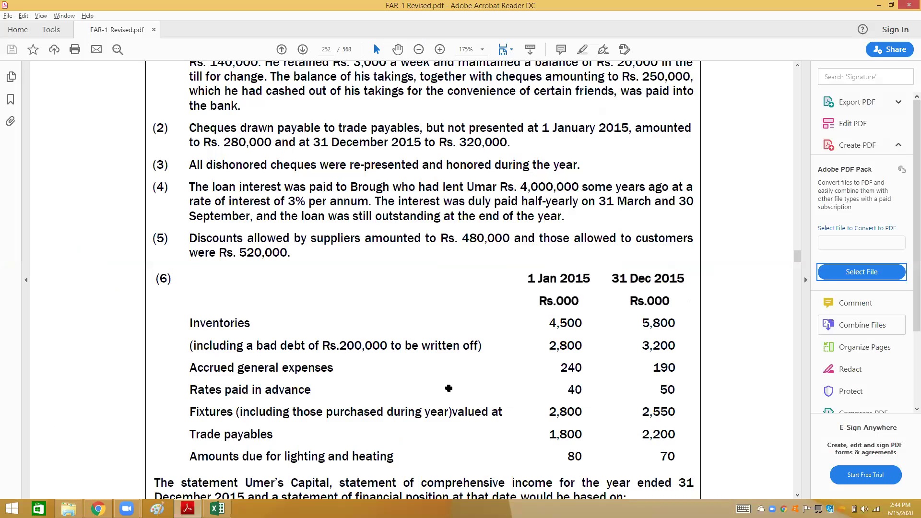
{"action": "key", "text": "alt+Tab"}
{"action": "type", "text": "sets:"}
{"action": "key", "text": "Return"}
{"action": "key", "text": "Up"}
{"action": "key", "text": "ctrl+b"}
{"action": "key", "text": "ctrl+i"}
{"action": "key", "text": "Down"}
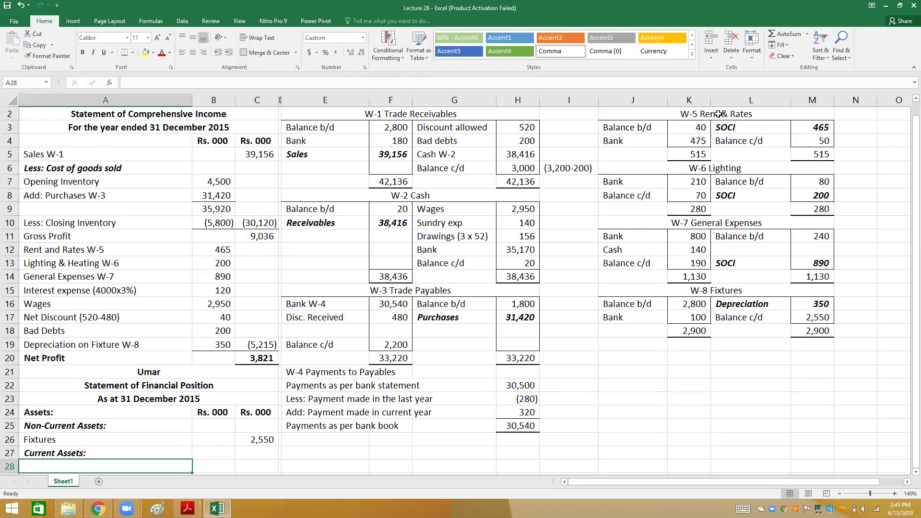
Step: Enter Prepaid Rent in A28 with 50 in B28, taken from the closing balance of W-5 Rent & Rates
{"action": "left_click", "coordinate": [805, 145]}
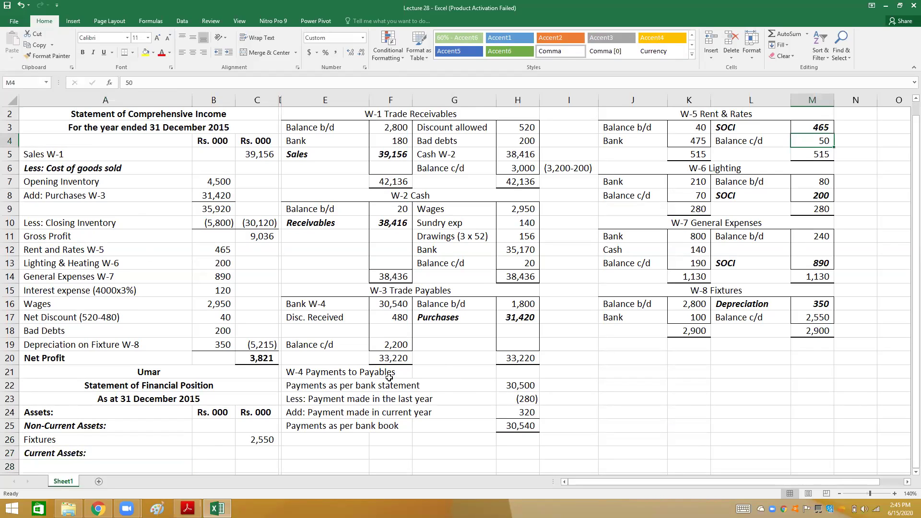
{"action": "left_click", "coordinate": [122, 465]}
{"action": "type", "text": "Prepaid"}
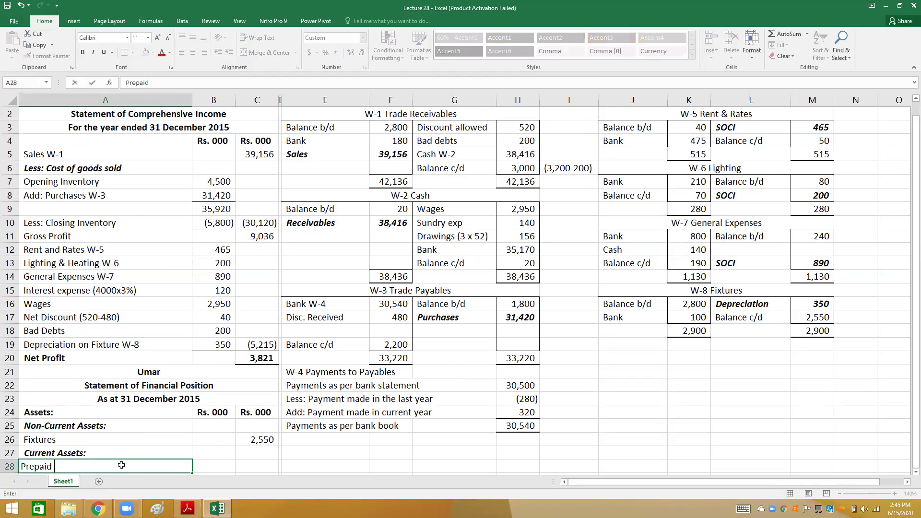
{"action": "type", "text": "Rent"}
{"action": "key", "text": "Tab"}
{"action": "type", "text": "50"}
{"action": "key", "text": "Return"}
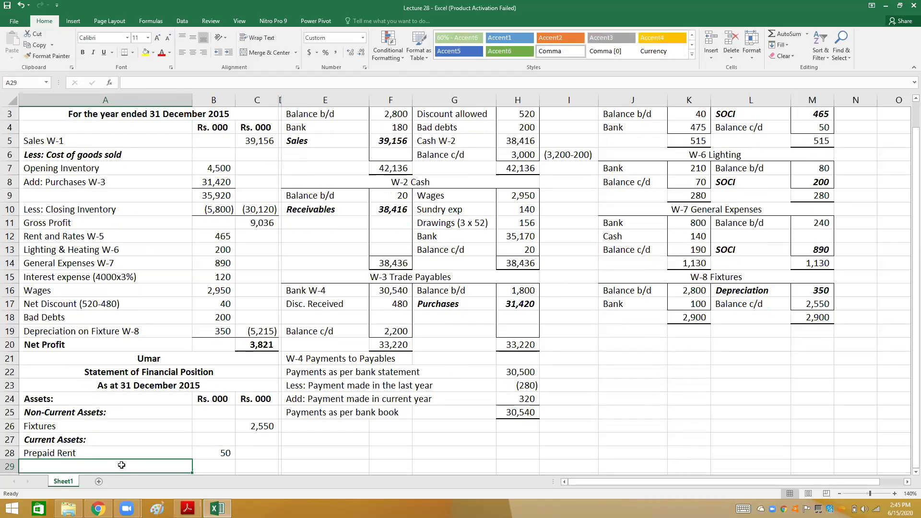
Step: Enter Inventory in A29 with the closing inventory amount of 5800 in B29
{"action": "type", "text": "Inventory"}
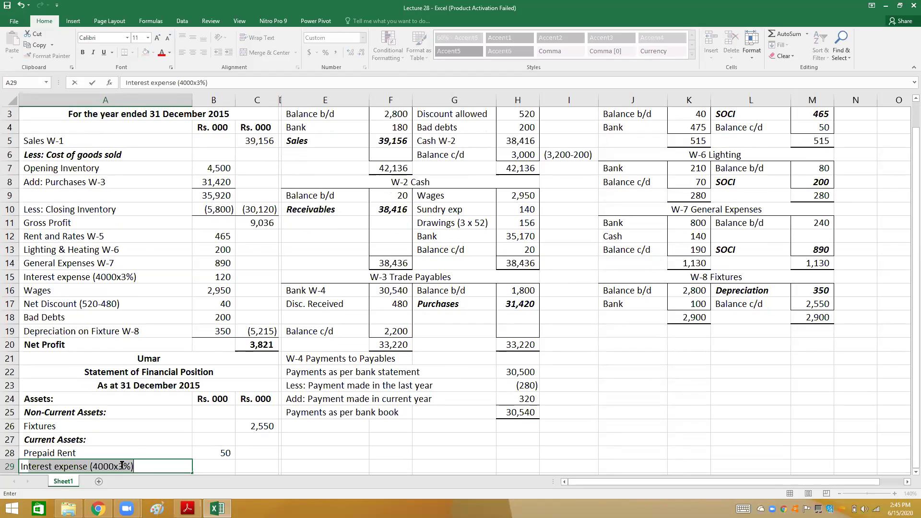
{"action": "key", "text": "Tab"}
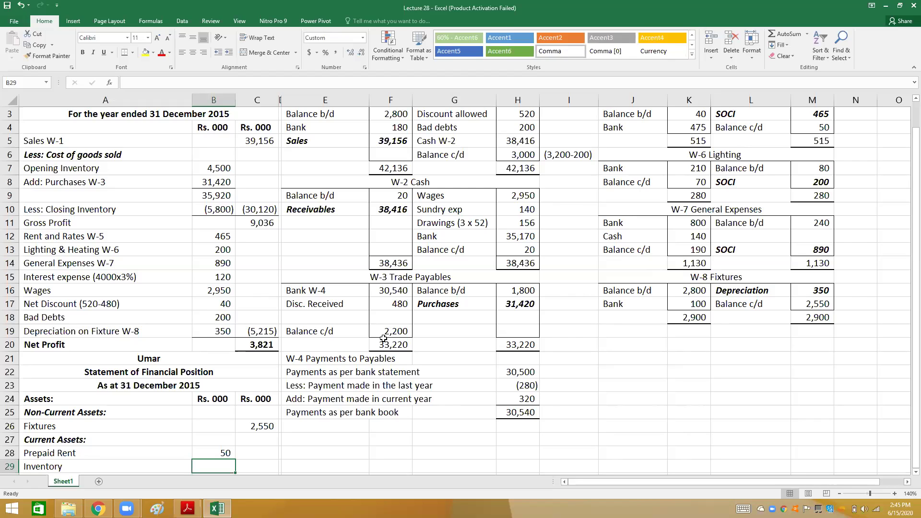
{"action": "type", "text": "5800"}
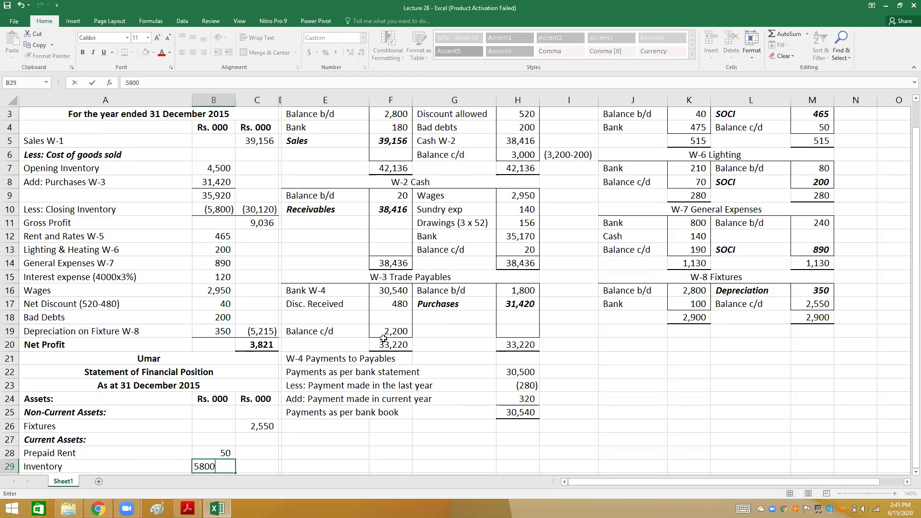
{"action": "key", "text": "Return"}
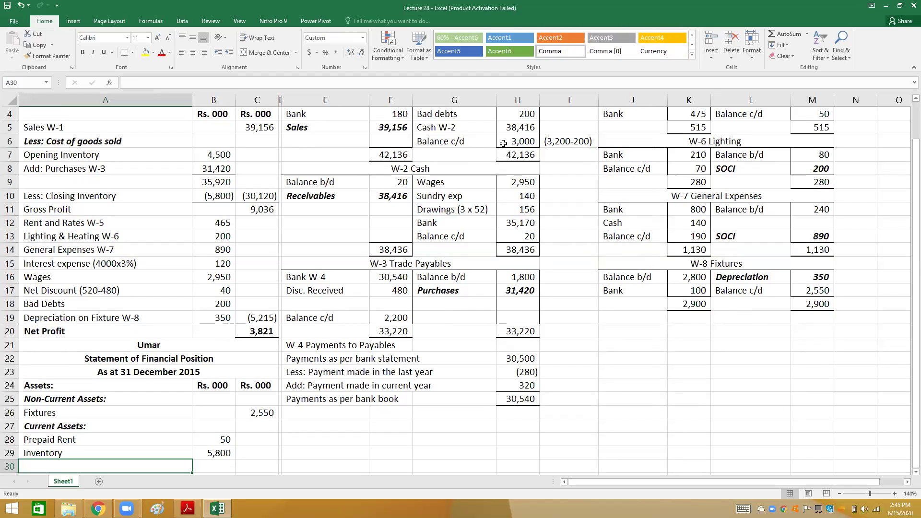
Step: Enter Trade receivable in A30 with 3000 in B30, checking the receivables figure in the question PDF
{"action": "type", "text": "Trade receivable"}
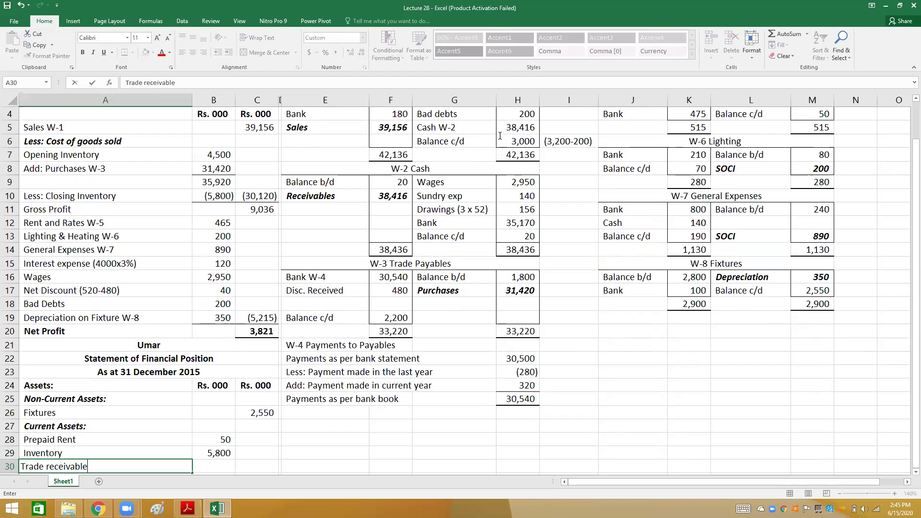
{"action": "key", "text": "Tab"}
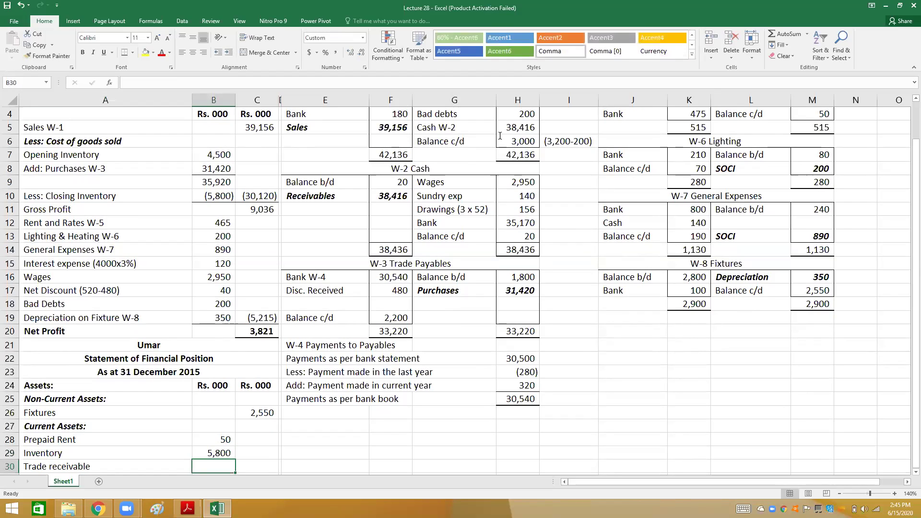
{"action": "key", "text": "alt+Tab"}
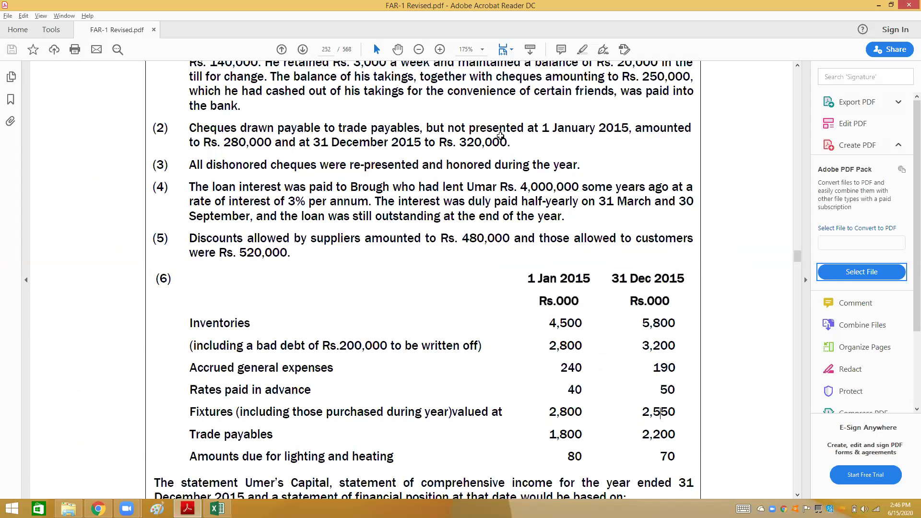
{"action": "key", "text": "alt+Tab"}
Step: Enter the label Bank in A31 and look up the opening and closing balances in the PDF's bank statement summary
{"action": "type", "text": "Bank"}
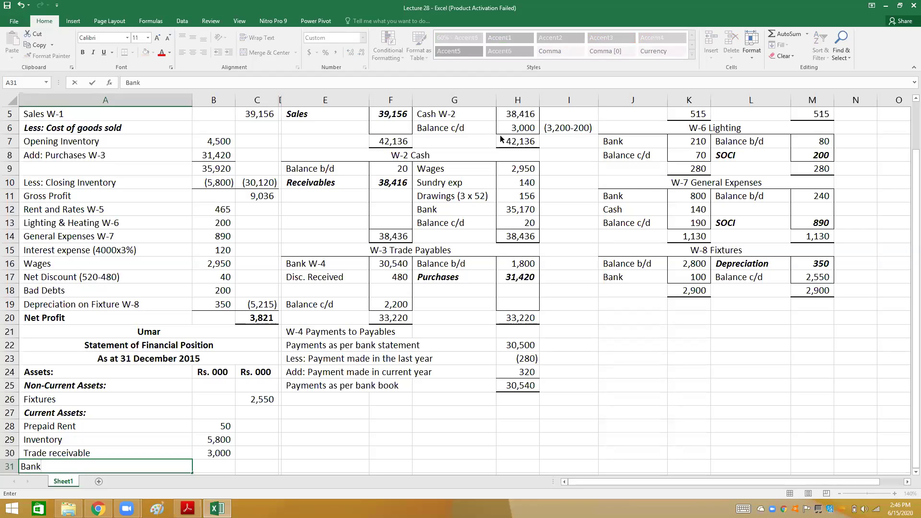
{"action": "key", "text": "alt+Tab"}
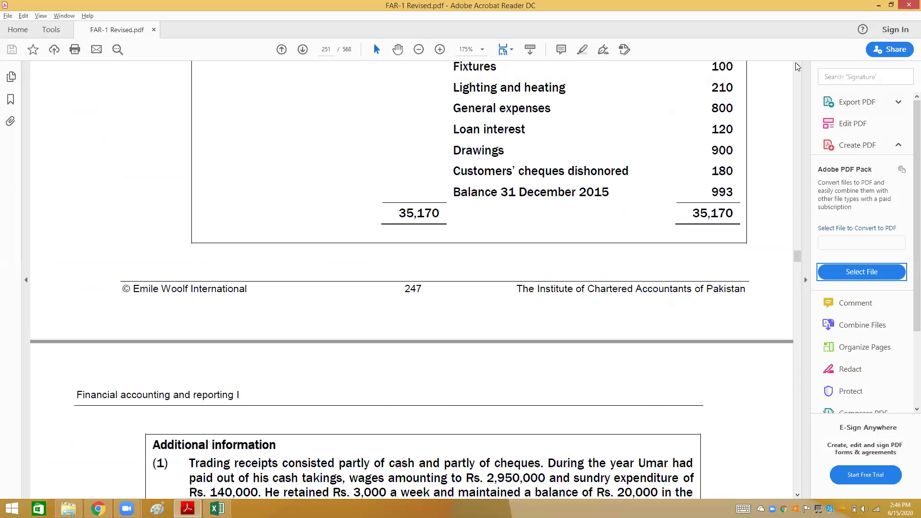
{"action": "scroll", "coordinate": [798, 66], "scroll_direction": "down", "scroll_amount": 2}
{"action": "scroll", "coordinate": [797, 67], "scroll_direction": "up", "scroll_amount": 2}
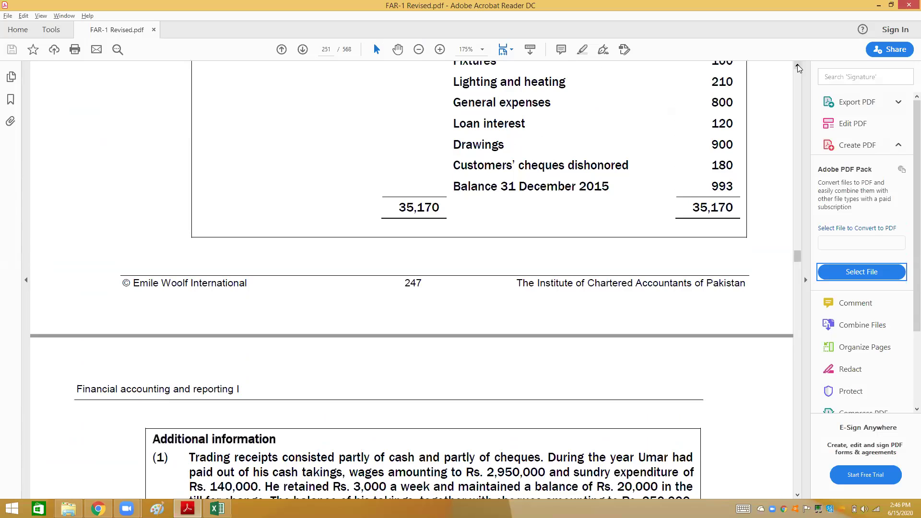
{"action": "scroll", "coordinate": [798, 68], "scroll_direction": "up", "scroll_amount": 1}
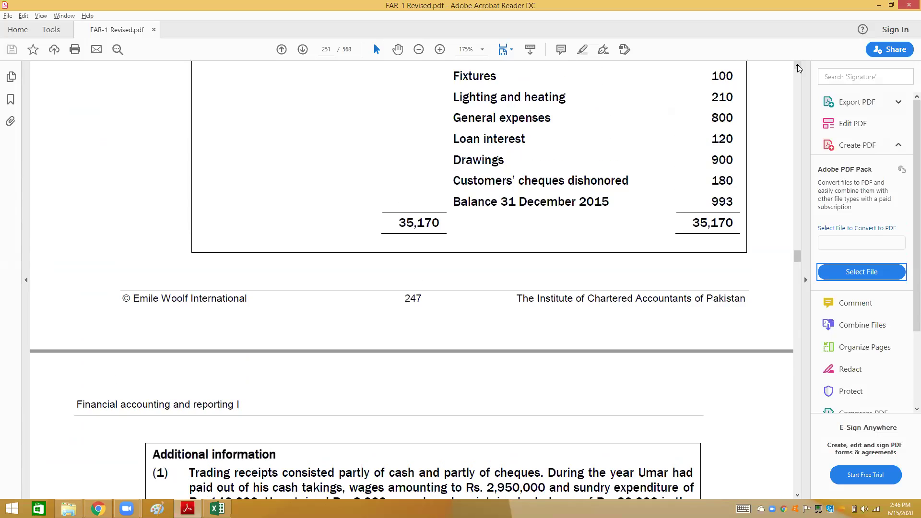
{"action": "scroll", "coordinate": [798, 68], "scroll_direction": "up", "scroll_amount": 4}
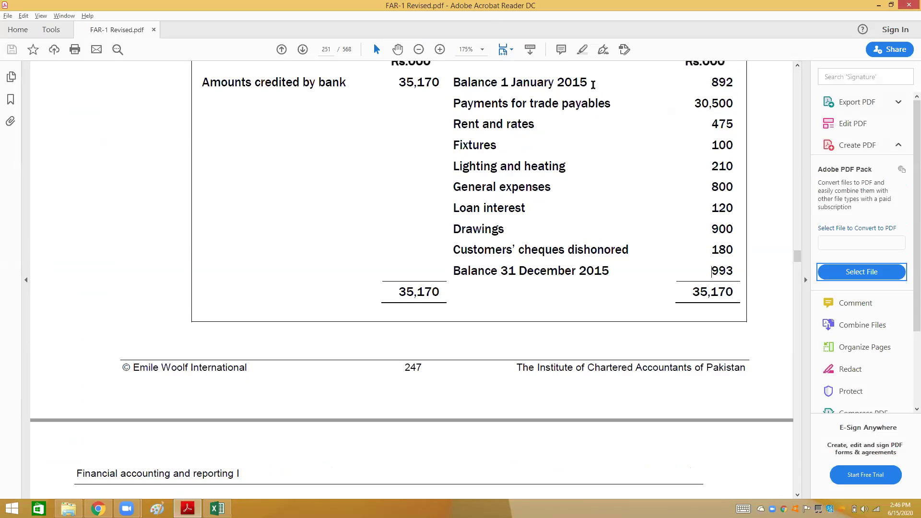
{"action": "left_click", "coordinate": [715, 82]}
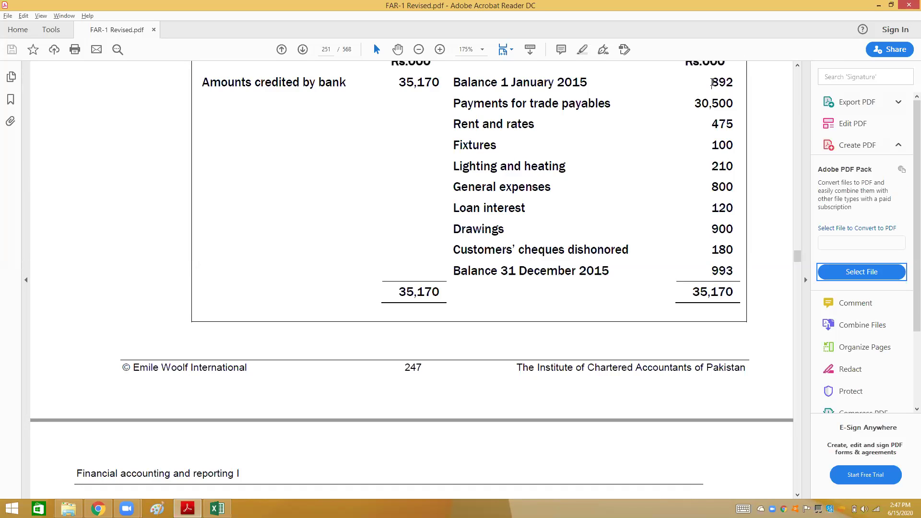
Step: Compare the PDF's note on unpresented trade payables cheques at 31 December 2015 with the bank statement summary
{"action": "key", "text": "alt"}
{"action": "key", "text": "alt+Tab"}
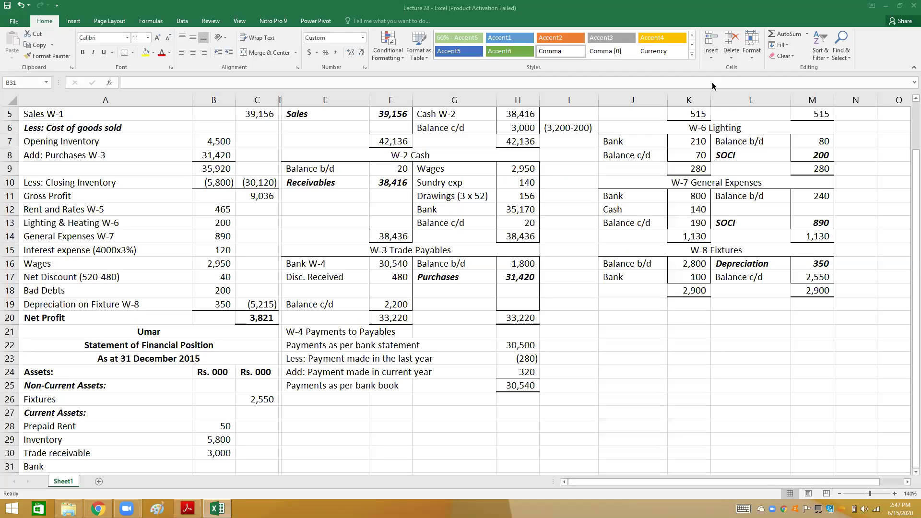
{"action": "key", "text": "alt+Tab"}
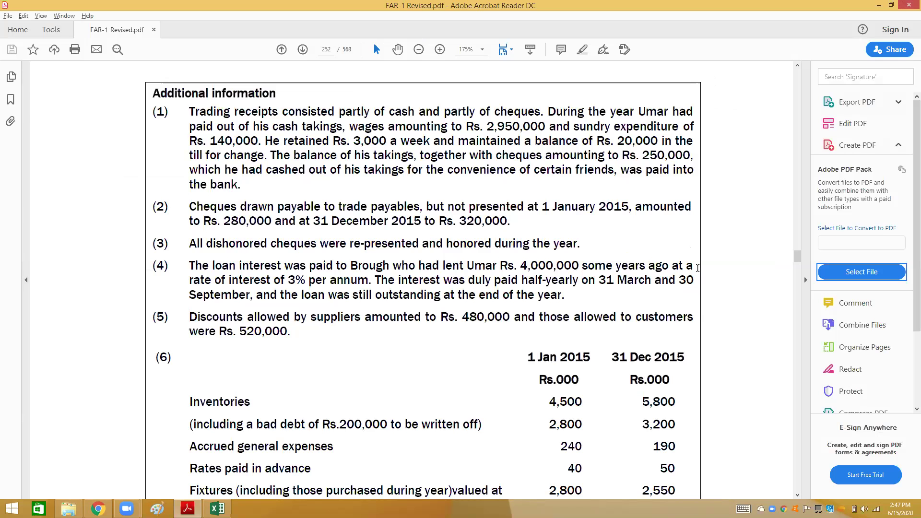
{"action": "key", "text": "alt+Tab"}
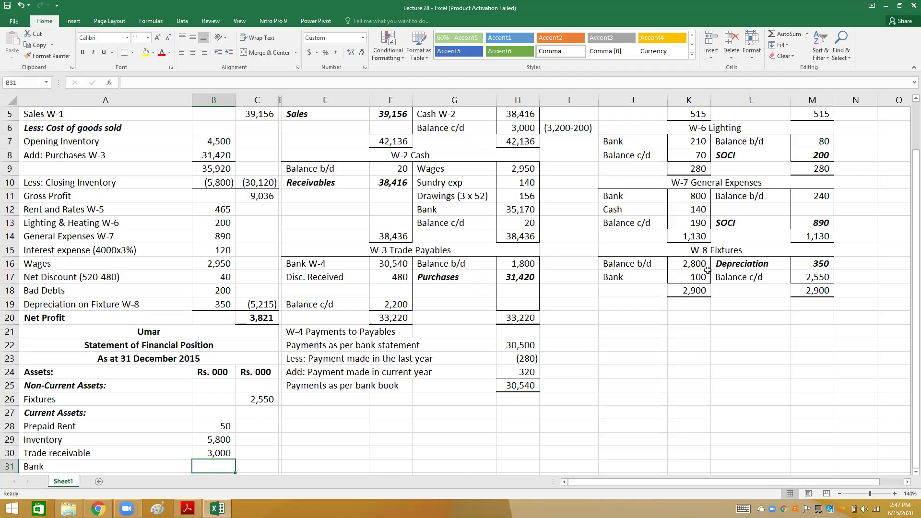
{"action": "key", "text": "alt+Tab"}
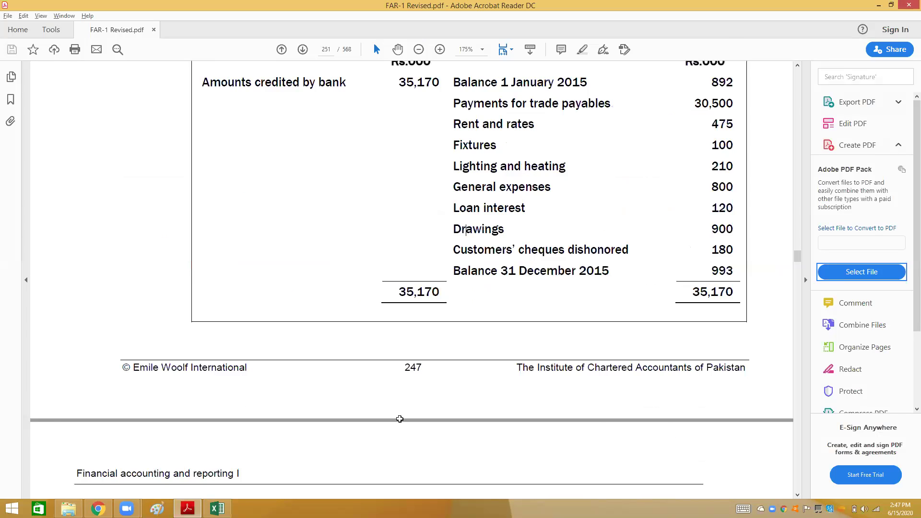
Step: Change the label in A31 to Bank (993-320) and enter =993-320 in B31
{"action": "key", "text": "alt+Tab"}
{"action": "left_click", "coordinate": [199, 81]}
{"action": "type", "text": "993"}
{"action": "key", "text": "BackSpace"}
{"action": "key", "text": "BackSpace"}
{"action": "key", "text": "BackSpace"}
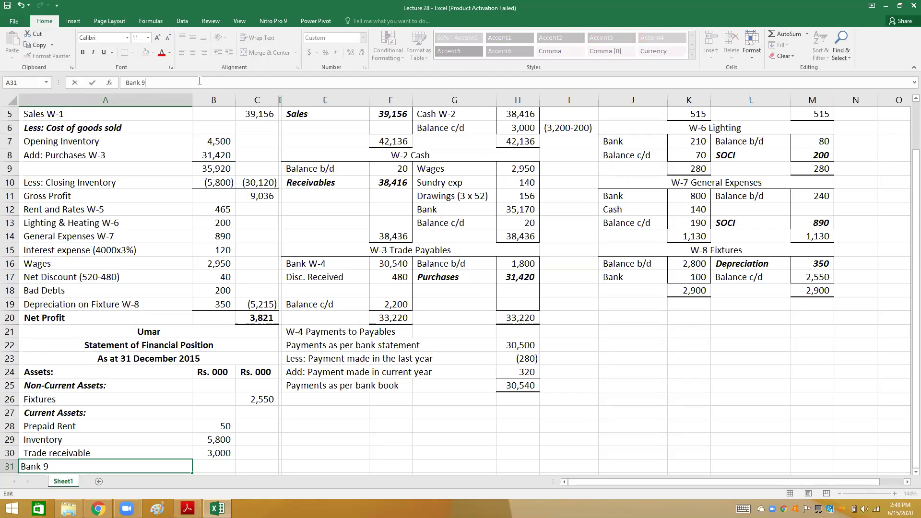
{"action": "type", "text": "("}
{"action": "type", "text": "993)"}
{"action": "key", "text": "alt+Tab"}
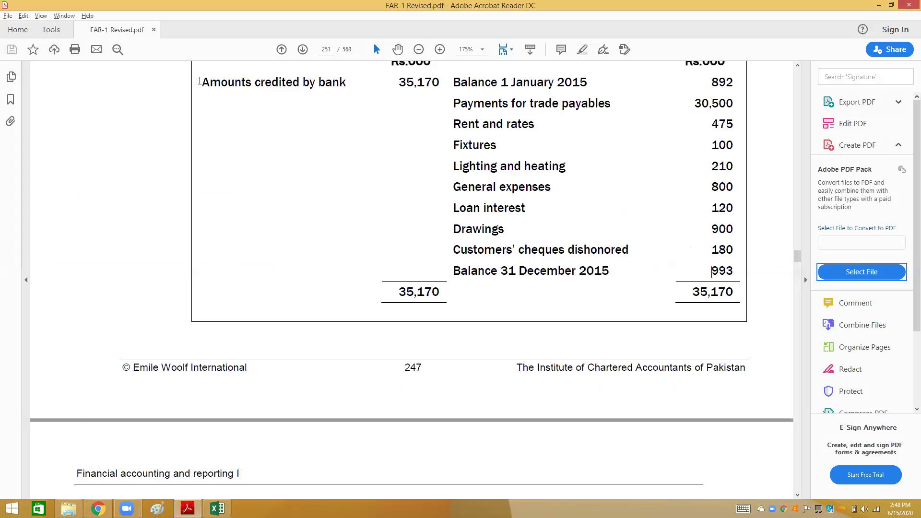
{"action": "scroll", "coordinate": [200, 81], "scroll_direction": "down", "scroll_amount": 10}
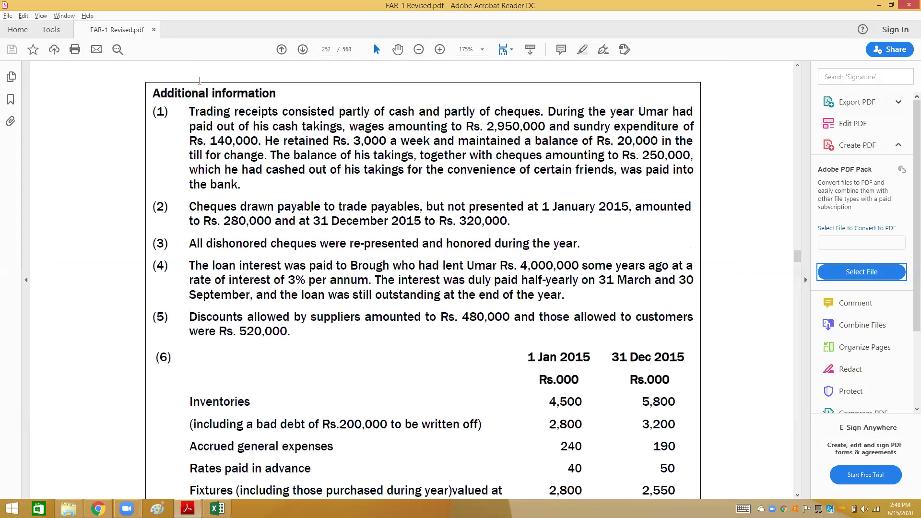
{"action": "key", "text": "alt+Tab"}
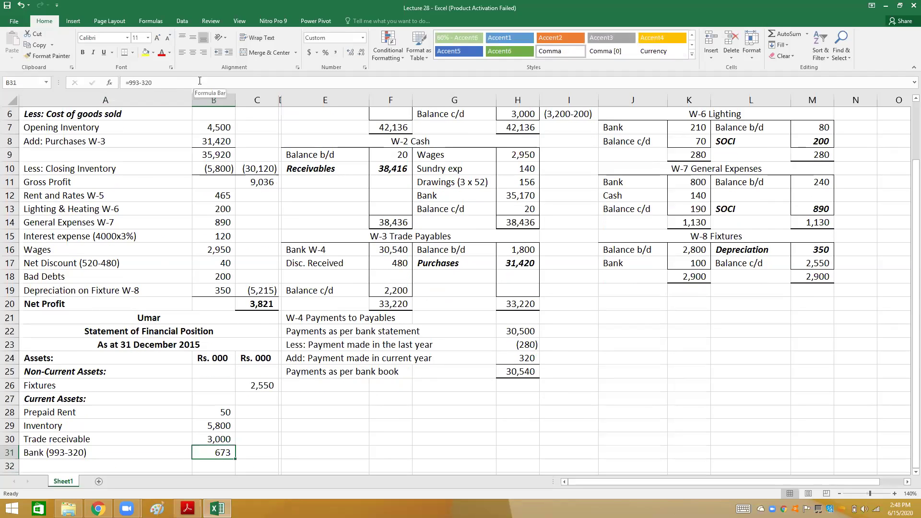
Step: Enter the label Cash in A32 with the amount 20 in B32
{"action": "key", "text": "Down"}
{"action": "key", "text": "Left"}
{"action": "type", "text": "Cash"}
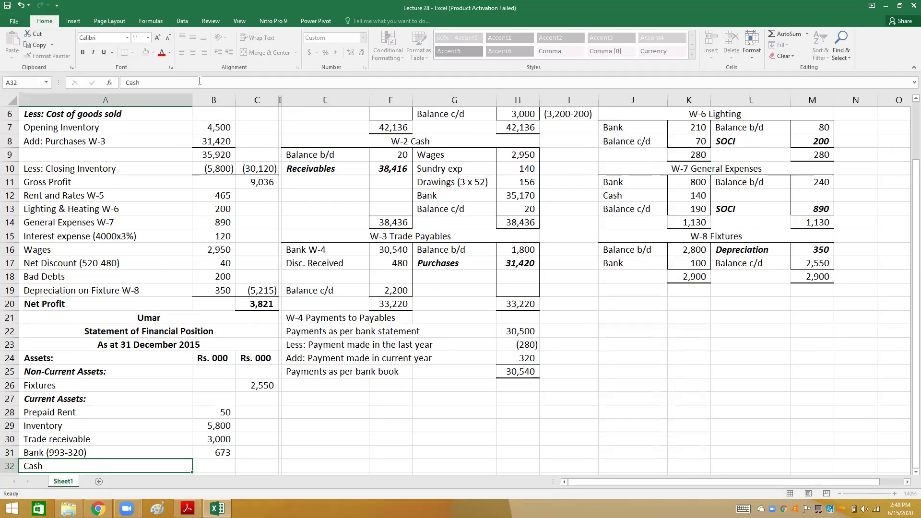
{"action": "key", "text": "Tab"}
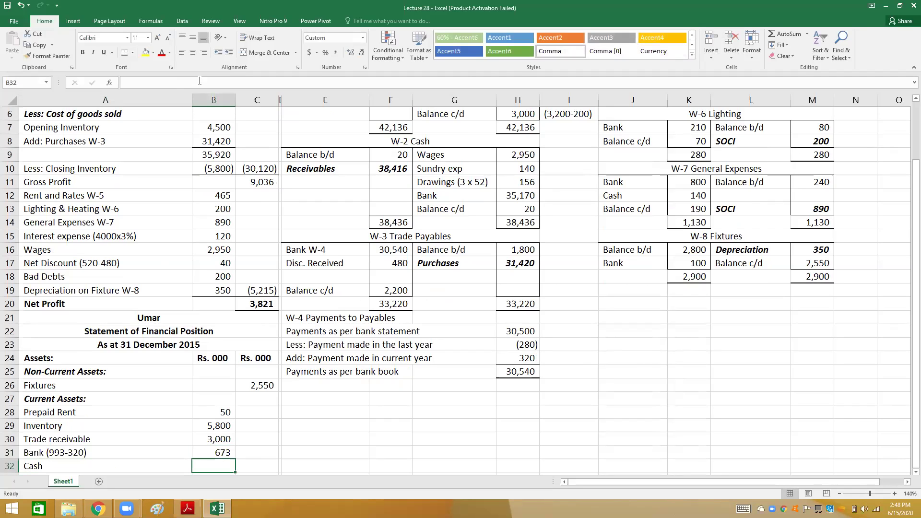
{"action": "type", "text": "20"}
{"action": "key", "text": "Tab"}
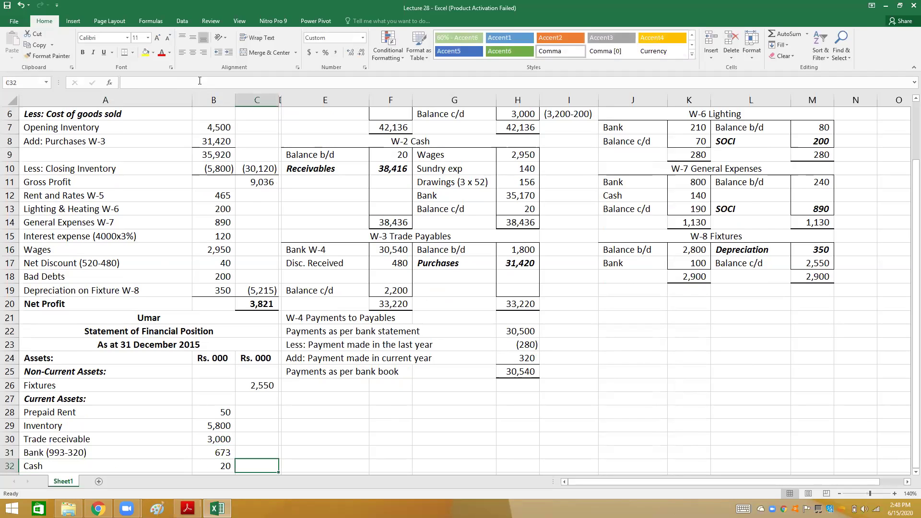
Step: Add a bottom border to the cash amount in B32 to close off the current assets column
{"action": "key", "text": "Left"}
{"action": "key", "text": "Up"}
{"action": "key", "text": "Up"}
{"action": "key", "text": "Up"}
{"action": "key", "text": "Up"}
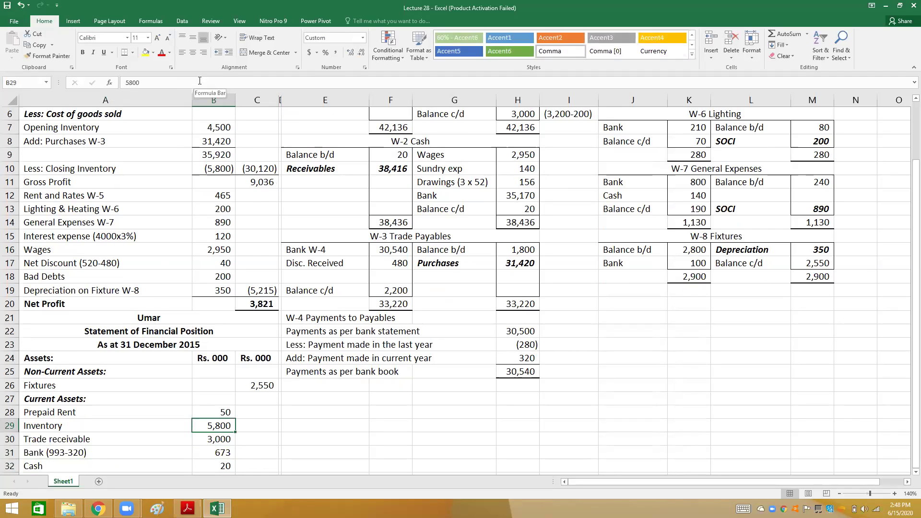
{"action": "key", "text": "Down"}
{"action": "key", "text": "Down"}
{"action": "key", "text": "Down"}
{"action": "key", "text": "Down"}
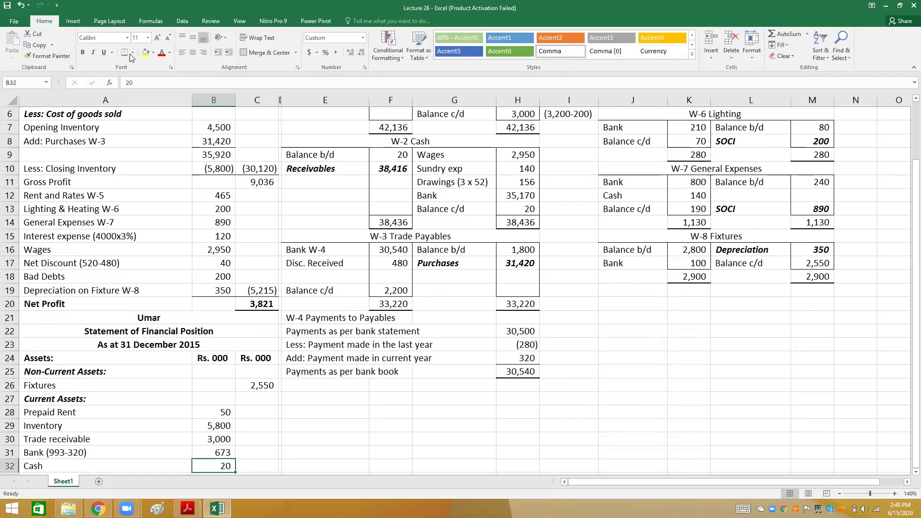
{"action": "left_click", "coordinate": [132, 53]}
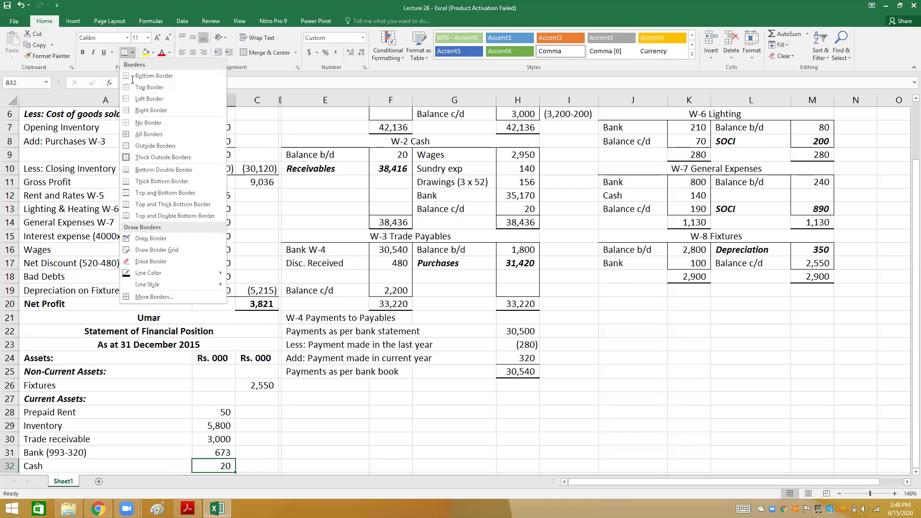
{"action": "key", "text": "Escape"}
Step: Total the current assets in C32 with a SUM formula over B28:B32
{"action": "key", "text": "Right"}
{"action": "type", "text": "=sum("}
{"action": "key", "text": "Left"}
{"action": "key", "text": "Up"}
{"action": "key", "text": "Up"}
{"action": "key", "text": "Up"}
{"action": "key", "text": "Up"}
{"action": "key", "text": "shift+Down"}
{"action": "key", "text": "shift+Down"}
{"action": "key", "text": "shift+Down"}
{"action": "type", "text": ")"}
{"action": "key", "text": "Return"}
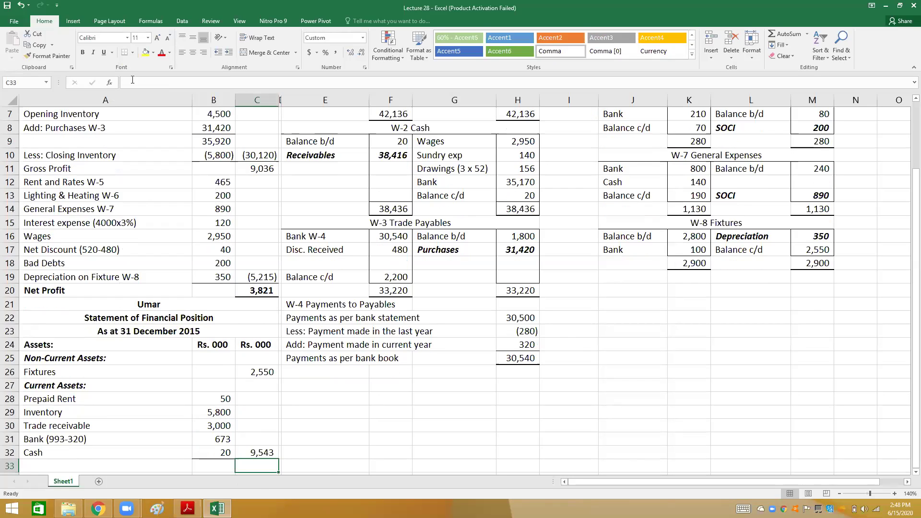
Step: Give C33 a top and thick bottom border and enter a formula adding fixtures in C26 and current assets in C32
{"action": "left_click", "coordinate": [132, 52]}
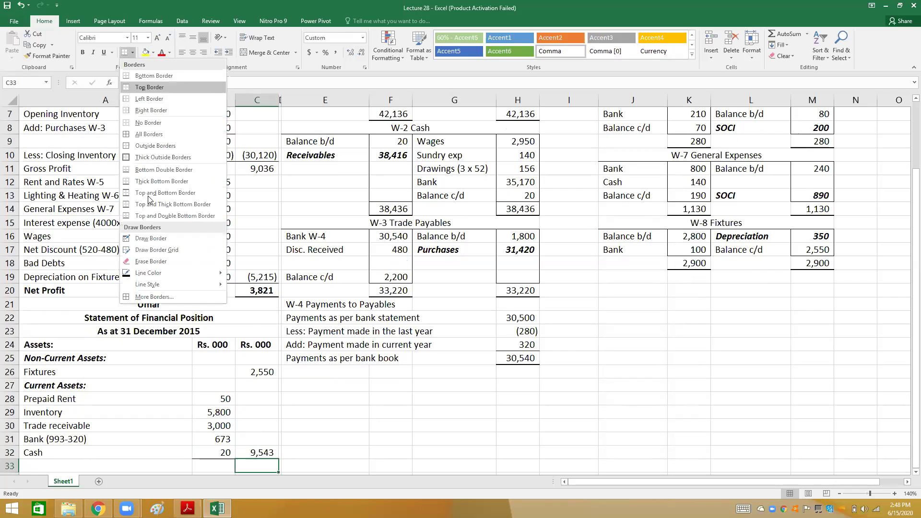
{"action": "left_click", "coordinate": [148, 203]}
{"action": "type", "text": "="}
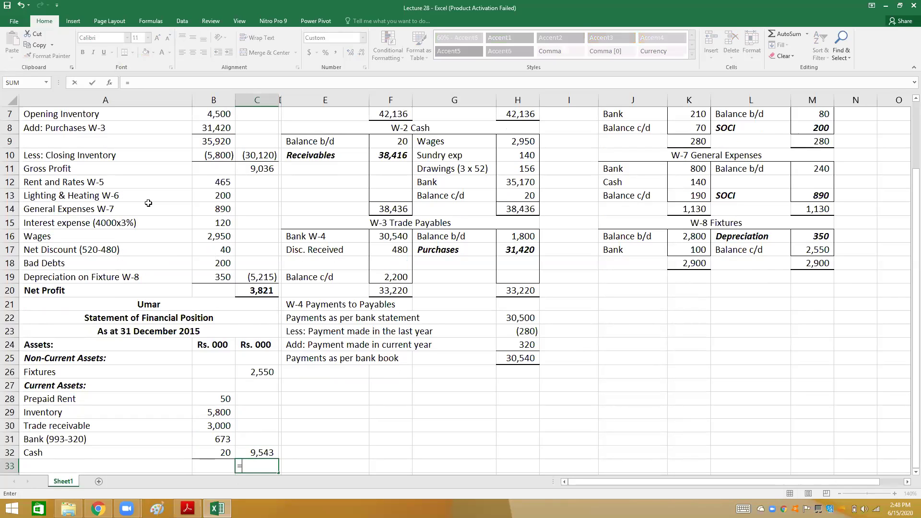
{"action": "key", "text": "Up"}
{"action": "key", "text": "Up"}
{"action": "key", "text": "Up"}
{"action": "key", "text": "Up"}
{"action": "key", "text": "Up"}
{"action": "key", "text": "Up"}
{"action": "key", "text": "Up"}
{"action": "type", "text": "+"}
{"action": "key", "text": "Up"}
{"action": "key", "text": "Return"}
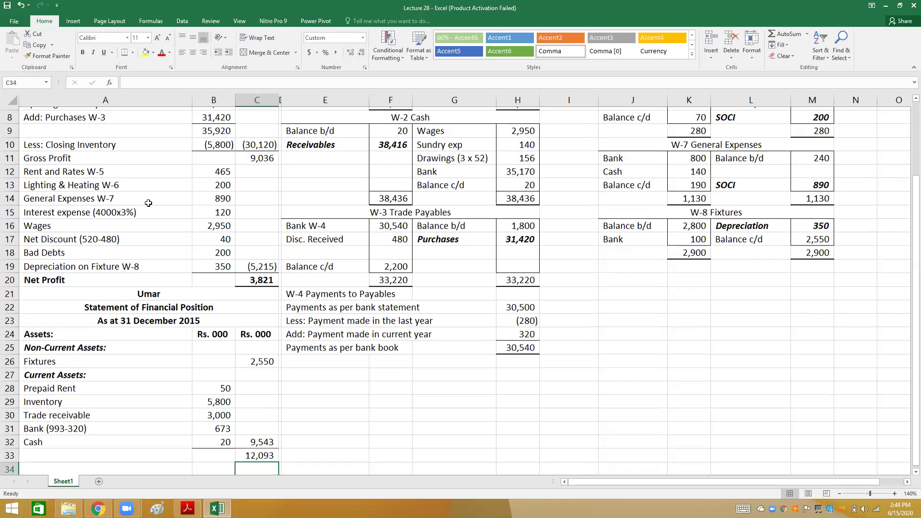
Step: Label row 33 Total Assets in column A and make A33:C33 bold
{"action": "key", "text": "Up"}
{"action": "key", "text": "Left"}
{"action": "key", "text": "Left"}
{"action": "type", "text": "T"}
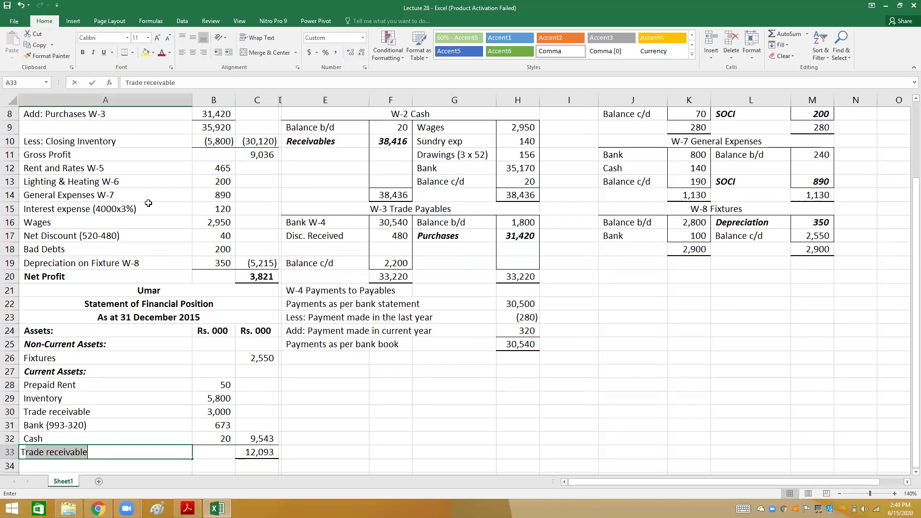
{"action": "type", "text": "otal Assets"}
{"action": "key", "text": "ctrl+Return"}
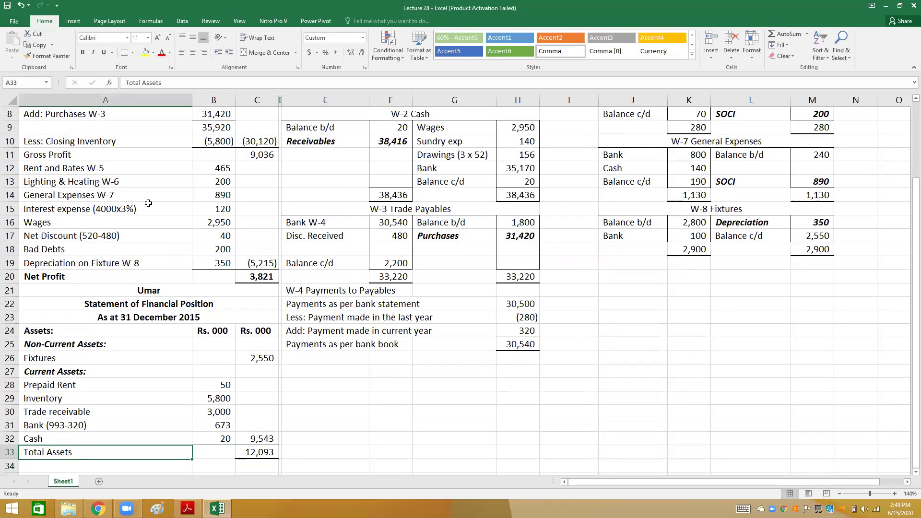
{"action": "key", "text": "shift+Right"}
{"action": "key", "text": "shift+Right"}
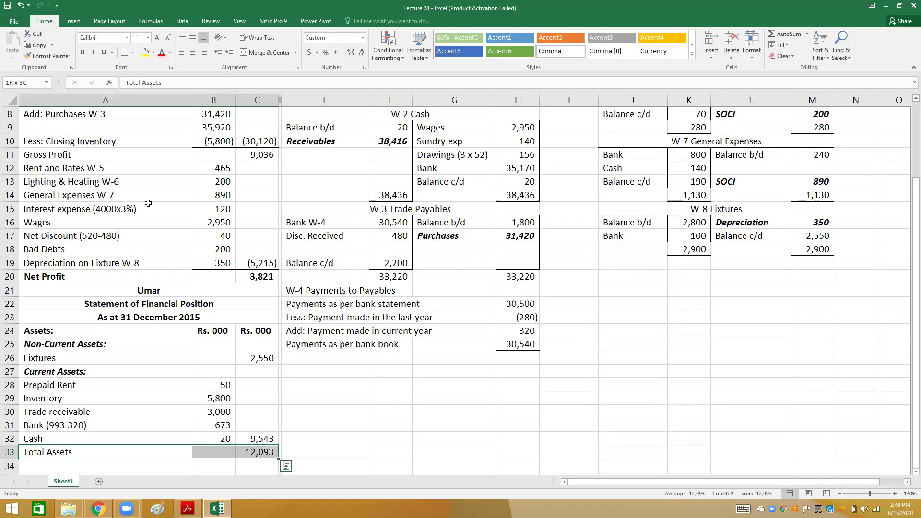
{"action": "key", "text": "ctrl+b"}
{"action": "key", "text": "Down"}
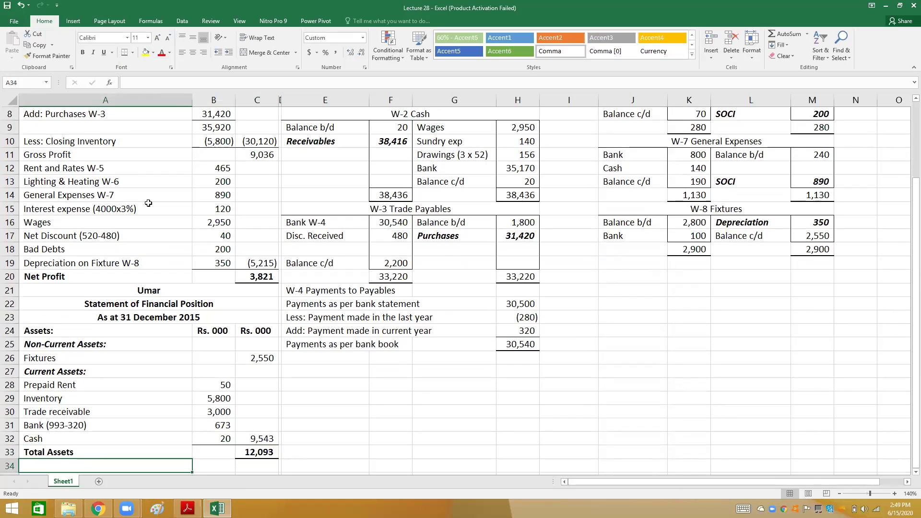
Step: Enter the heading Equity and Liabilities in A34 and make it bold
{"action": "type", "text": "Equity and"}
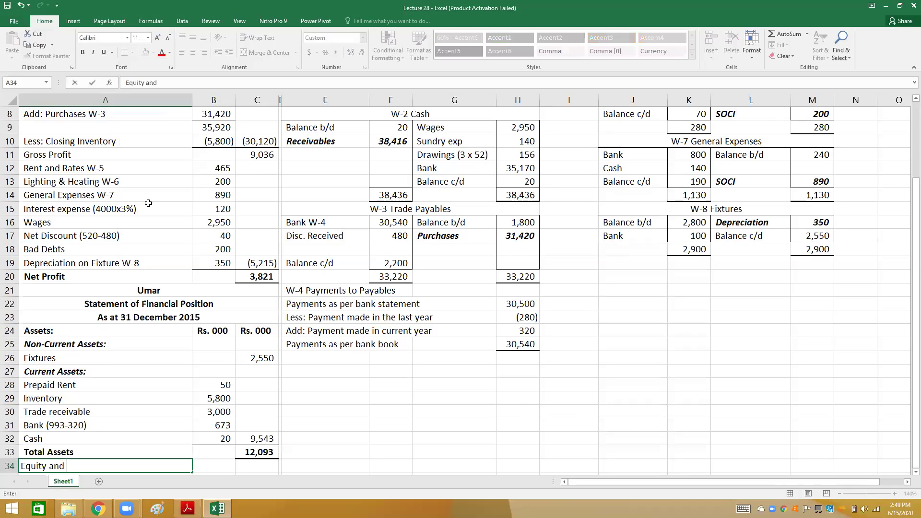
{"action": "type", "text": "Liabilities"}
{"action": "key", "text": "Return"}
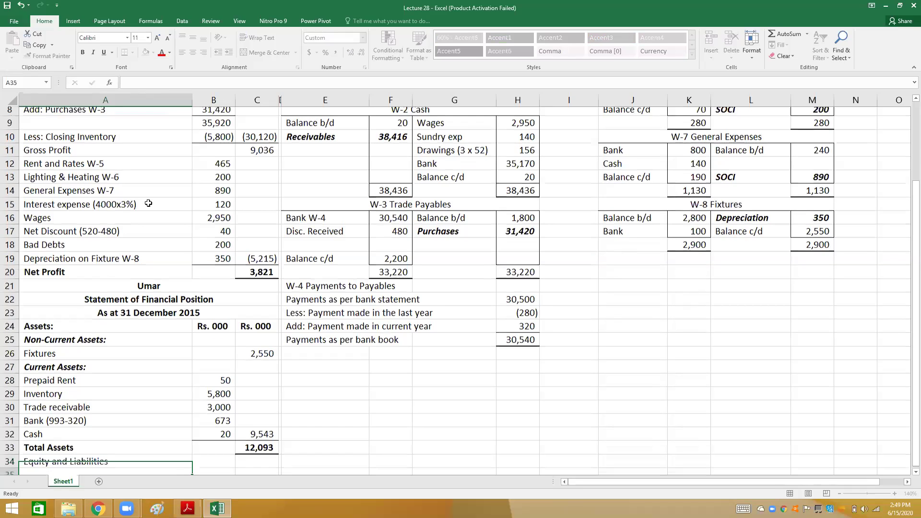
{"action": "key", "text": "Up"}
{"action": "key", "text": "ctrl+b"}
{"action": "key", "text": "Down"}
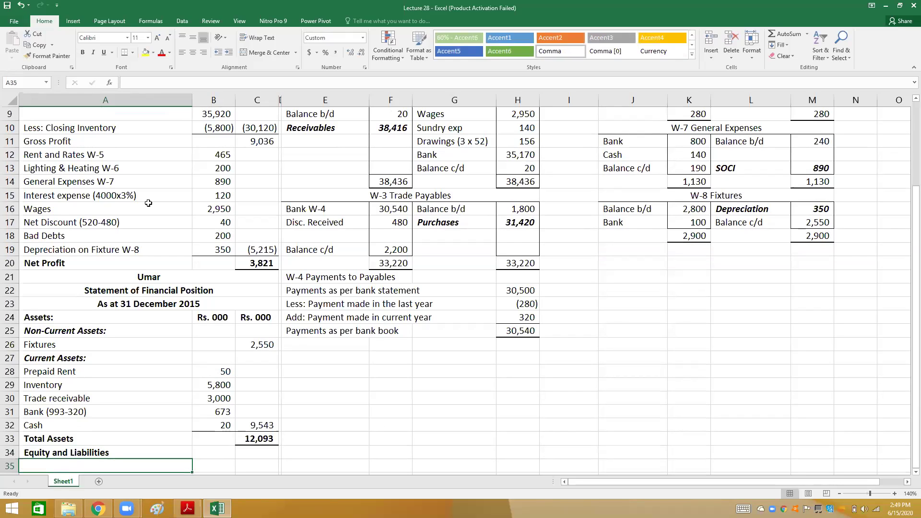
Step: Enter the subheading Equity in A35 and format it bold and italic
{"action": "type", "text": "Equity"}
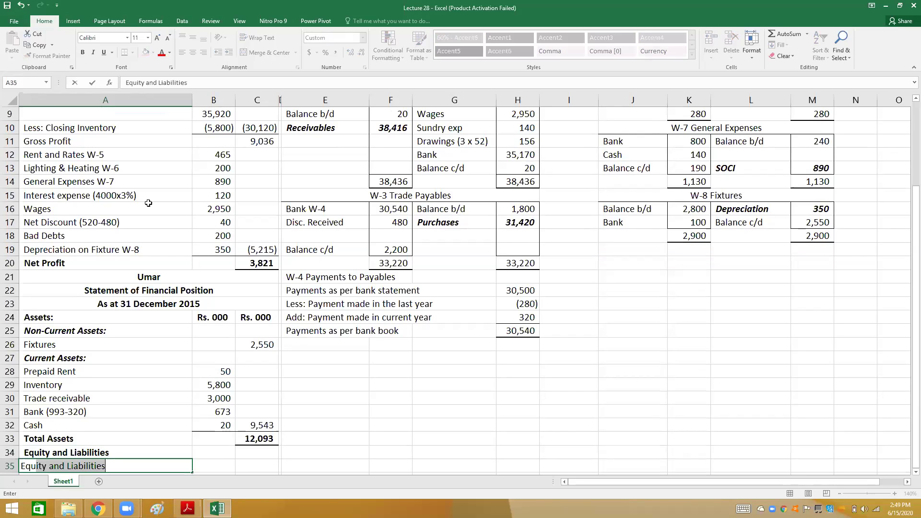
{"action": "key", "text": "BackSpace"}
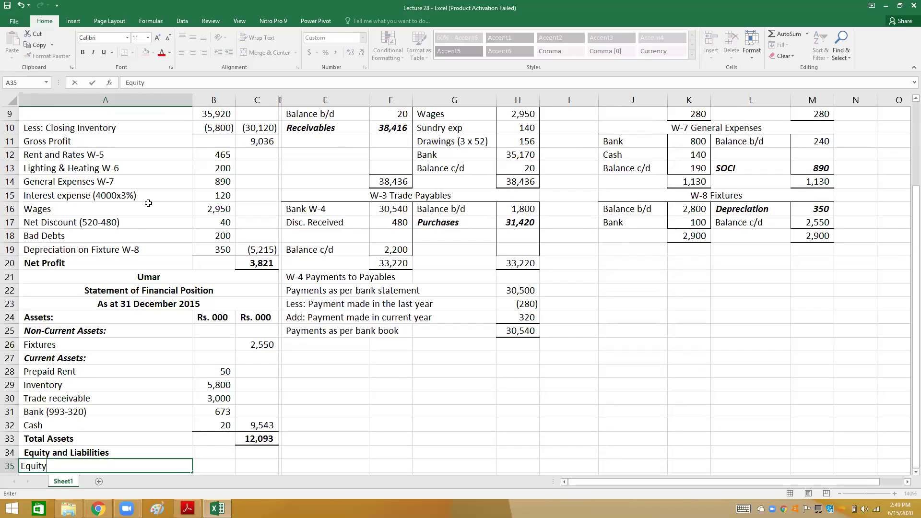
{"action": "key", "text": "Return"}
{"action": "key", "text": "Up"}
{"action": "key", "text": "ctrl+b"}
{"action": "key", "text": "ctrl+i"}
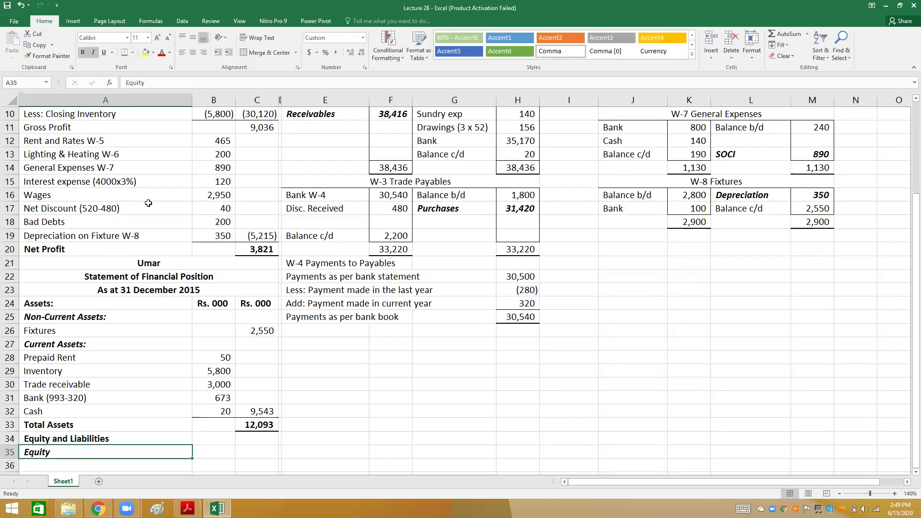
Step: Enter the label Capital W-9 in A36 under the Equity subheading
{"action": "key", "text": "Down"}
{"action": "type", "text": "Cap"}
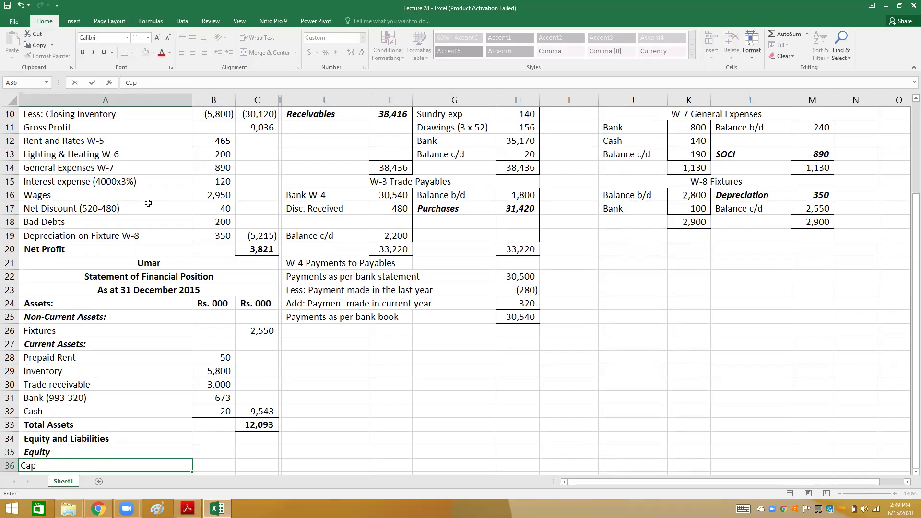
{"action": "type", "text": "ital W-9"}
{"action": "key", "text": "Return"}
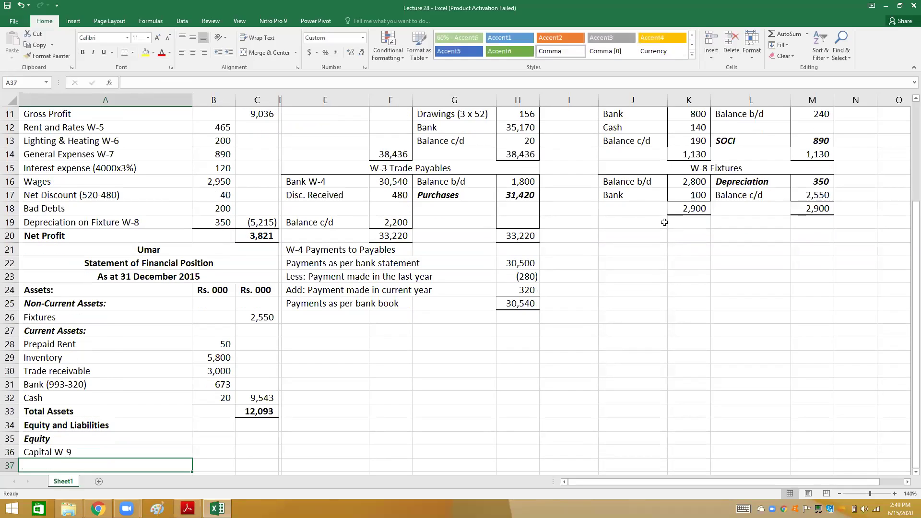
Step: Copy the W-8 Fixtures account in J15:M18 and paste it directly below, starting at J19
{"action": "left_click", "coordinate": [695, 167]}
{"action": "key", "text": "shift+Down"}
{"action": "key", "text": "shift+Down"}
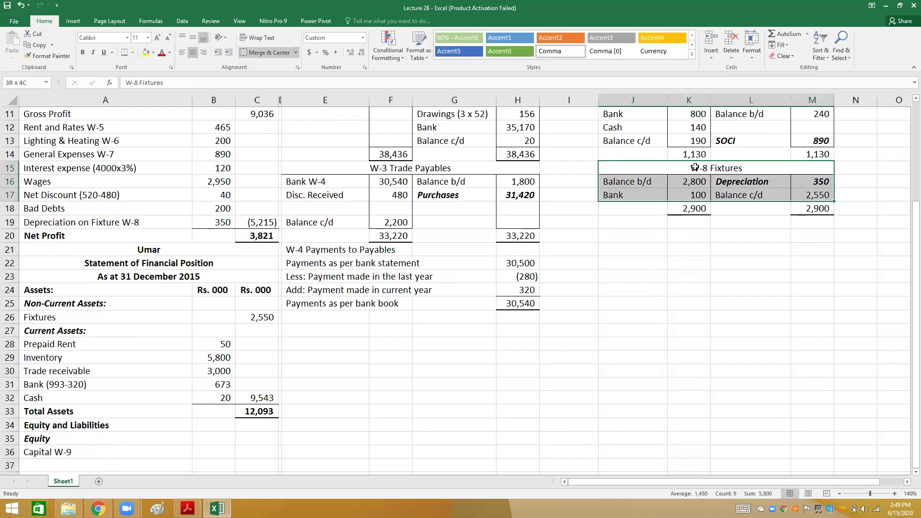
{"action": "key", "text": "shift+Down"}
{"action": "key", "text": "ctrl+c"}
{"action": "key", "text": "Down"}
{"action": "key", "text": "Down"}
{"action": "key", "text": "Down"}
{"action": "key", "text": "Down"}
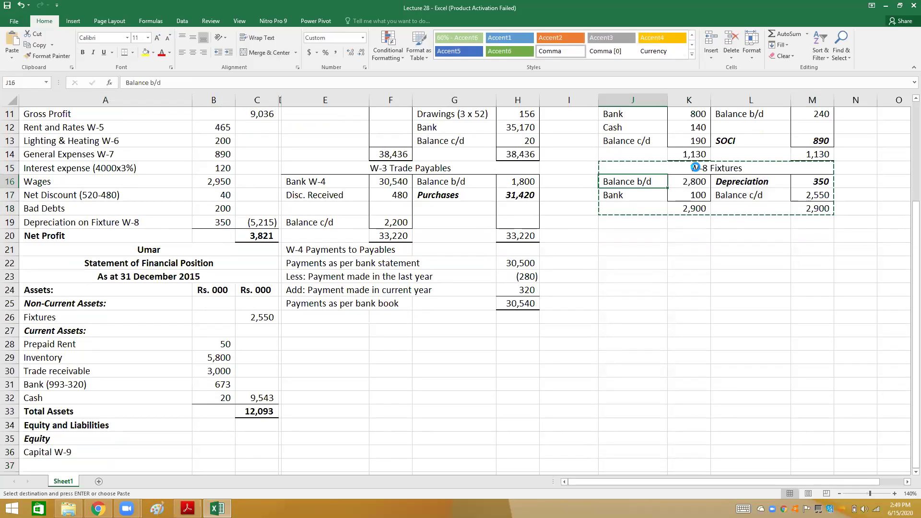
{"action": "key", "text": "ctrl+v"}
Step: Retitle the pasted account in J19 as W-9 Statement of Affairs as at 1-1-15
{"action": "type", "text": "W"}
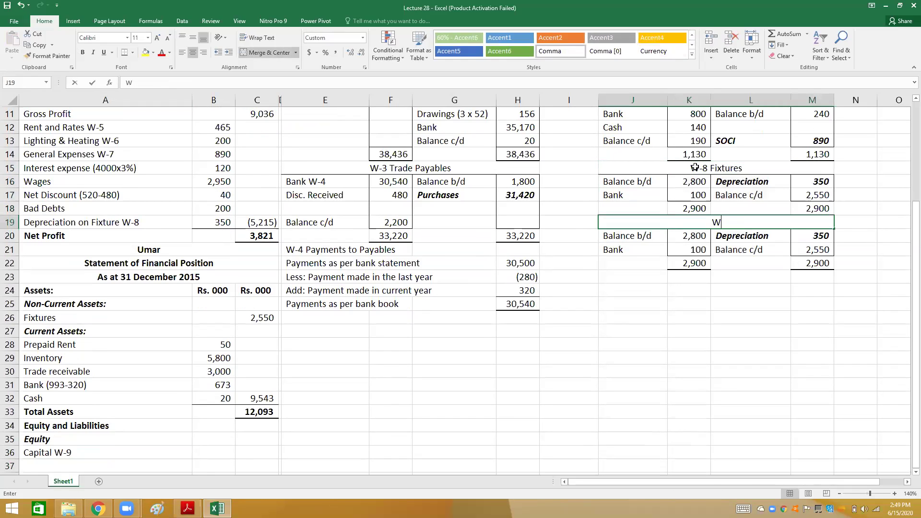
{"action": "type", "text": "-9 S"}
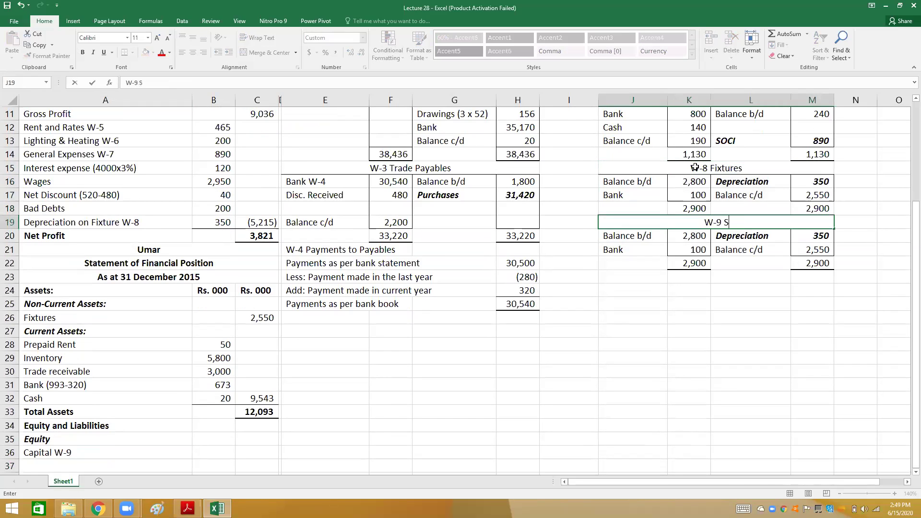
{"action": "type", "text": "tatement of A"}
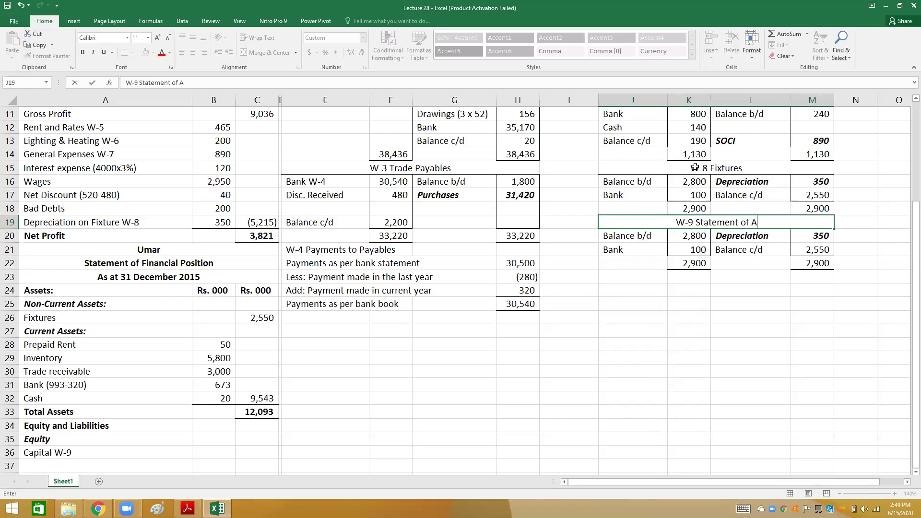
{"action": "type", "text": "ffairs"}
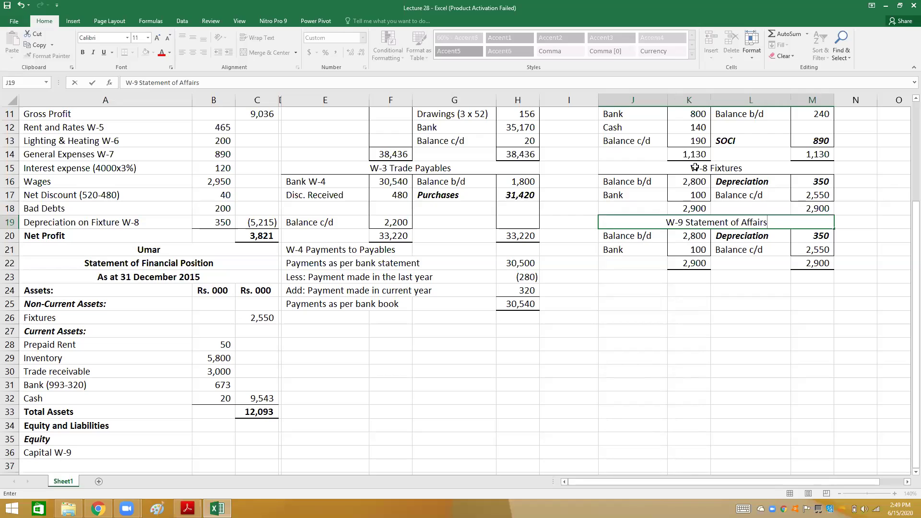
{"action": "type", "text": " as at 1-1-15"}
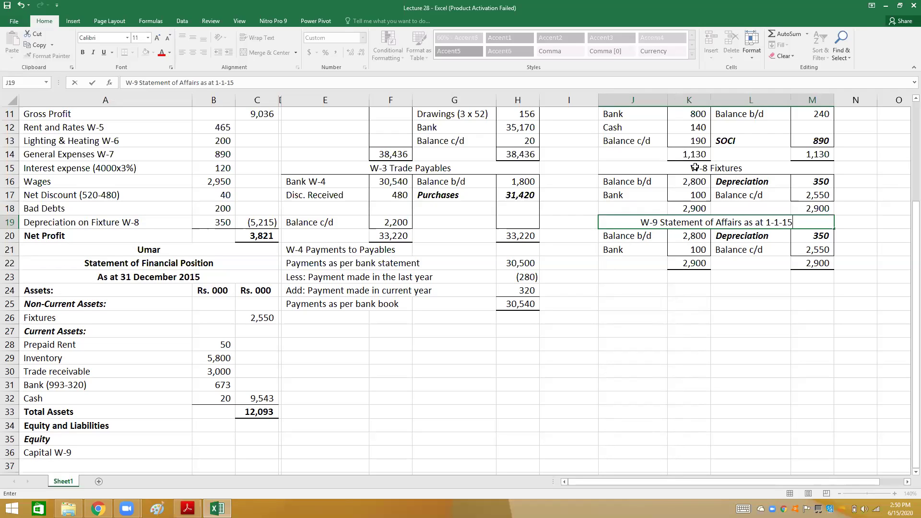
{"action": "key", "text": "Return"}
Step: Insert four blank rows of cells in J:M above the W-9 totals, shifting the totals down to row 26
{"action": "key", "text": "Down"}
{"action": "key", "text": "Down"}
{"action": "key", "text": "shift+Right"}
{"action": "key", "text": "shift+Right"}
{"action": "key", "text": "shift+Right"}
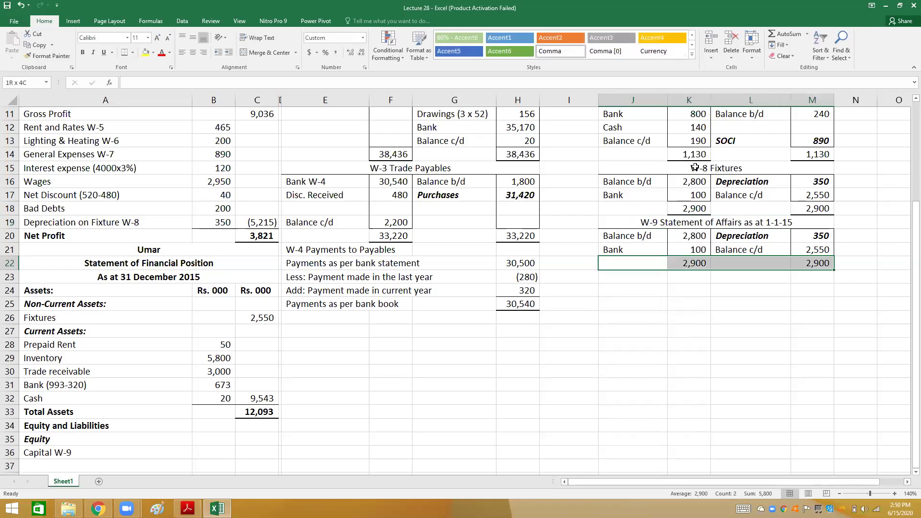
{"action": "key", "text": "ctrl+c"}
{"action": "key", "text": "shift+Down"}
{"action": "key", "text": "shift+Down"}
{"action": "key", "text": "shift+Down"}
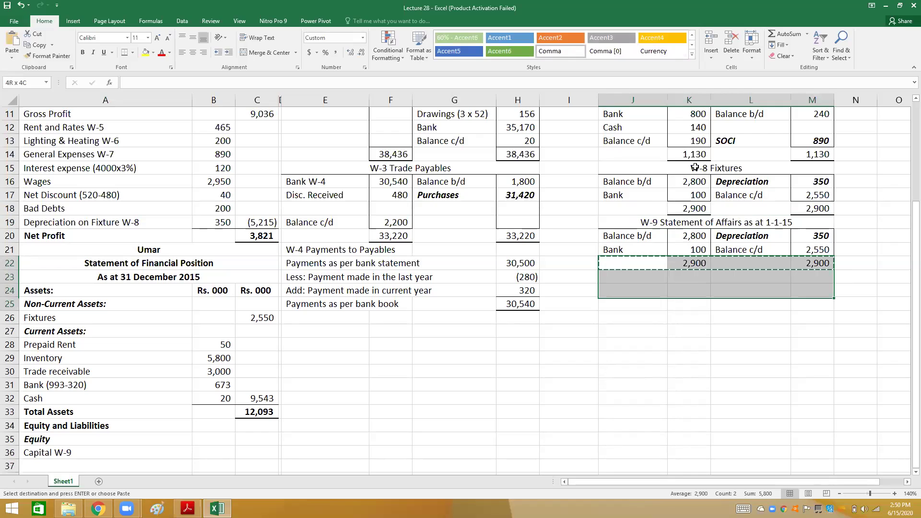
{"action": "key", "text": "Escape"}
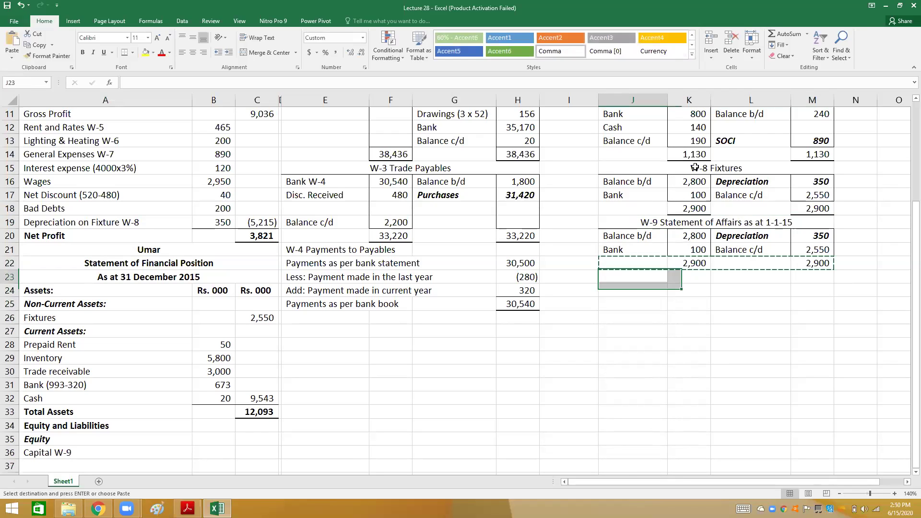
{"action": "key", "text": "ctrl+shift+plus"}
{"action": "key", "text": "Down"}
{"action": "key", "text": "Down"}
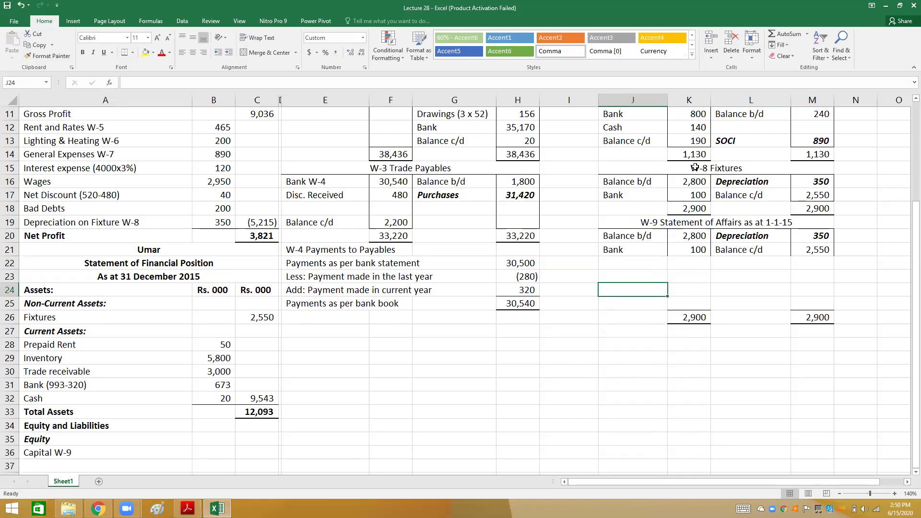
Step: Clear the copied Fixtures entries from J20:M25 under the W-9 Statement of Affairs heading
{"action": "key", "text": "Up"}
{"action": "key", "text": "Up"}
{"action": "key", "text": "Up"}
{"action": "key", "text": "Up"}
{"action": "key", "text": "shift+Right"}
{"action": "key", "text": "shift+Right"}
{"action": "key", "text": "shift+Right"}
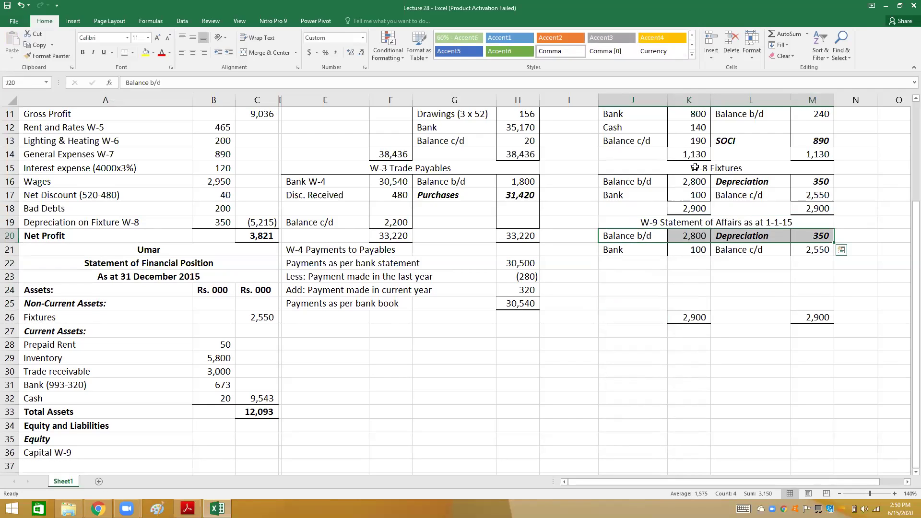
{"action": "key", "text": "ctrl+q"}
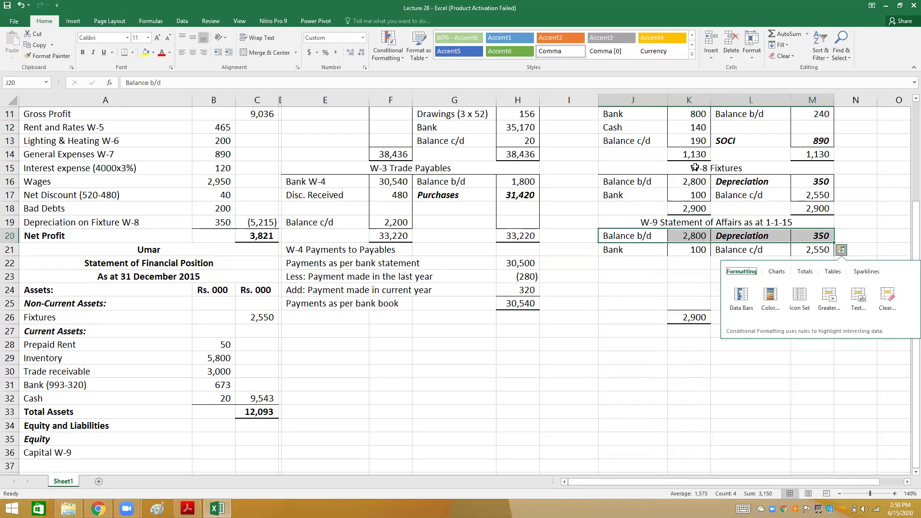
{"action": "key", "text": "shift+Down"}
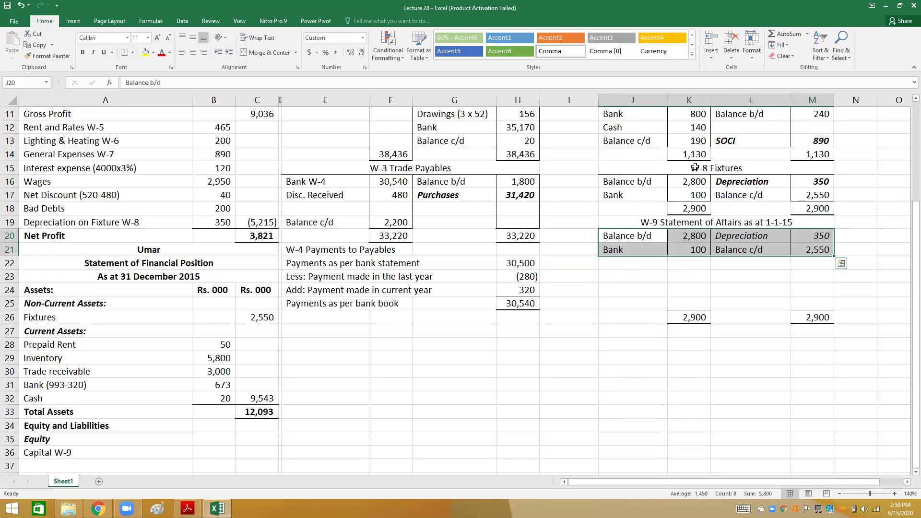
{"action": "key", "text": "shift+Down"}
{"action": "key", "text": "shift+Down"}
{"action": "key", "text": "shift+Down"}
{"action": "key", "text": "shift+Down"}
{"action": "key", "text": "shift+Down"}
{"action": "key", "text": "shift+Up"}
{"action": "key", "text": "Delete"}
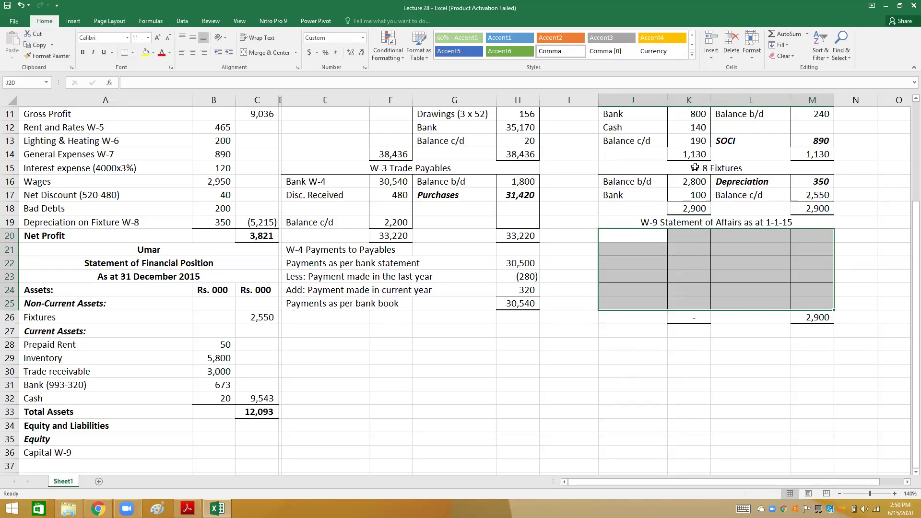
Step: Undo the borders added around the cleared W-9 cells in J20:M25
{"action": "key", "text": "Down"}
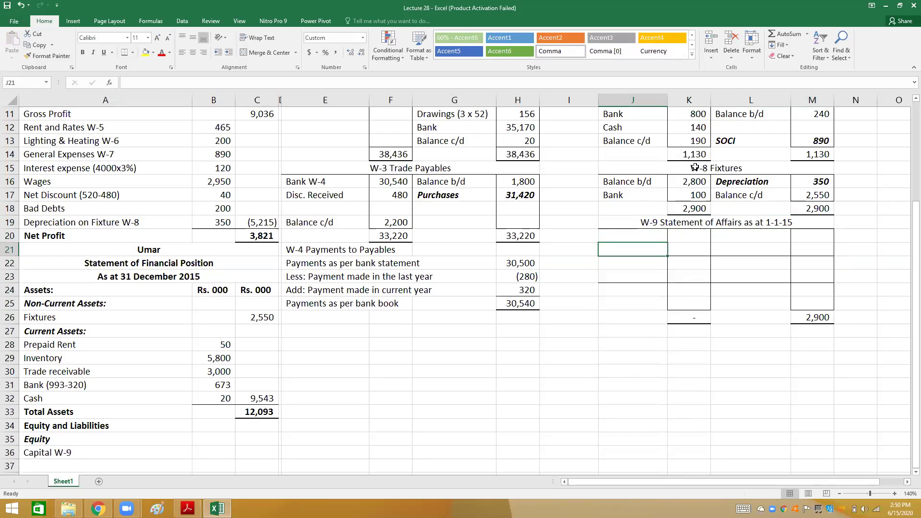
{"action": "key", "text": "ctrl+z"}
{"action": "key", "text": "ctrl+z"}
{"action": "key", "text": "Escape"}
{"action": "key", "text": "Down"}
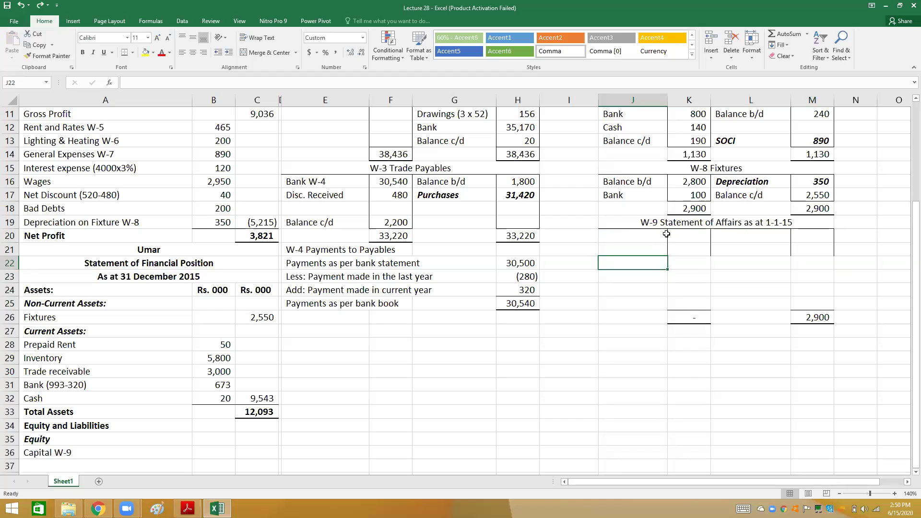
Step: Copy the blank cells J21 and K21 down to row 25 to extend the W-9 column borders
{"action": "left_click", "coordinate": [657, 246]}
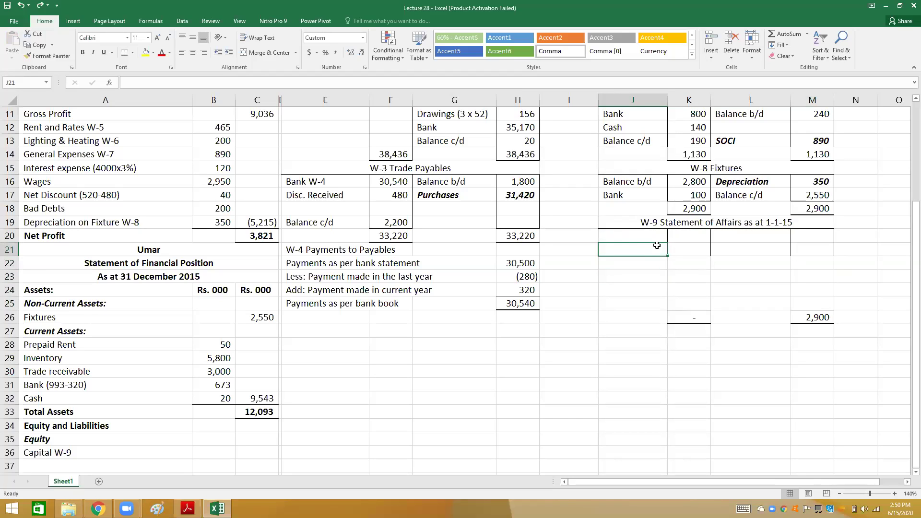
{"action": "key", "text": "ctrl+c"}
{"action": "key", "text": "shift+Down"}
{"action": "key", "text": "shift+Down"}
{"action": "key", "text": "shift+Down"}
{"action": "key", "text": "shift+Down"}
{"action": "key", "text": "shift+Down"}
{"action": "key", "text": "shift+Up"}
{"action": "key", "text": "Escape"}
{"action": "key", "text": "Right"}
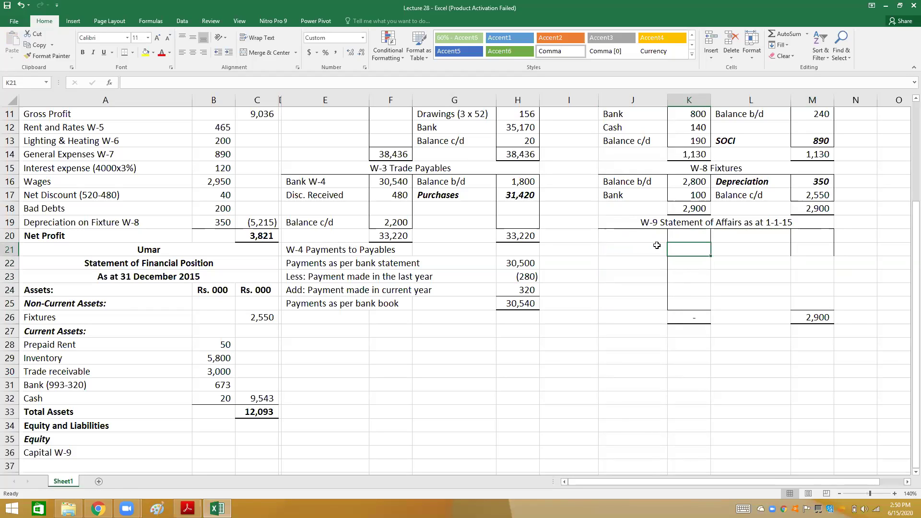
{"action": "key", "text": "ctrl+c"}
{"action": "key", "text": "shift+Down"}
{"action": "key", "text": "shift+Down"}
{"action": "key", "text": "shift+Down"}
{"action": "key", "text": "shift+Down"}
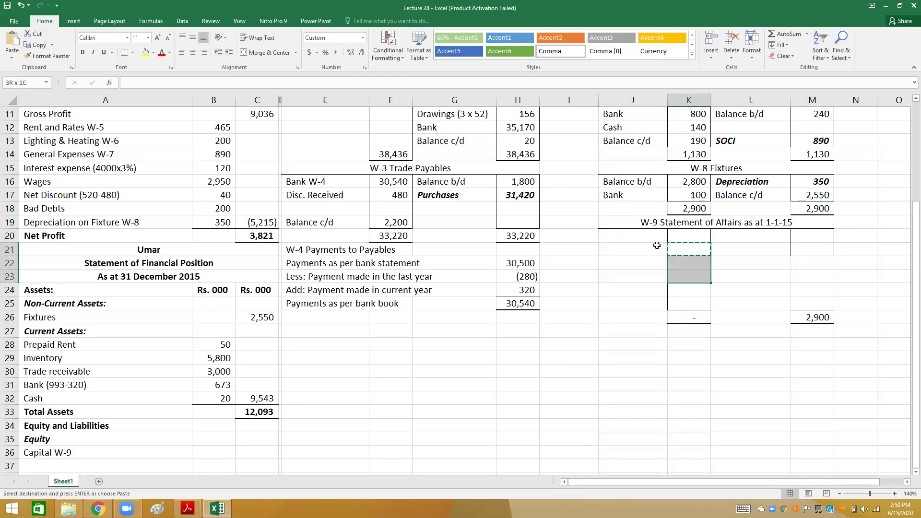
{"action": "key", "text": "Escape"}
Step: Copy the blank cells L21 and M21 down to row 25 to complete the W-9 account borders
{"action": "key", "text": "Right"}
{"action": "key", "text": "Right"}
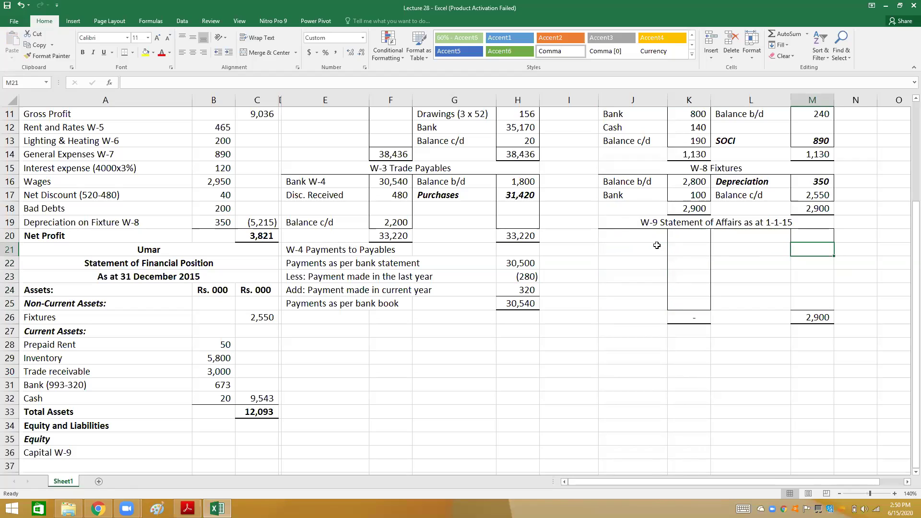
{"action": "key", "text": "Left"}
{"action": "key", "text": "ctrl+c"}
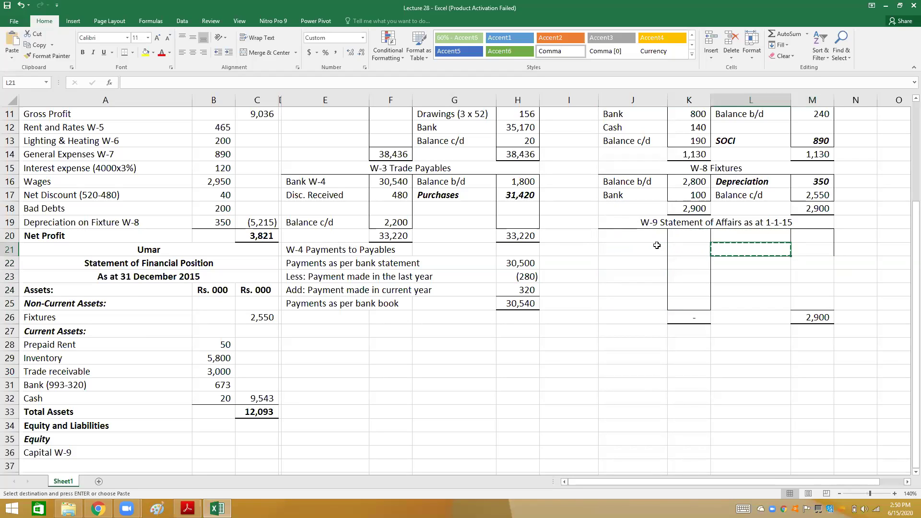
{"action": "key", "text": "shift+Down"}
{"action": "key", "text": "shift+Down"}
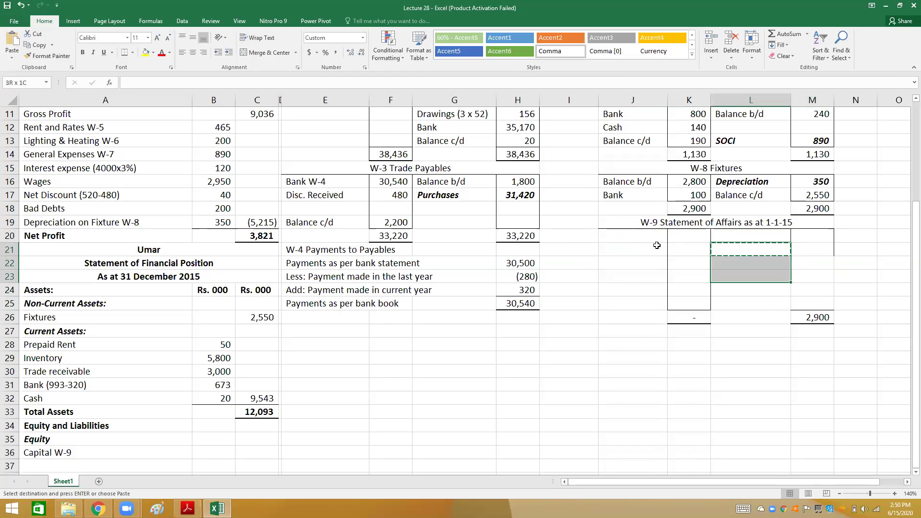
{"action": "key", "text": "shift+Down"}
{"action": "key", "text": "shift+Down"}
{"action": "key", "text": "Return"}
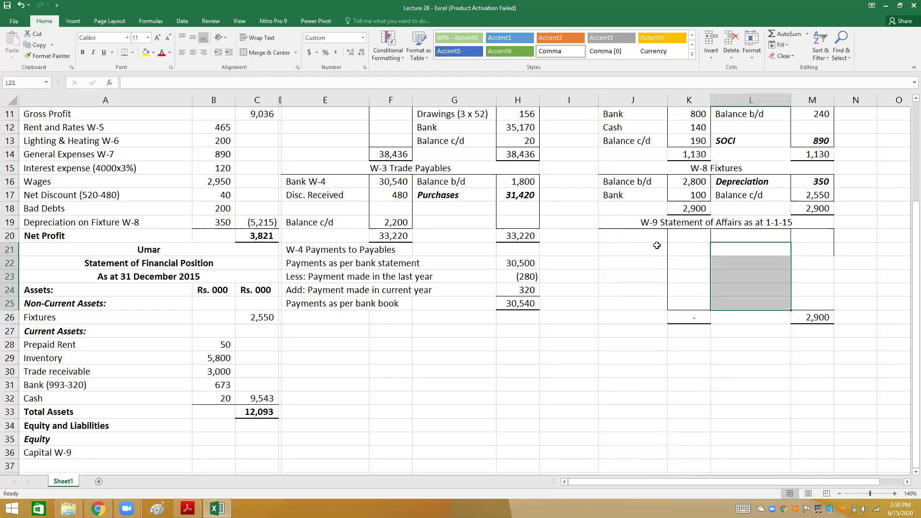
{"action": "key", "text": "Right"}
{"action": "key", "text": "ctrl+c"}
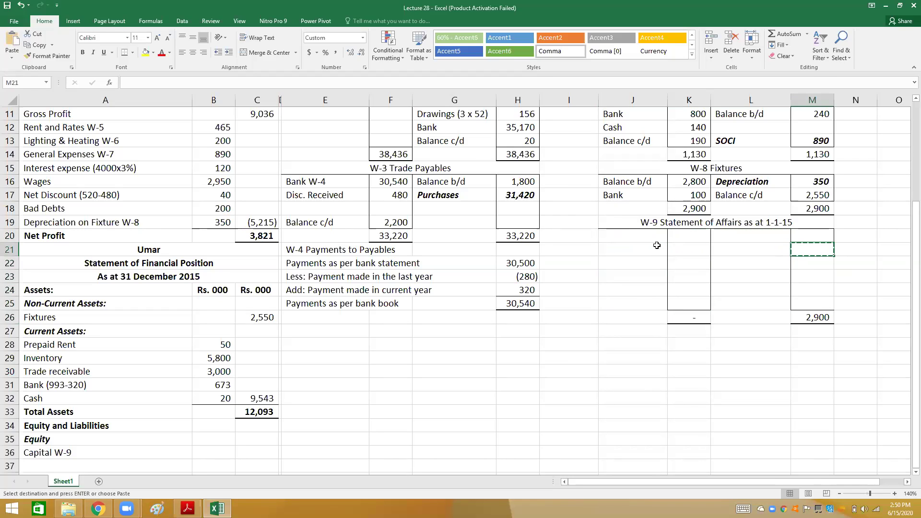
Step: Delete the two leftover totals in row 26 of the W-9 statement
{"action": "key", "text": "ctrl+Down"}
{"action": "key", "text": "ctrl+Left"}
{"action": "key", "text": "ctrl+shift+Right"}
{"action": "key", "text": "Delete"}
Step: Enter Fixtures with an amount of 2800 in the first row of W-9, J20:K20
{"action": "key", "text": "Left"}
{"action": "key", "text": "Up"}
{"action": "key", "text": "Up"}
{"action": "key", "text": "Up"}
{"action": "key", "text": "Up"}
{"action": "key", "text": "Up"}
{"action": "key", "text": "Up"}
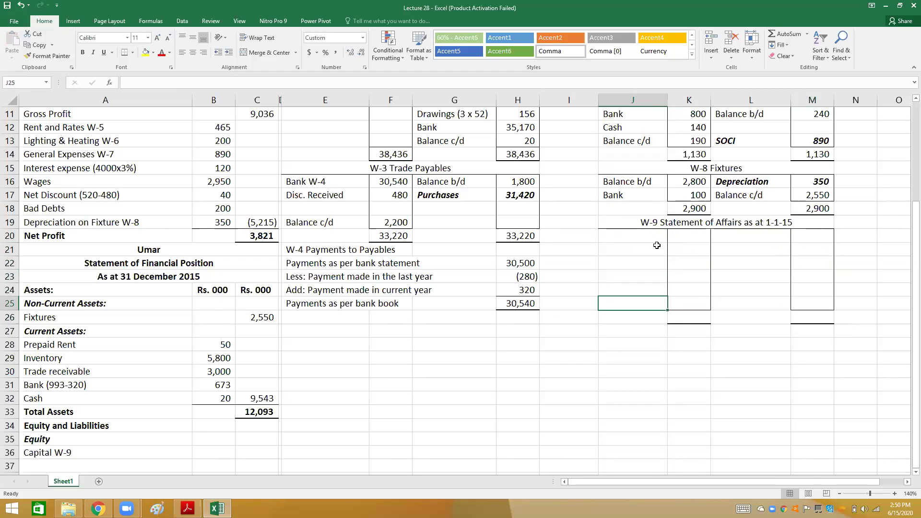
{"action": "type", "text": "Fixtures"}
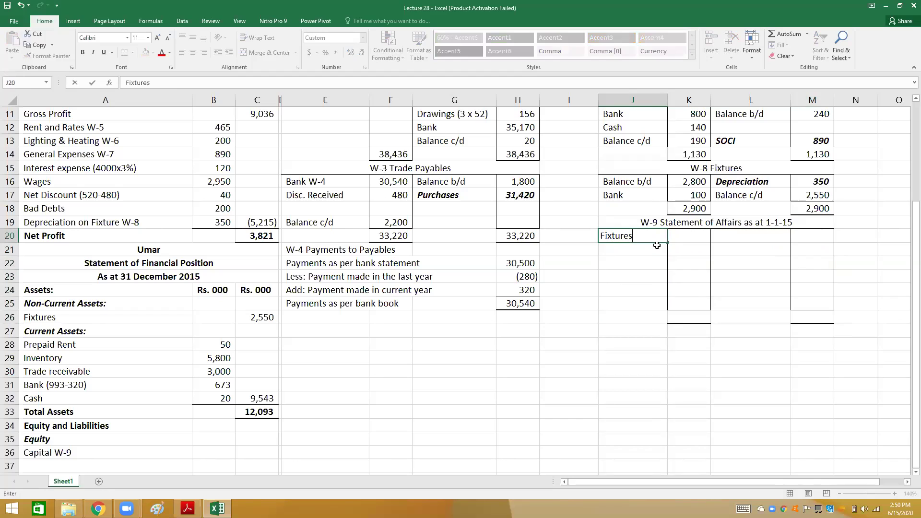
{"action": "key", "text": "Tab"}
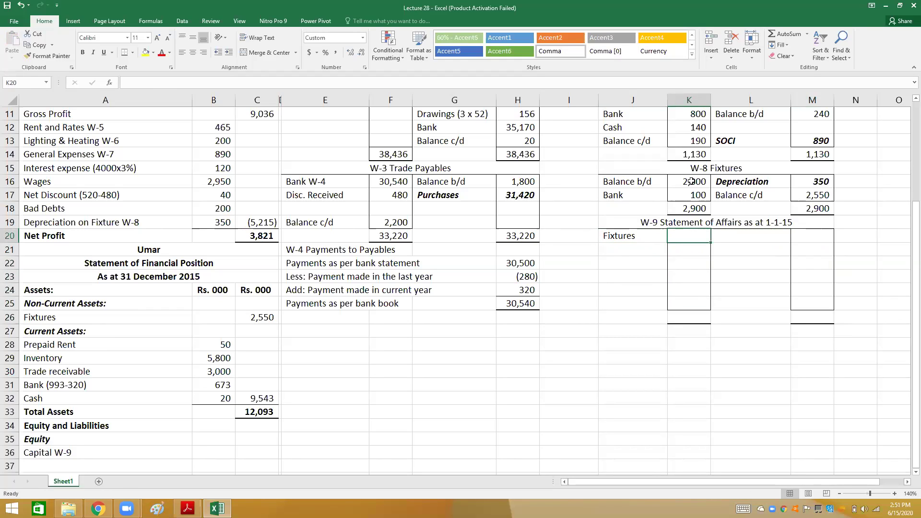
{"action": "type", "text": "2800"}
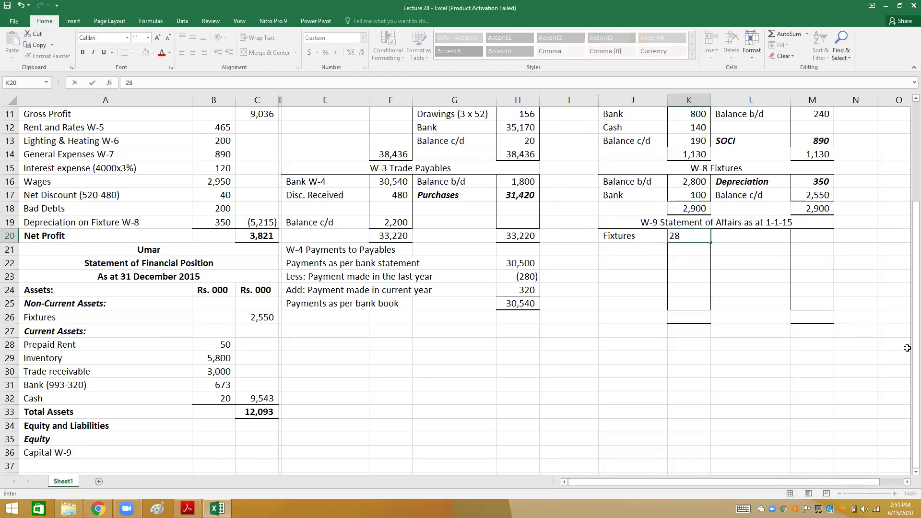
{"action": "key", "text": "Return"}
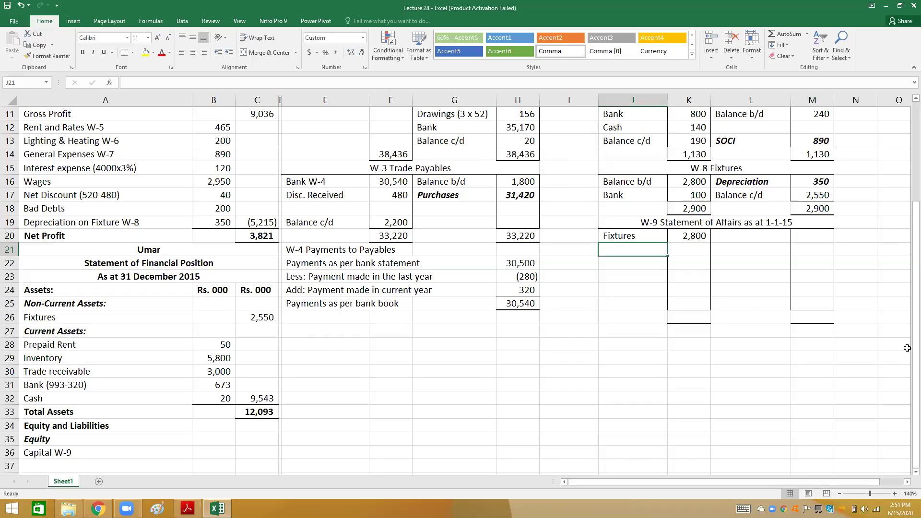
Step: Enter Prepaid Rent in J21 with 40 in K21, taken from the W-5 Rent & Rates opening balance
{"action": "type", "text": "Prepaid Rent"}
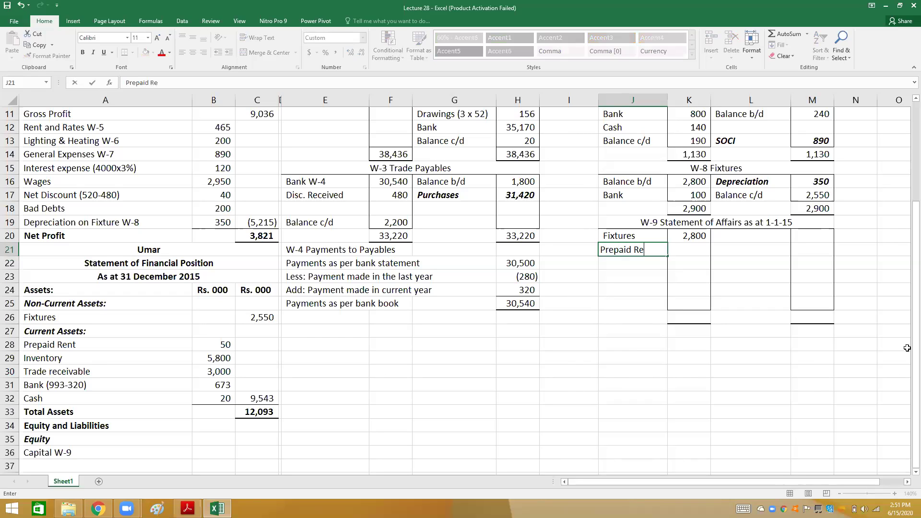
{"action": "key", "text": "Tab"}
{"action": "key", "text": "Up"}
{"action": "key", "text": "Up"}
{"action": "key", "text": "Up"}
{"action": "key", "text": "Up"}
{"action": "key", "text": "Up"}
{"action": "key", "text": "Up"}
{"action": "key", "text": "Up"}
{"action": "key", "text": "Up"}
{"action": "key", "text": "Up"}
{"action": "key", "text": "Up"}
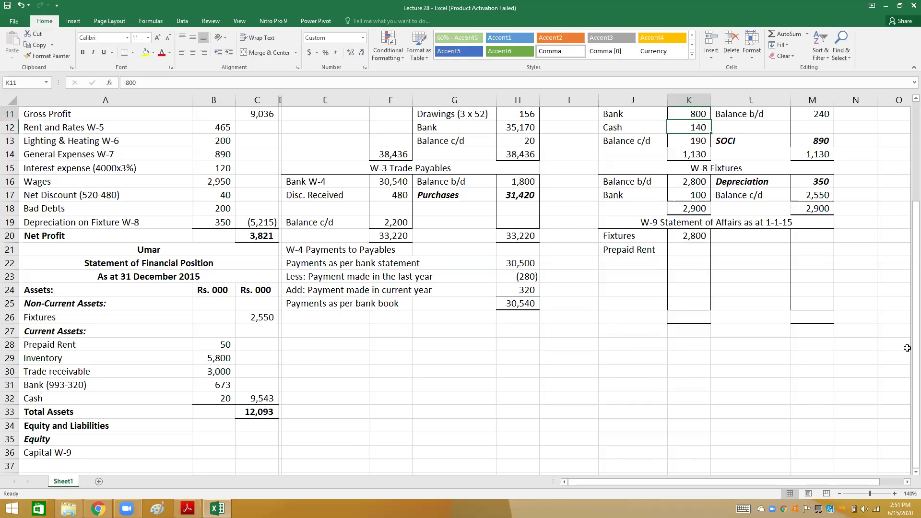
{"action": "key", "text": "Up"}
{"action": "key", "text": "Up"}
{"action": "key", "text": "Up"}
{"action": "key", "text": "Up"}
{"action": "key", "text": "Up"}
{"action": "key", "text": "Up"}
{"action": "key", "text": "Up"}
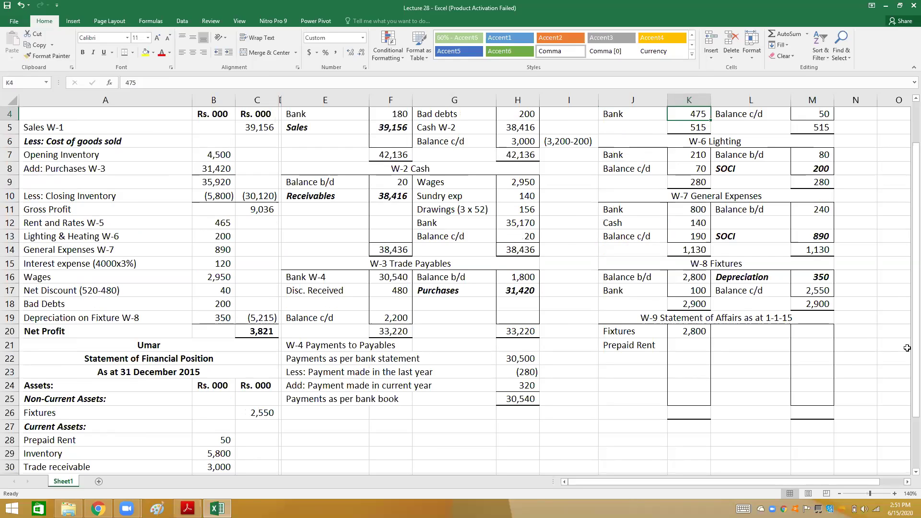
{"action": "scroll", "coordinate": [907, 348], "scroll_direction": "up", "scroll_amount": 1}
{"action": "key", "text": "ctrl+Down"}
{"action": "key", "text": "Down"}
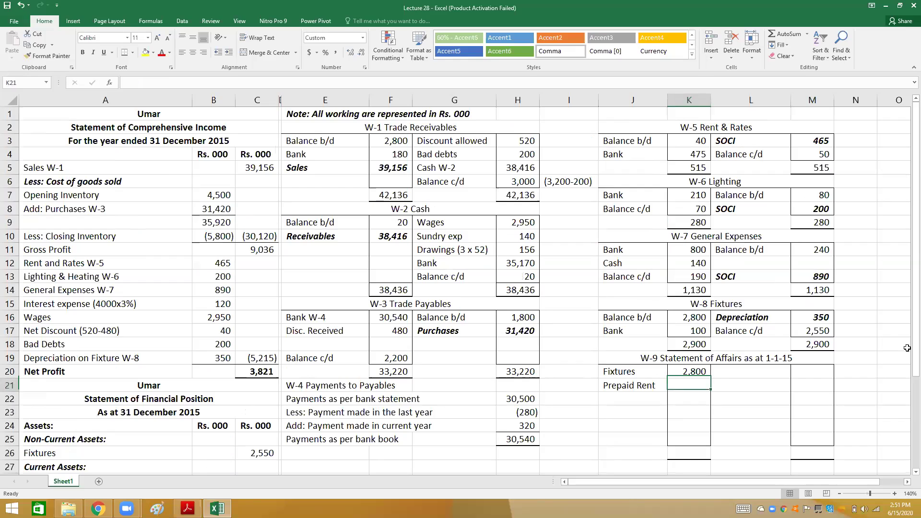
{"action": "type", "text": "40"}
{"action": "key", "text": "Return"}
Step: Enter Inventory in J22 with the opening inventory of 4500 in K22
{"action": "key", "text": "Down"}
{"action": "key", "text": "Down"}
{"action": "key", "text": "Down"}
{"action": "key", "text": "Down"}
{"action": "key", "text": "Down"}
{"action": "key", "text": "Down"}
{"action": "key", "text": "Down"}
{"action": "key", "text": "Down"}
{"action": "key", "text": "Down"}
{"action": "key", "text": "Down"}
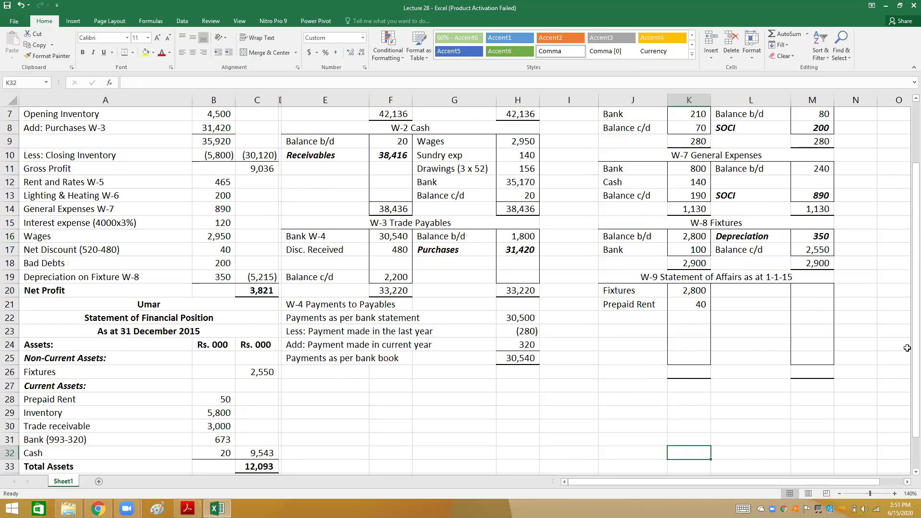
{"action": "left_click", "coordinate": [624, 317]}
{"action": "type", "text": "Inventory"}
{"action": "key", "text": "Tab"}
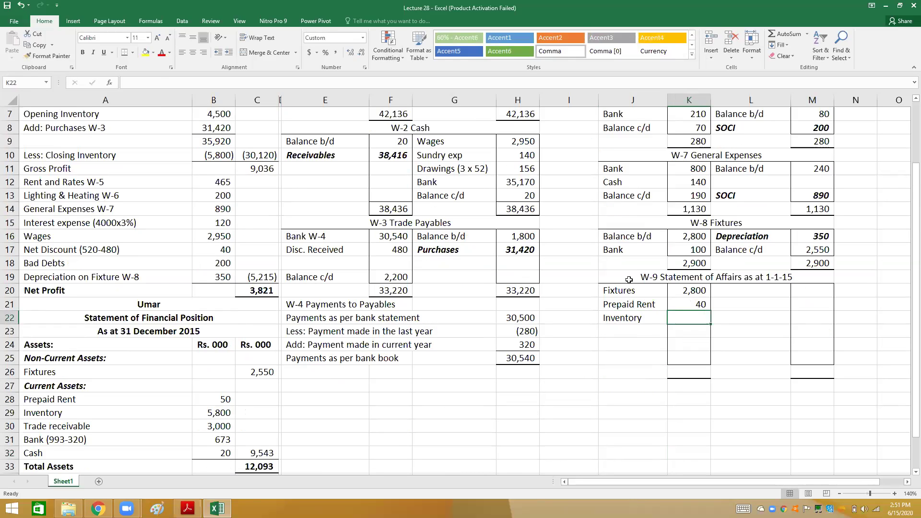
{"action": "type", "text": "4500"}
{"action": "key", "text": "Return"}
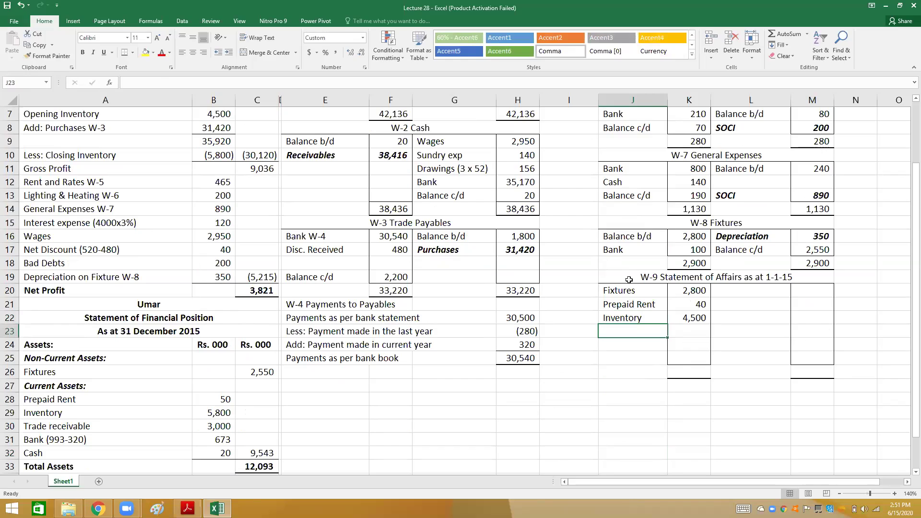
Step: Enter Receivables in J23 with 28,000 in K23
{"action": "key", "text": "Left"}
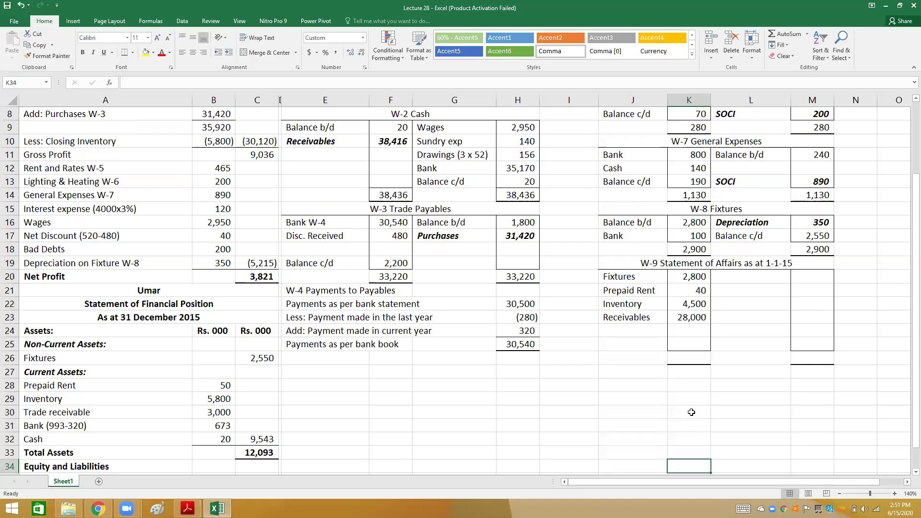
{"action": "key", "text": "Return"}
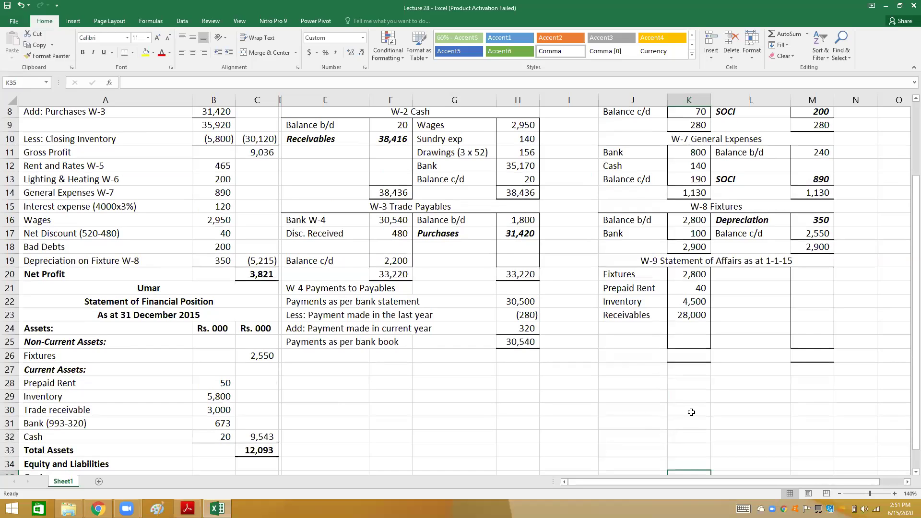
{"action": "scroll", "coordinate": [692, 412], "scroll_direction": "down", "scroll_amount": 2}
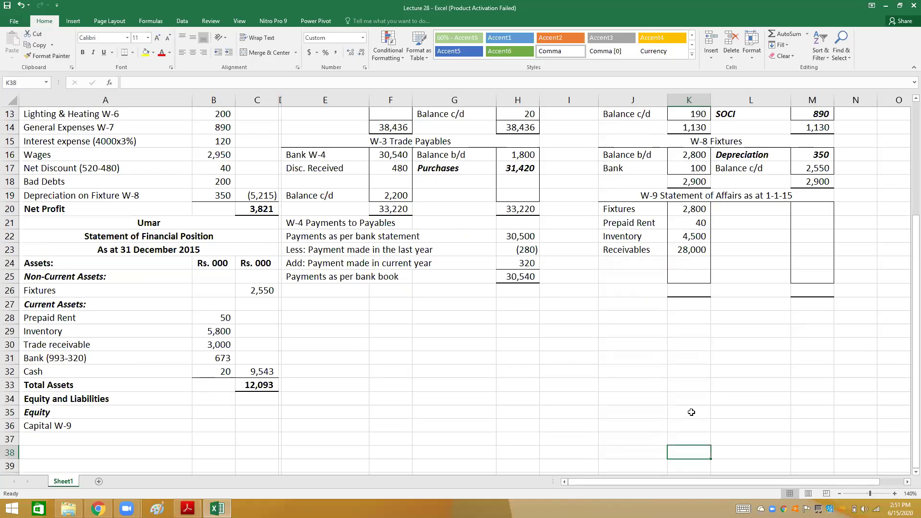
{"action": "scroll", "coordinate": [650, 364], "scroll_direction": "up", "scroll_amount": 2}
Step: Enter Cash in J24 with an amount of 20 in K24
{"action": "left_click", "coordinate": [650, 365]}
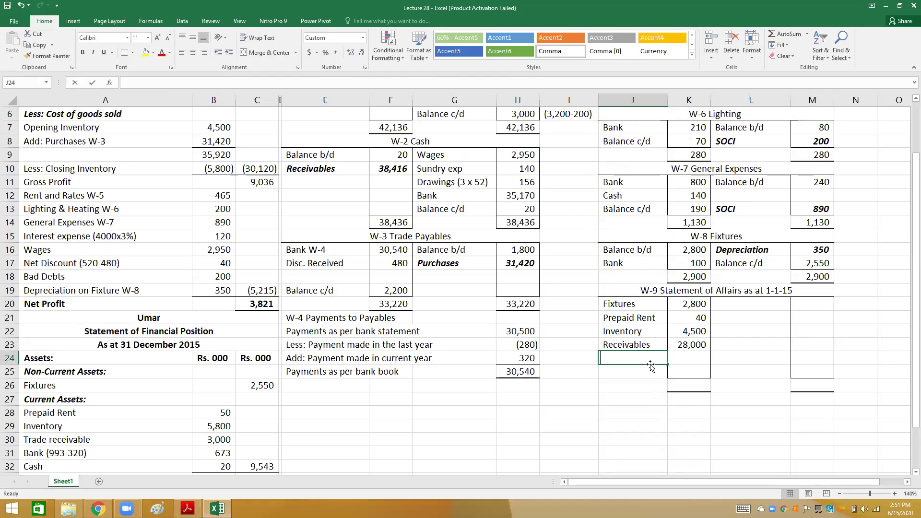
{"action": "type", "text": "Cash"}
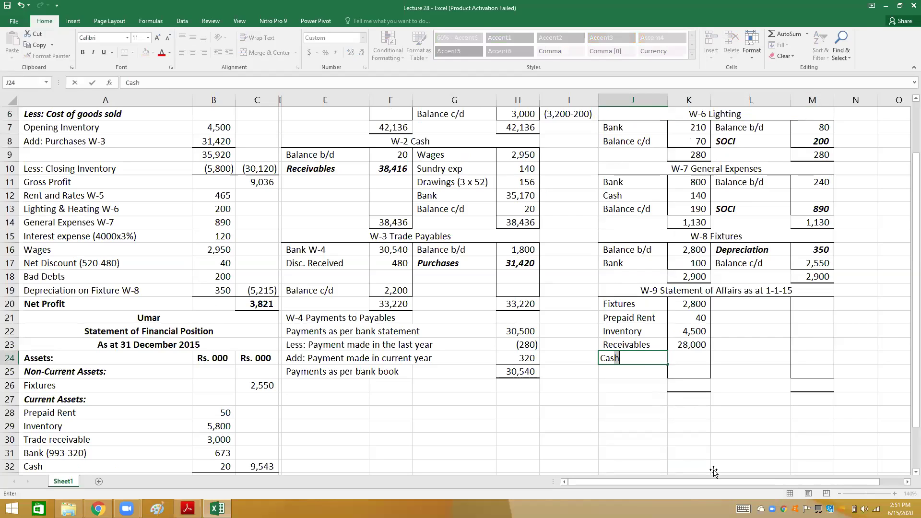
{"action": "key", "text": "Tab"}
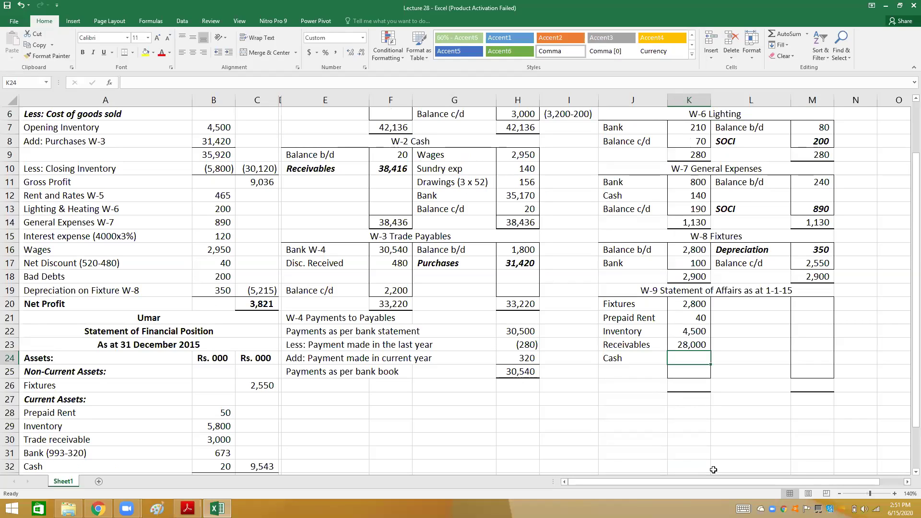
{"action": "type", "text": "20"}
{"action": "key", "text": "Return"}
Step: Total the W-9 asset amounts K20:K24 with a SUM formula in K26
{"action": "key", "text": "Return"}
{"action": "type", "text": "=sum("}
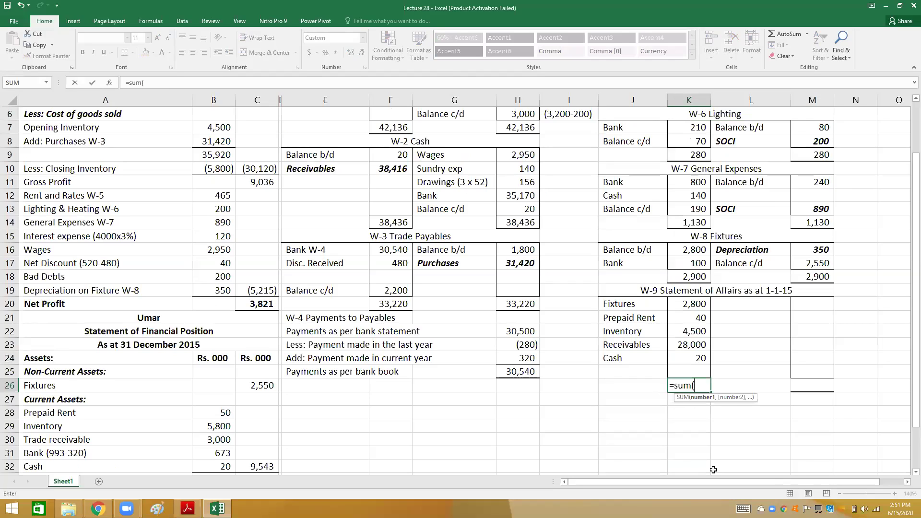
{"action": "key", "text": "Return"}
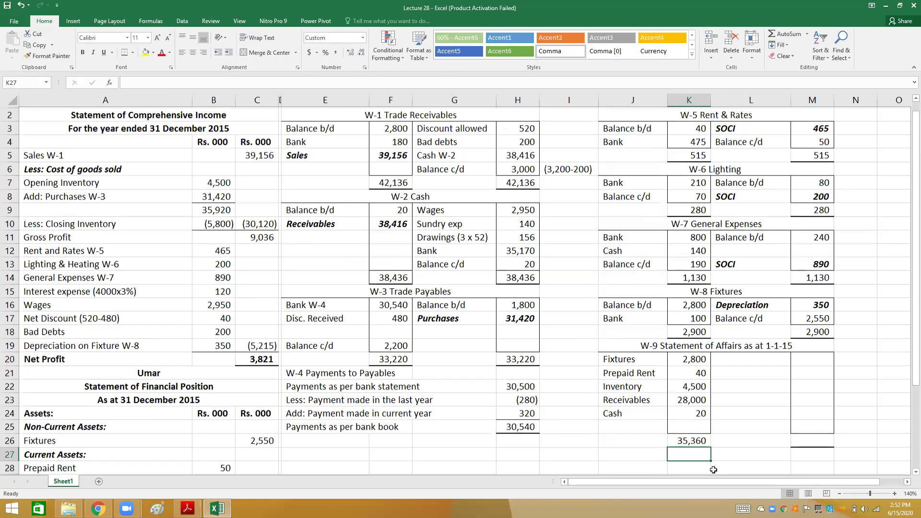
{"action": "key", "text": "Up"}
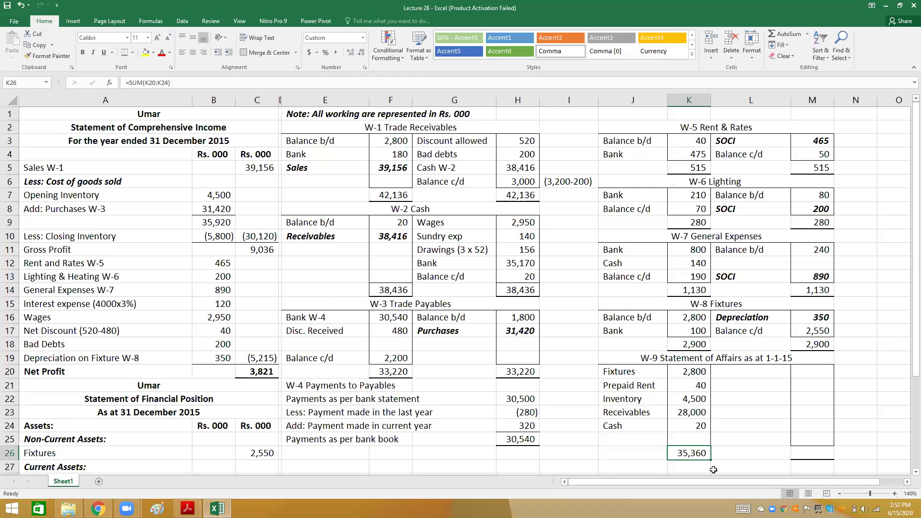
Step: Correct the W-9 Receivables amount in K23 to 2800
{"action": "key", "text": "Up"}
{"action": "key", "text": "Up"}
{"action": "key", "text": "Up"}
{"action": "type", "text": "2800"}
{"action": "key", "text": "Return"}
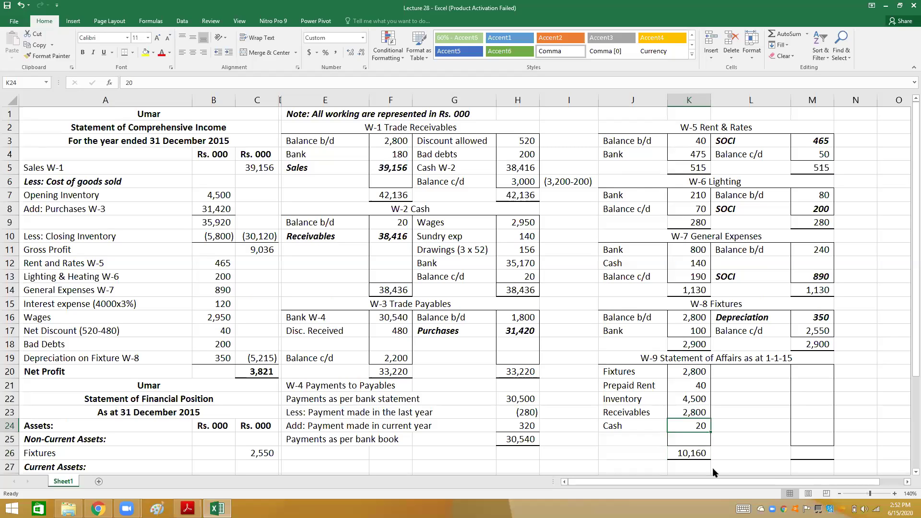
Step: Enter Bank overdraft in L20 of the W-9 statement with 1172 in M20, checking the opening bank balance in the PDF
{"action": "key", "text": "Up"}
{"action": "key", "text": "Up"}
{"action": "key", "text": "Up"}
{"action": "key", "text": "Up"}
{"action": "key", "text": "Right"}
{"action": "type", "text": "Bank"}
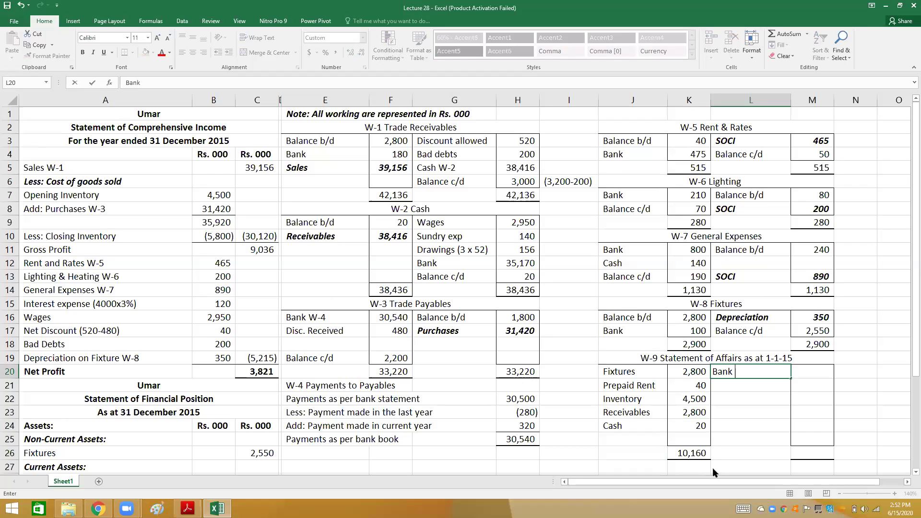
{"action": "key", "text": "alt+Tab"}
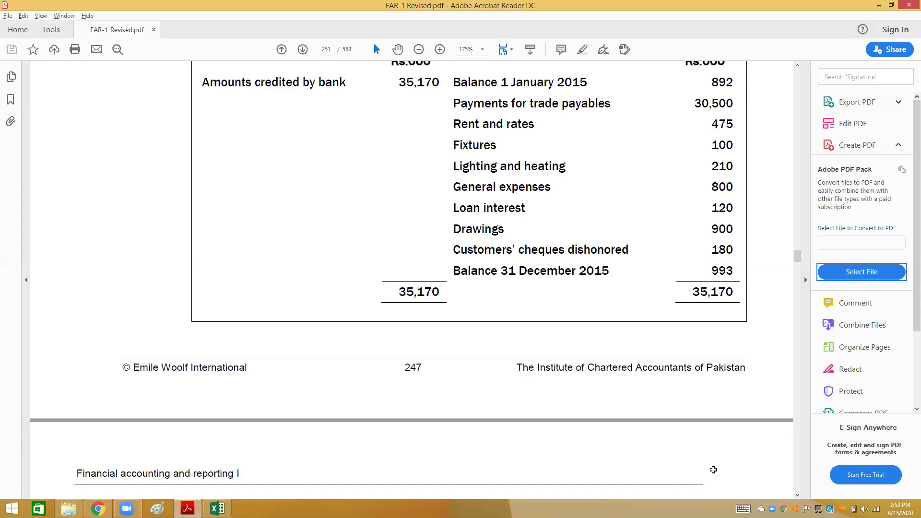
{"action": "key", "text": "alt+Tab"}
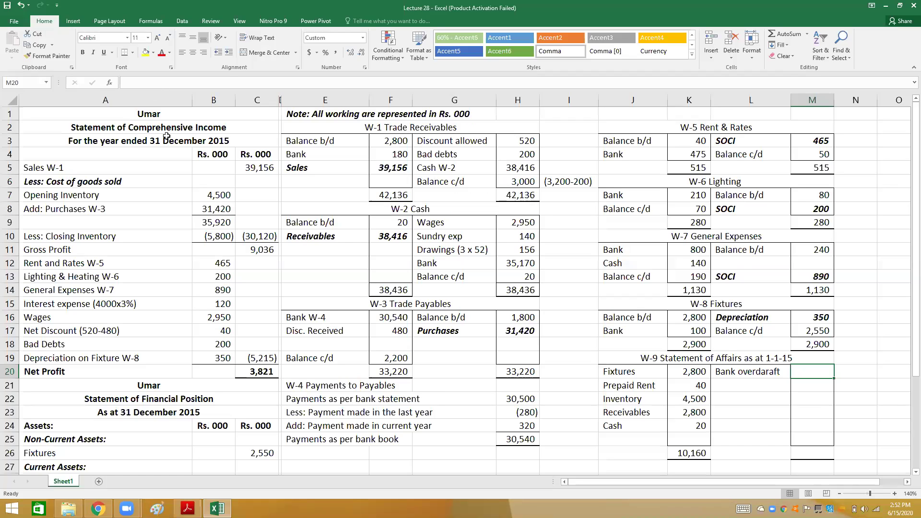
{"action": "type", "text": "1172"}
{"action": "key", "text": "Left"}
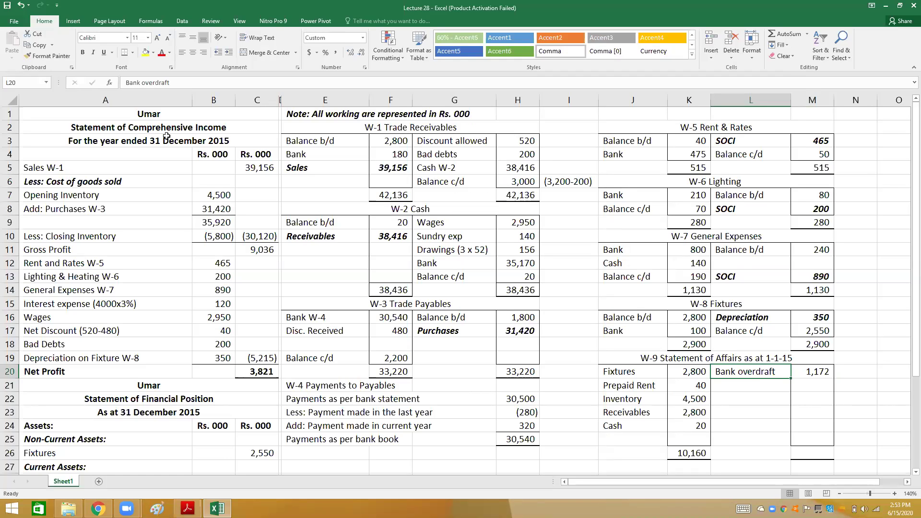
Step: Note the overdraft working (892+280) as text in N20 beside the bank overdraft amount
{"action": "key", "text": "Right"}
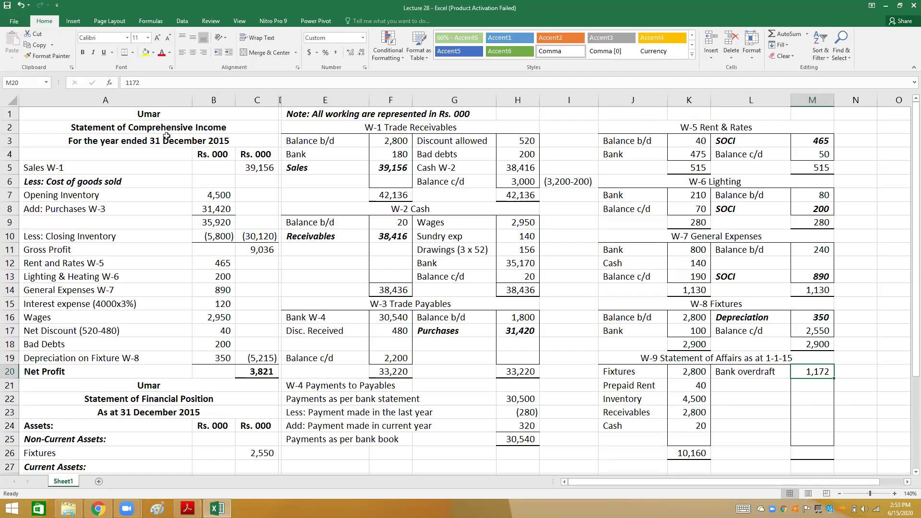
{"action": "key", "text": "Right"}
{"action": "key", "text": "alt+Tab"}
{"action": "key", "text": "alt+Tab"}
{"action": "type", "text": "'(892"}
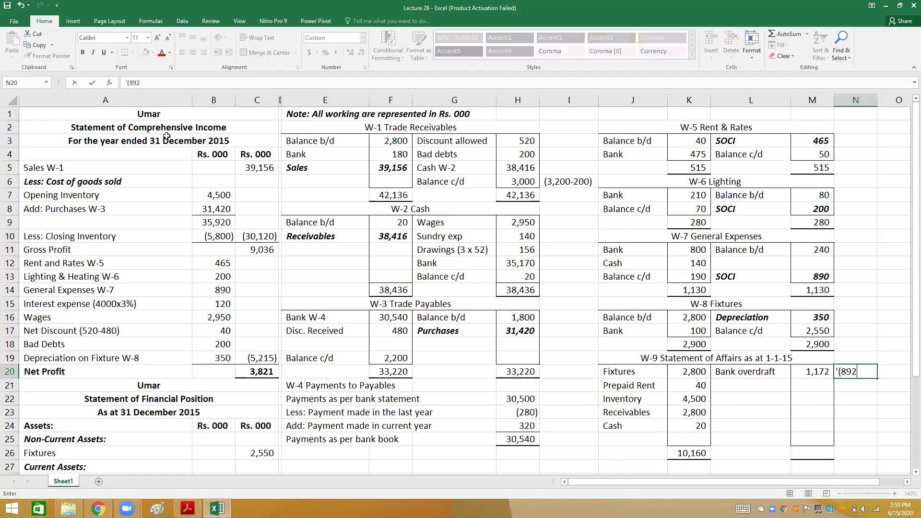
{"action": "type", "text": "+280)"}
{"action": "key", "text": "Return"}
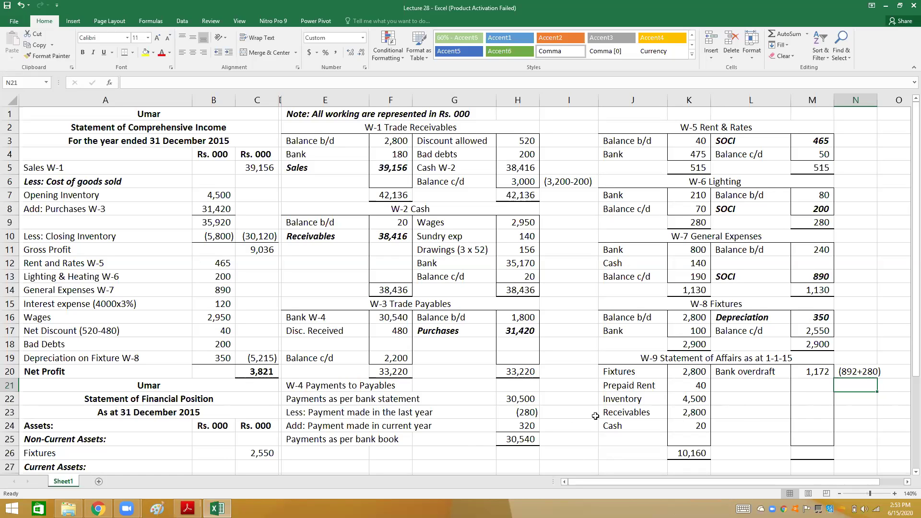
Step: Compare the current-year payment in W-4 and the Bank line in the statement of financial position with the W-9 overdraft working
{"action": "left_click", "coordinate": [533, 425]}
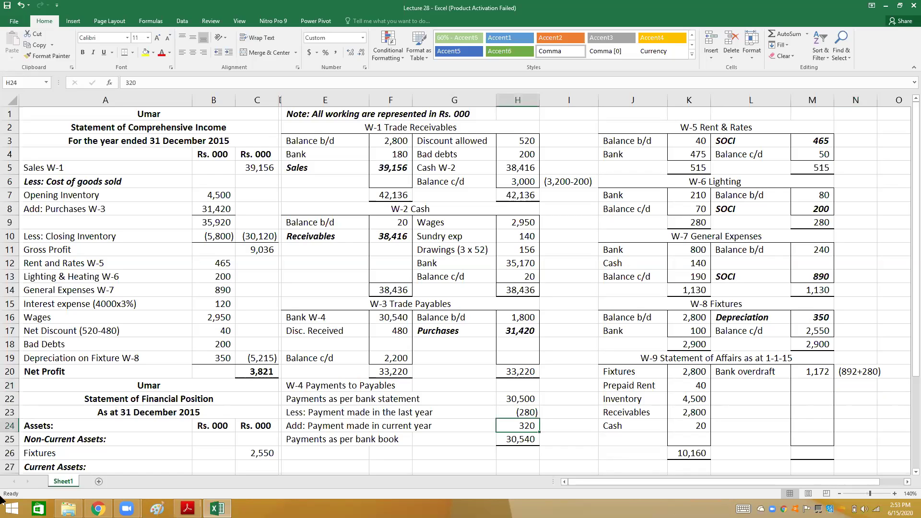
{"action": "left_click", "coordinate": [106, 463]}
{"action": "key", "text": "Down"}
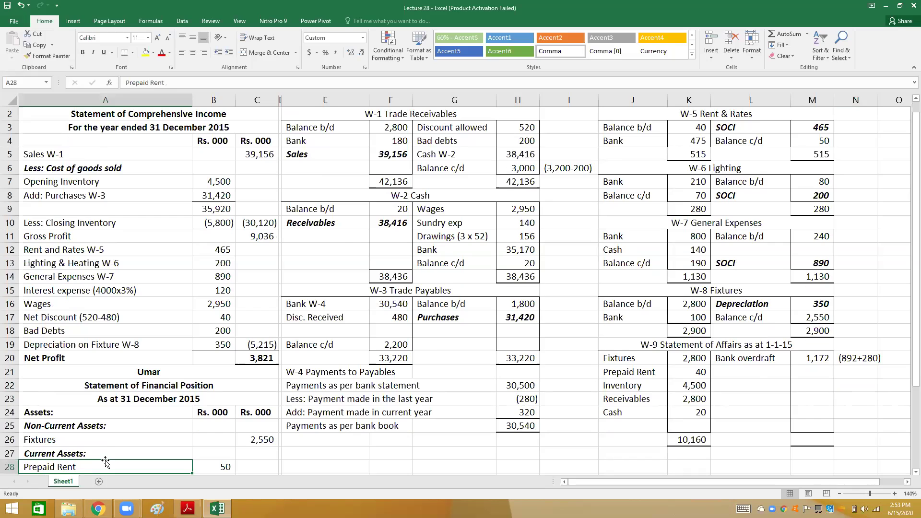
{"action": "key", "text": "Down"}
{"action": "key", "text": "Down"}
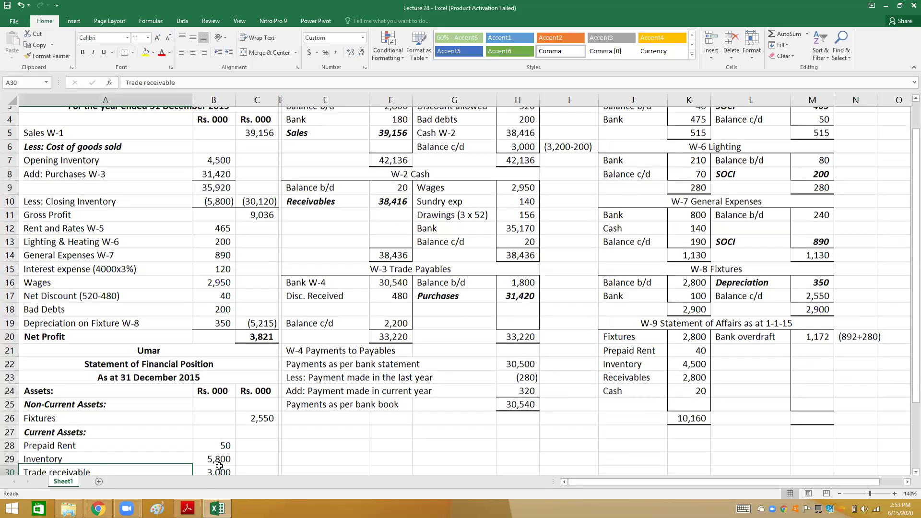
{"action": "key", "text": "Down"}
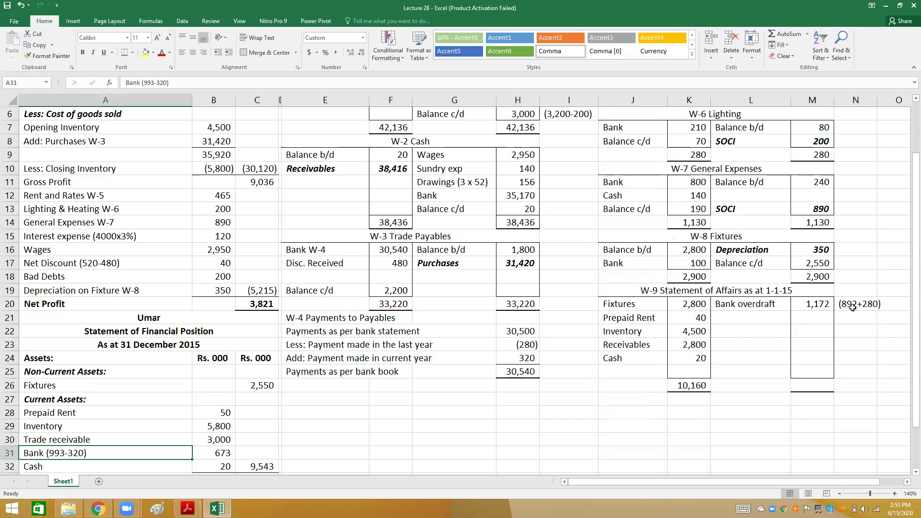
{"action": "key", "text": "Right"}
{"action": "key", "text": "Right"}
{"action": "key", "text": "Right"}
{"action": "key", "text": "Right"}
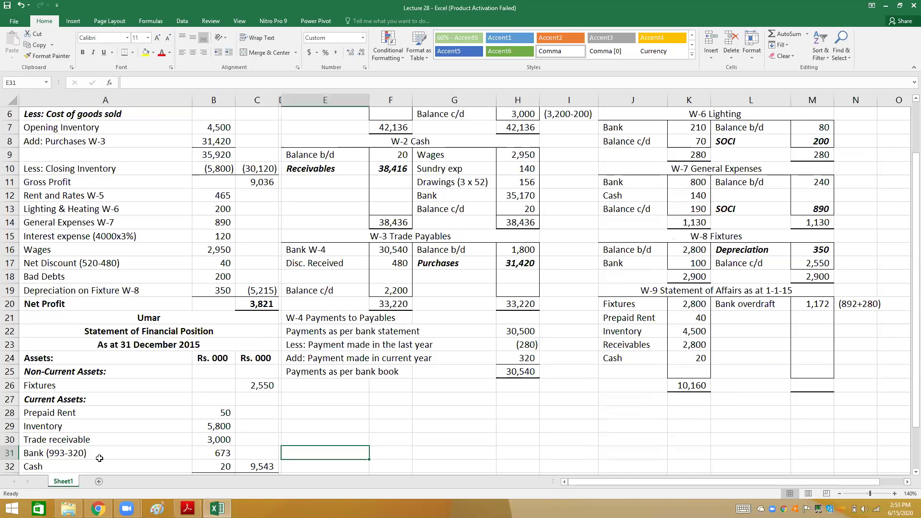
{"action": "left_click", "coordinate": [859, 304]}
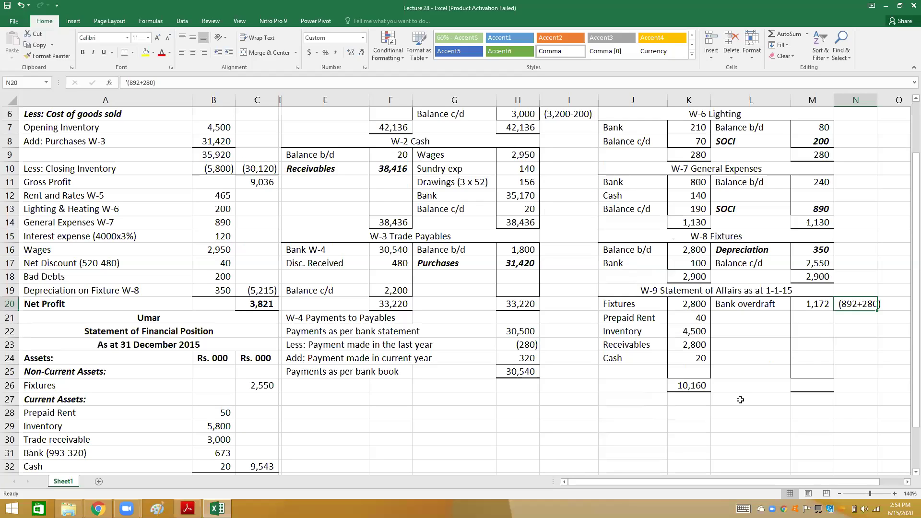
{"action": "left_click", "coordinate": [844, 312]}
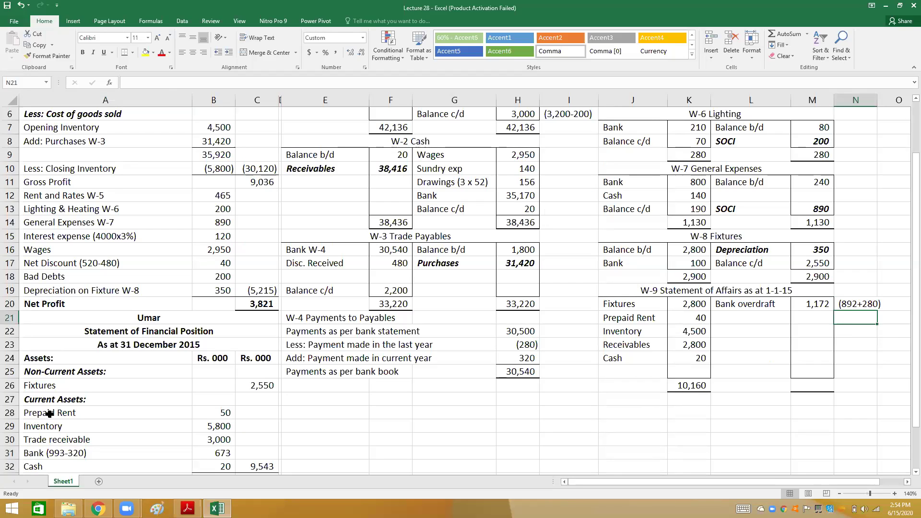
{"action": "left_click", "coordinate": [63, 454]}
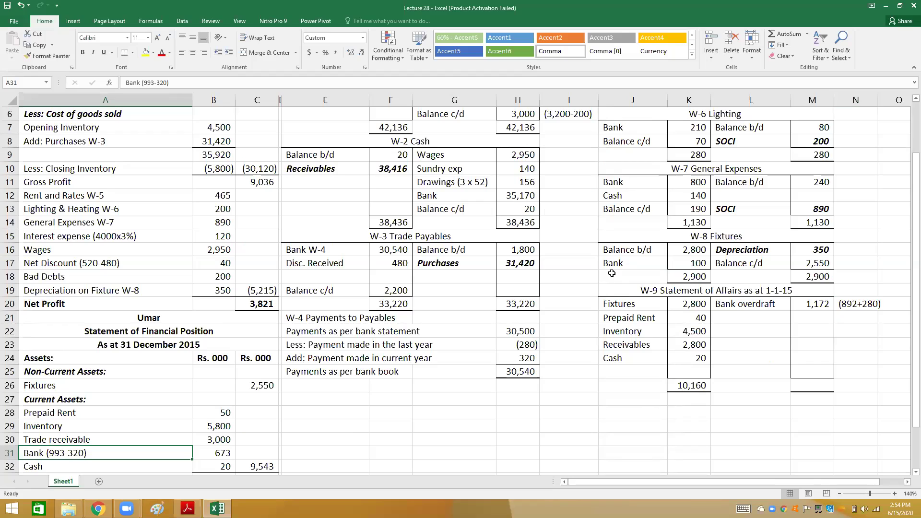
Step: Find the opening accrued general expenses in the PDF and enter Accrued Gen Exp in L21 with 240 in M21
{"action": "left_click", "coordinate": [758, 315]}
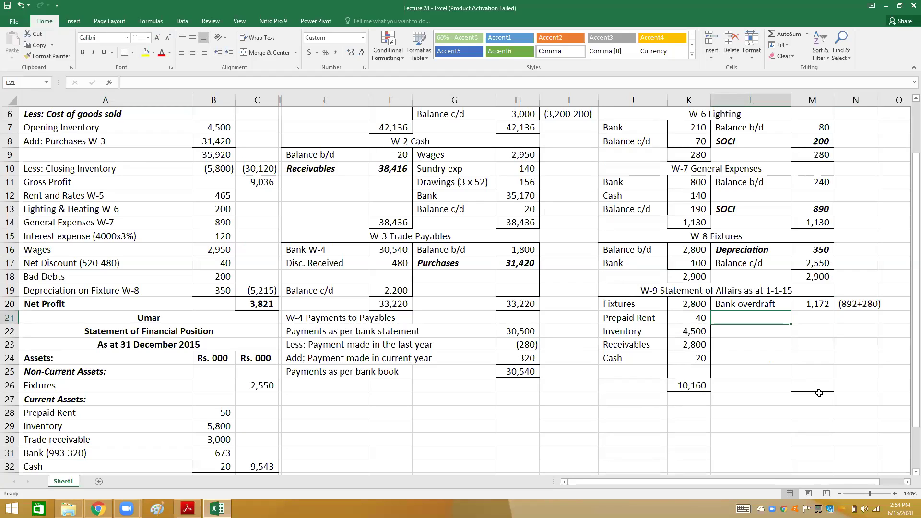
{"action": "key", "text": "alt+Tab"}
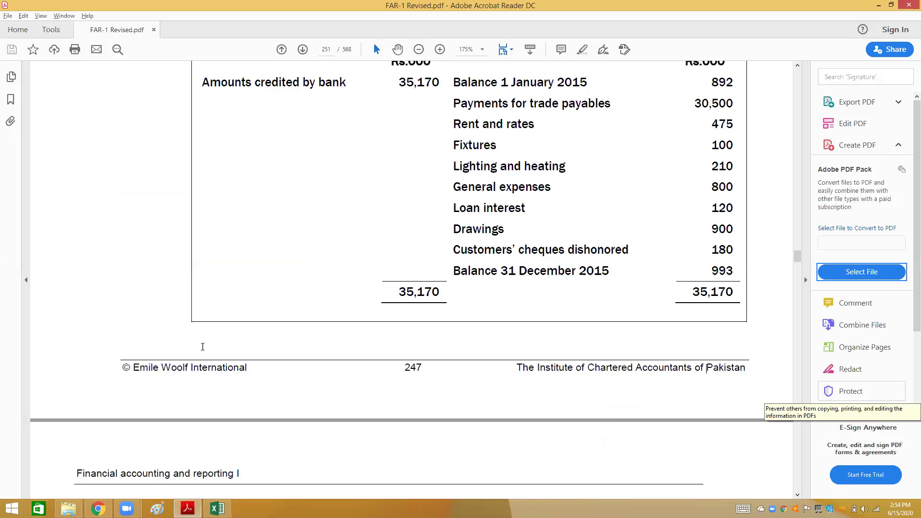
{"action": "scroll", "coordinate": [212, 379], "scroll_direction": "down", "scroll_amount": 10}
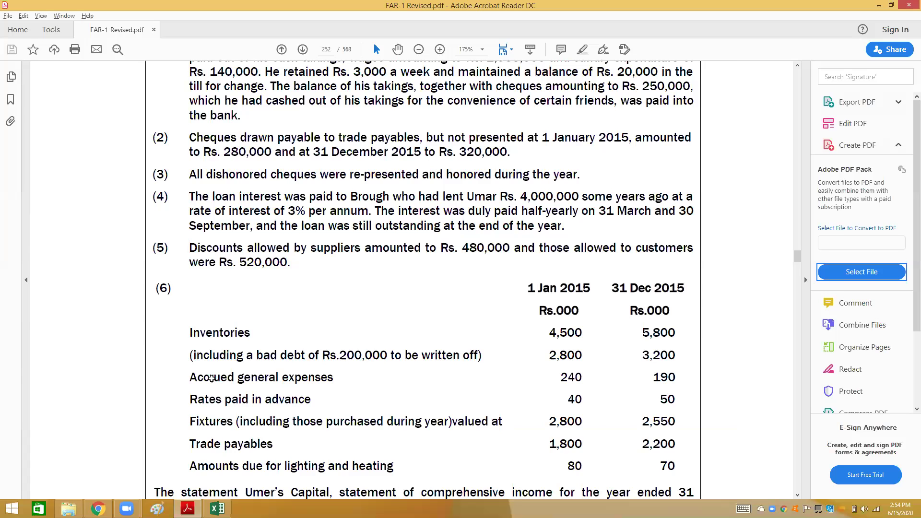
{"action": "key", "text": "alt+Tab"}
{"action": "type", "text": "Exp"}
{"action": "key", "text": "alt+Tab"}
{"action": "key", "text": "alt+Tab"}
{"action": "type", "text": "240"}
Step: Enter T Payables in L22 with the opening trade payables of 1,800 from the PDF in M22
{"action": "key", "text": "alt+Tab"}
{"action": "key", "text": "alt+Tab"}
{"action": "type", "text": "T Payables"}
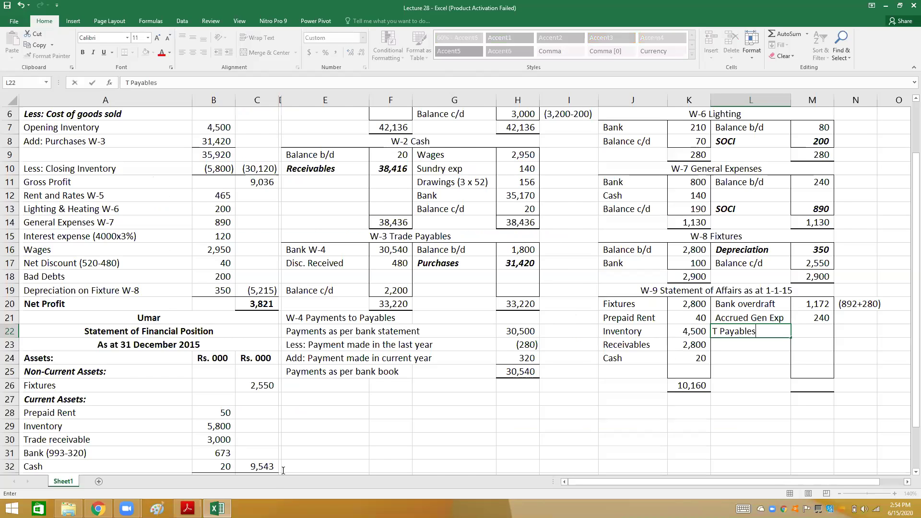
{"action": "key", "text": "alt+Tab"}
{"action": "key", "text": "alt+Tab"}
Step: Enter Accured Lighting in L23 with 80 in M23
{"action": "type", "text": "Accure"}
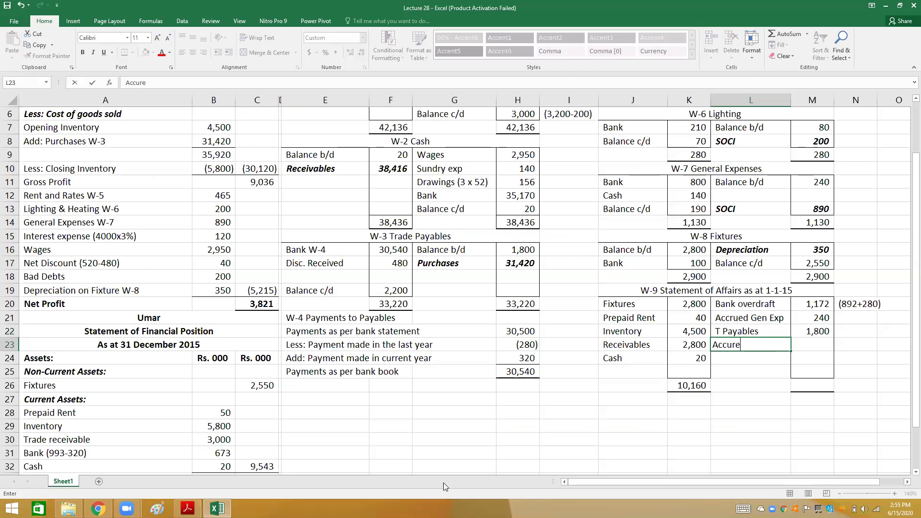
{"action": "type", "text": "d Lighting"}
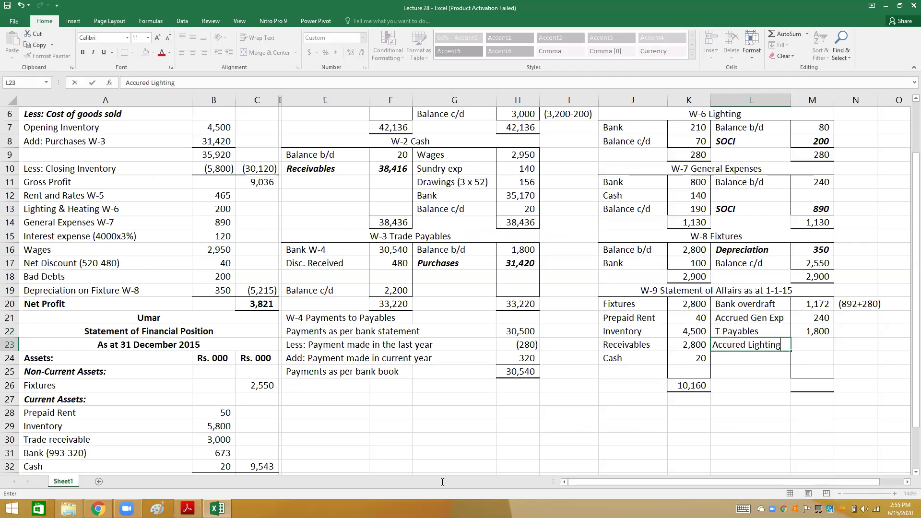
{"action": "key", "text": "Tab"}
{"action": "type", "text": "80"}
{"action": "key", "text": "Return"}
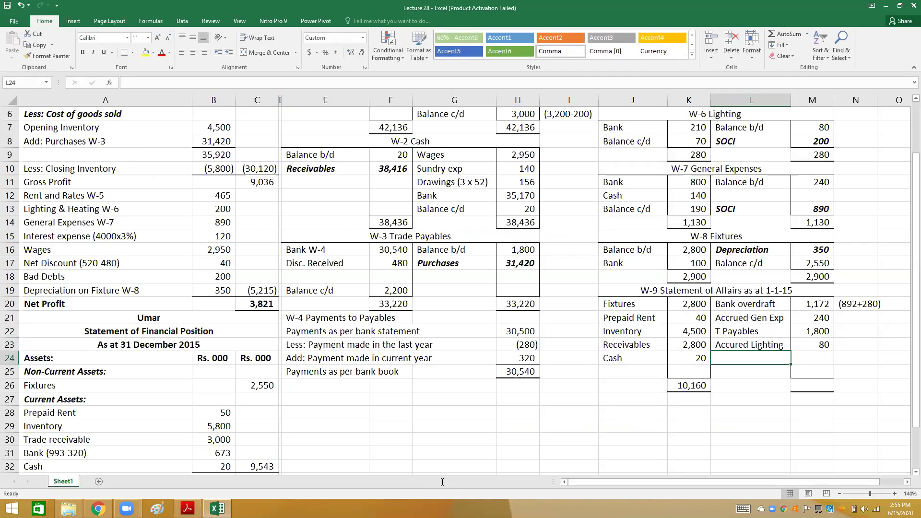
Step: Review the loan interest payment terms in note 4 of the PDF and enter Accrued Int. in L24
{"action": "key", "text": "alt+Tab"}
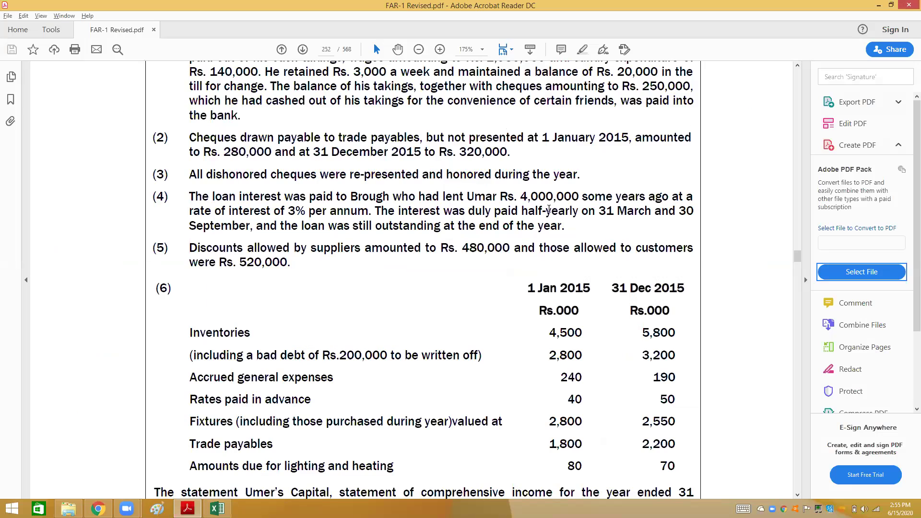
{"action": "left_click", "coordinate": [625, 212]}
{"action": "left_click", "coordinate": [220, 227]}
{"action": "key", "text": "alt+Tab"}
{"action": "type", "text": "Accr"}
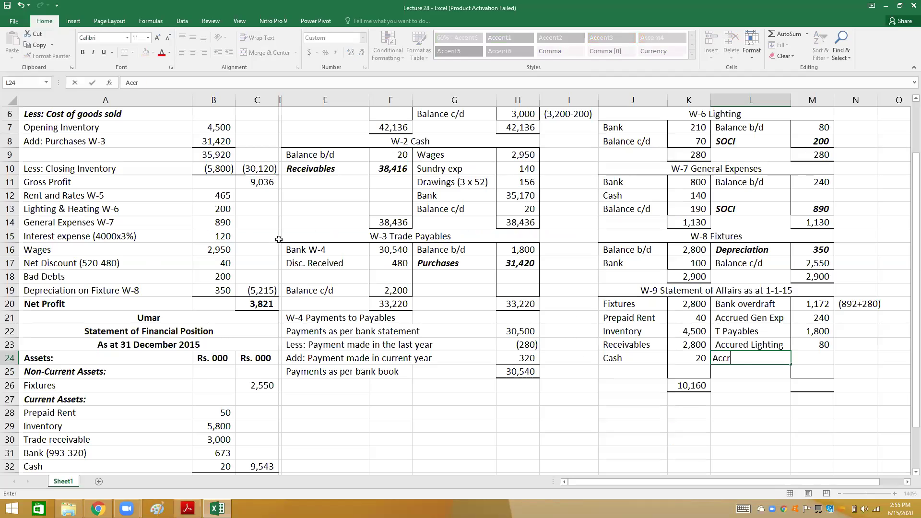
{"action": "type", "text": "ued Int."}
{"action": "key", "text": "Return"}
Step: Write the accrued interest working (4000 x 3% x 3/12) in L25 and enter 30 in M24
{"action": "key", "text": "Return"}
{"action": "key", "text": "Up"}
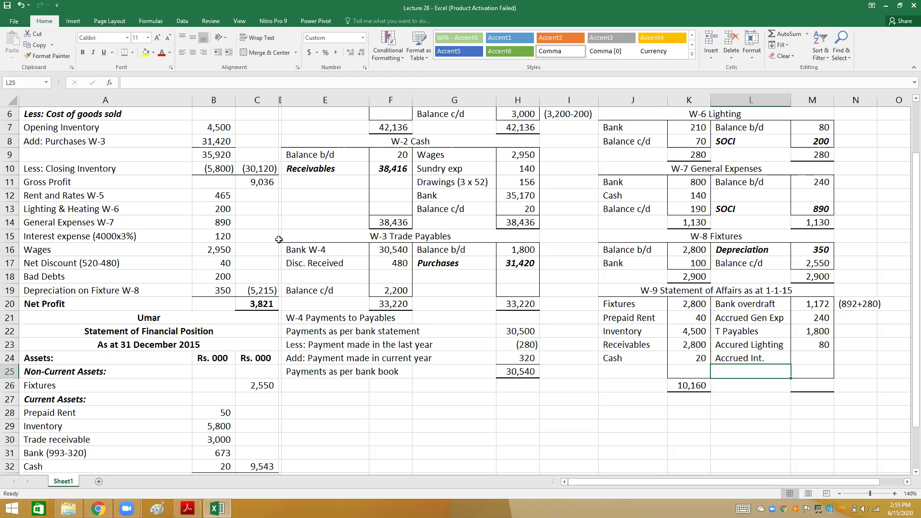
{"action": "type", "text": "(4"}
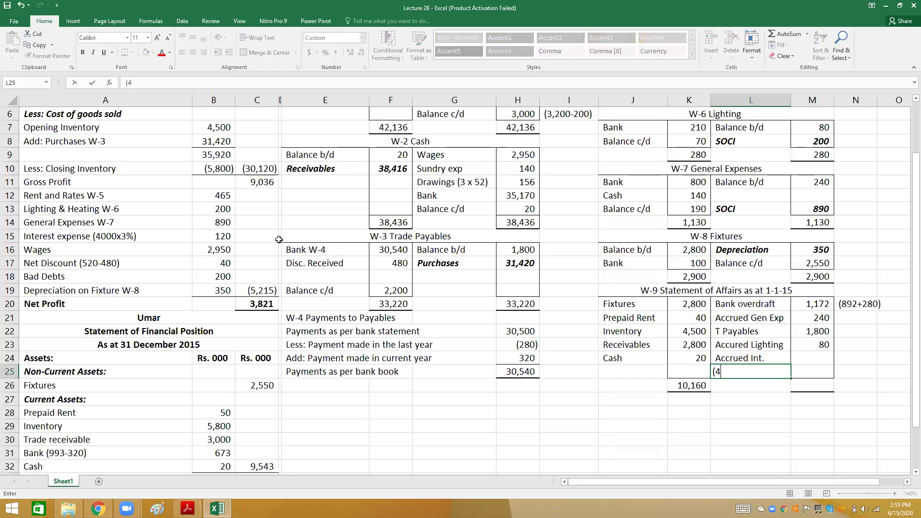
{"action": "type", "text": "000 x 3% x 3/12)"}
{"action": "key", "text": "Return"}
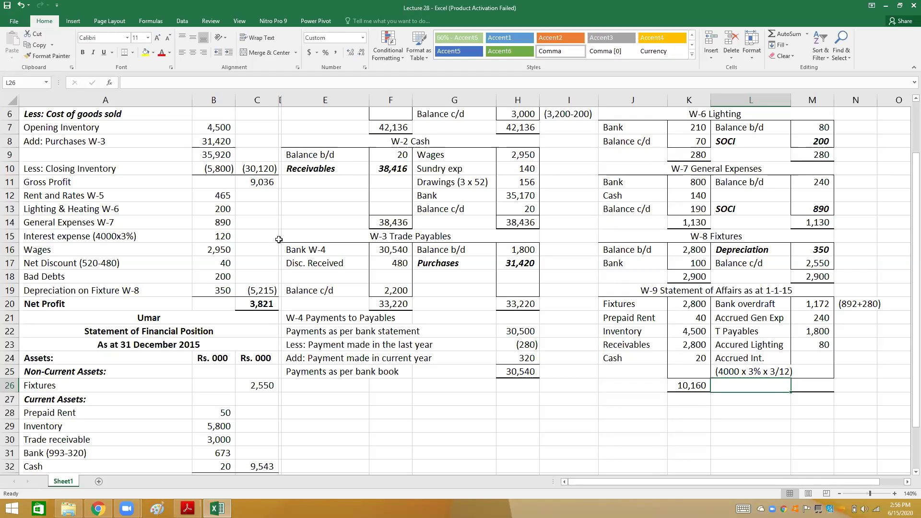
{"action": "left_click", "coordinate": [810, 359]}
{"action": "type", "text": "30"}
{"action": "key", "text": "Return"}
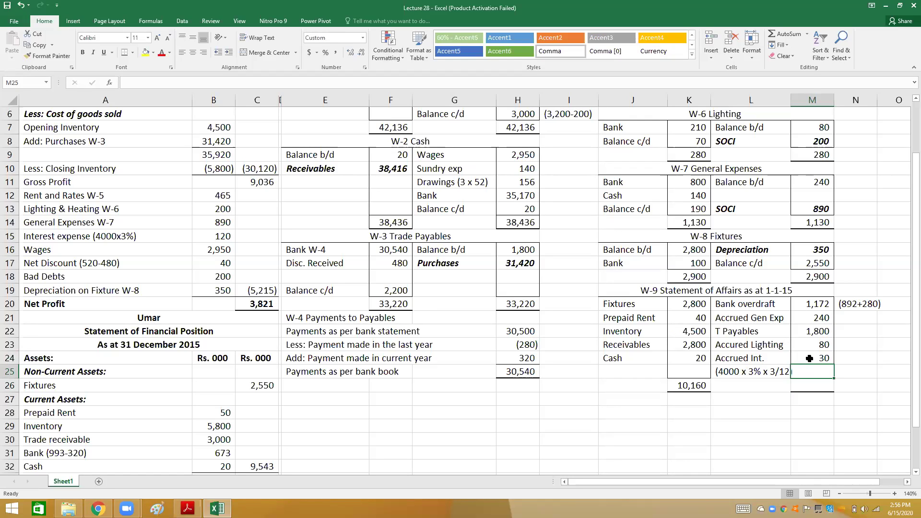
Step: Move the W-9 total row K26:M26 down one row to K27:M27
{"action": "key", "text": "Down"}
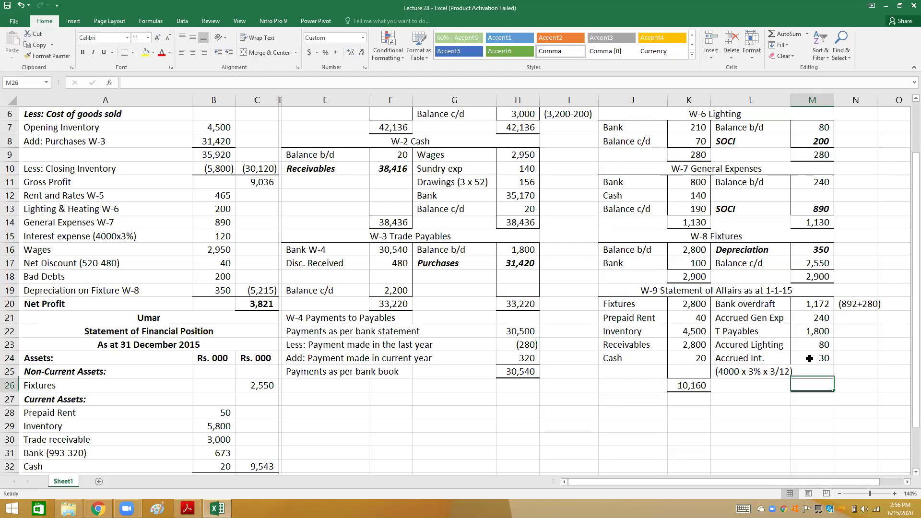
{"action": "key", "text": "Left"}
{"action": "key", "text": "Left"}
{"action": "key", "text": "shift+Right"}
{"action": "key", "text": "shift+Right"}
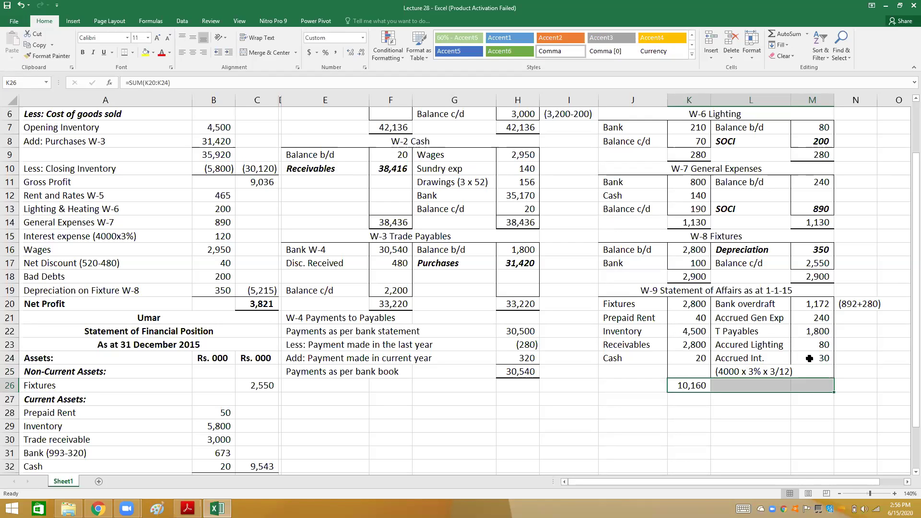
{"action": "key", "text": "ctrl+x"}
{"action": "key", "text": "Down"}
{"action": "key", "text": "ctrl+v"}
Step: Enter 10160 as the liabilities-side total of W-9 in M27
{"action": "key", "text": "Up"}
{"action": "key", "text": "Up"}
{"action": "key", "text": "Down"}
{"action": "key", "text": "Down"}
{"action": "key", "text": "Right"}
{"action": "key", "text": "Right"}
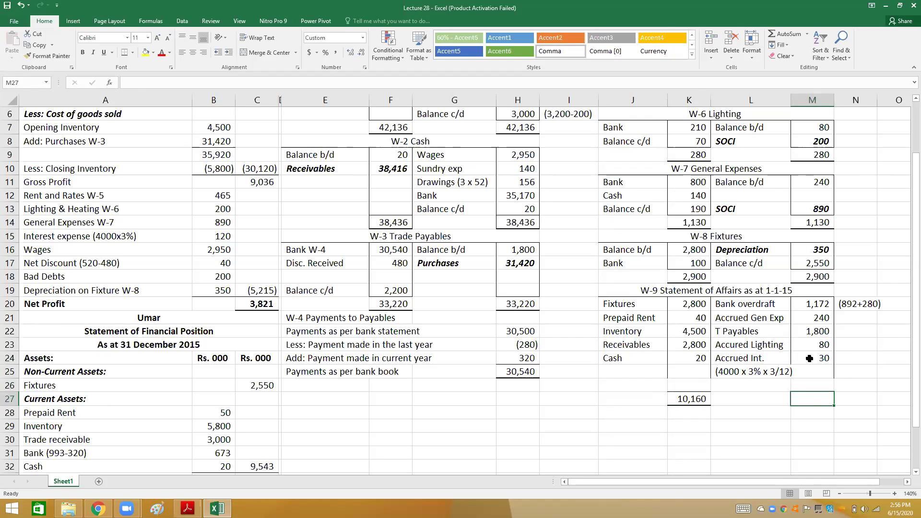
{"action": "type", "text": "10160"}
Step: Label L26 Capital and calculate the balancing figure in M26 as M27 minus the sum of M20:M24
{"action": "key", "text": "Up"}
{"action": "key", "text": "Left"}
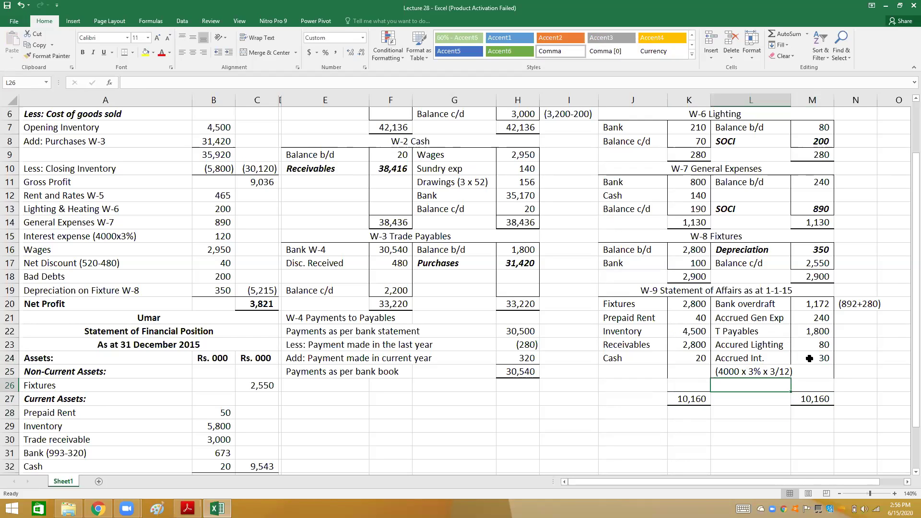
{"action": "type", "text": "Capital"}
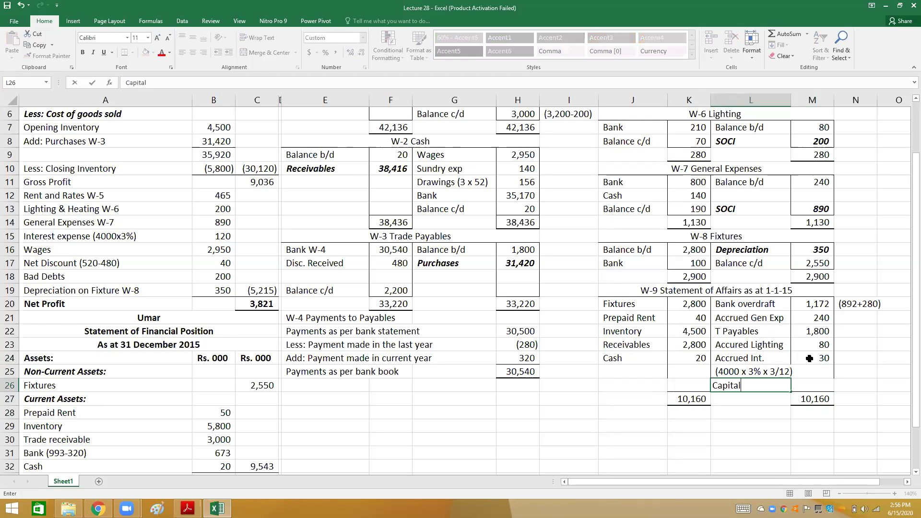
{"action": "key", "text": "Right"}
{"action": "type", "text": "="}
{"action": "key", "text": "Down"}
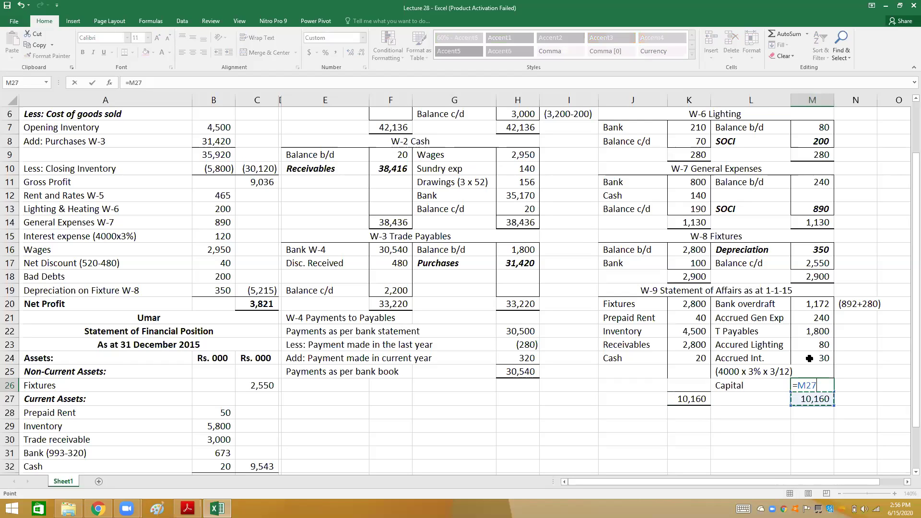
{"action": "type", "text": "-sum("}
{"action": "key", "text": "Up"}
{"action": "key", "text": "Up"}
{"action": "key", "text": "Up"}
{"action": "key", "text": "Up"}
{"action": "key", "text": "Up"}
{"action": "key", "text": "Up"}
{"action": "key", "text": "shift+Down"}
{"action": "key", "text": "shift+Down"}
{"action": "key", "text": "shift+Down"}
{"action": "key", "text": "shift+Down"}
{"action": "type", "text": ")"}
{"action": "key", "text": "Return"}
{"action": "key", "text": "Up"}
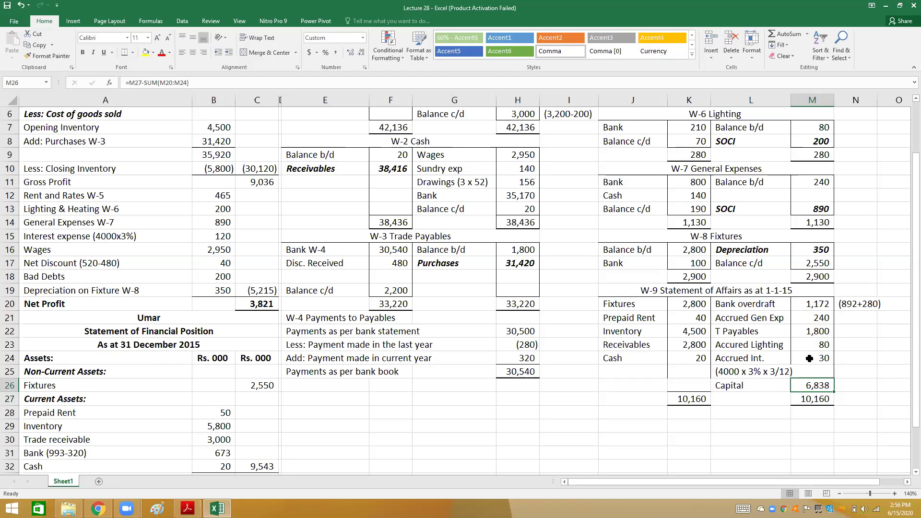
Step: Enter the Equity heading in A35 and Capital W-9 in A36 under Equity and Liabilities
{"action": "left_click", "coordinate": [162, 433]}
{"action": "key", "text": "Down"}
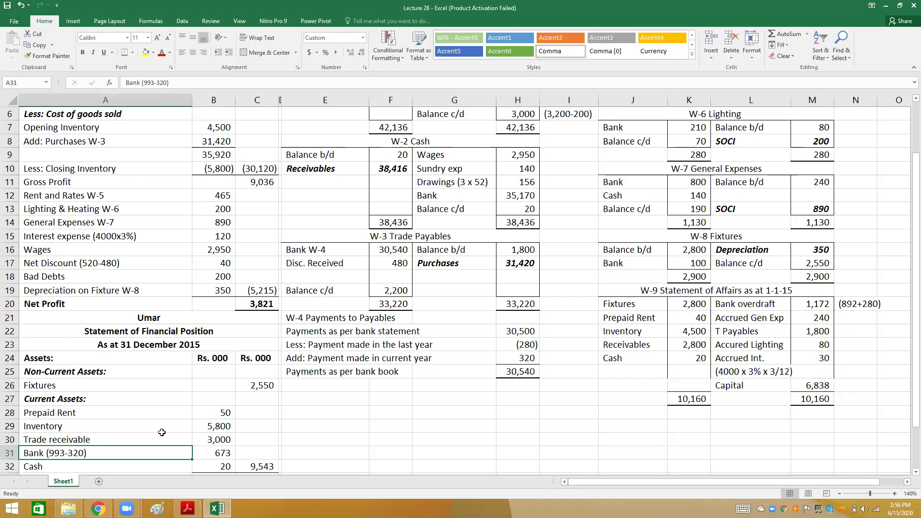
{"action": "key", "text": "Down"}
{"action": "key", "text": "Down"}
{"action": "key", "text": "Down"}
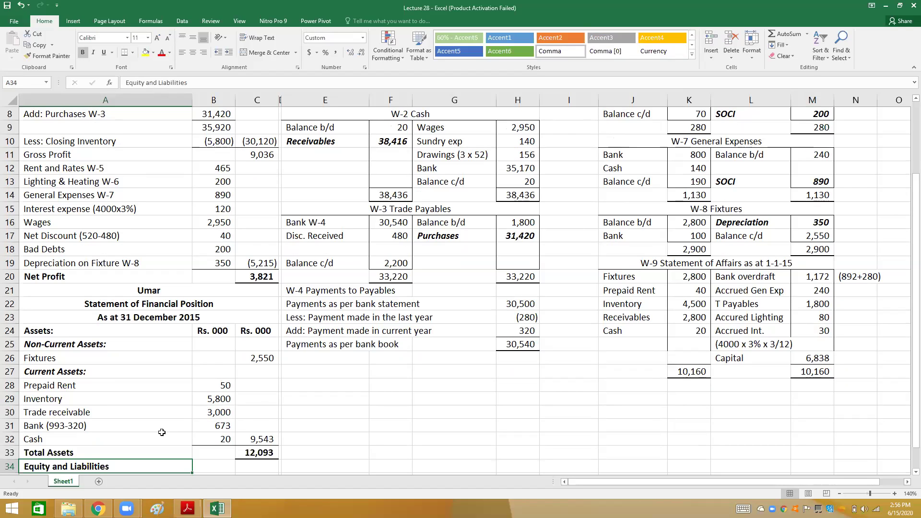
{"action": "key", "text": "Down"}
{"action": "type", "text": "Equity"}
{"action": "key", "text": "Return"}
{"action": "type", "text": "Capital W-9"}
{"action": "key", "text": "Return"}
{"action": "key", "text": "Return"}
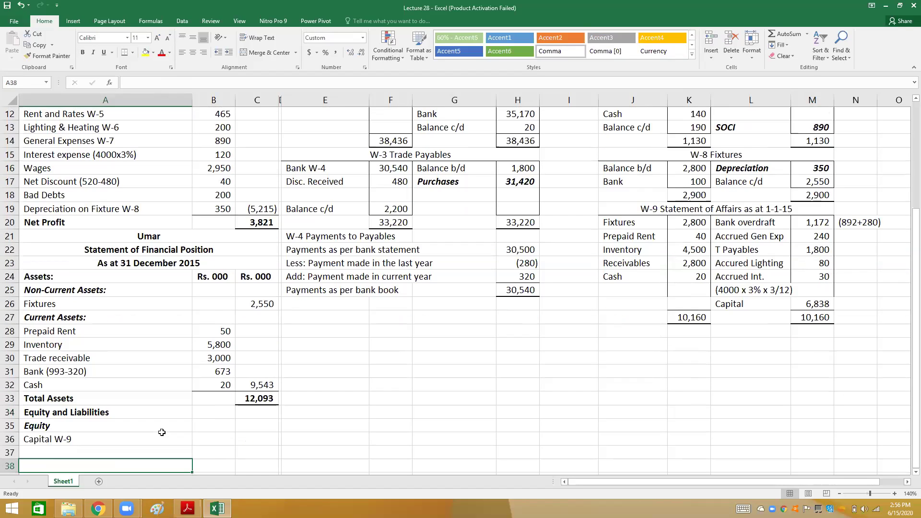
Step: Enter 6838 in B36 as the opening capital from W-9
{"action": "key", "text": "Return"}
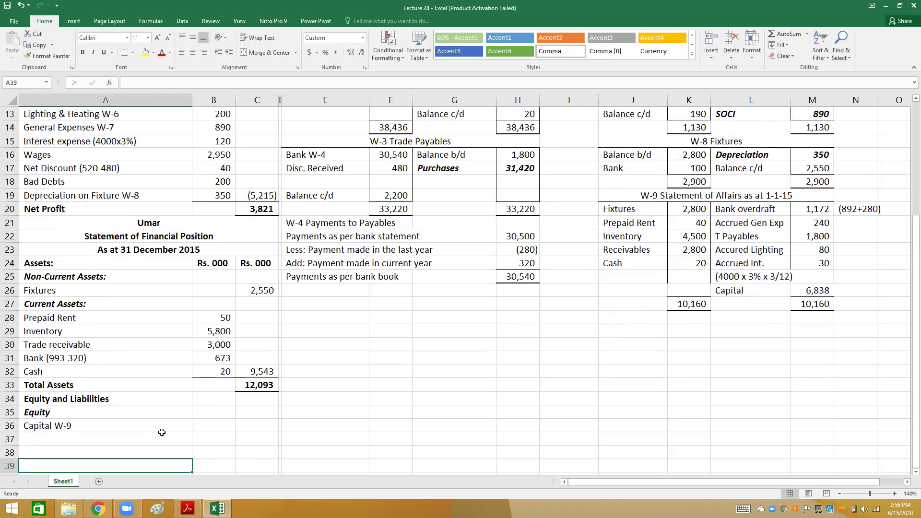
{"action": "key", "text": "Return"}
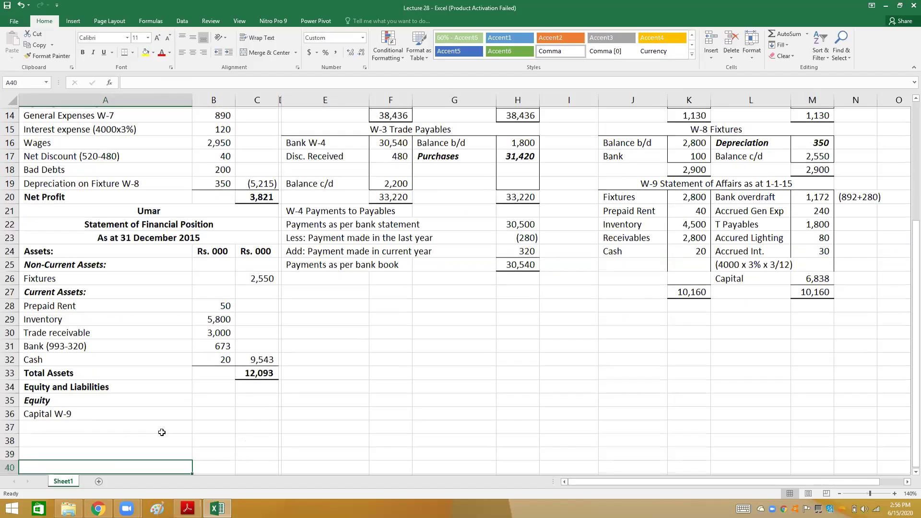
{"action": "left_click", "coordinate": [162, 434]}
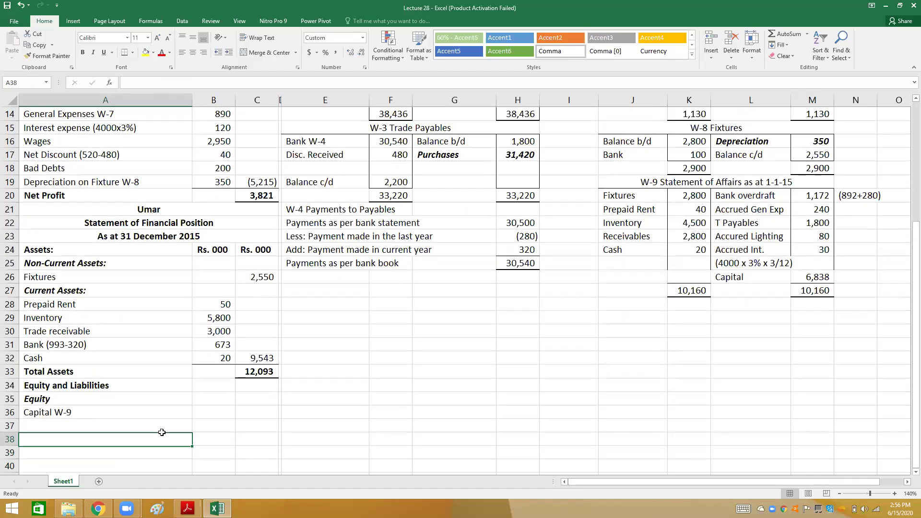
{"action": "key", "text": "Up"}
{"action": "key", "text": "Up"}
{"action": "key", "text": "Right"}
{"action": "key", "text": "Right"}
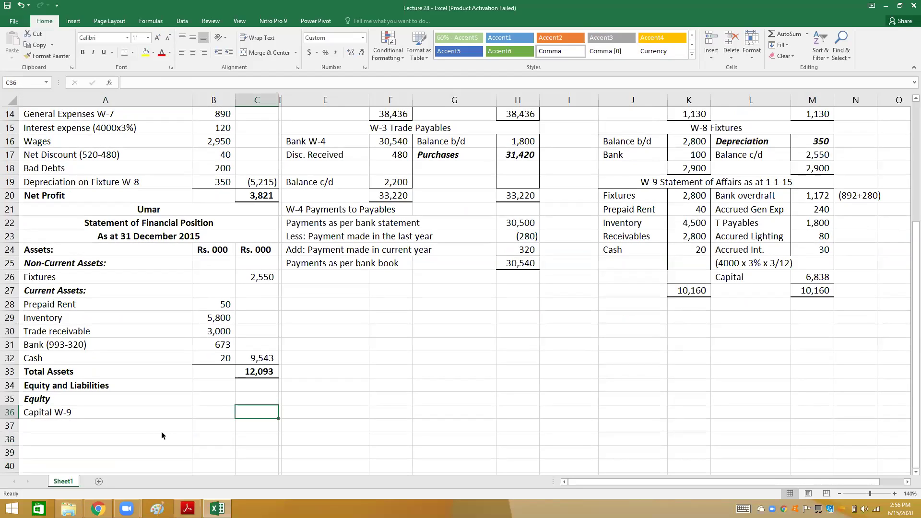
{"action": "key", "text": "Left"}
{"action": "type", "text": "6838"}
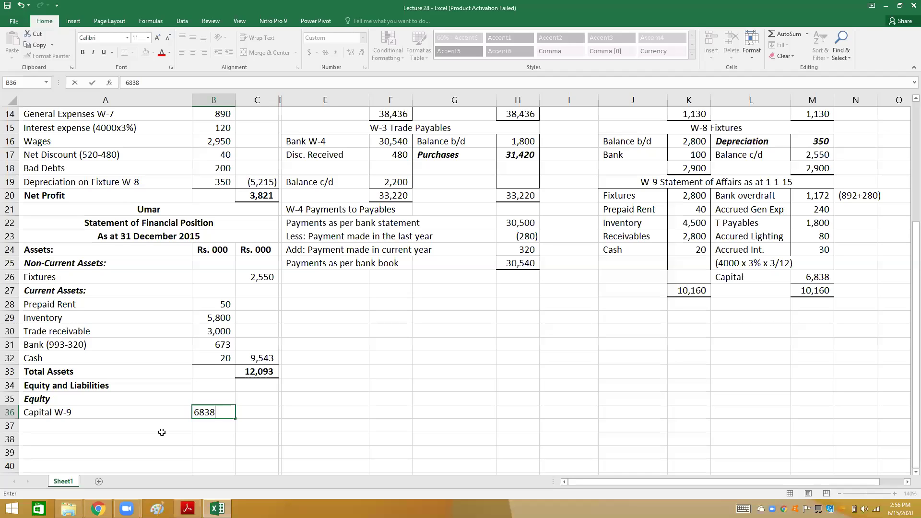
Step: Check the outstanding loan in the PDF's note 4 and enter Loan with 4000 in L25:M25 of W-9
{"action": "key", "text": "alt+Tab"}
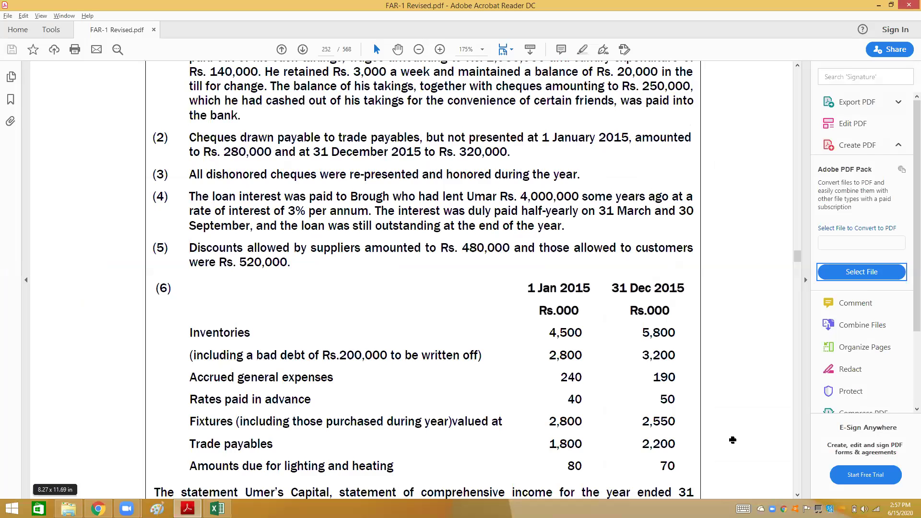
{"action": "key", "text": "alt+Tab"}
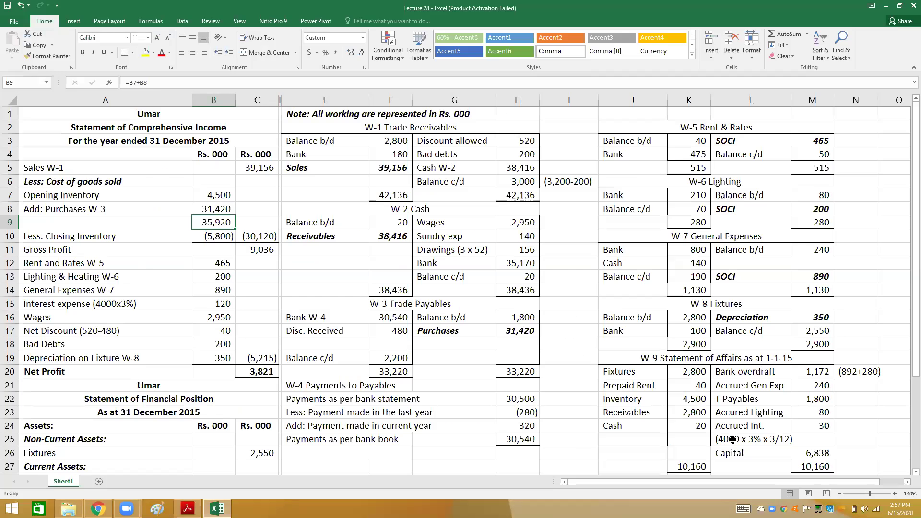
{"action": "left_click", "coordinate": [733, 440]}
{"action": "type", "text": "Loan"}
{"action": "key", "text": "Tab"}
{"action": "type", "text": "4000"}
{"action": "key", "text": "Return"}
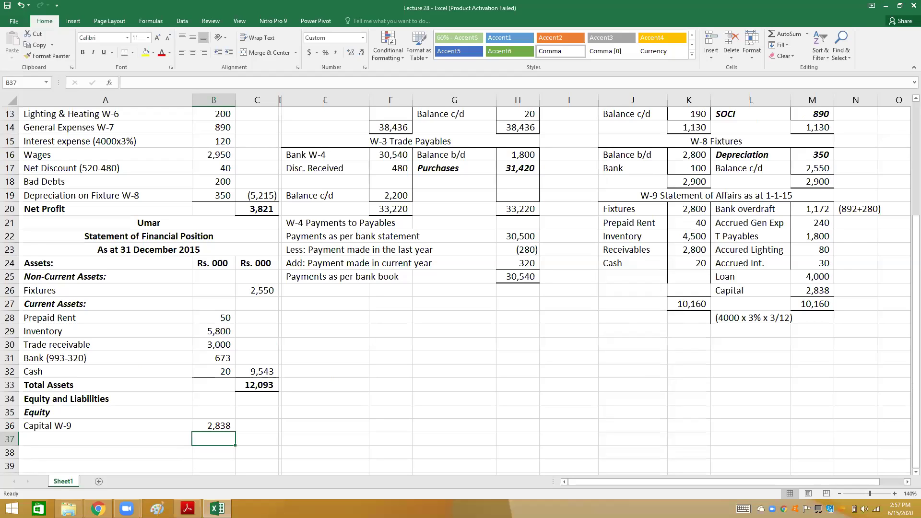
Step: Review the PDF's model answer from the Capital at 1 January 2015 statement through the total payables account
{"action": "scroll", "coordinate": [214, 288], "scroll_direction": "up", "scroll_amount": 4}
{"action": "left_click", "coordinate": [214, 236]}
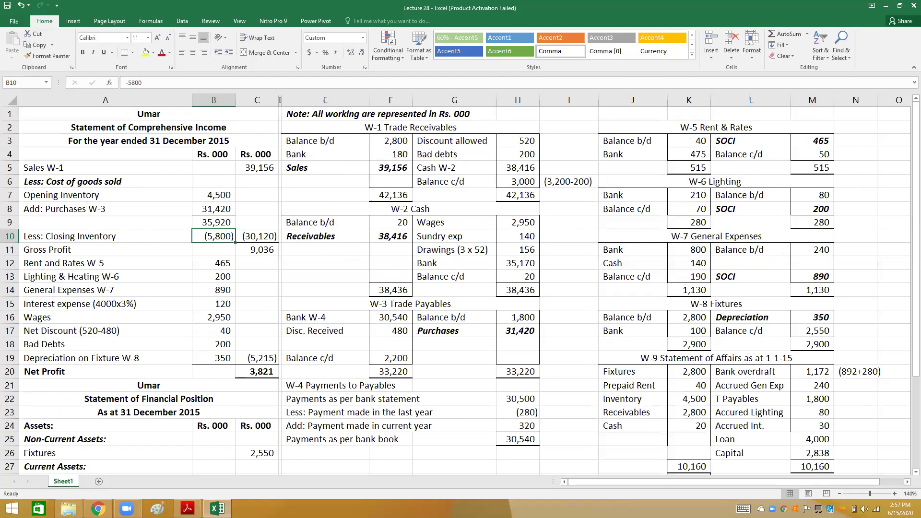
{"action": "key", "text": "alt+Tab"}
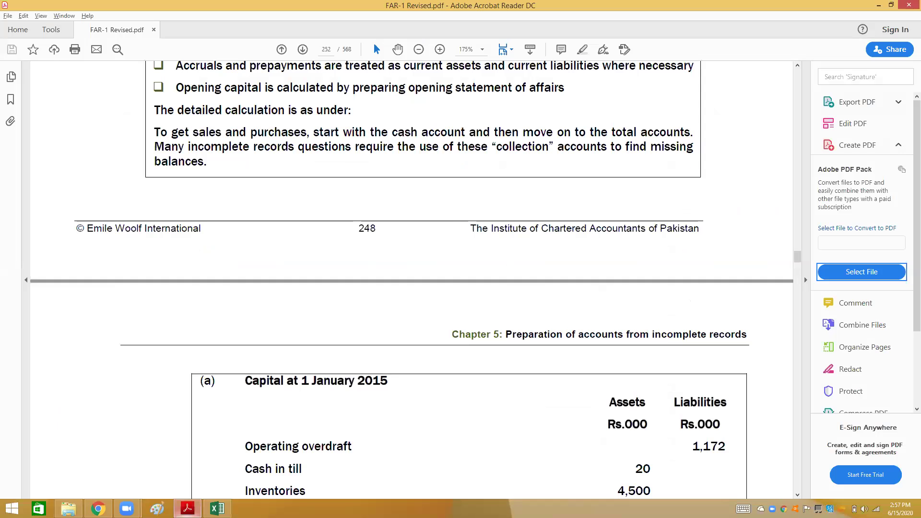
{"action": "scroll", "coordinate": [412, 278], "scroll_direction": "down", "scroll_amount": 15}
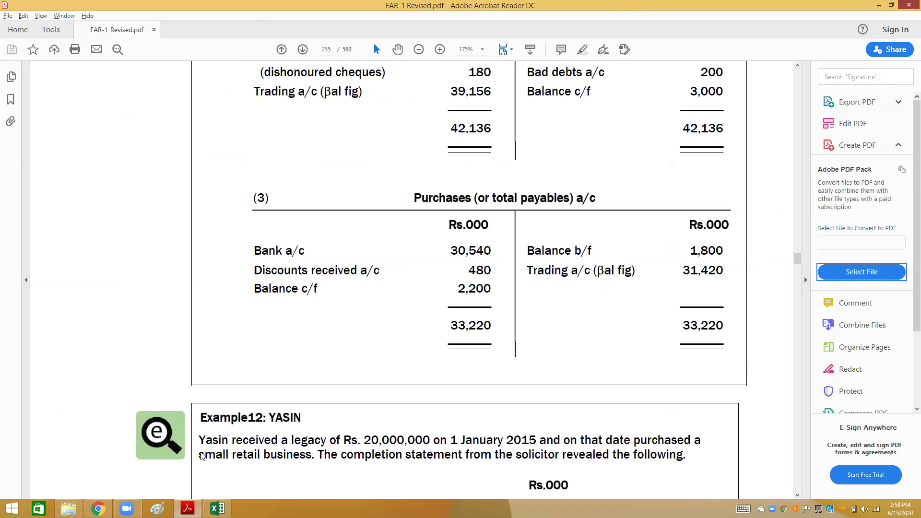
Step: Switch to the browser and open the Teacher section of the SKANS Portal
{"action": "key", "text": "alt+Tab"}
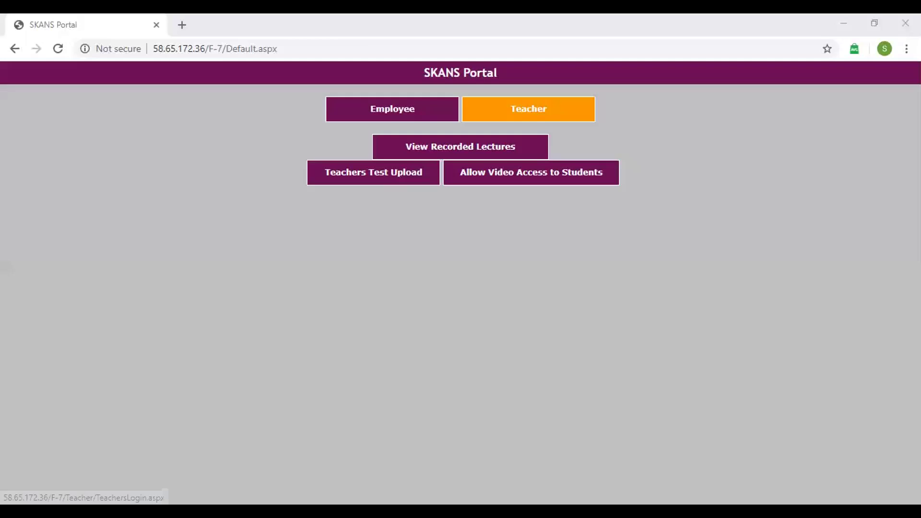
{"action": "left_click", "coordinate": [528, 109]}
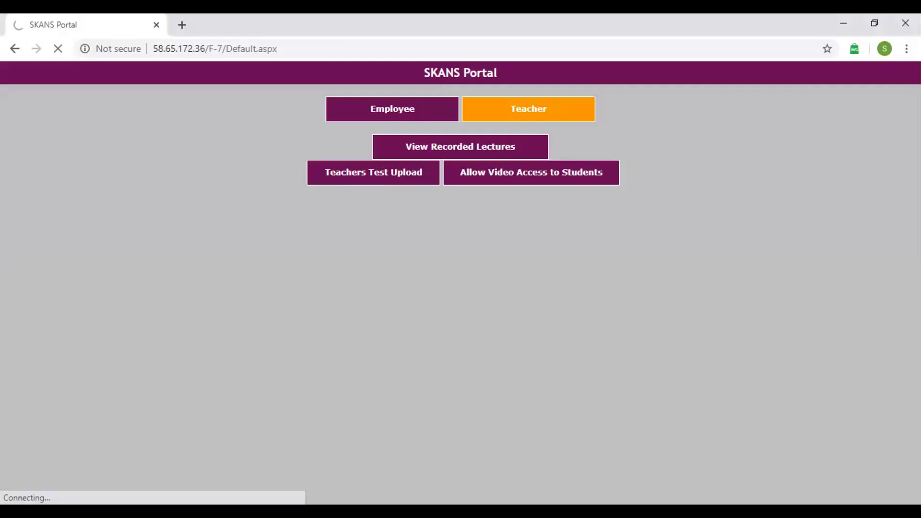